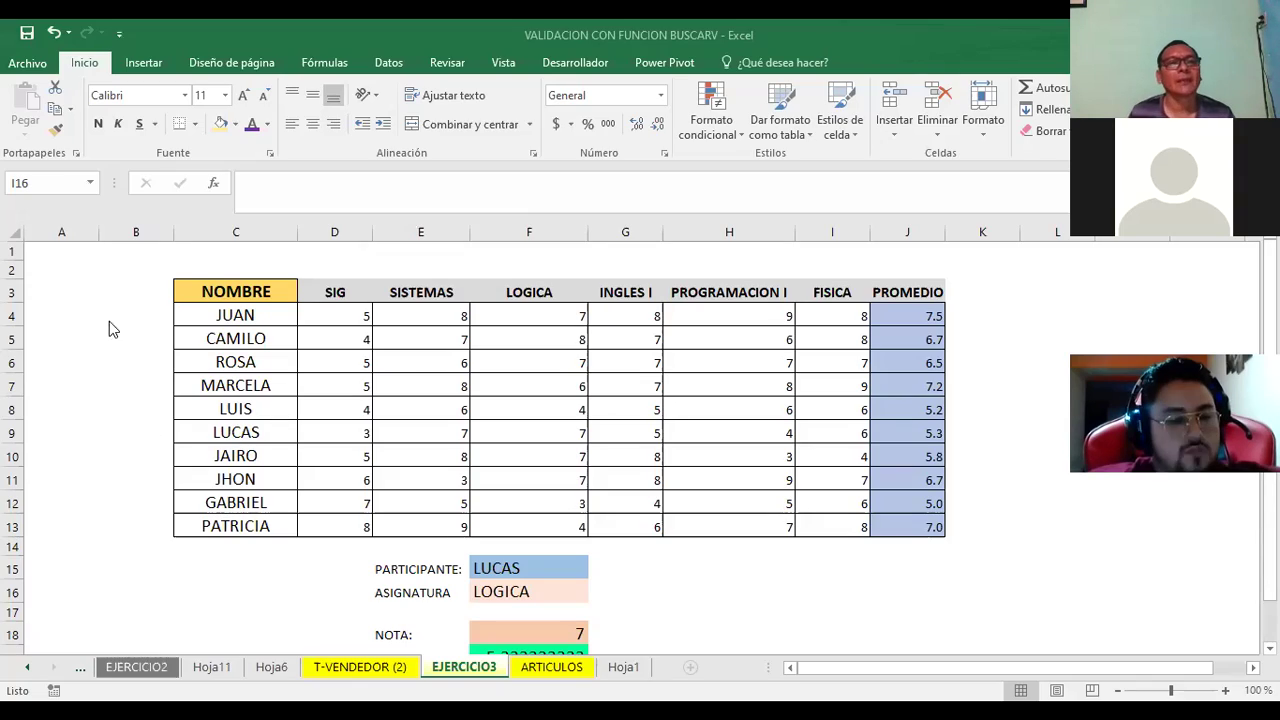
- Inspect the NOTA lookup formula and its INDICE syntax help, leaving it unchanged
click(324, 294)
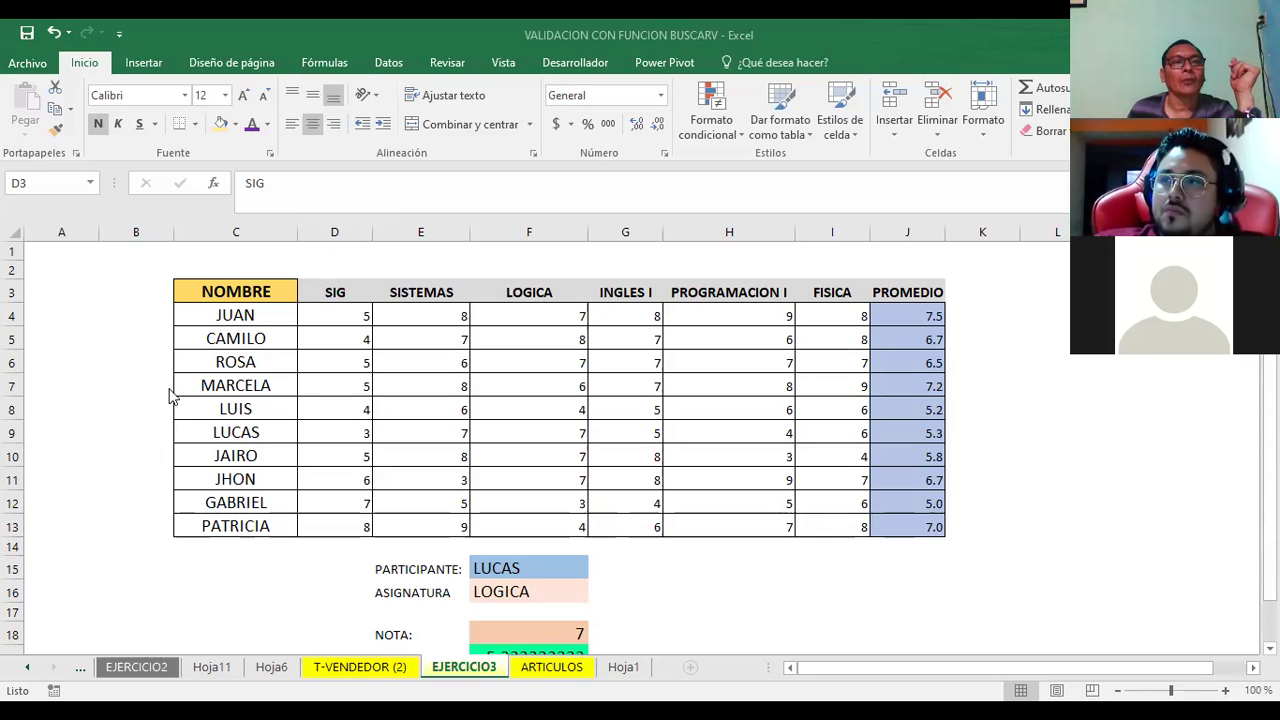
click(555, 636)
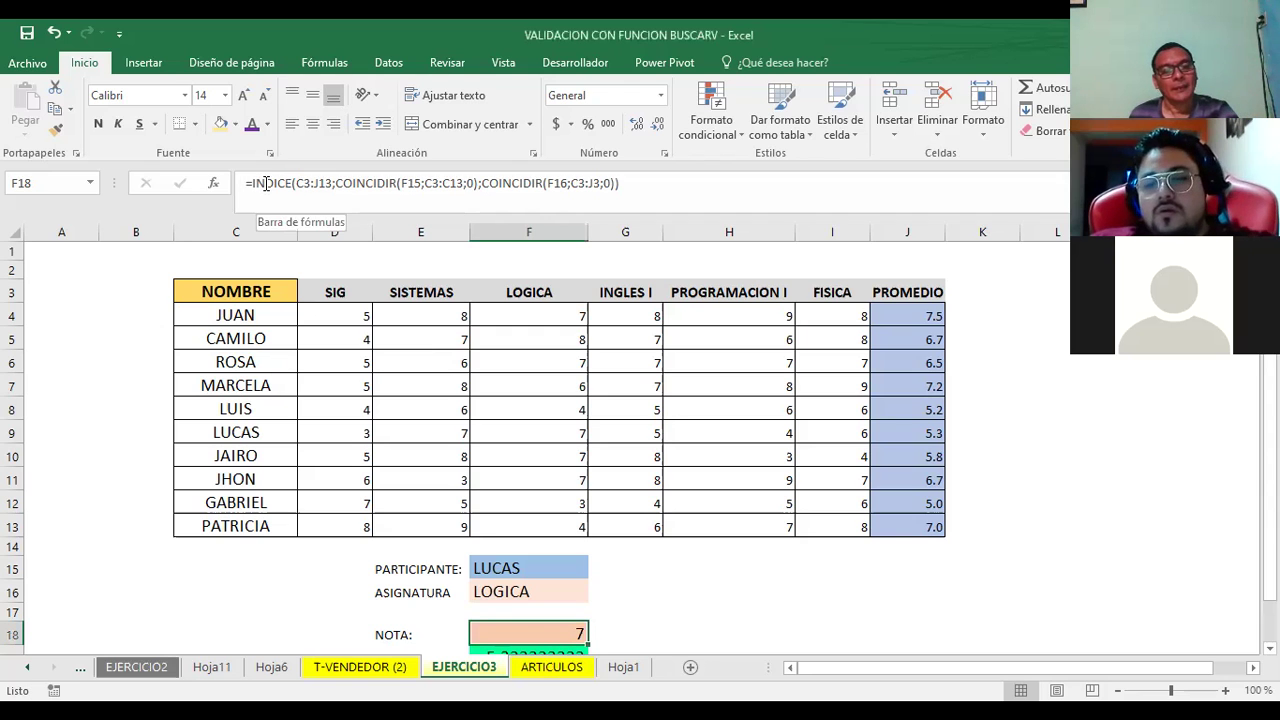
key(F2)
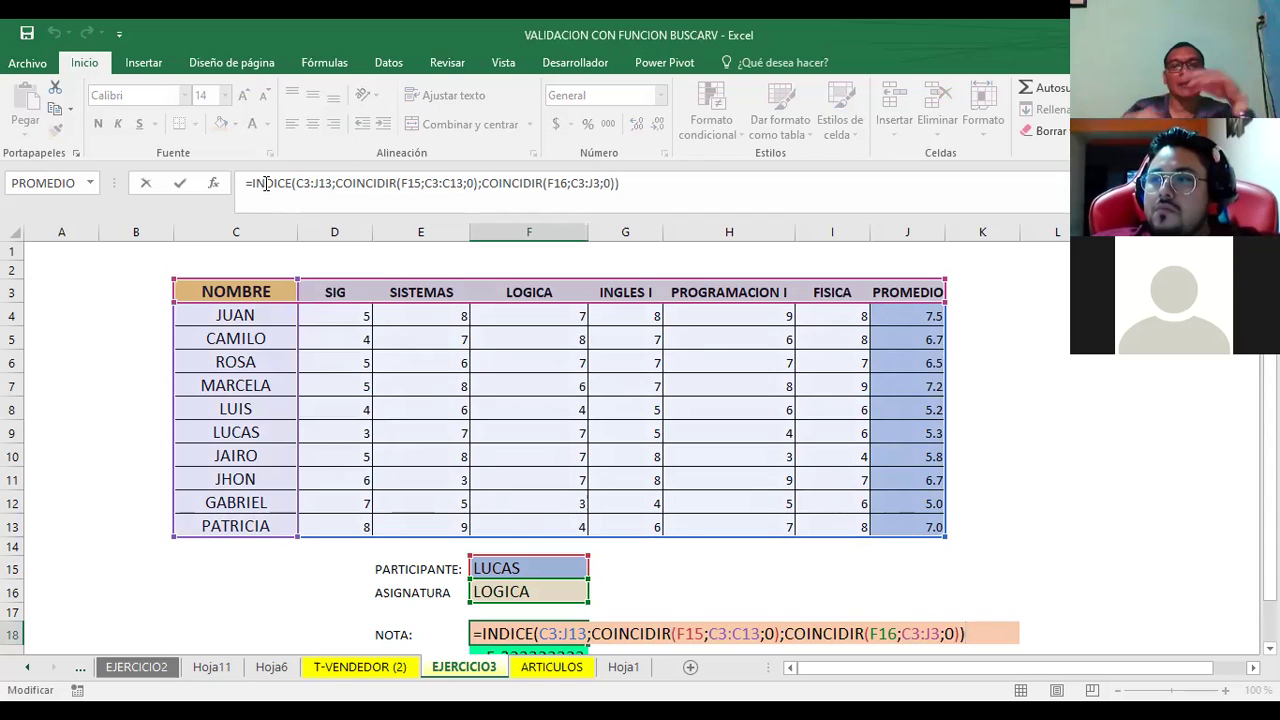
scroll(466, 449, down, 2)
click(500, 500)
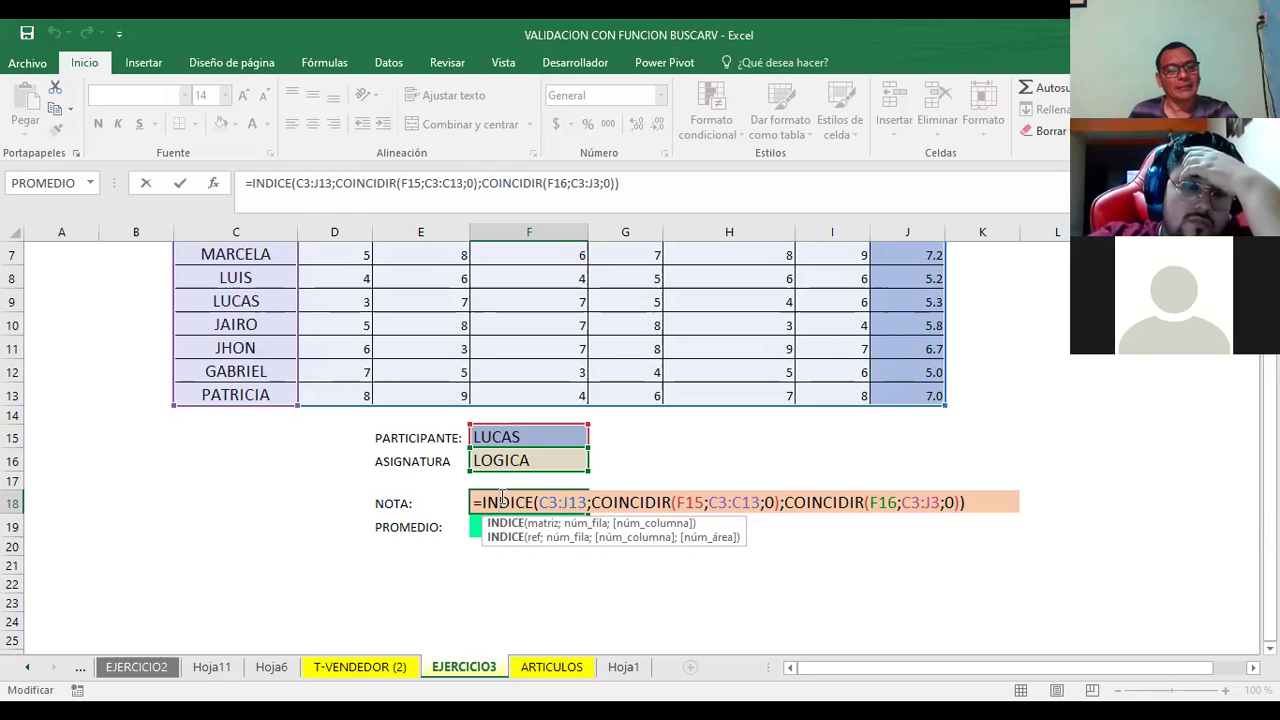
key(Return)
- Trace the formula's F15 participant and F16 subject references inside the COINCIDIR parts
click(531, 438)
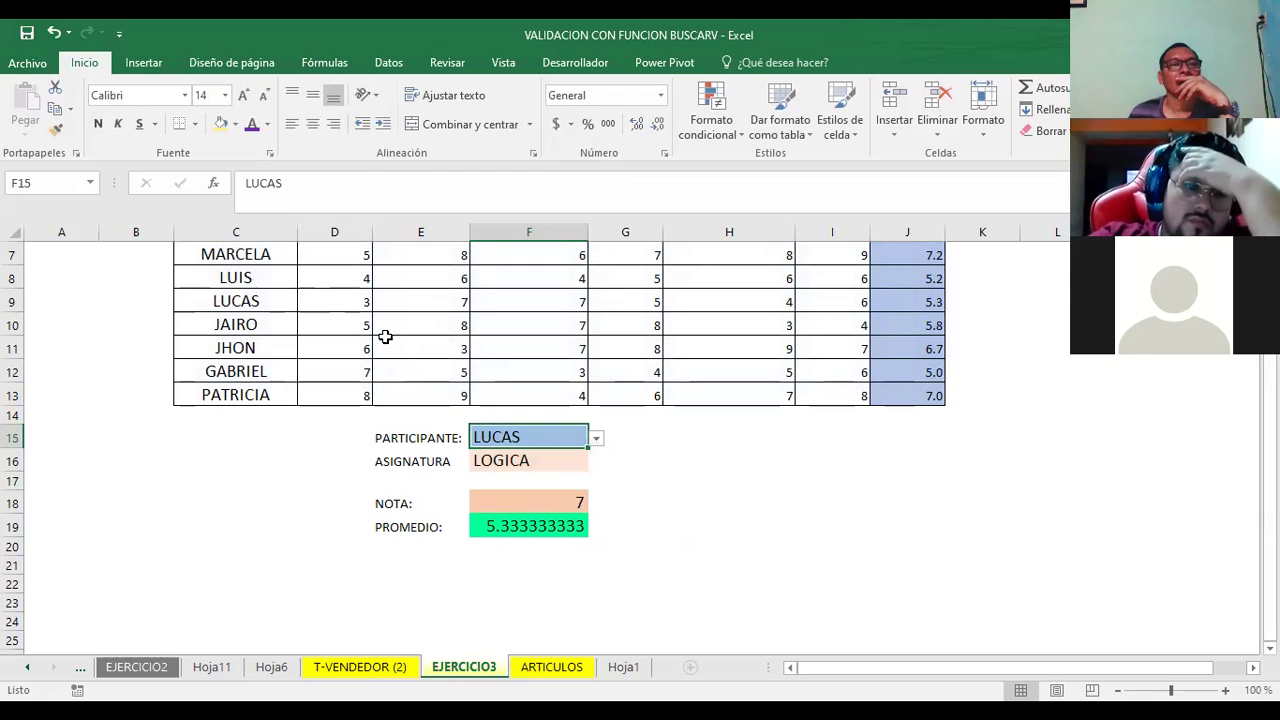
click(510, 462)
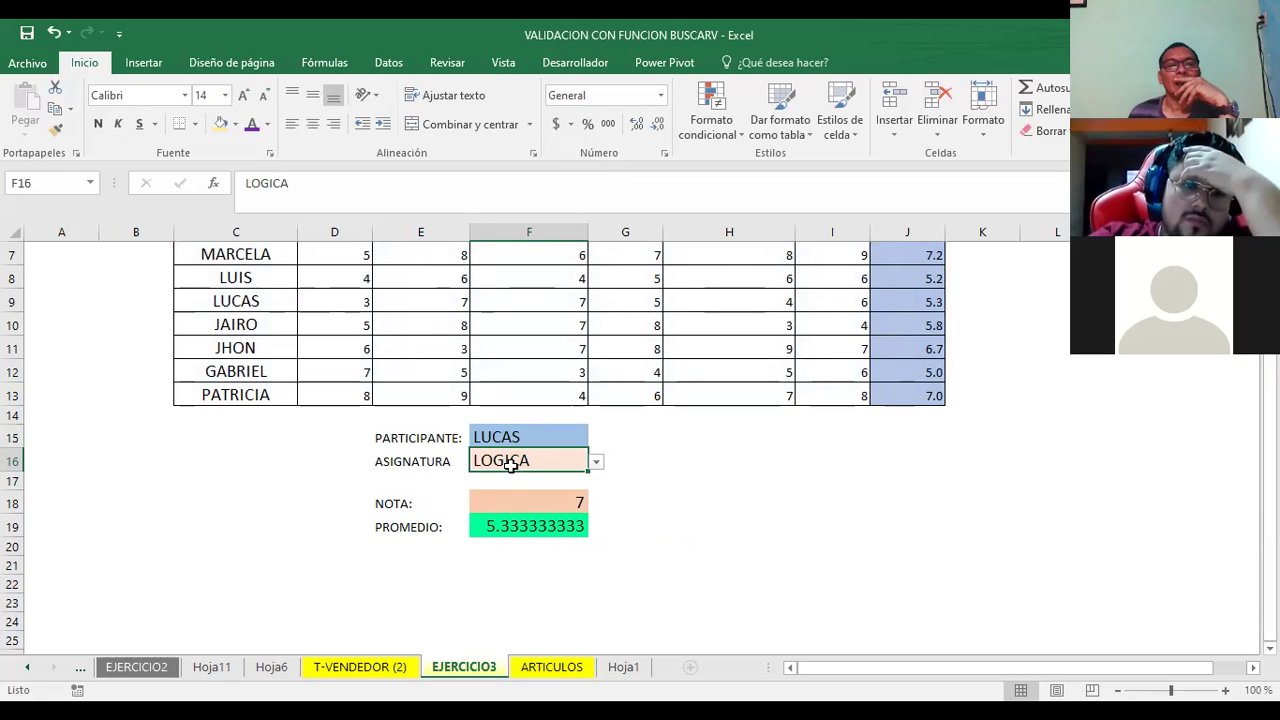
click(529, 507)
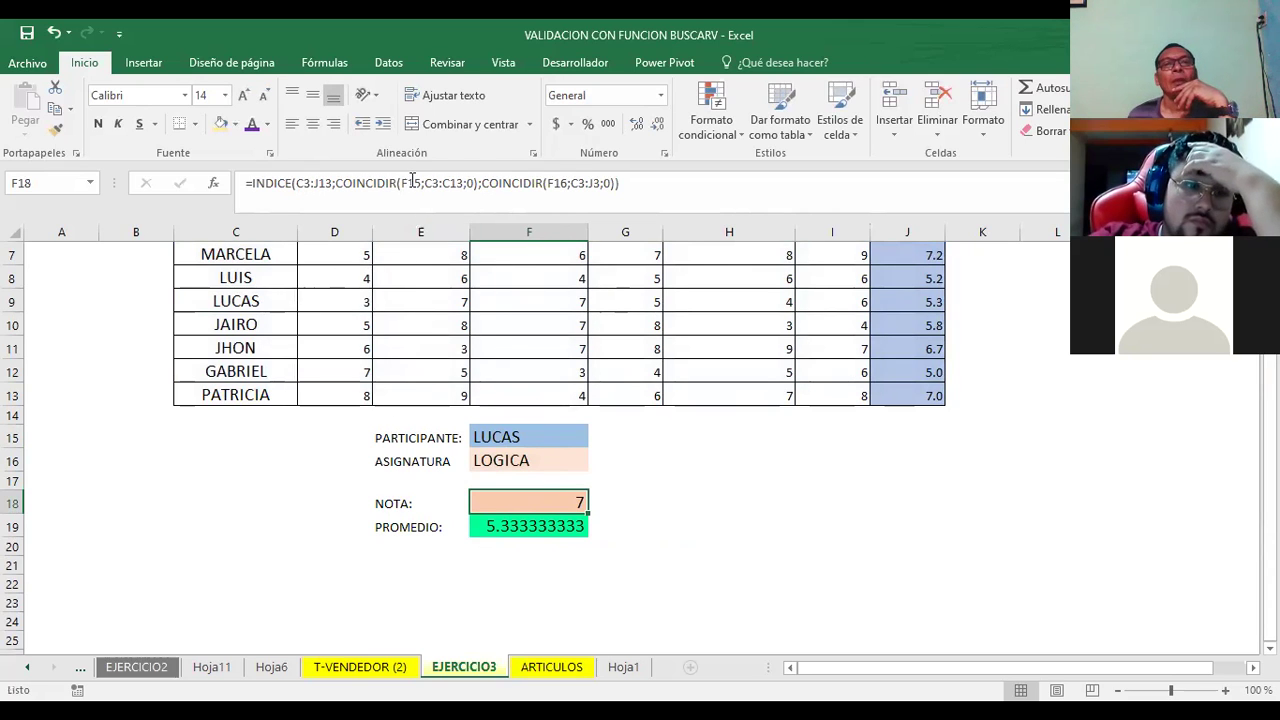
drag(421, 183, 401, 183)
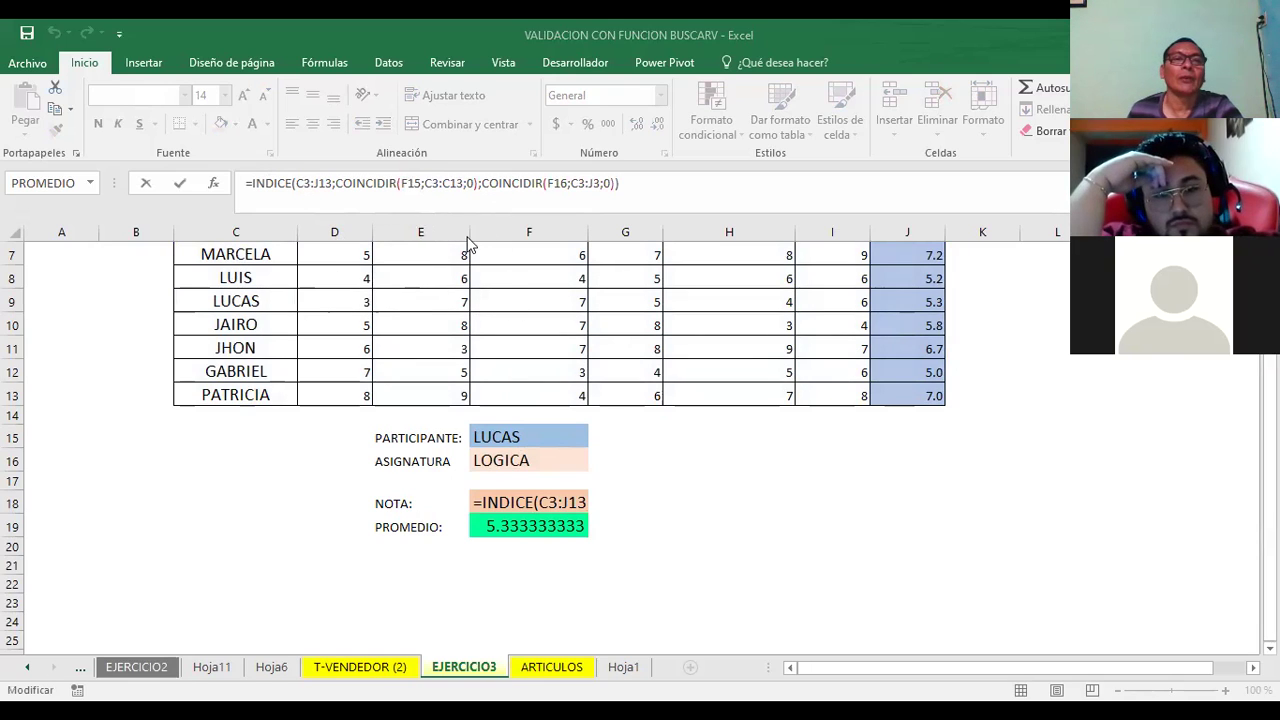
double_click(413, 183)
drag(548, 183, 556, 183)
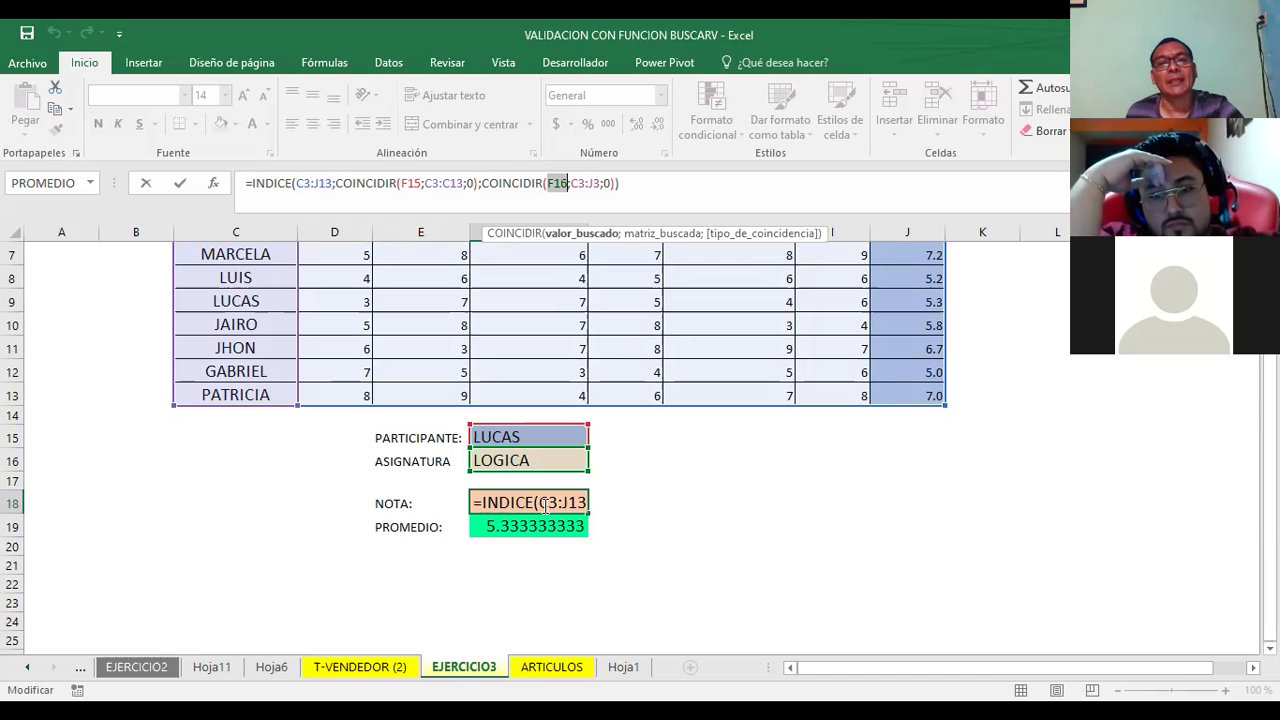
key(ctrl+Return)
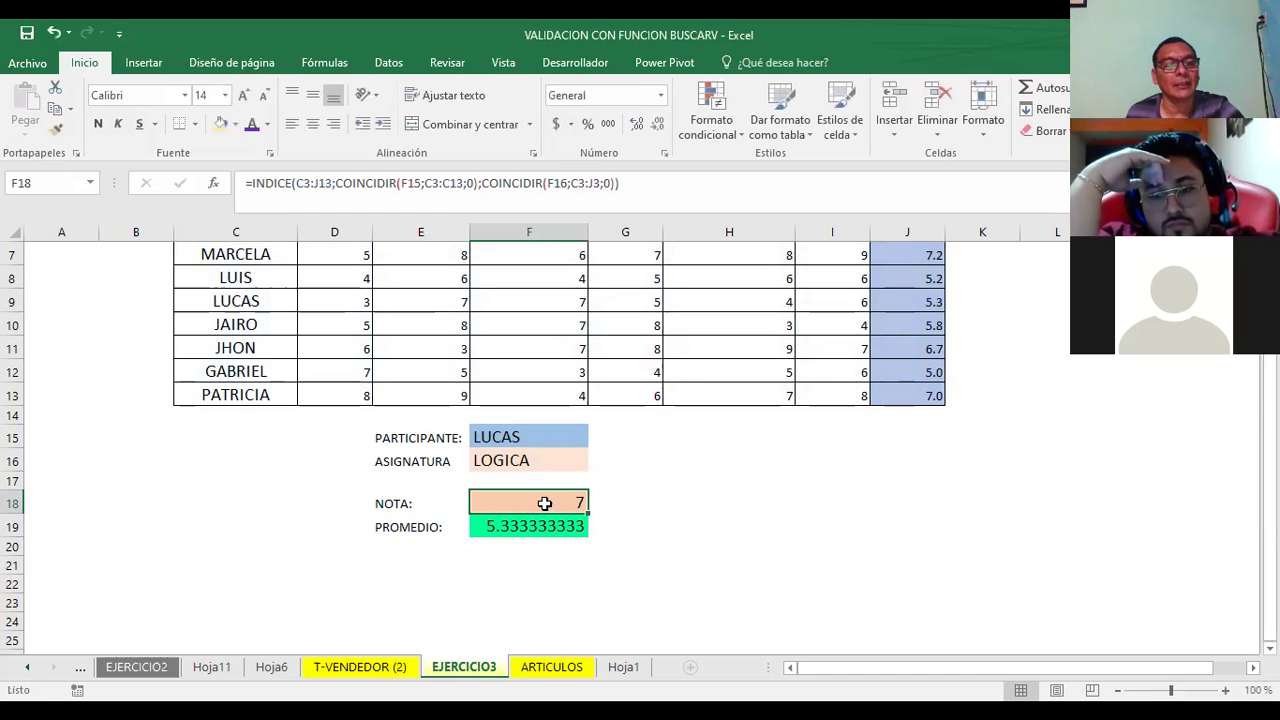
- Review the NOTA formula's referenced ranges highlighted on the sheet
double_click(545, 503)
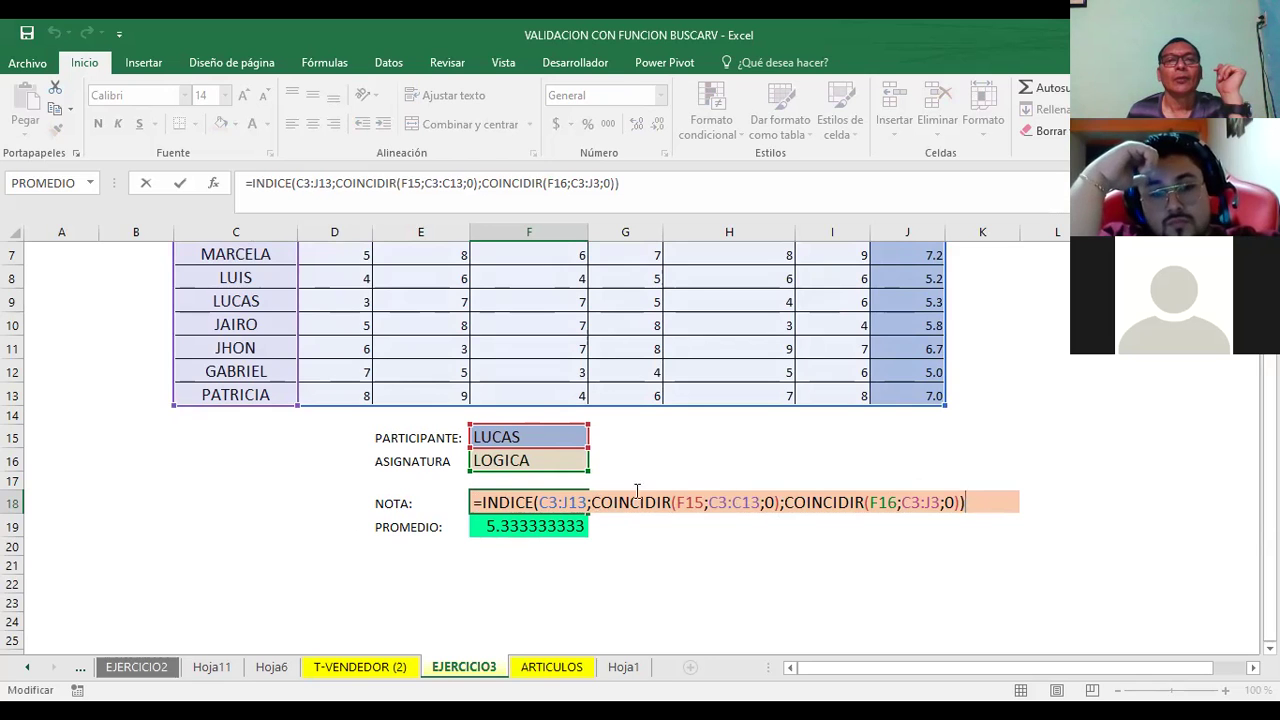
scroll(634, 483, up, 2)
scroll(634, 483, down, 1)
scroll(634, 483, down, 1)
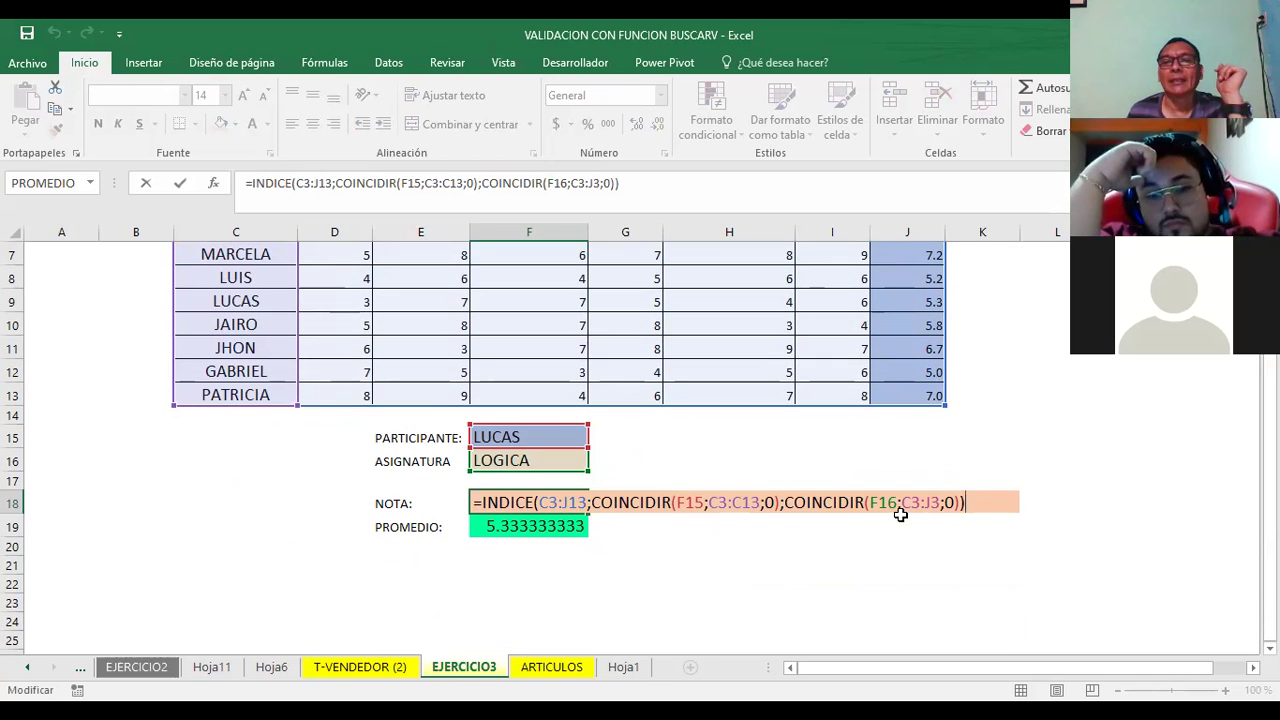
scroll(897, 511, up, 2)
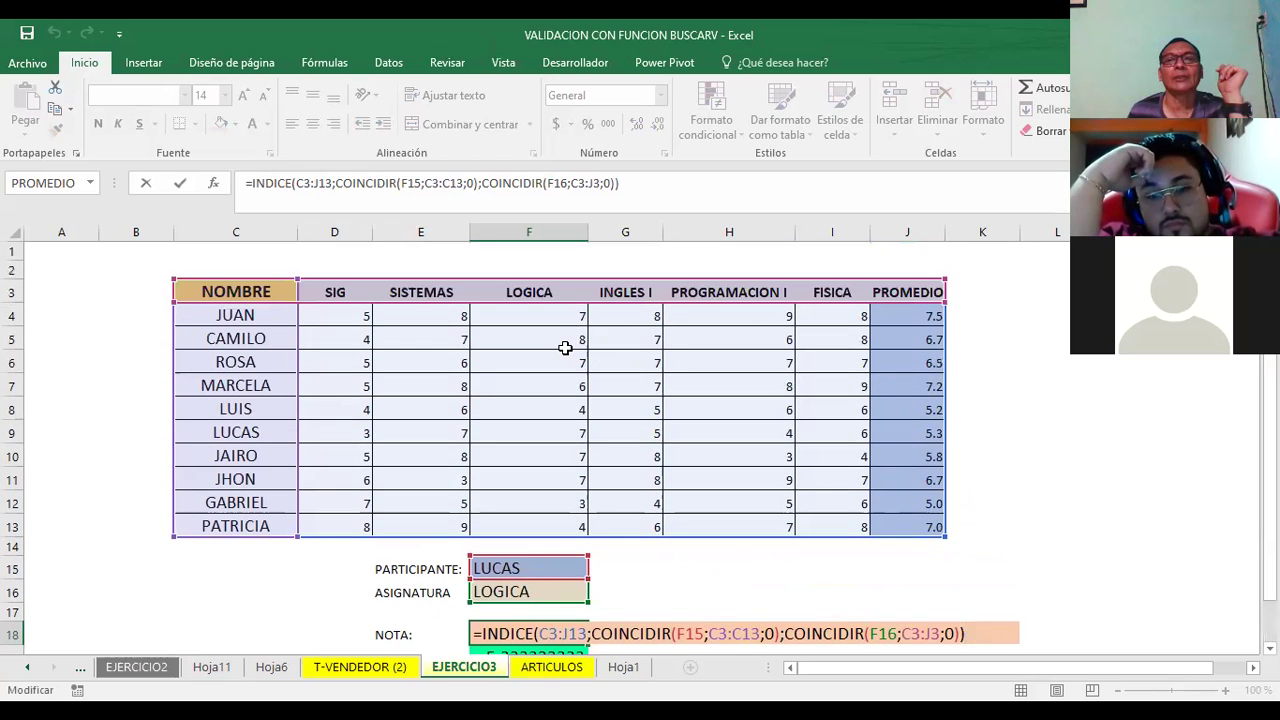
scroll(920, 300, down, 3)
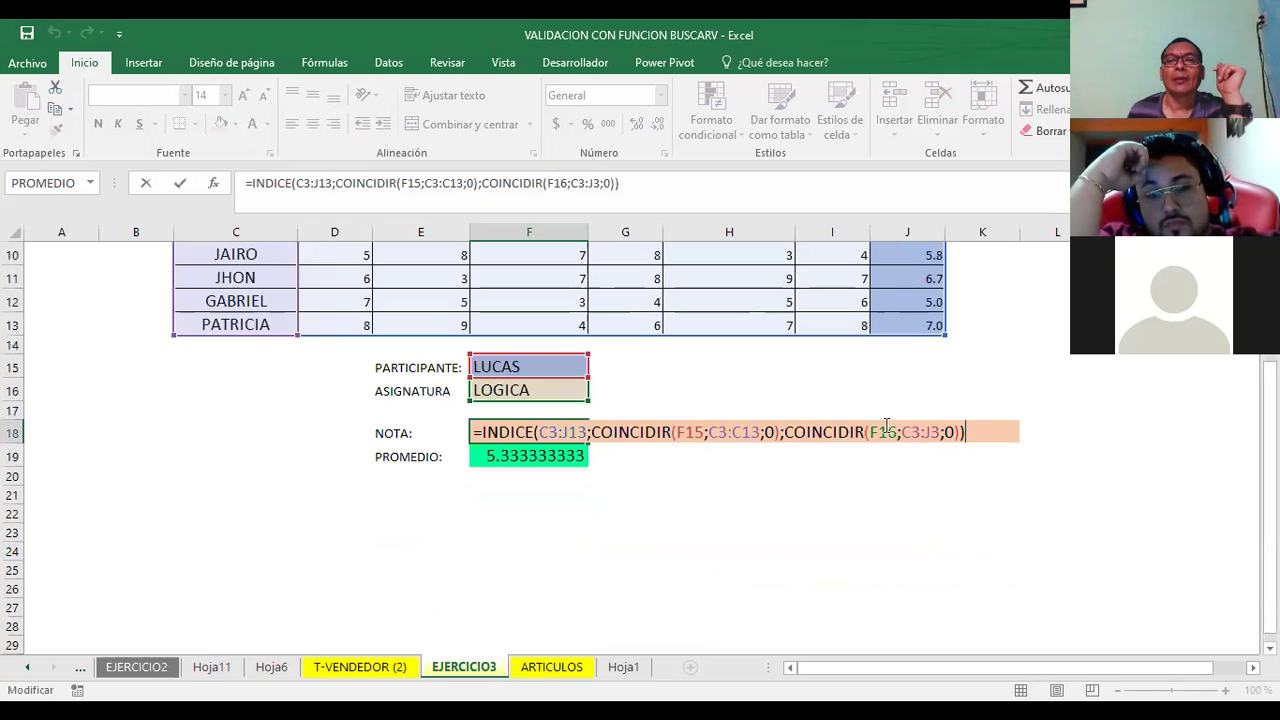
scroll(893, 263, up, 3)
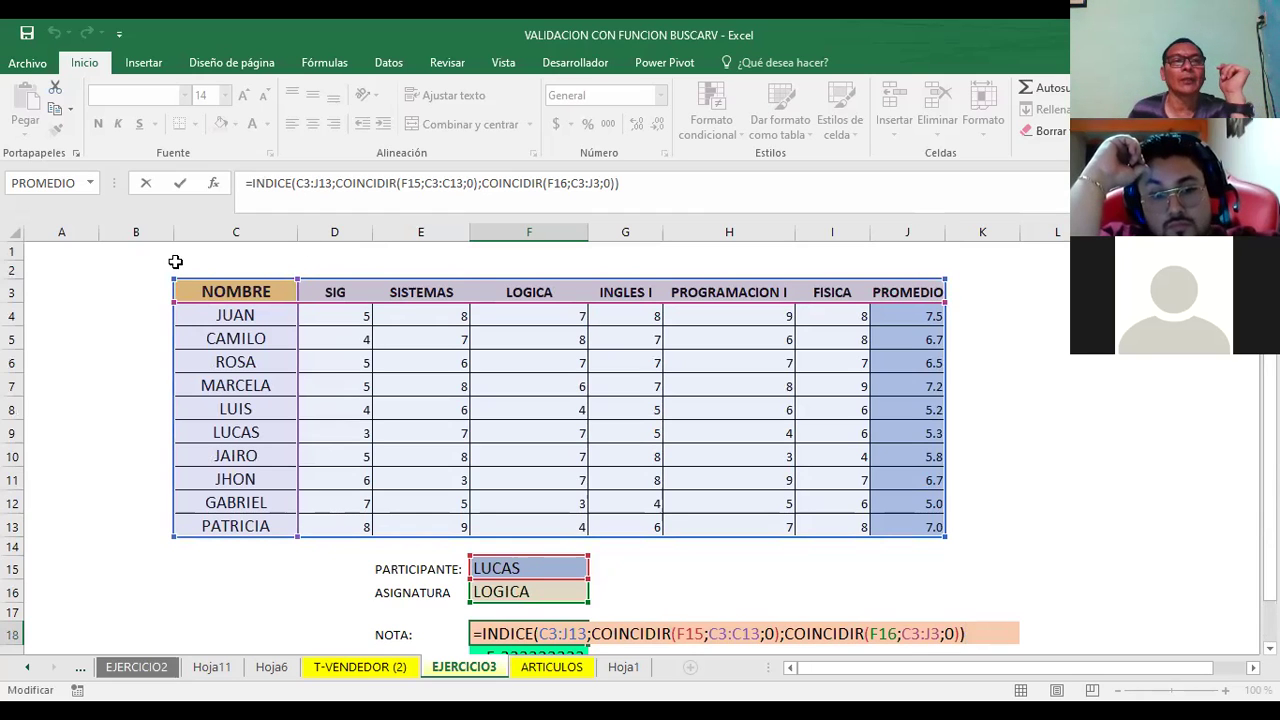
click(89, 260)
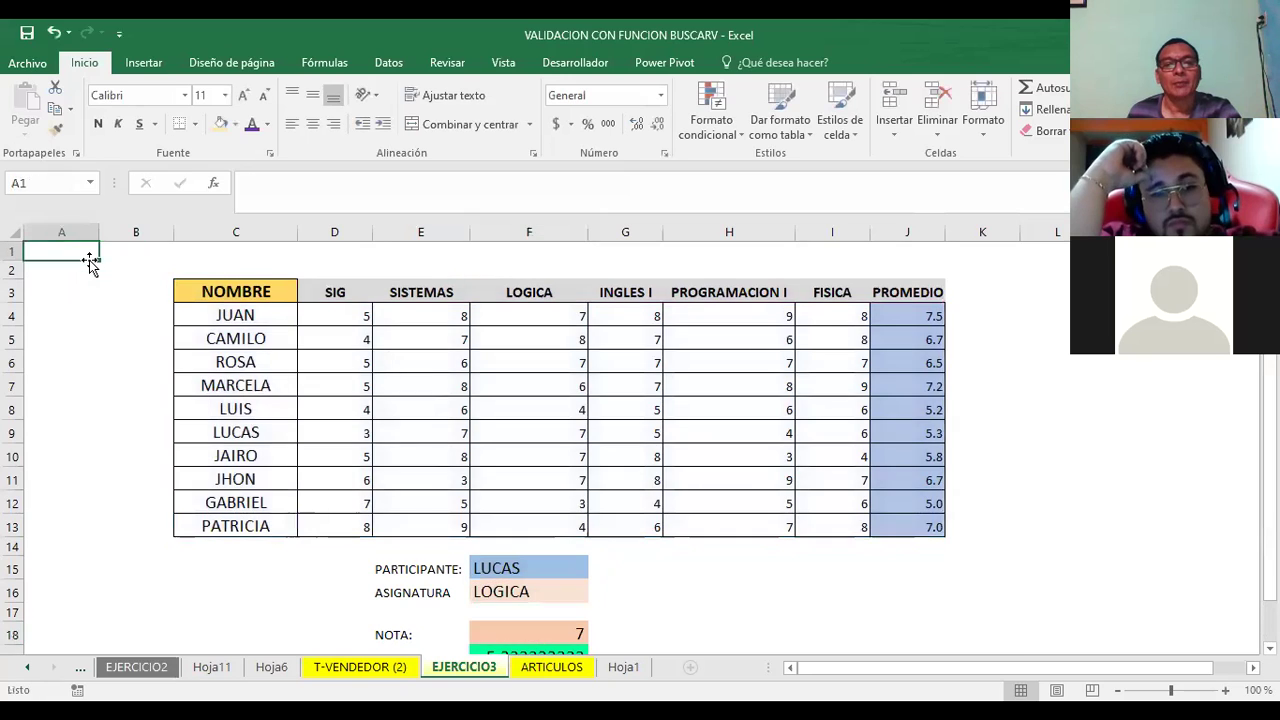
scroll(614, 416, down, 1)
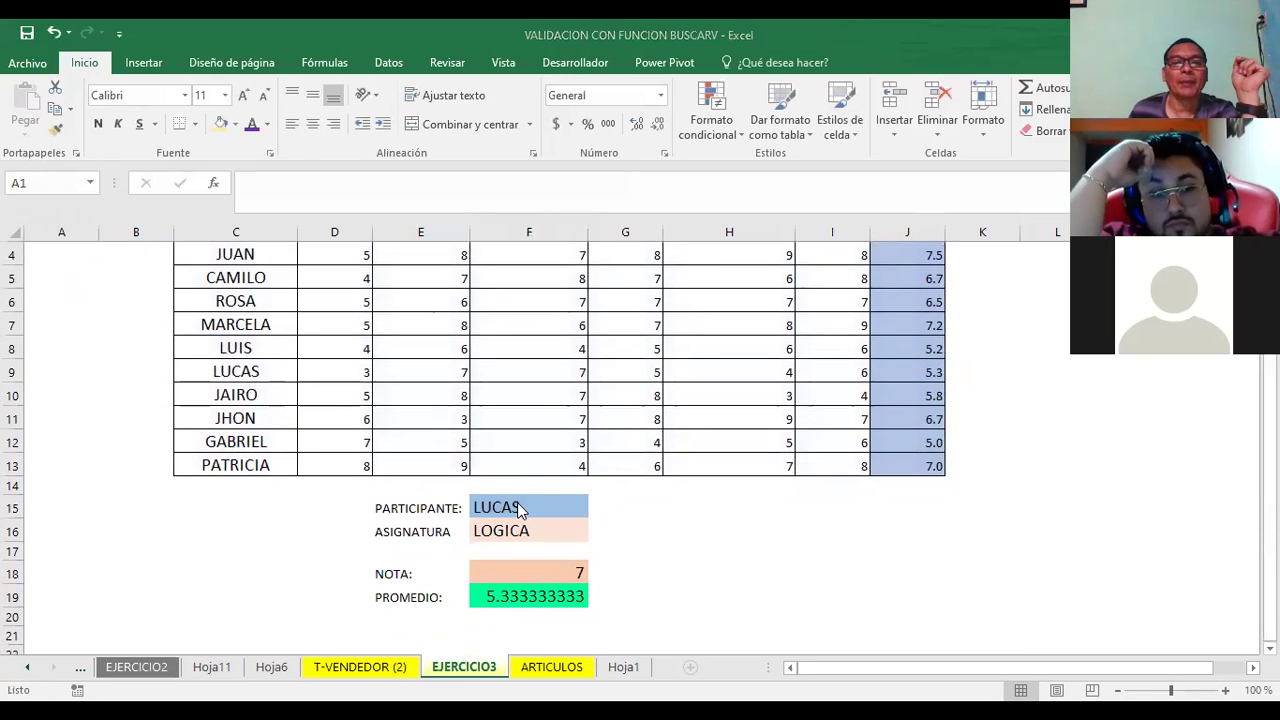
scroll(517, 502, up, 1)
- Check the participant cell's name list and data validation rule, keeping LUCAS
click(515, 568)
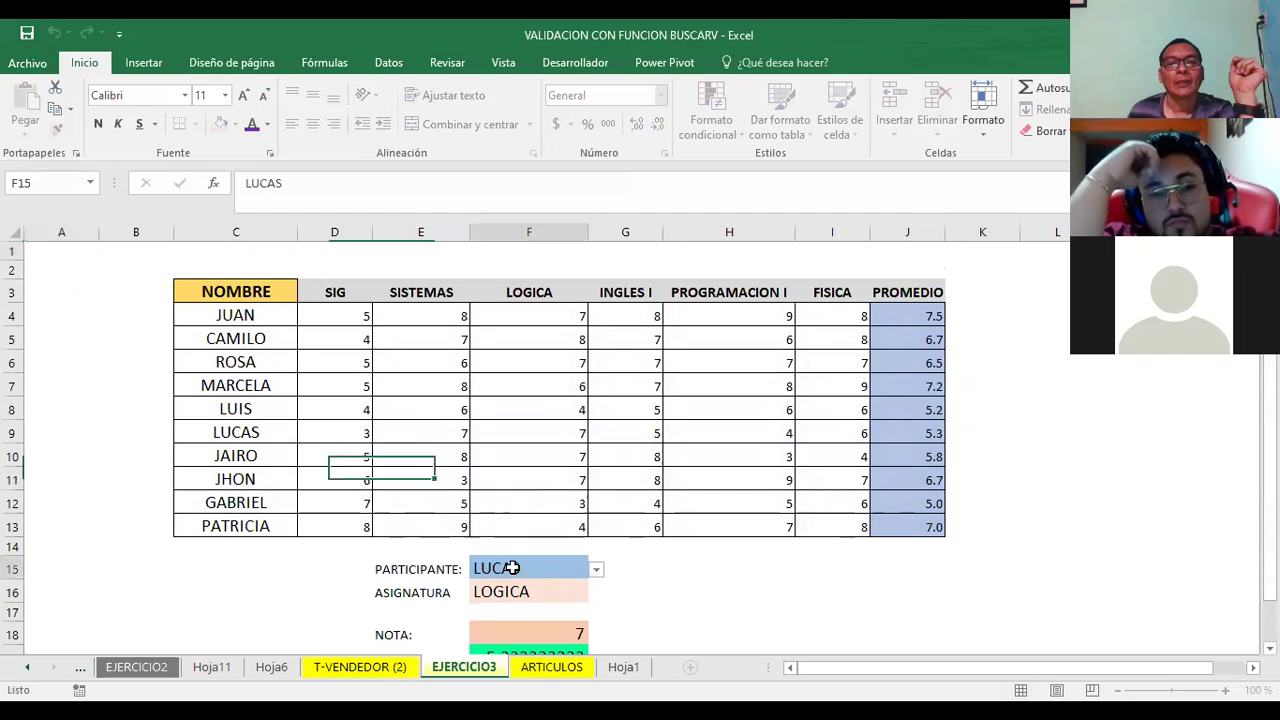
click(596, 570)
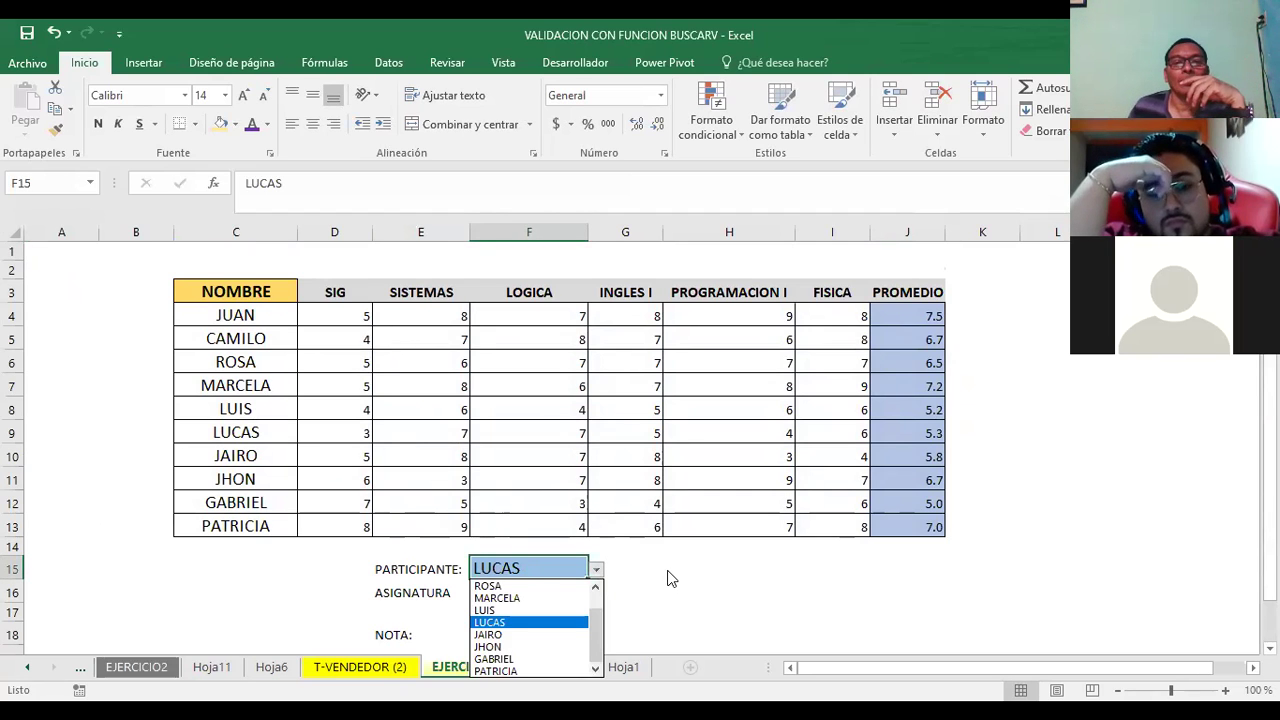
key(Escape)
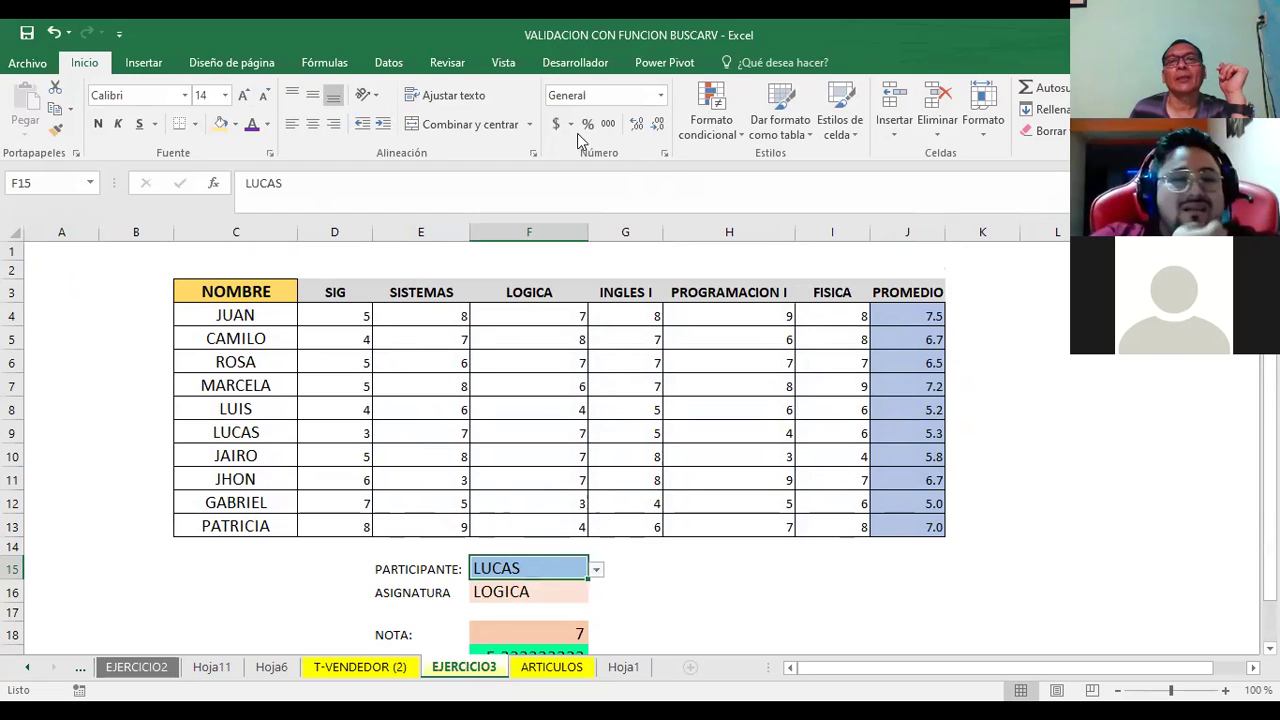
click(389, 62)
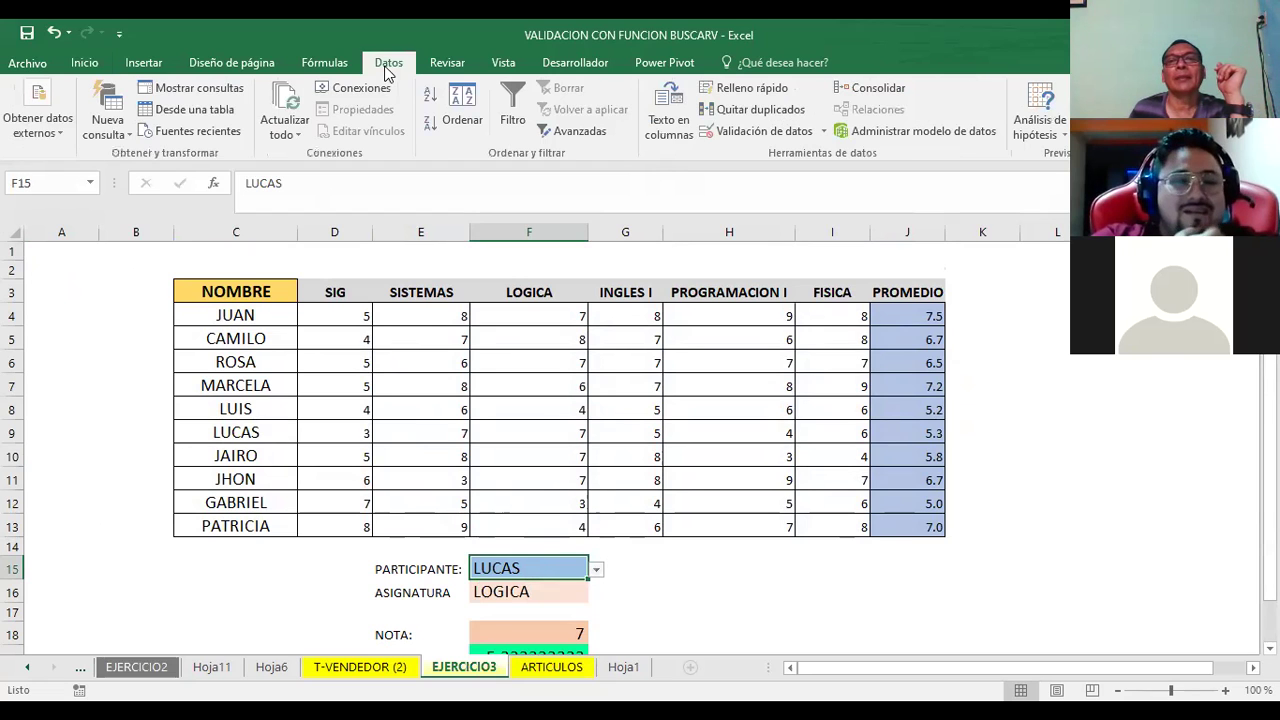
click(789, 131)
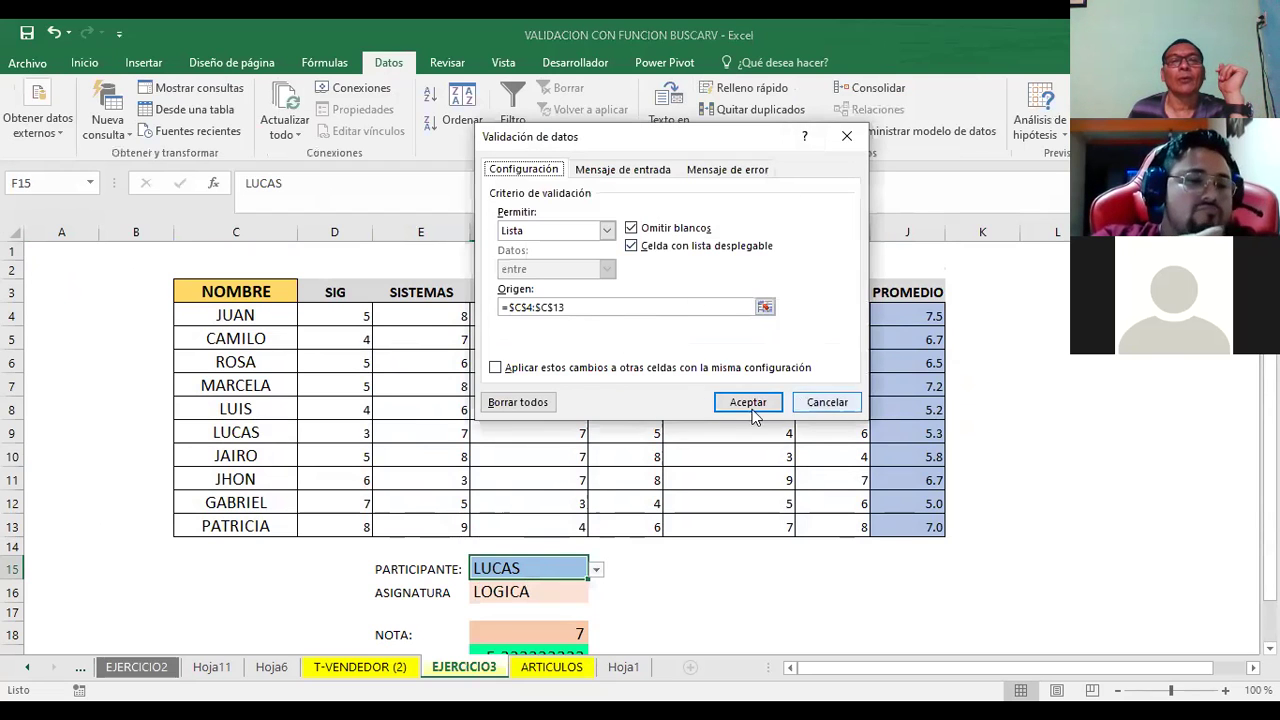
click(827, 402)
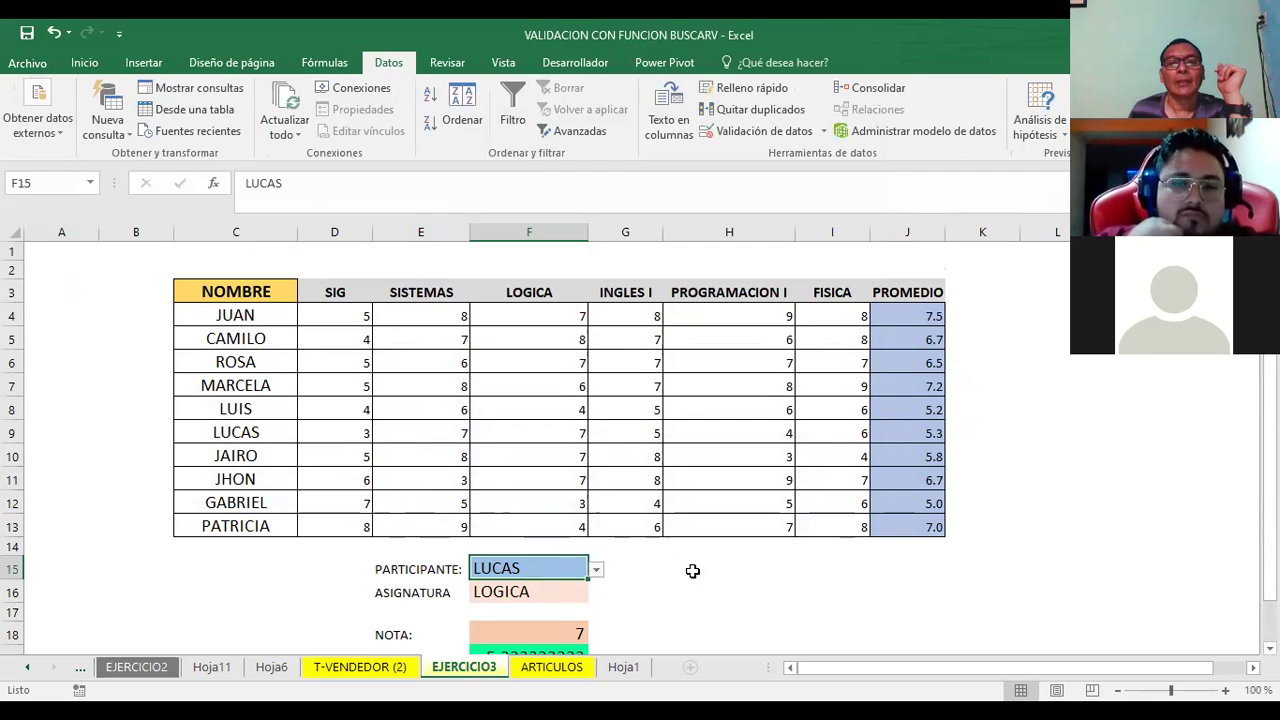
click(691, 569)
scroll(691, 569, down, 2)
- Check the subject cell's data validation rule, keeping LOGICA
click(520, 468)
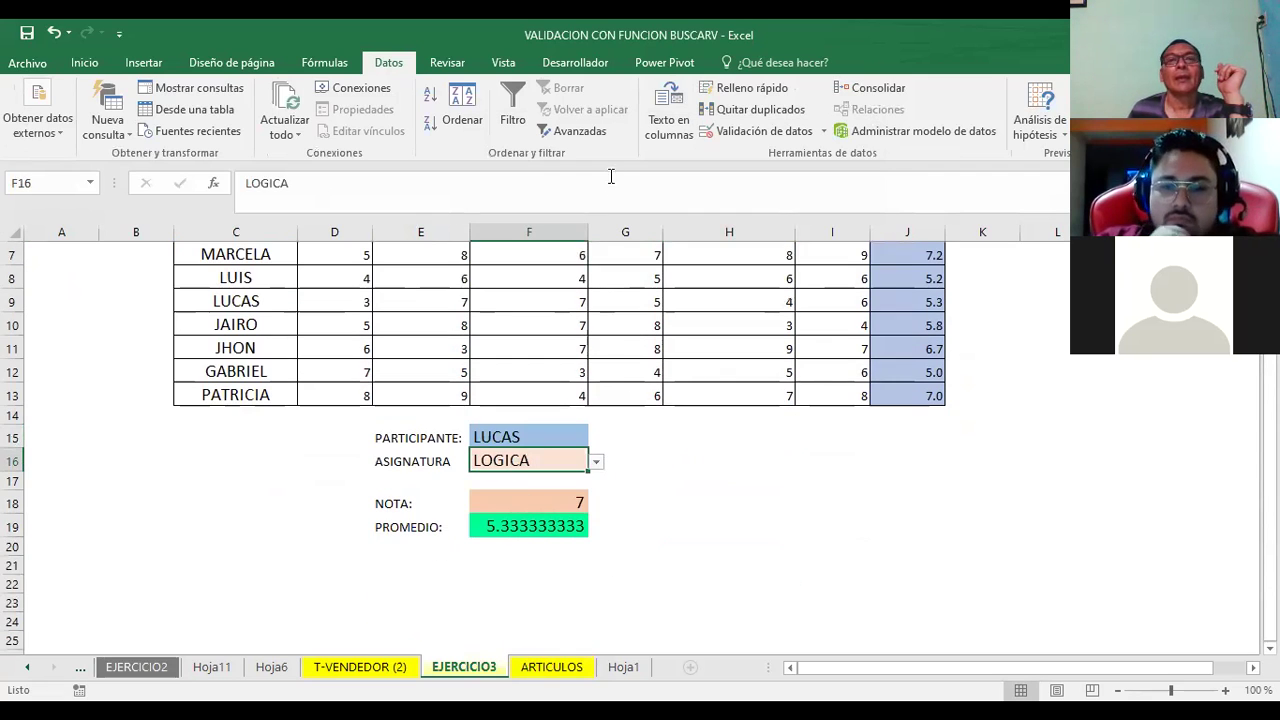
click(727, 135)
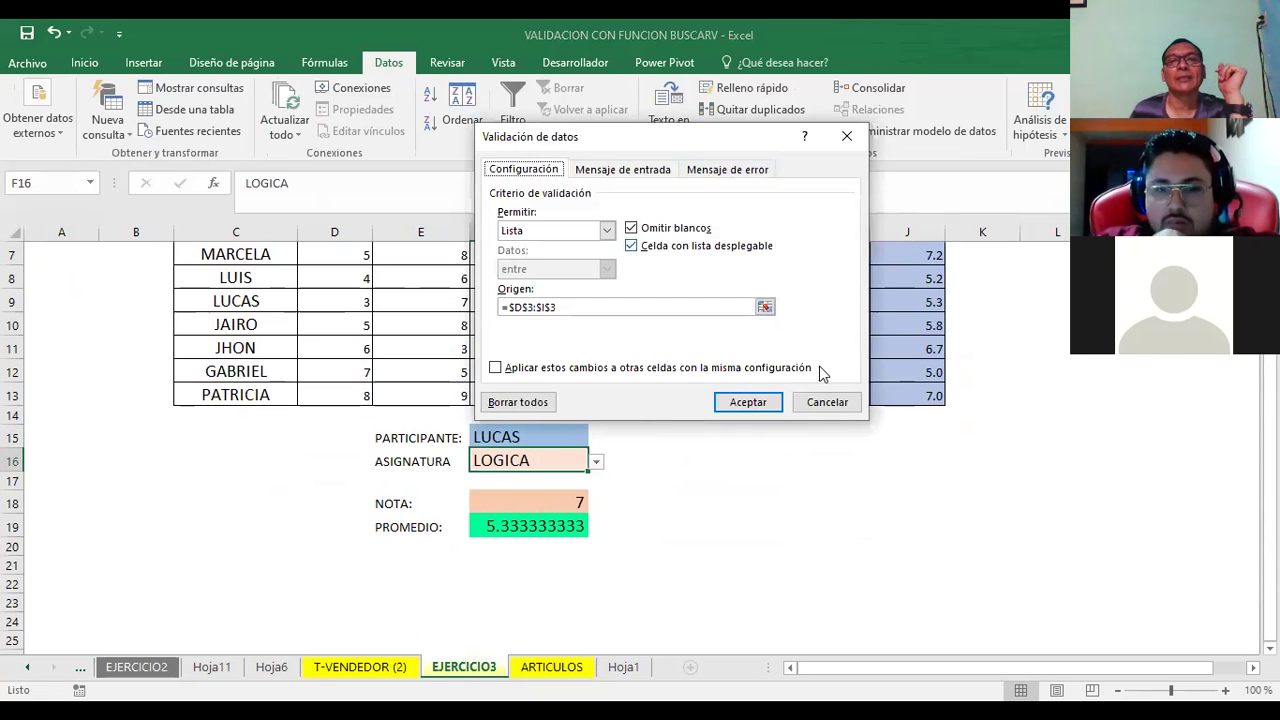
click(828, 402)
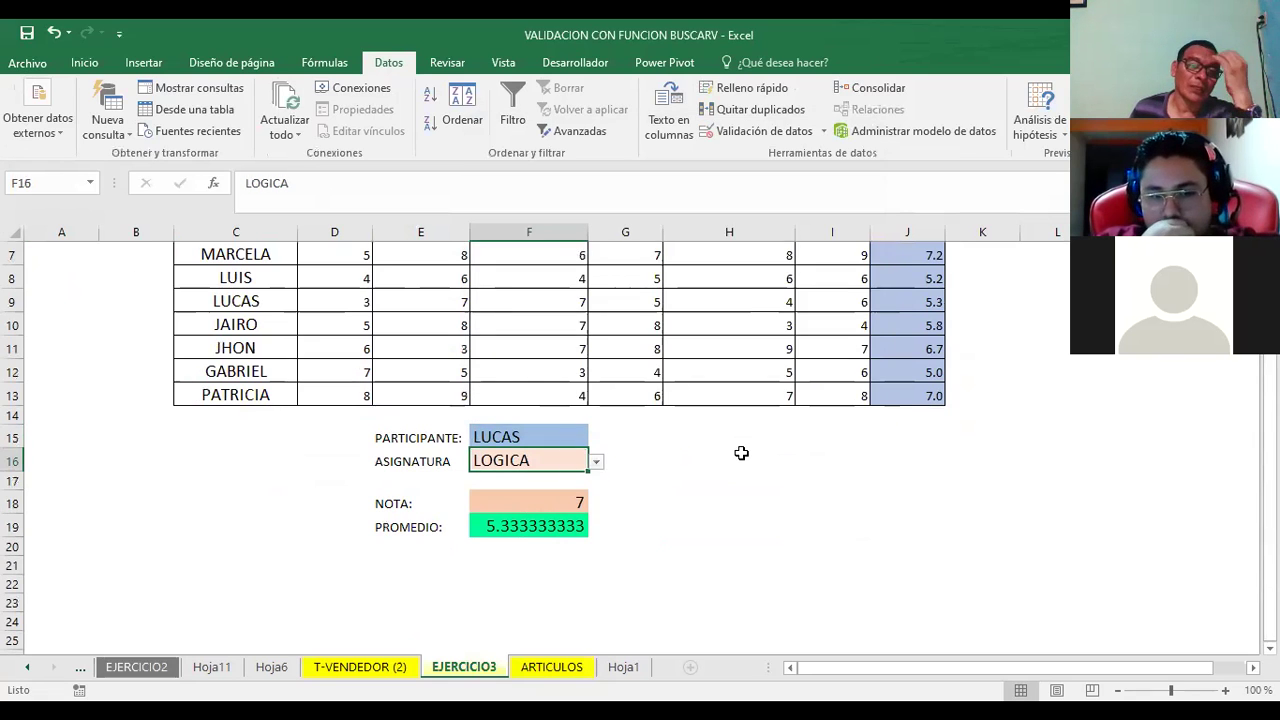
click(685, 457)
scroll(726, 524, down, 1)
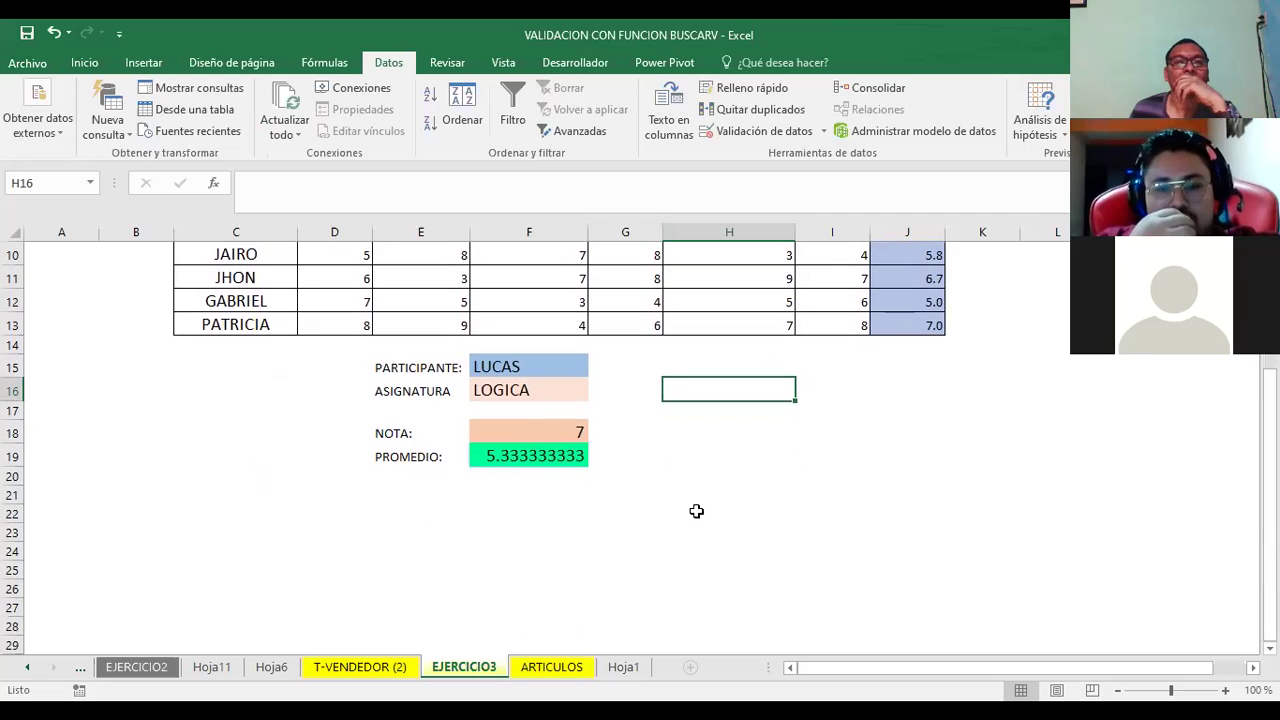
click(519, 388)
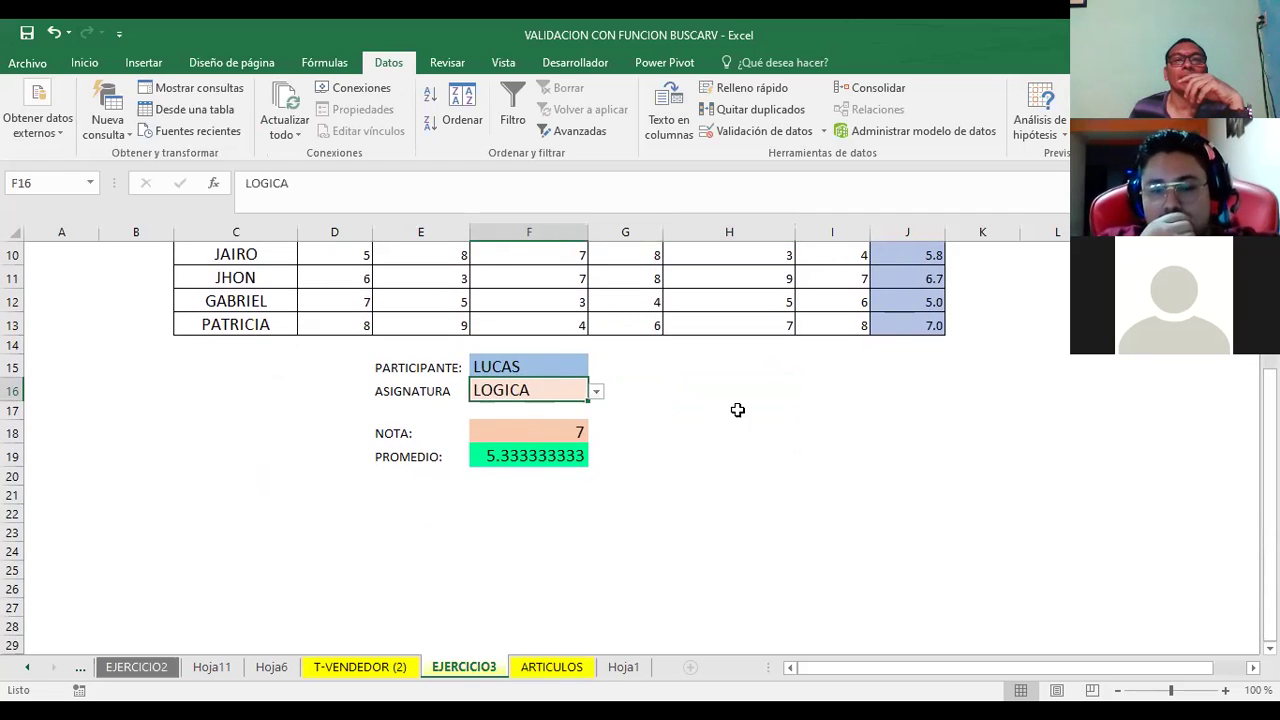
scroll(558, 443, up, 2)
click(531, 500)
scroll(766, 520, up, 1)
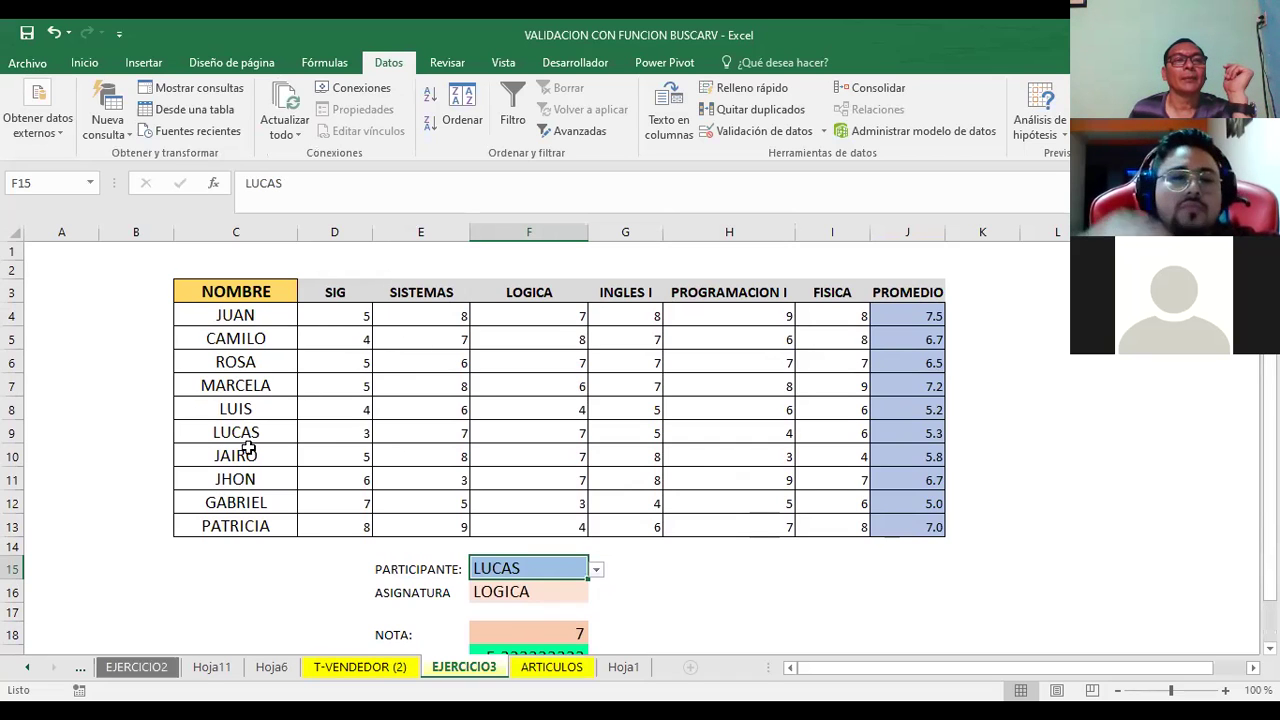
- Choose ROSA as the participant from the F15 dropdown
click(211, 441)
click(222, 365)
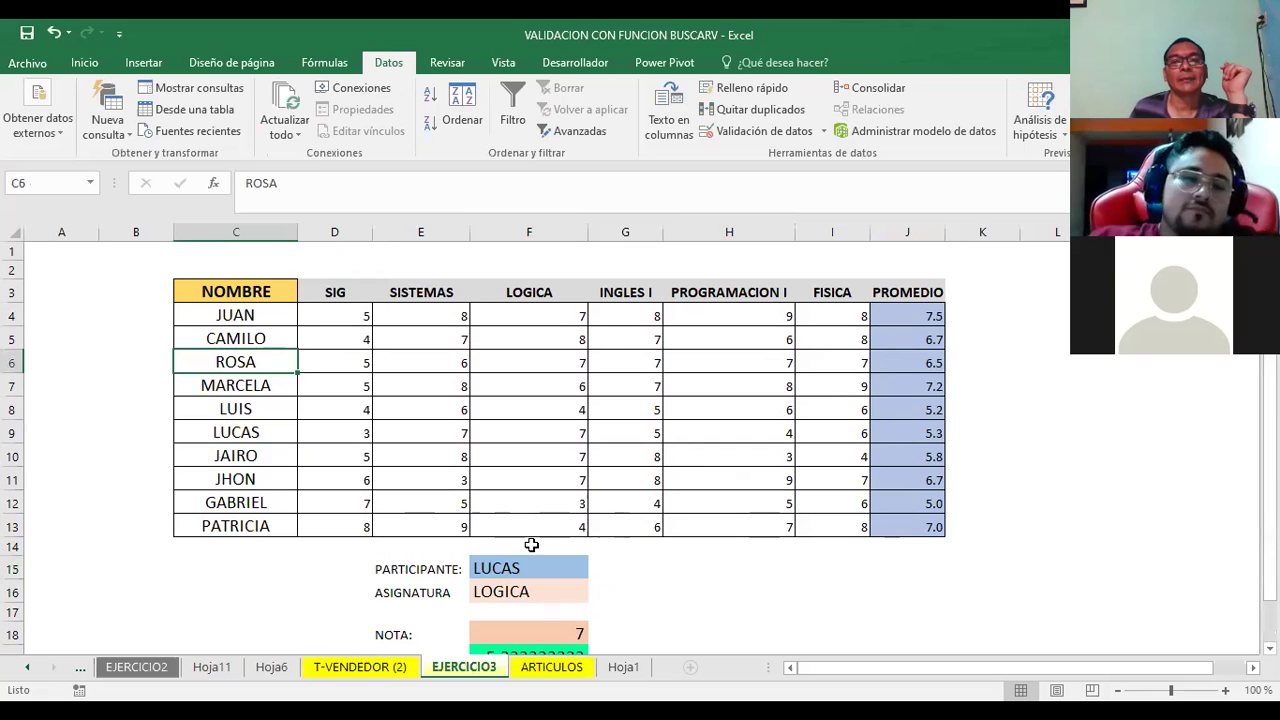
click(518, 566)
click(596, 572)
click(597, 573)
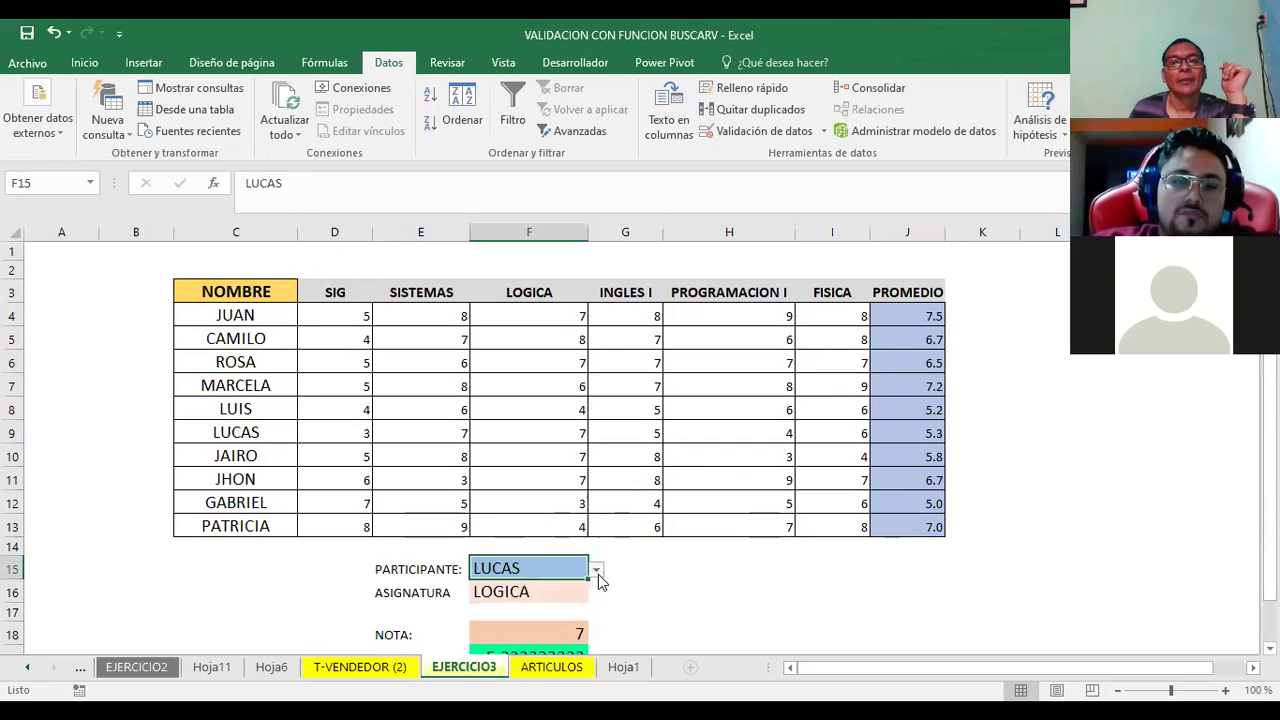
click(596, 570)
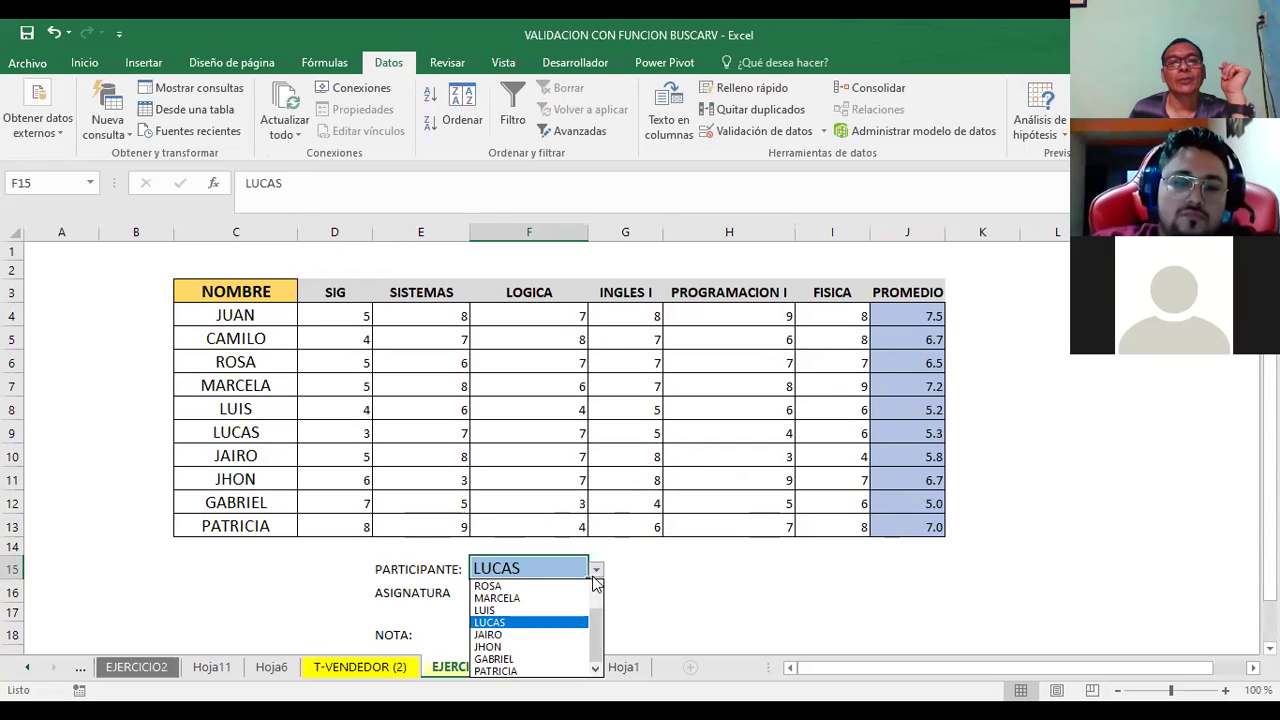
click(527, 585)
click(677, 563)
- Choose SIG as the subject from the F16 dropdown
scroll(683, 566, down, 1)
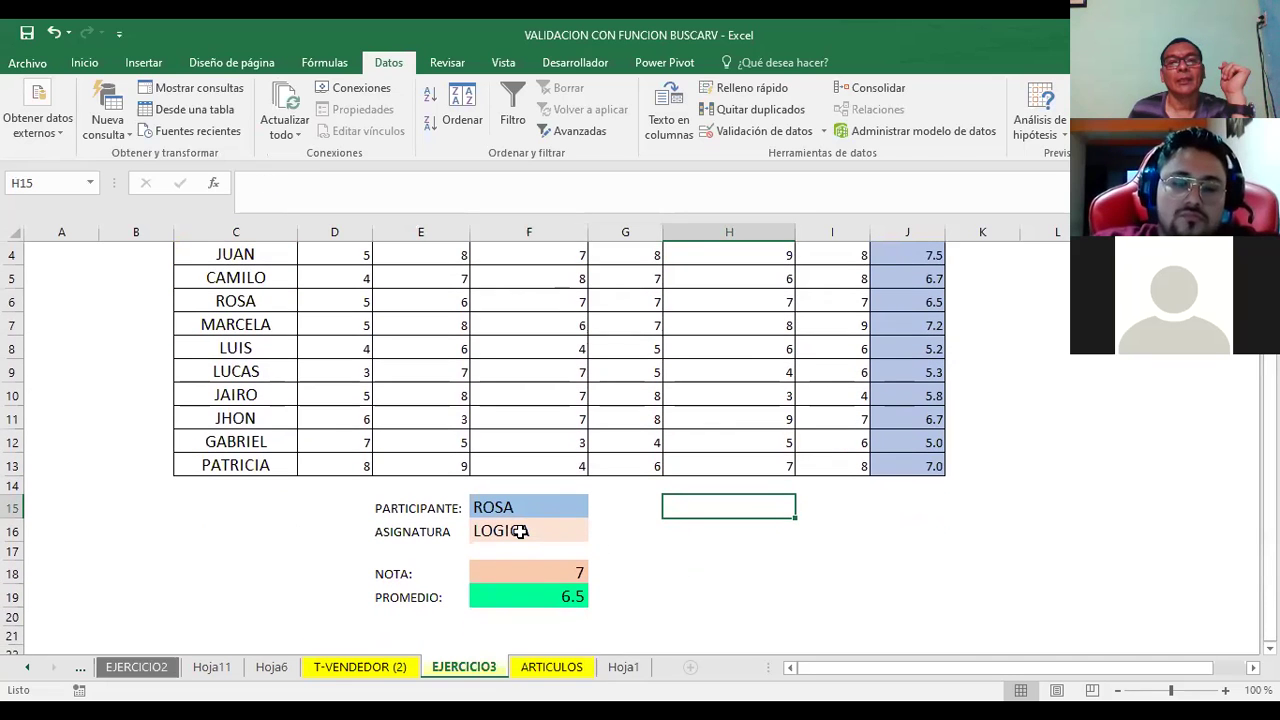
click(575, 530)
click(596, 535)
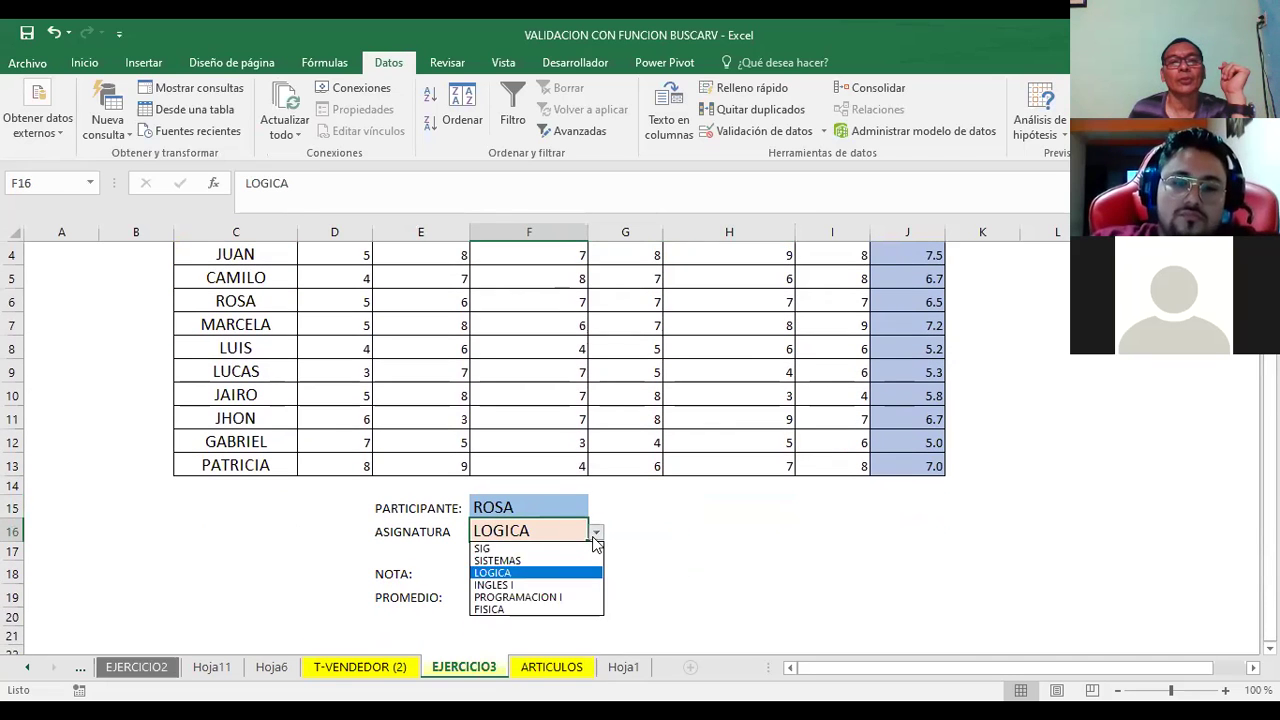
click(508, 550)
- Compare the result against the SIG scores column, starting with JUAN's in D4
scroll(640, 549, up, 1)
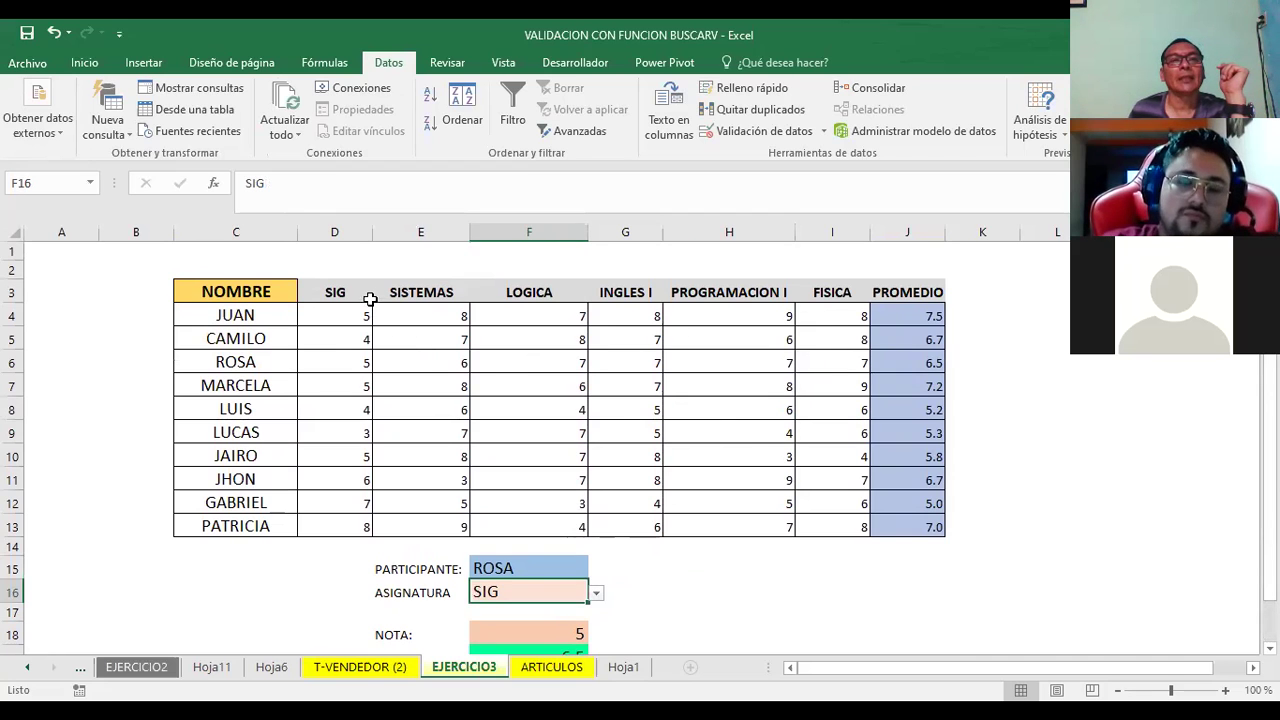
click(337, 313)
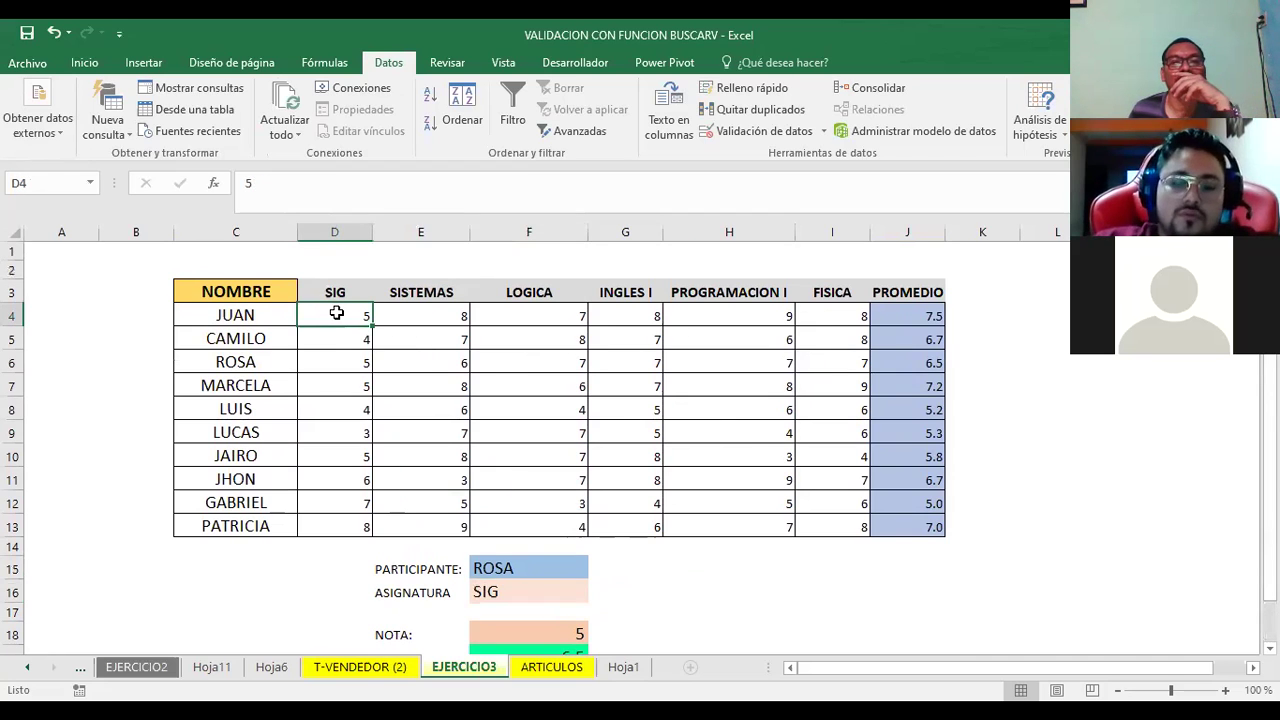
scroll(608, 453, down, 1)
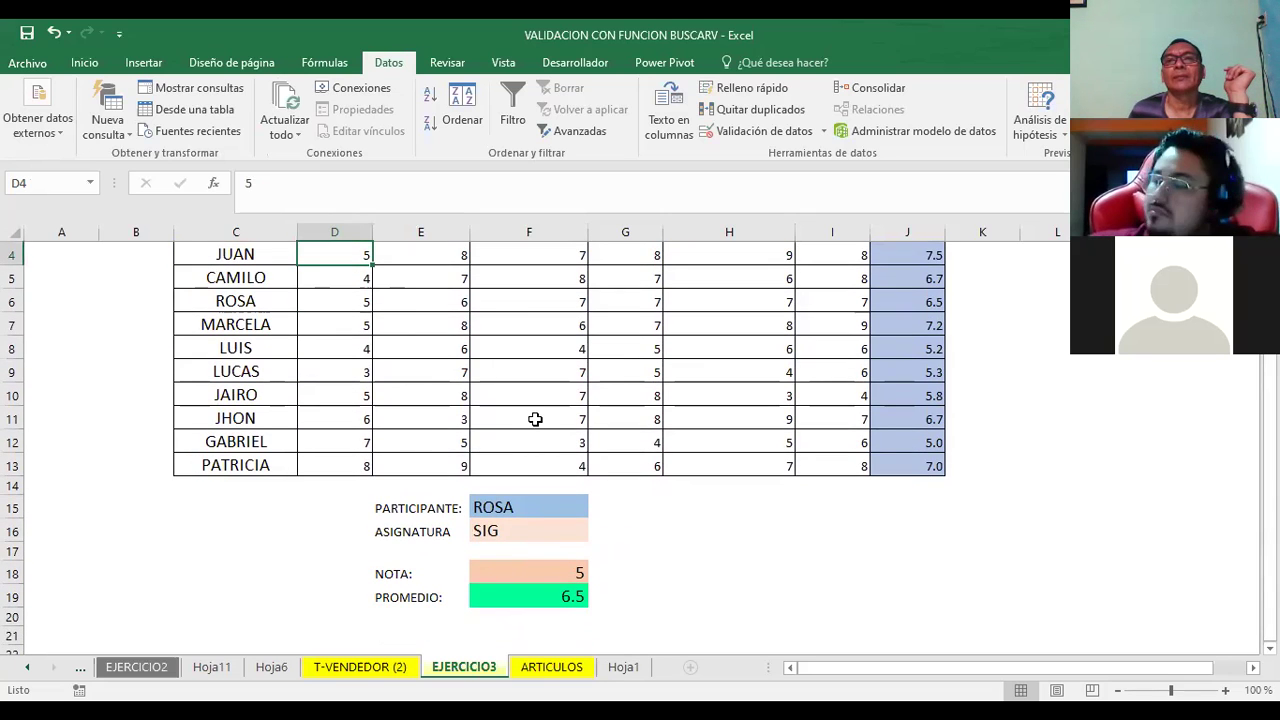
scroll(536, 421, up, 1)
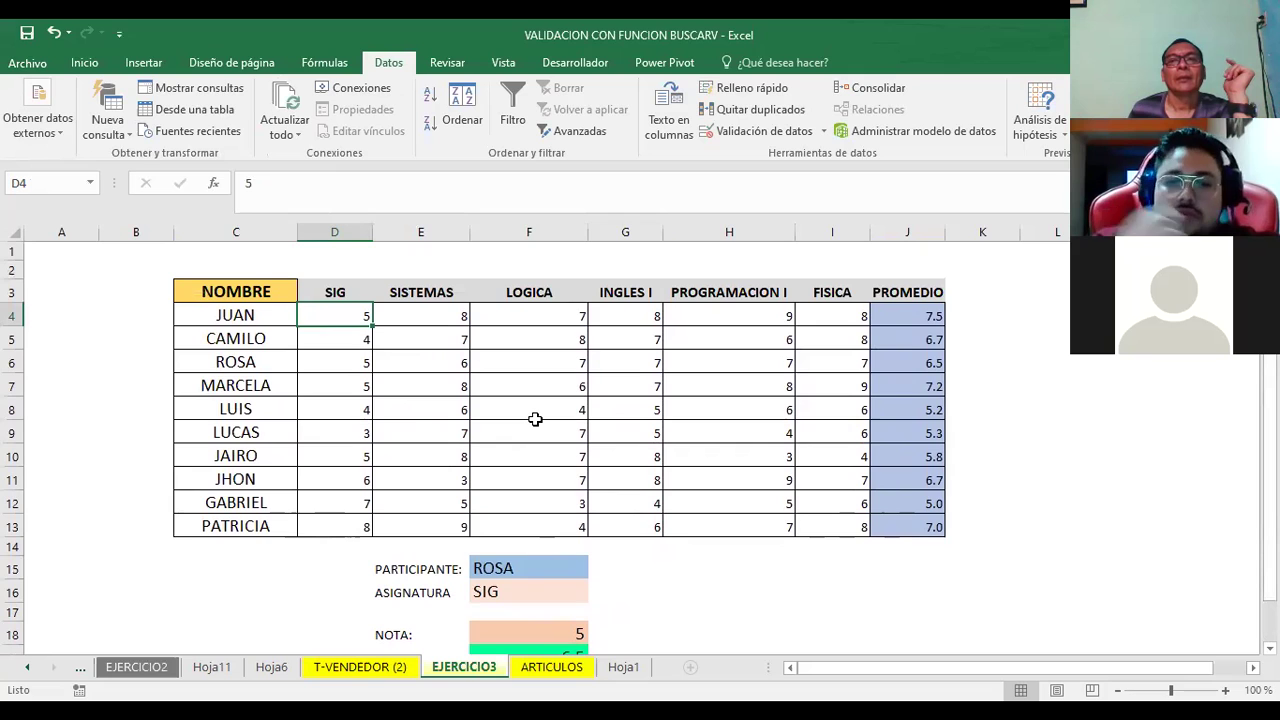
scroll(526, 417, down, 3)
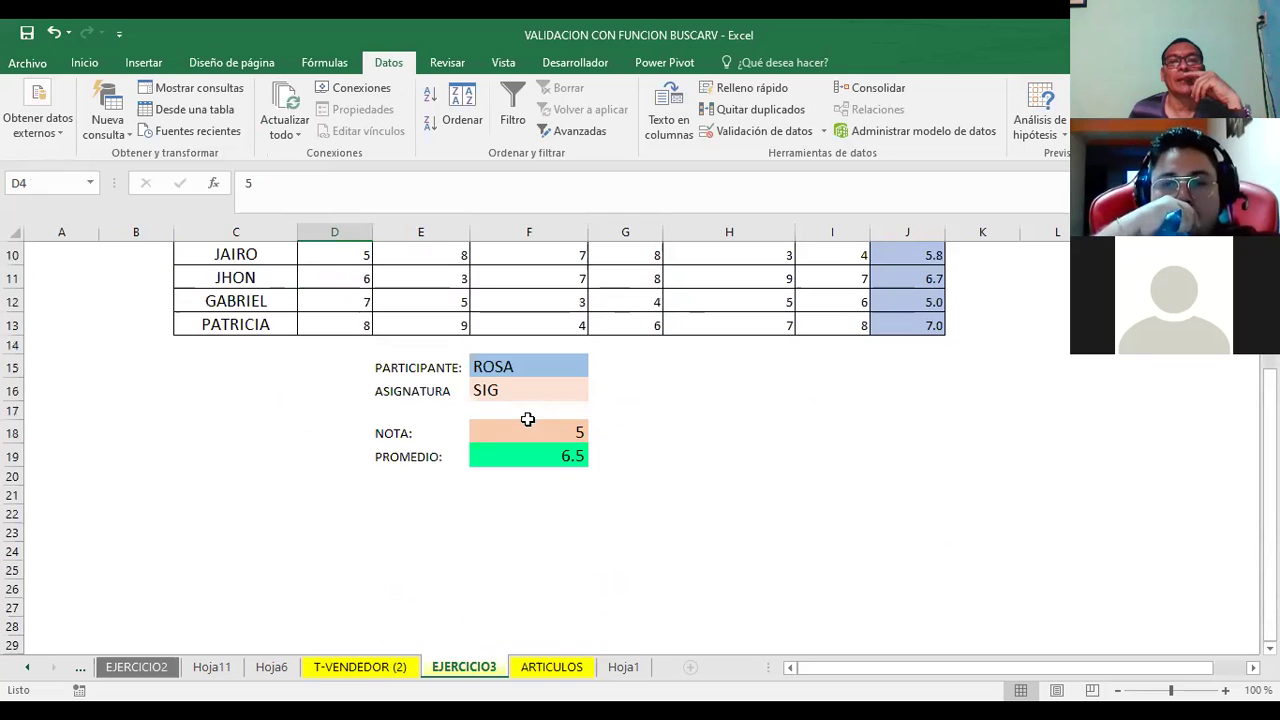
click(520, 456)
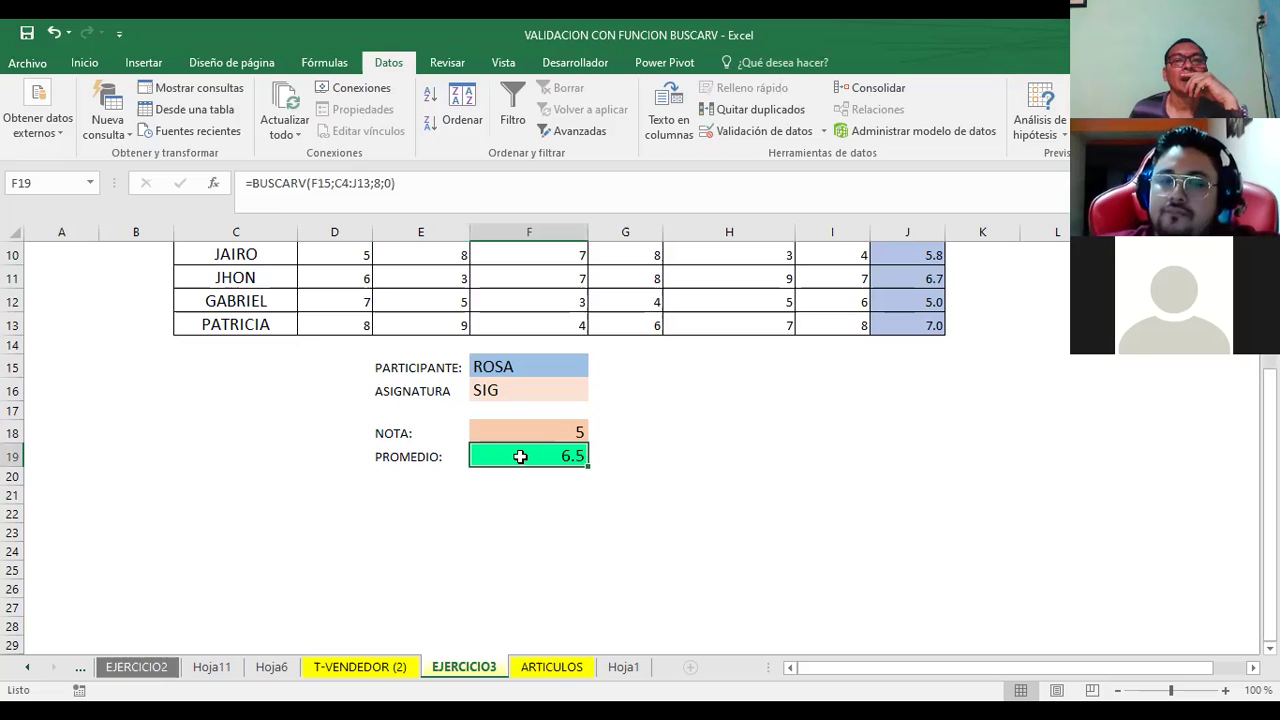
scroll(756, 494, up, 3)
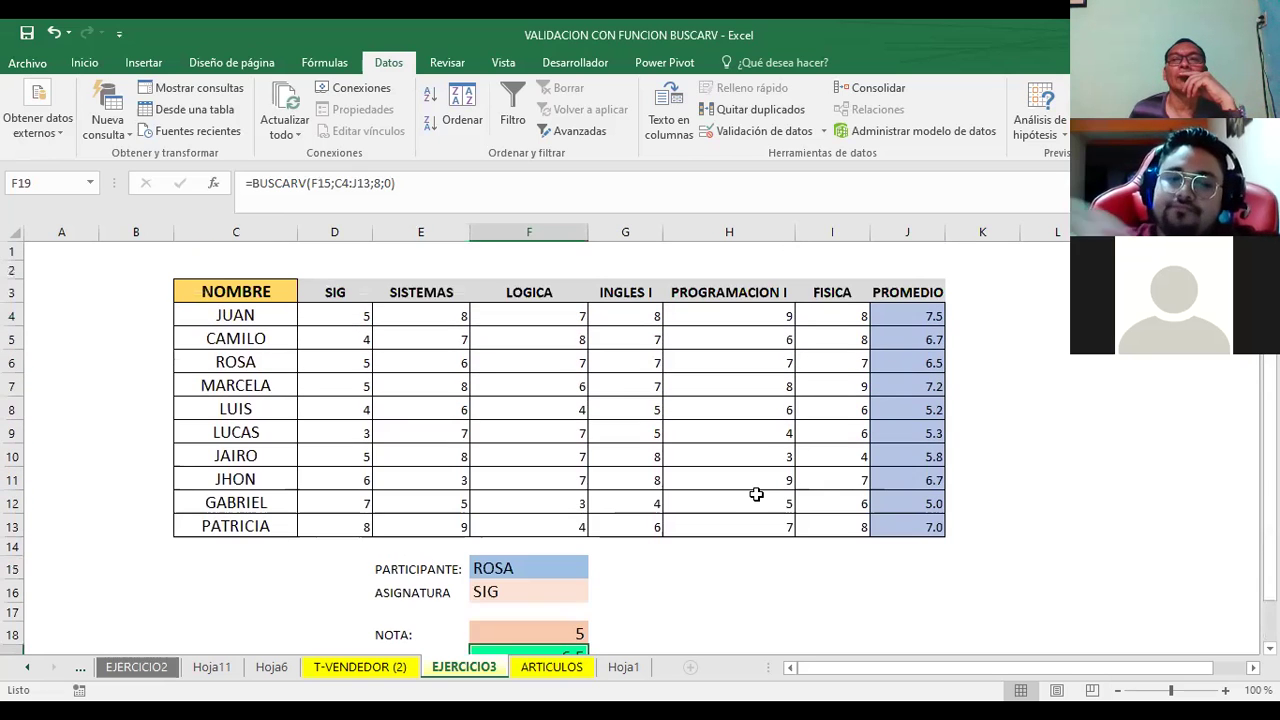
scroll(604, 532, down, 2)
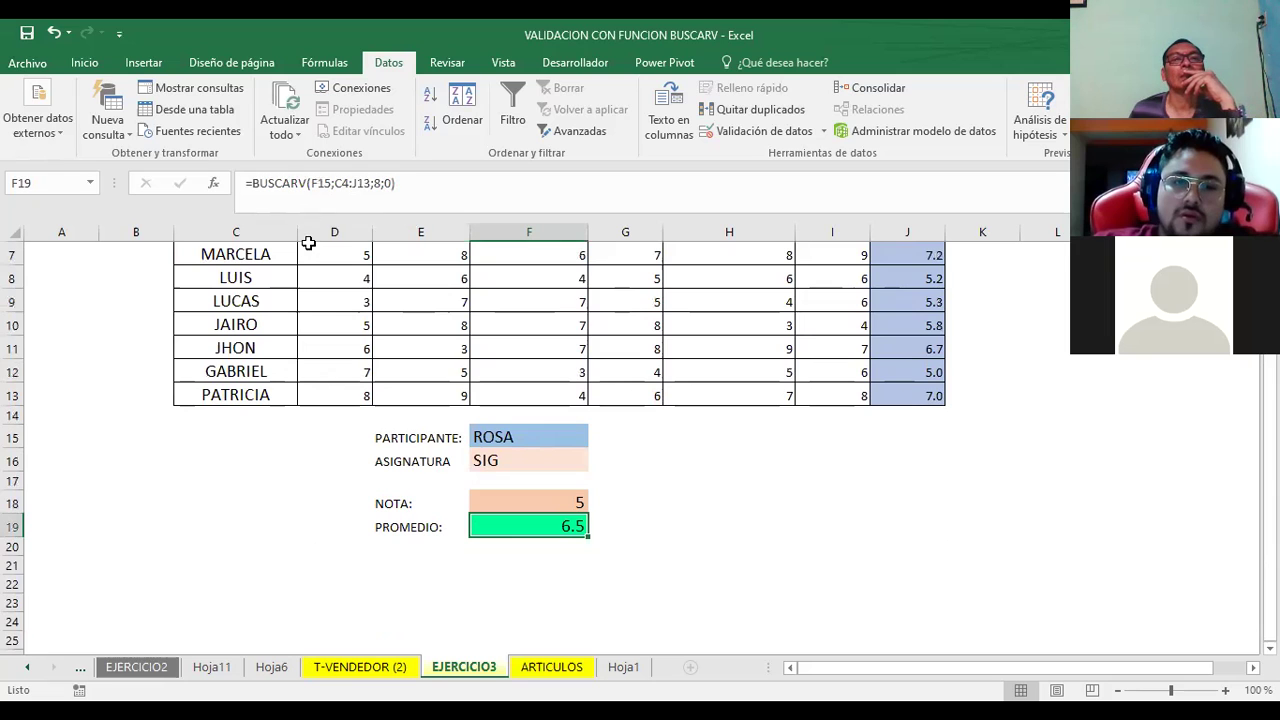
scroll(460, 305, up, 2)
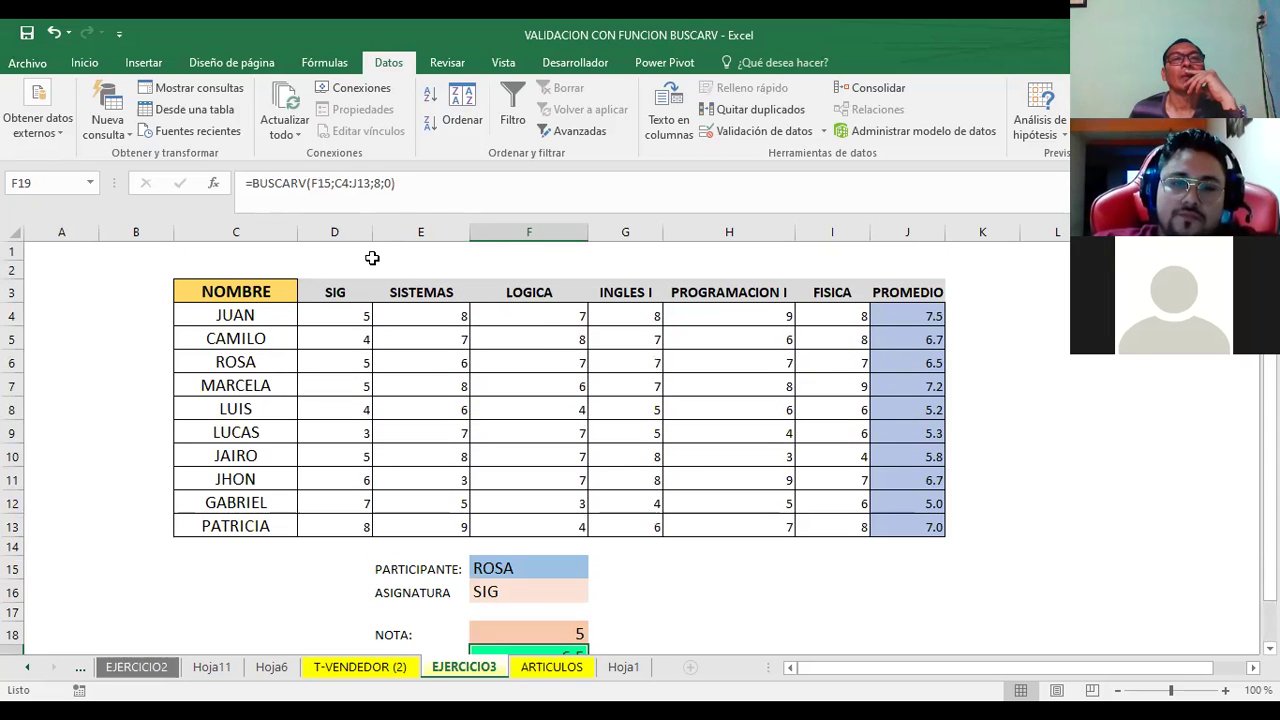
scroll(574, 330, down, 2)
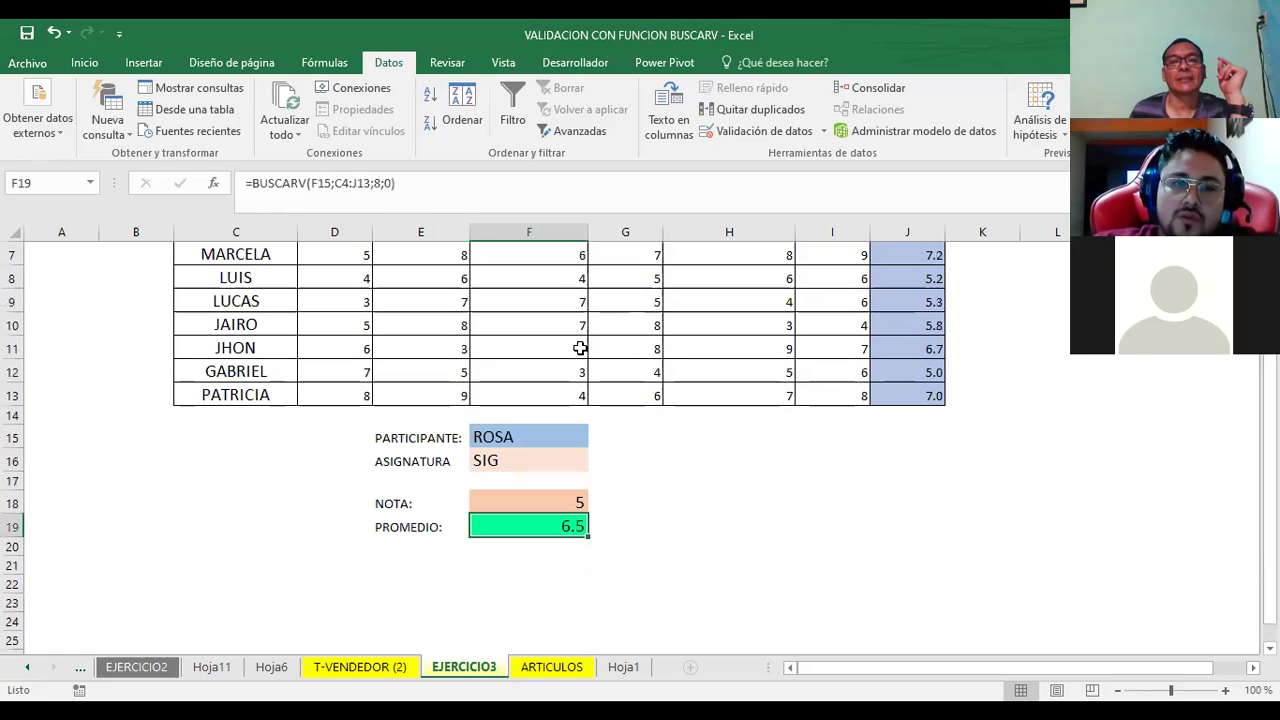
click(766, 492)
click(544, 497)
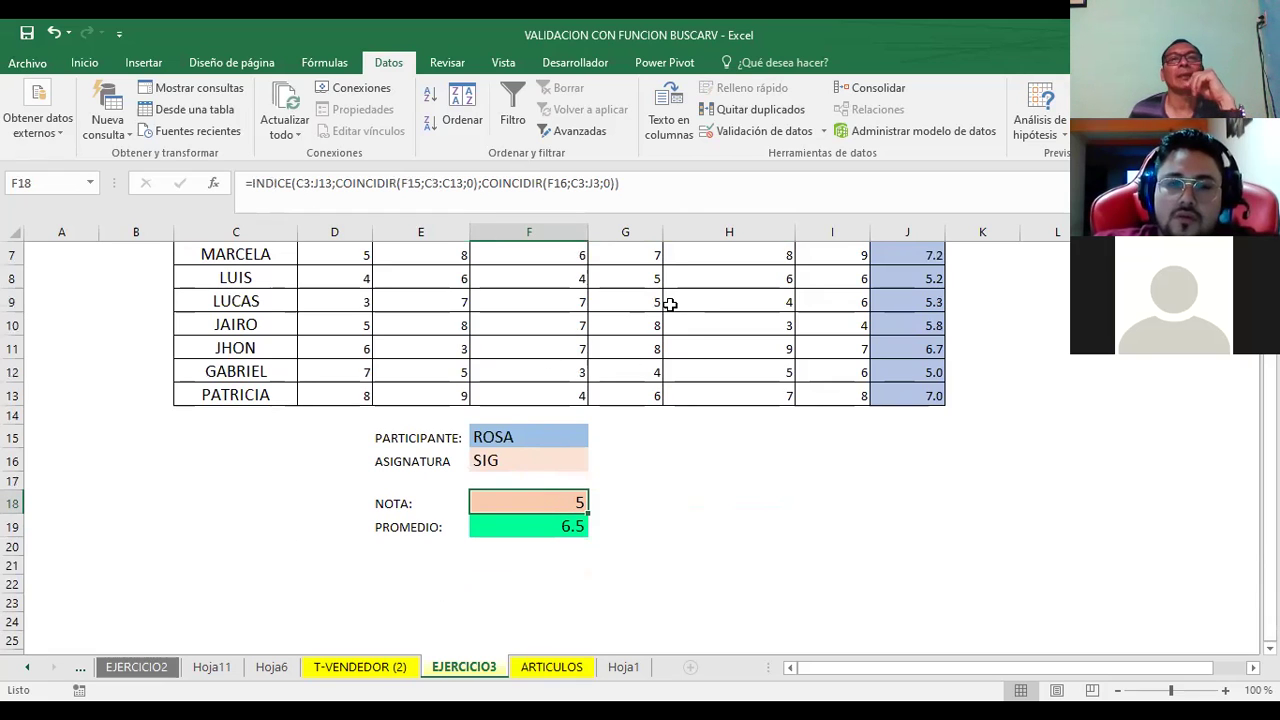
double_click(516, 509)
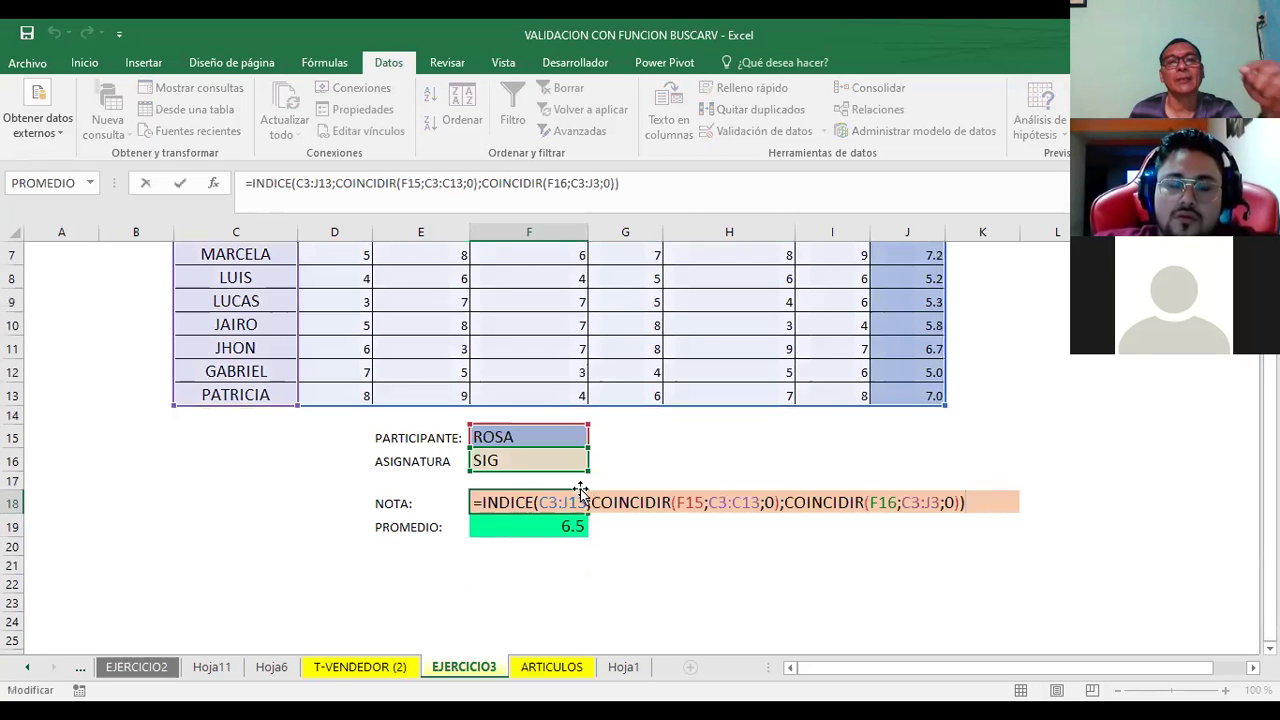
click(549, 503)
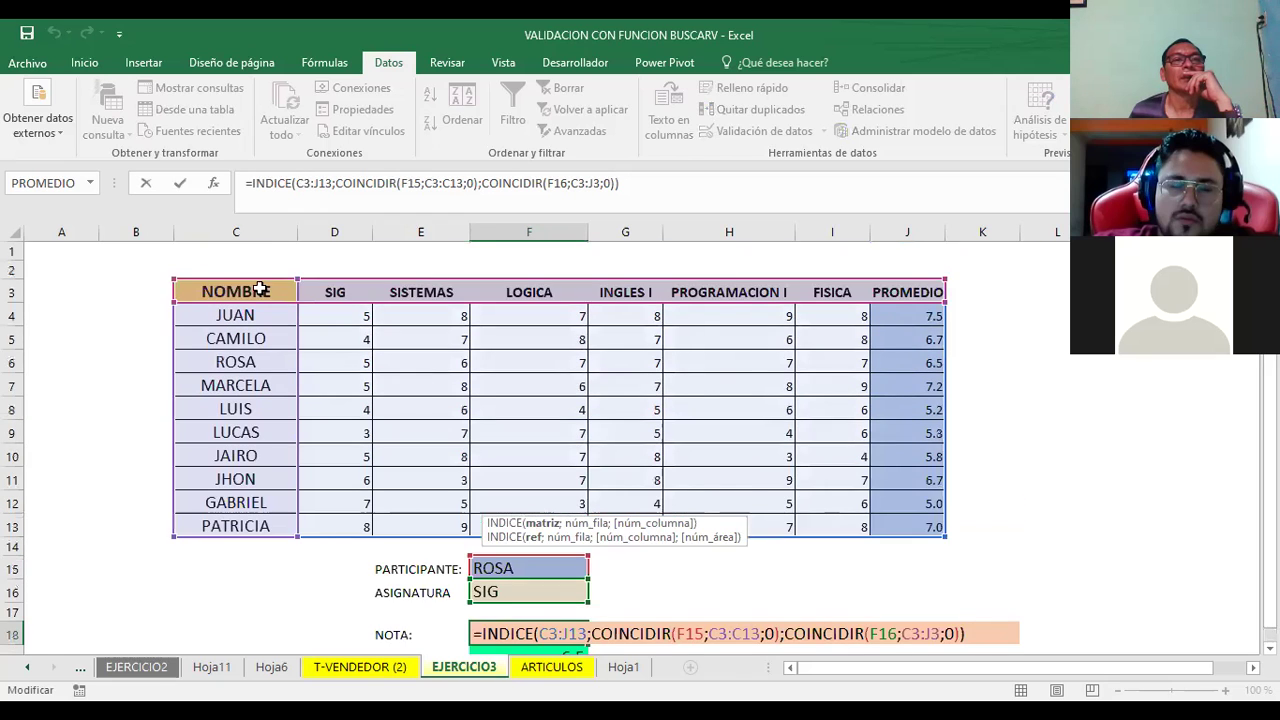
key(Return)
scroll(495, 372, down, 2)
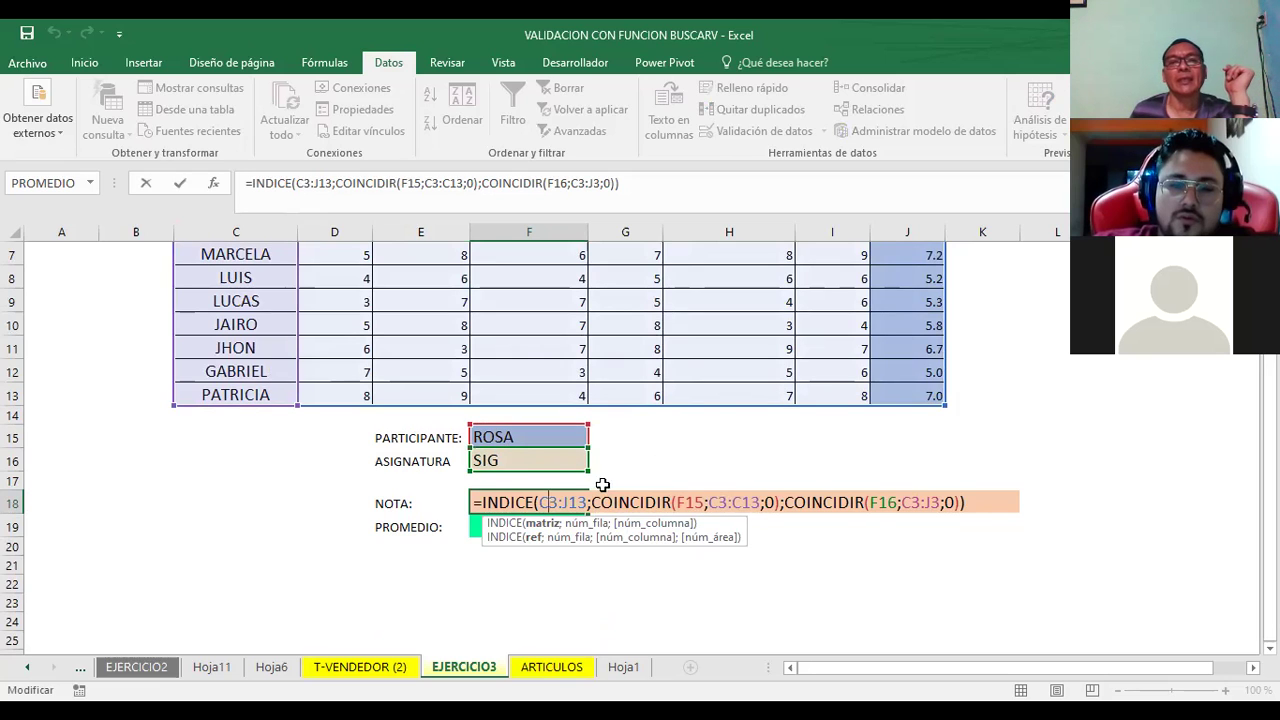
scroll(750, 455, down, 1)
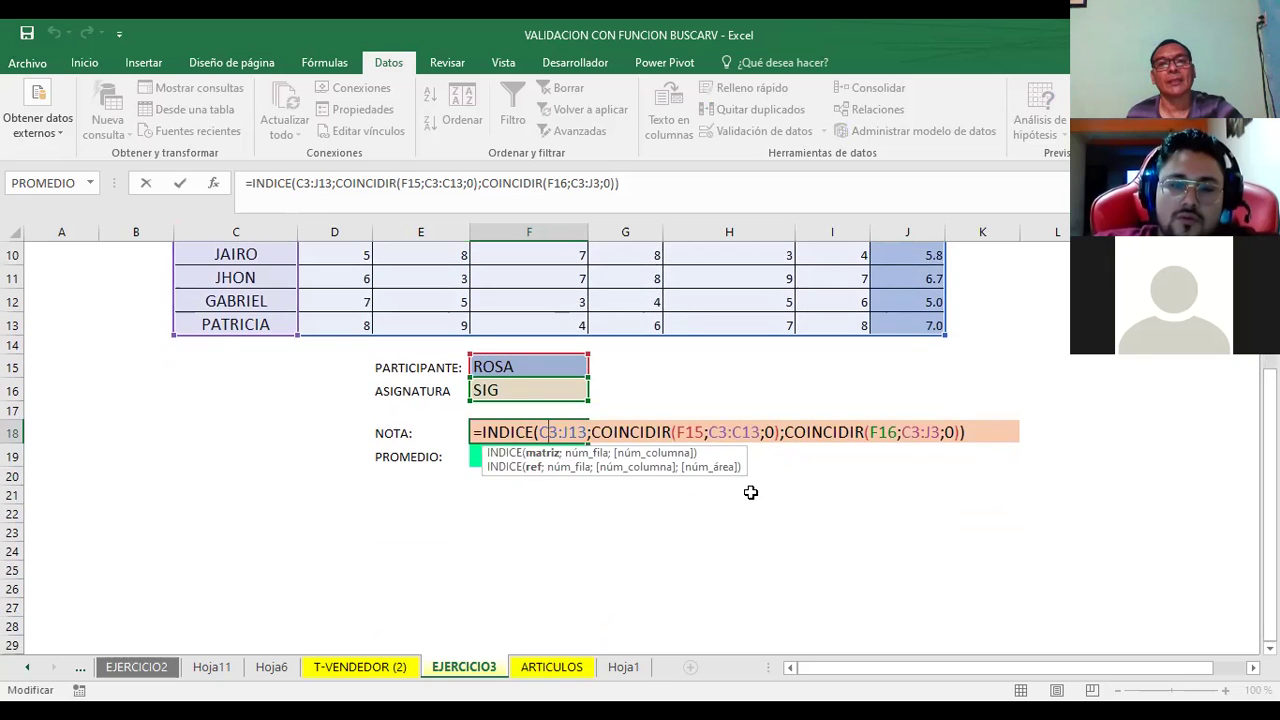
key(Return)
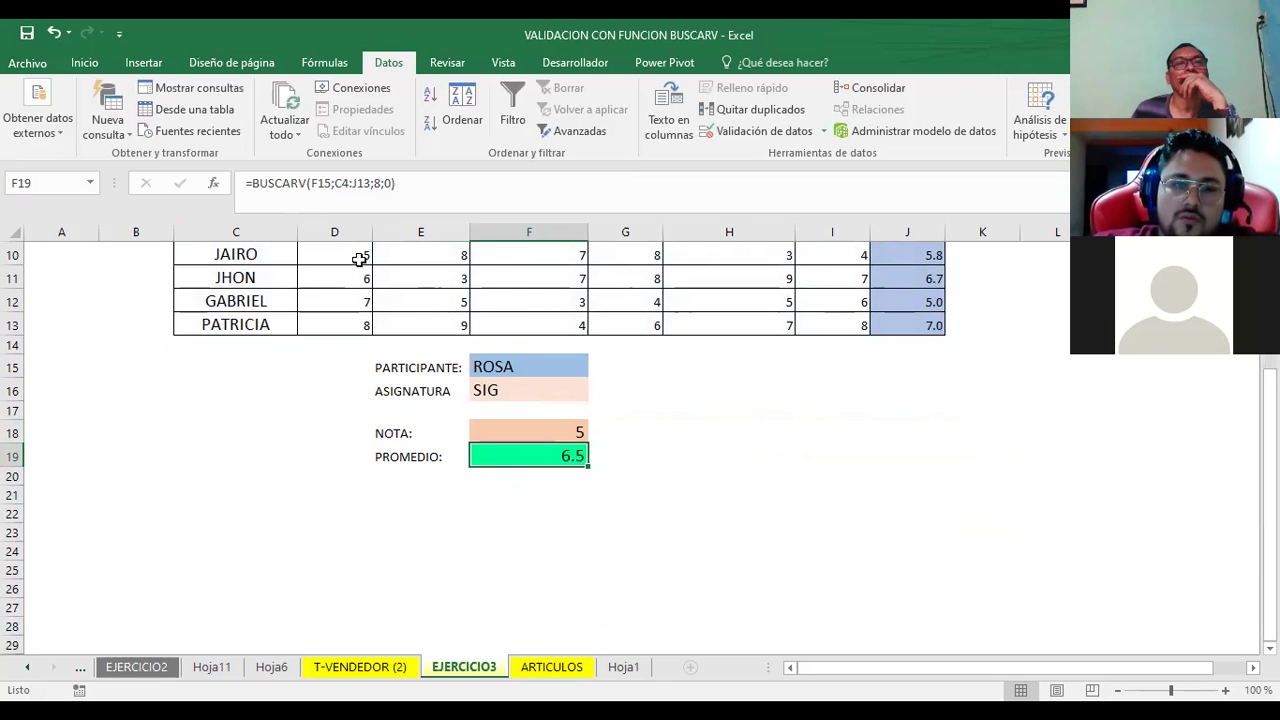
click(331, 183)
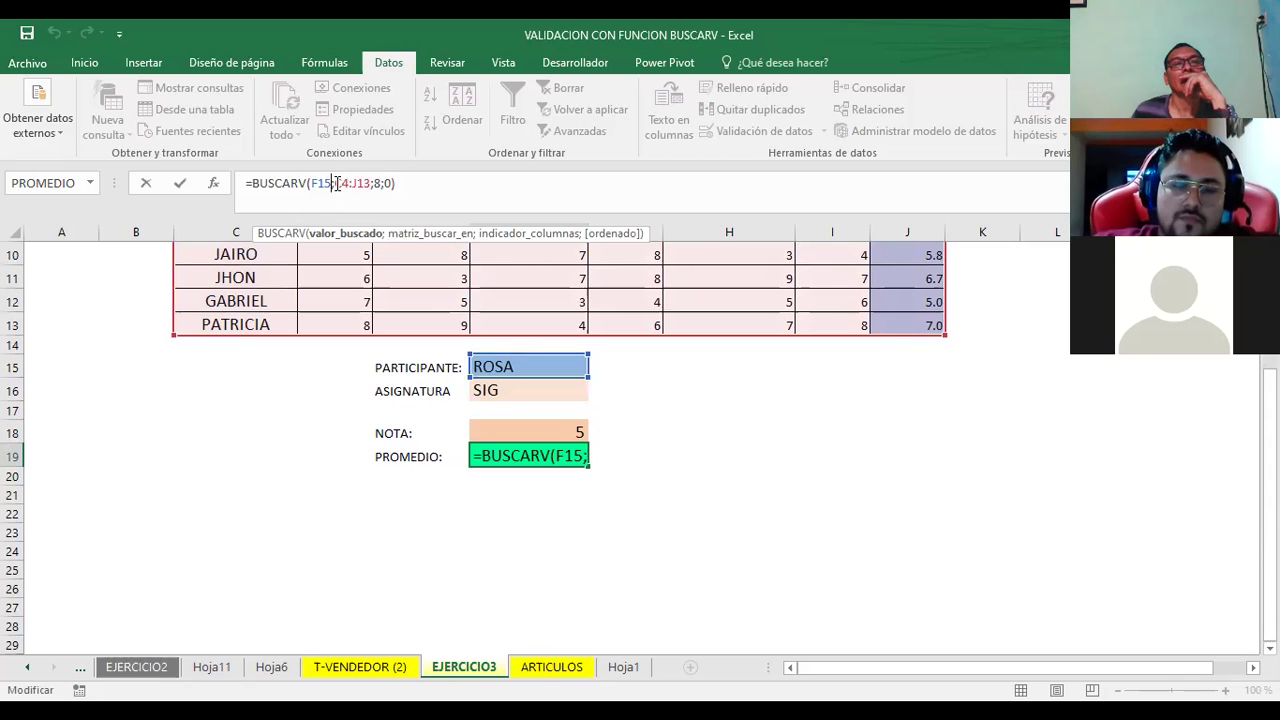
drag(336, 183, 371, 183)
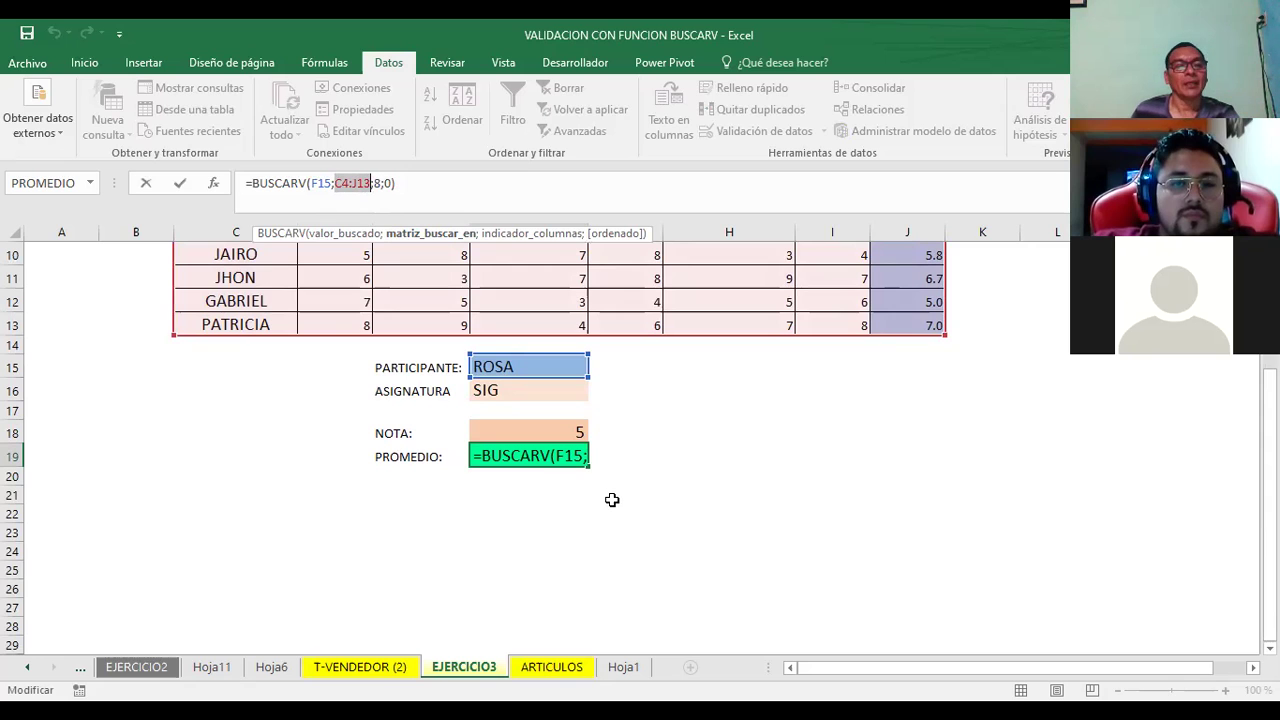
click(750, 475)
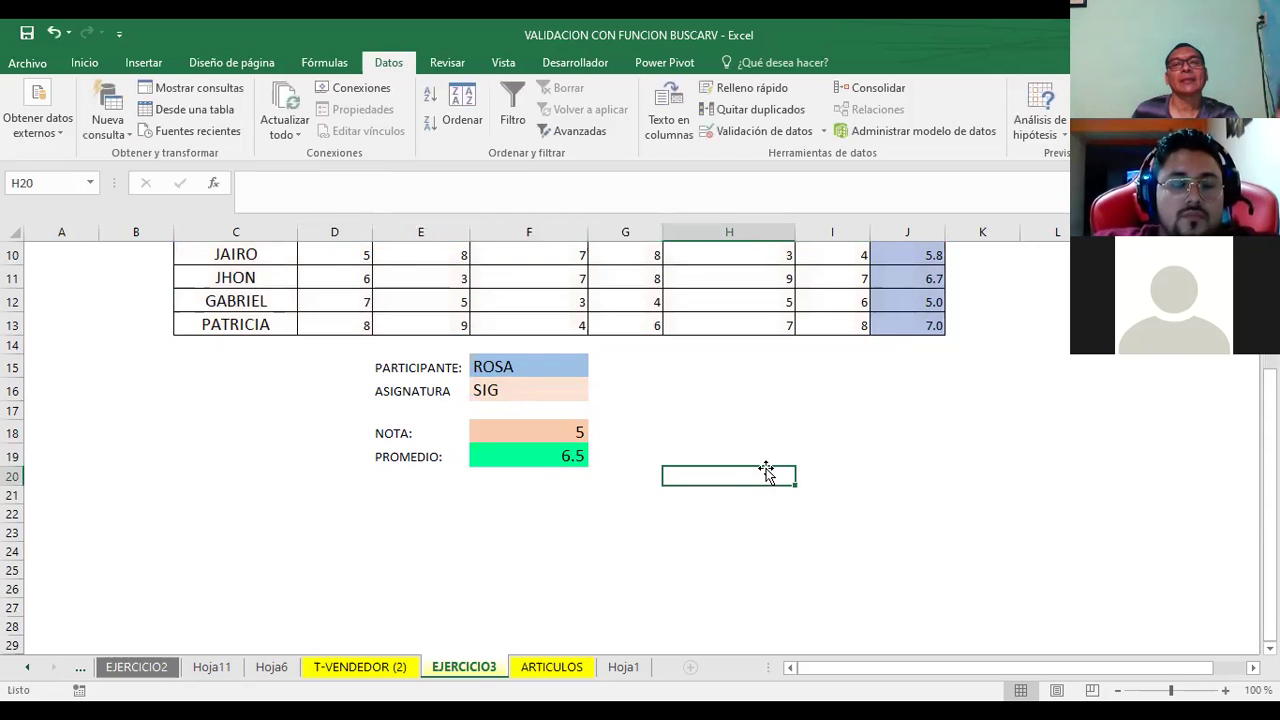
scroll(757, 465, up, 3)
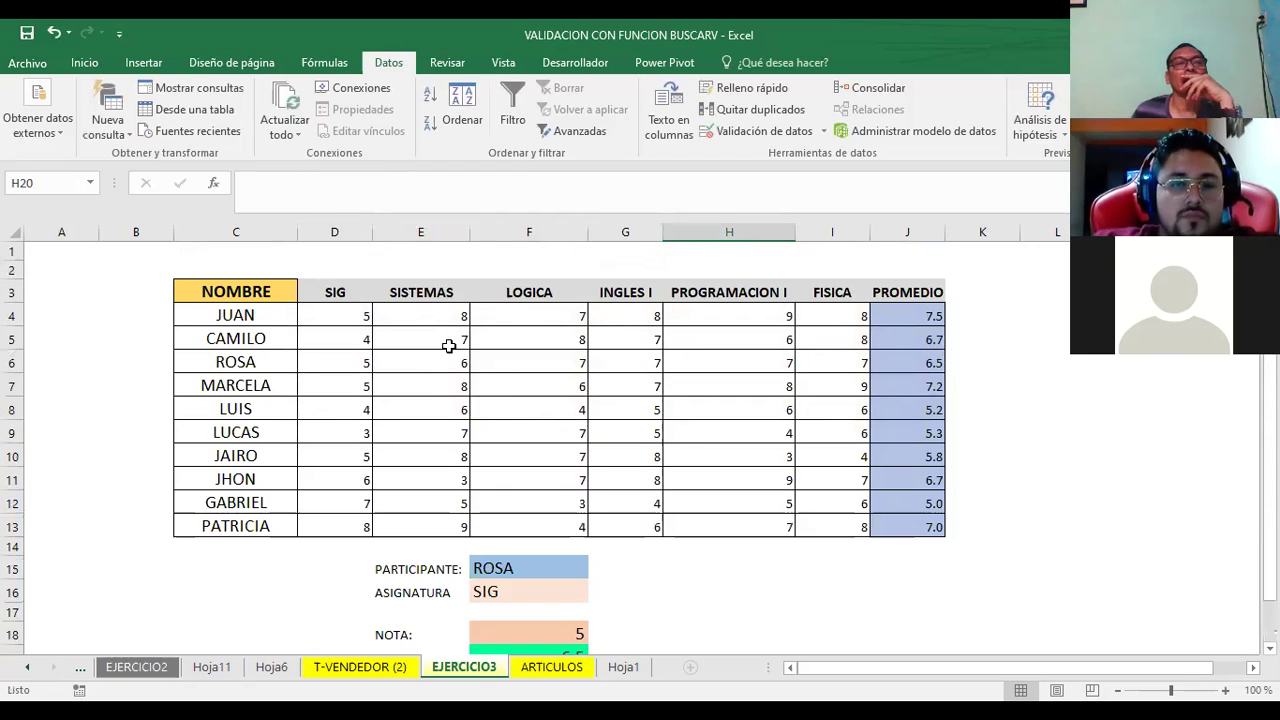
click(222, 311)
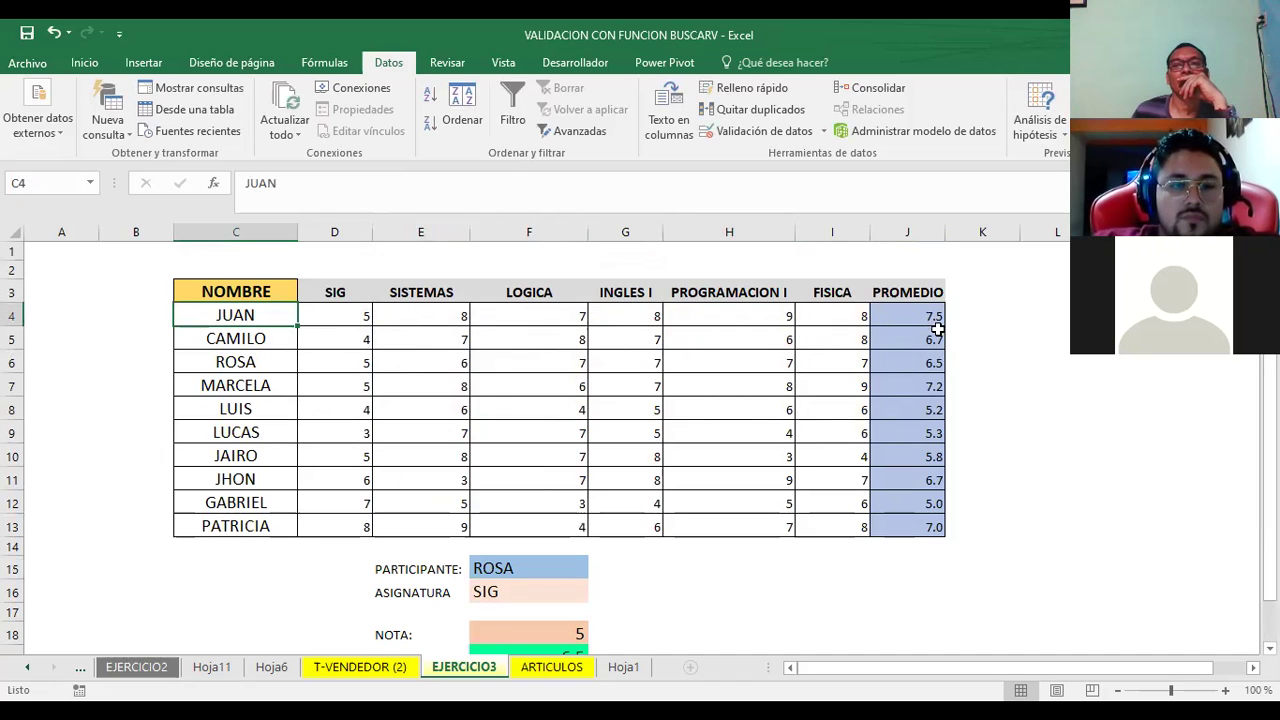
scroll(823, 460, down, 2)
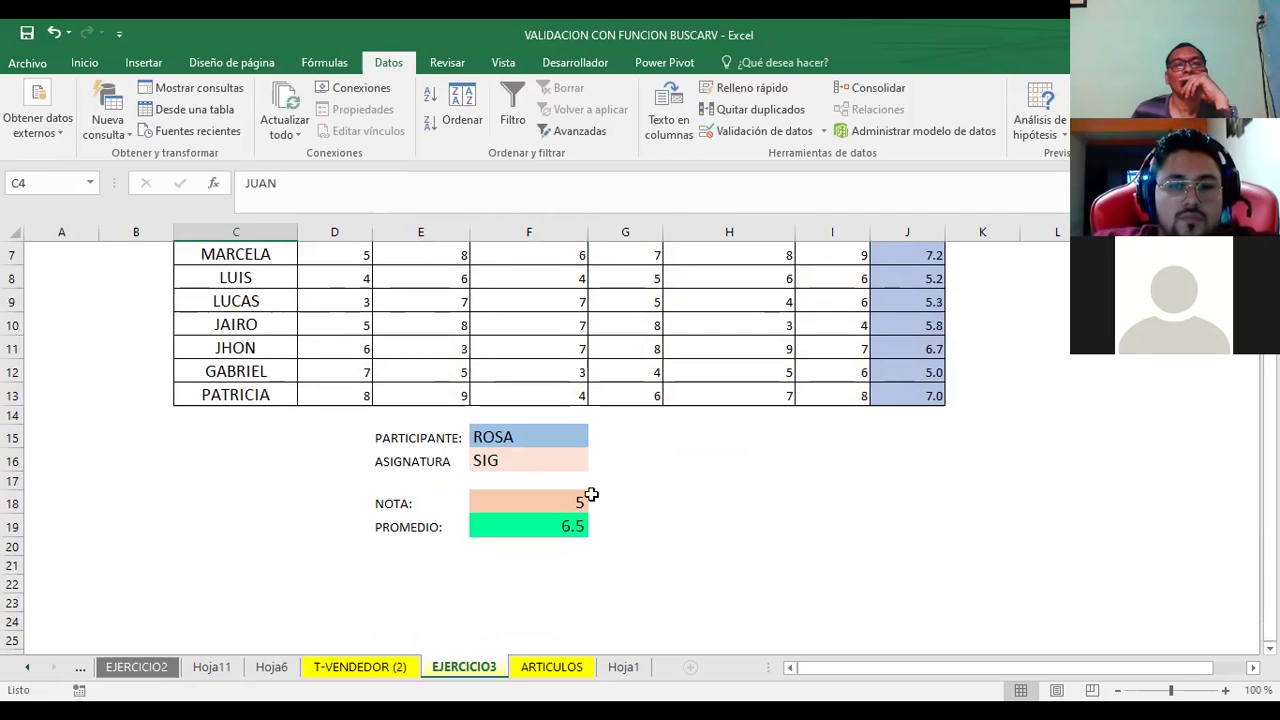
click(493, 440)
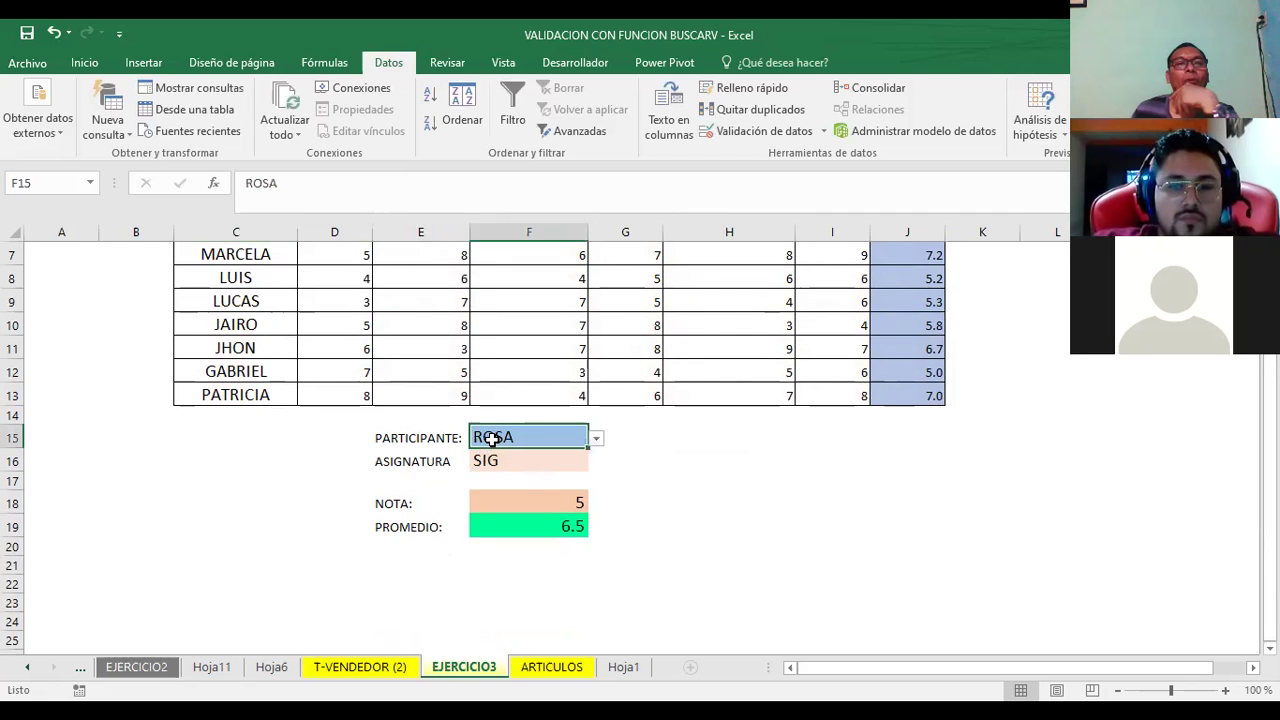
click(552, 460)
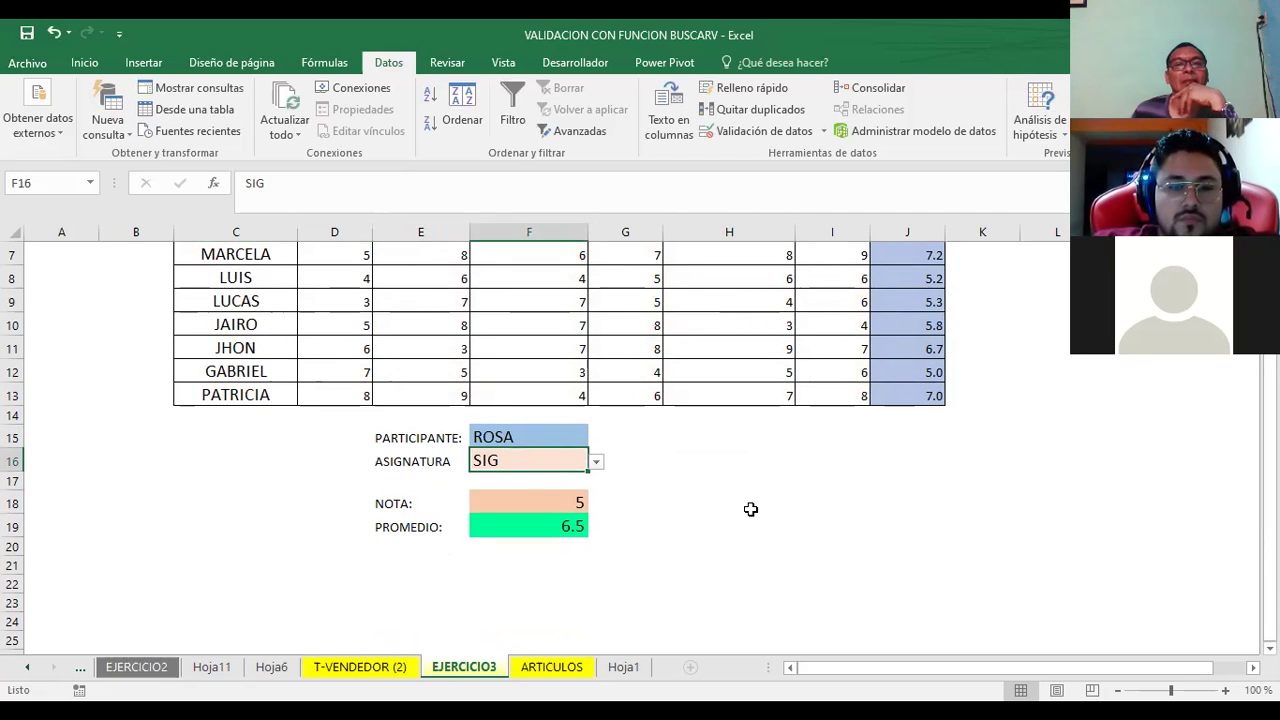
scroll(763, 518, up, 1)
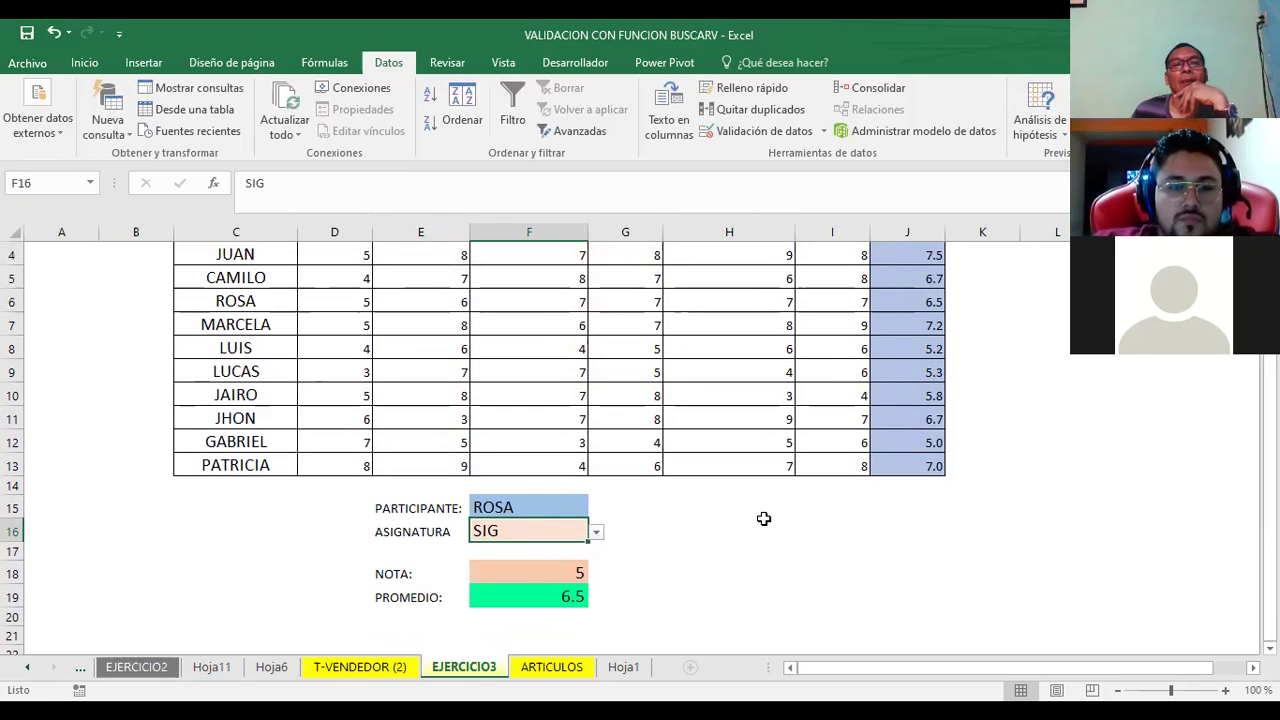
scroll(763, 518, up, 1)
scroll(554, 485, down, 2)
scroll(782, 528, up, 2)
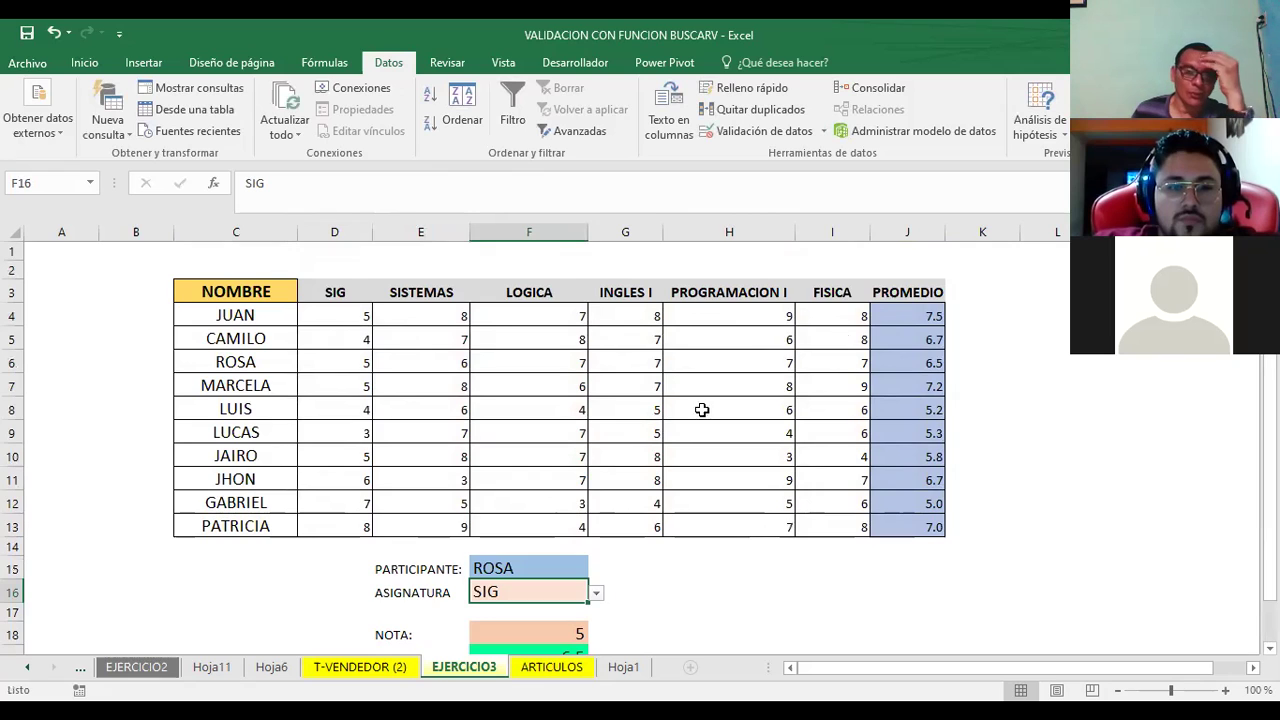
scroll(700, 410, down, 2)
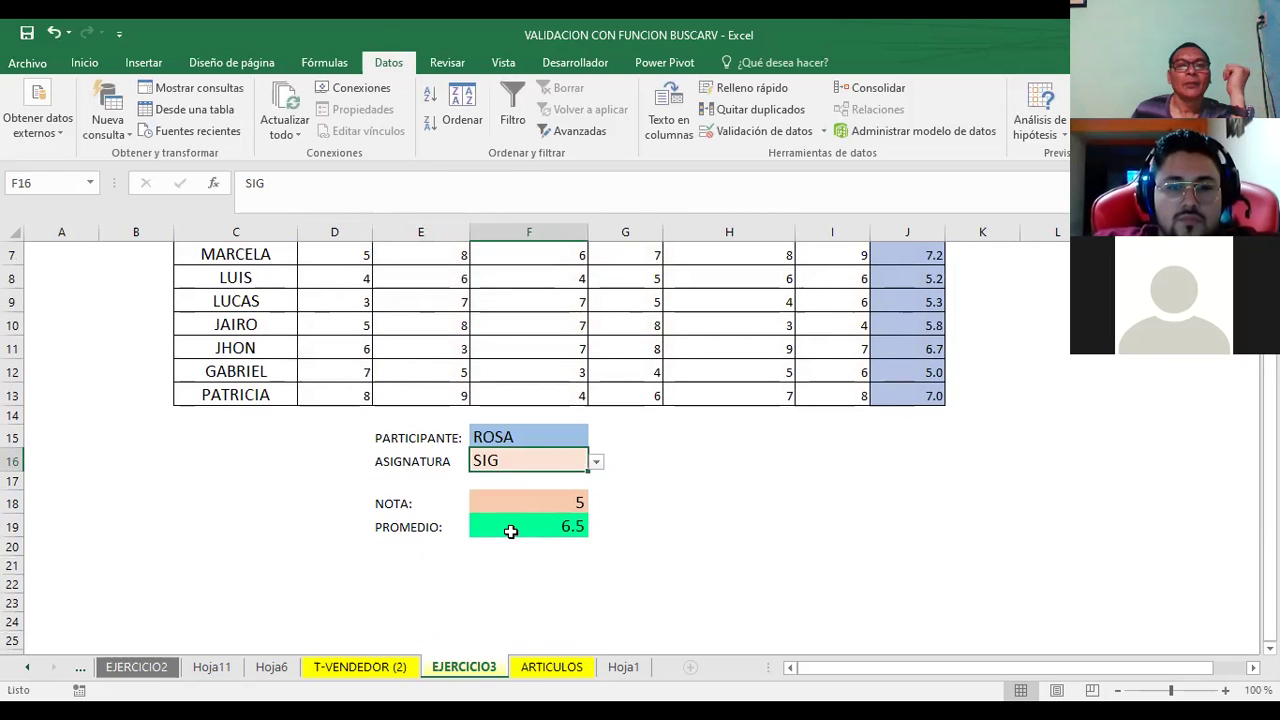
click(514, 523)
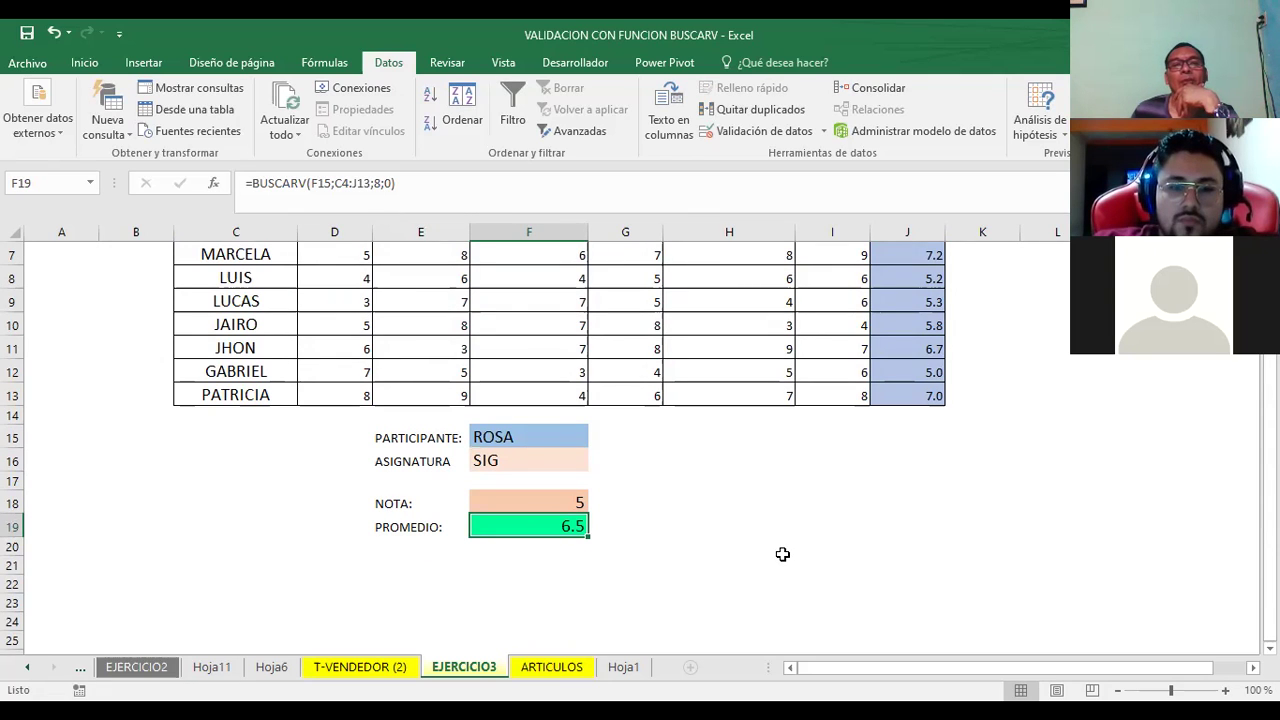
scroll(780, 552, up, 2)
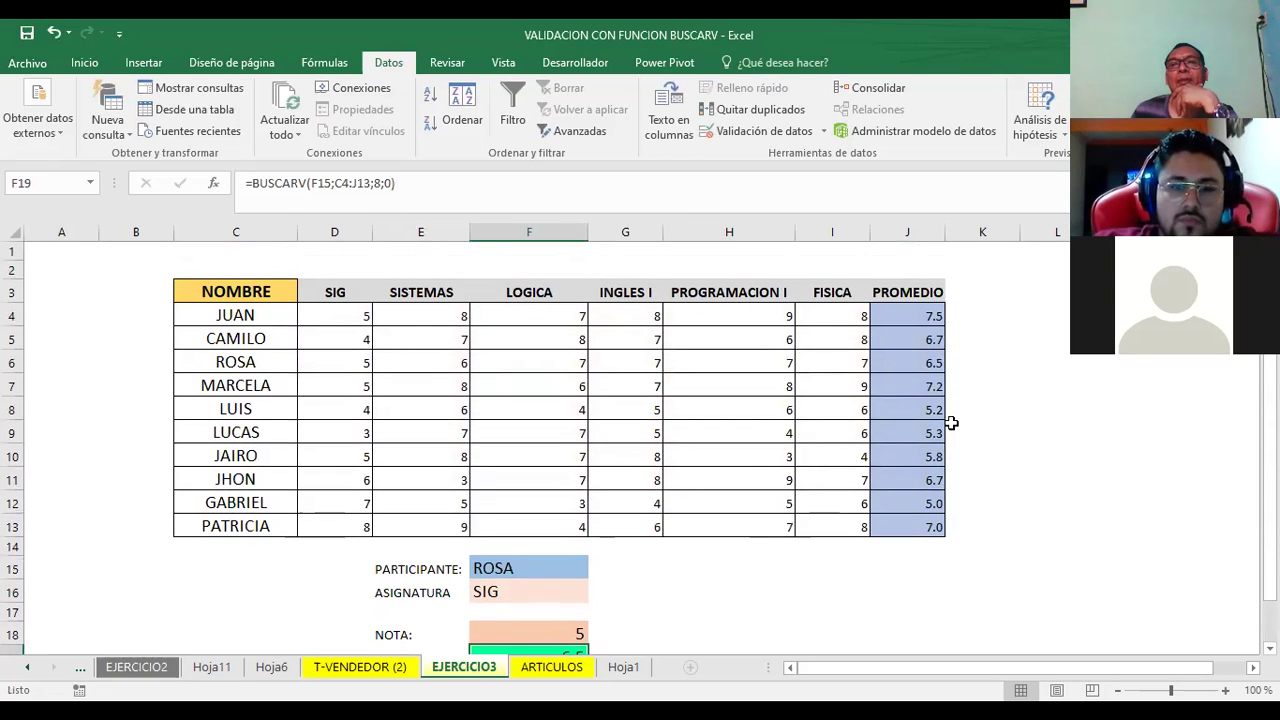
click(908, 364)
drag(238, 363, 894, 355)
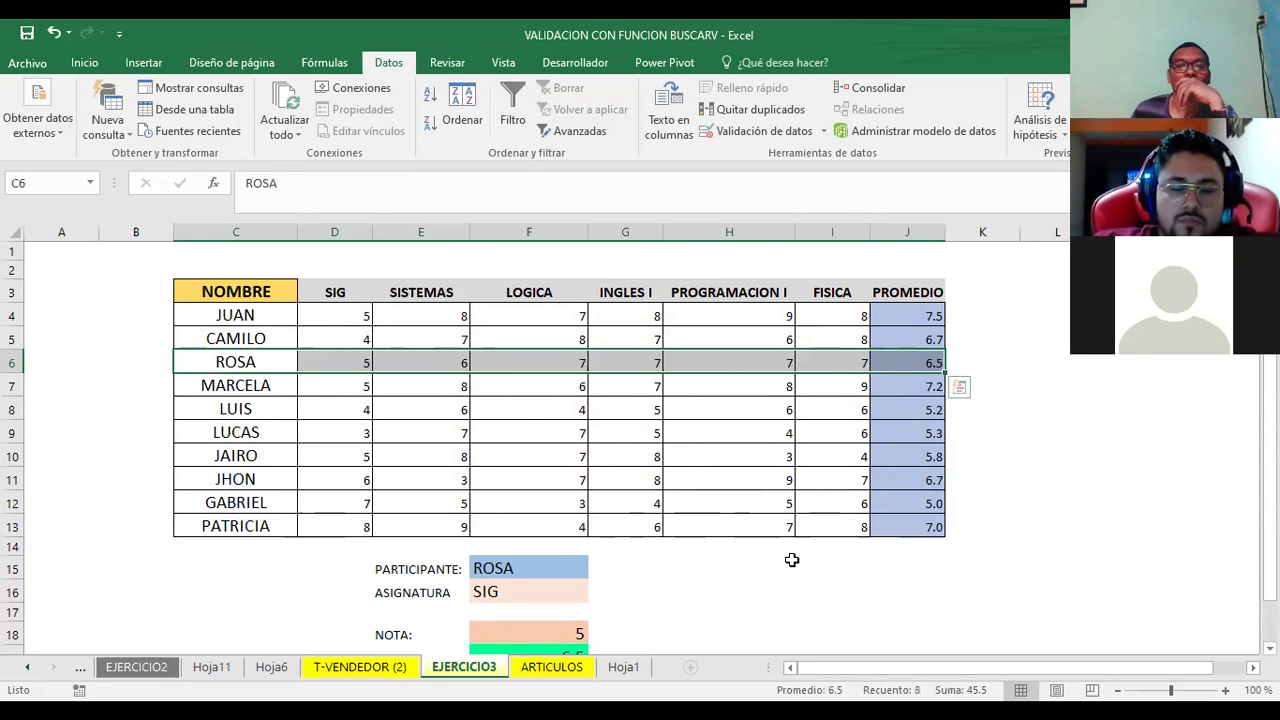
scroll(785, 562, down, 1)
scroll(743, 566, down, 1)
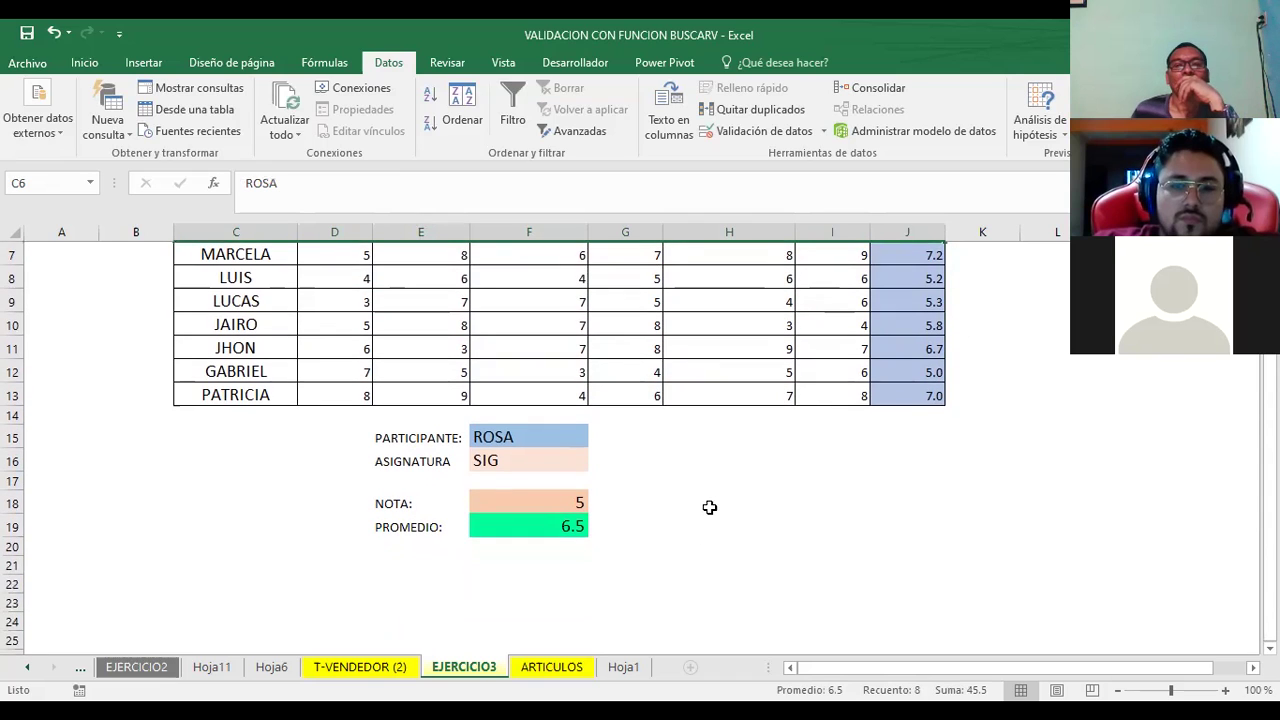
- Choose PATRICIA as the participant from the F15 dropdown
click(763, 501)
click(545, 437)
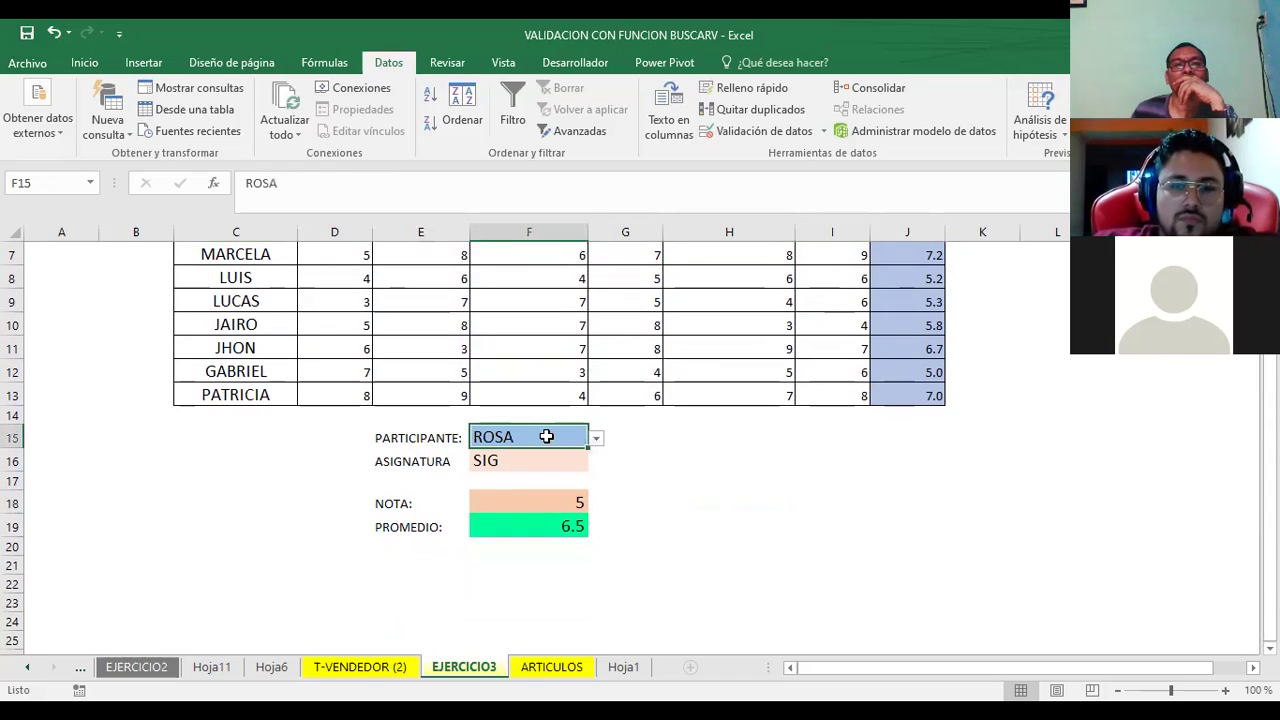
click(595, 443)
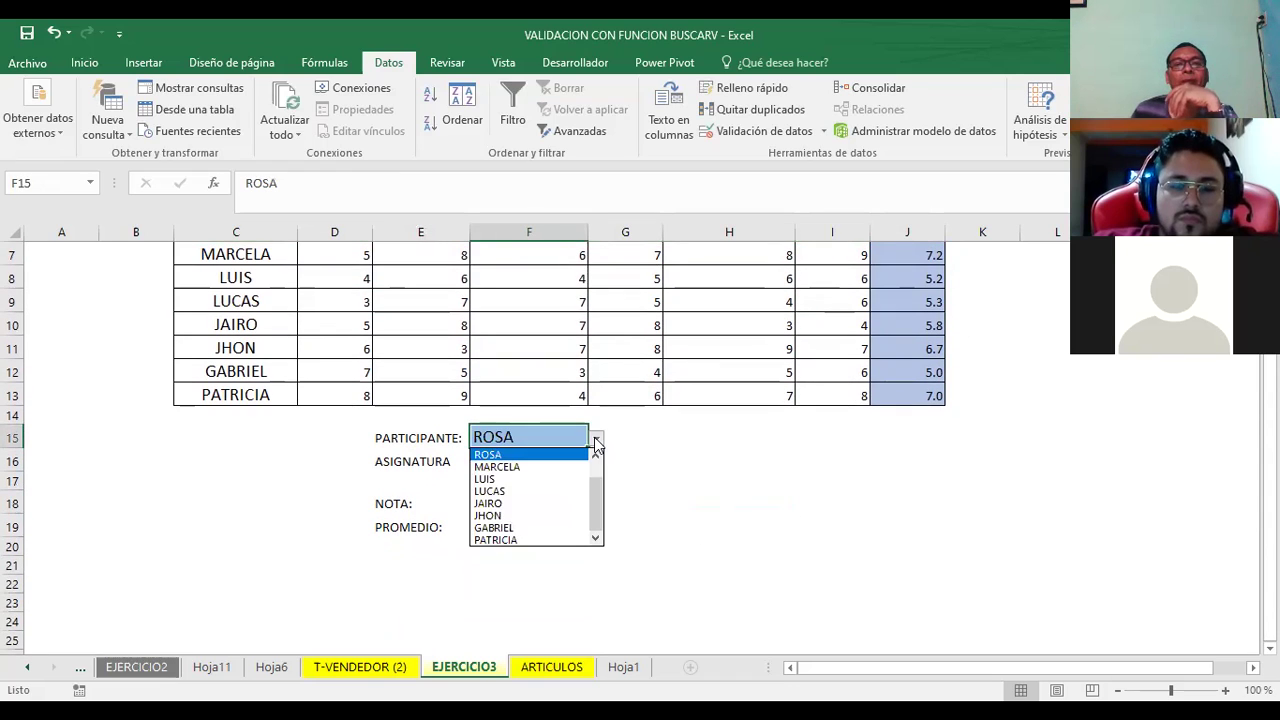
click(541, 541)
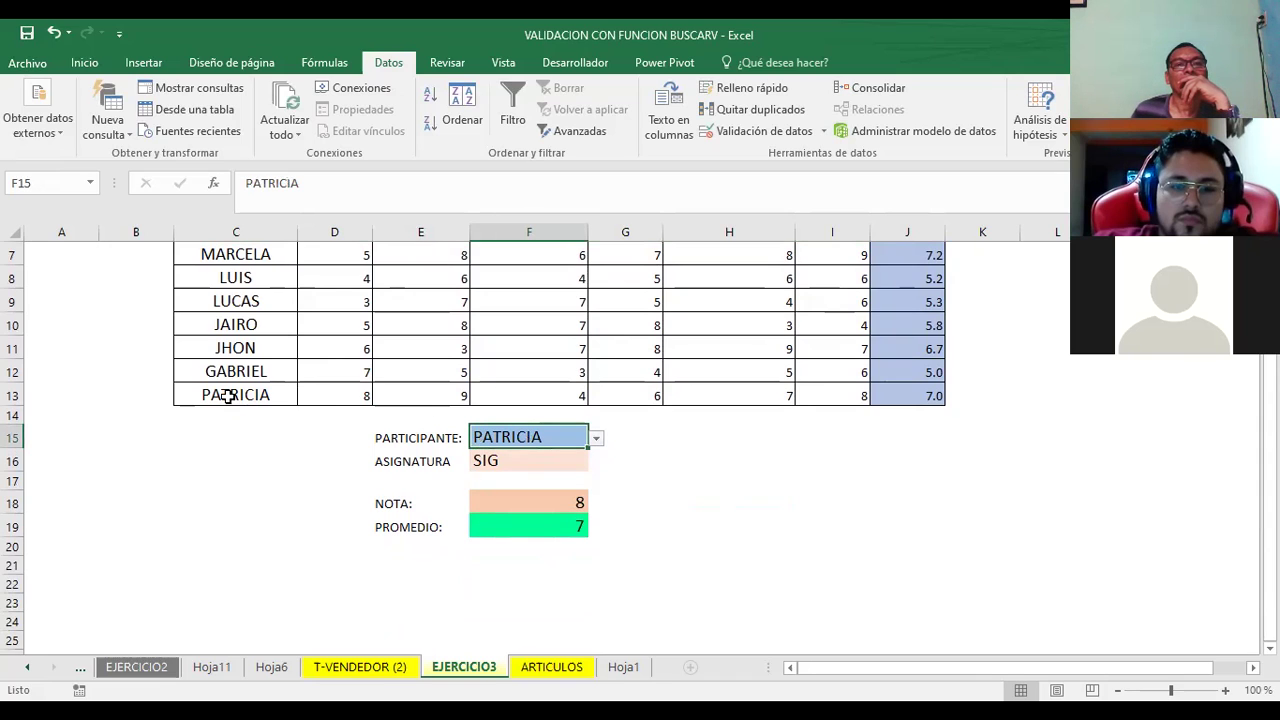
- Verify PATRICIA's SIG grade in D13 and average in J13 against the NOTA and PROMEDIO formulas
click(322, 396)
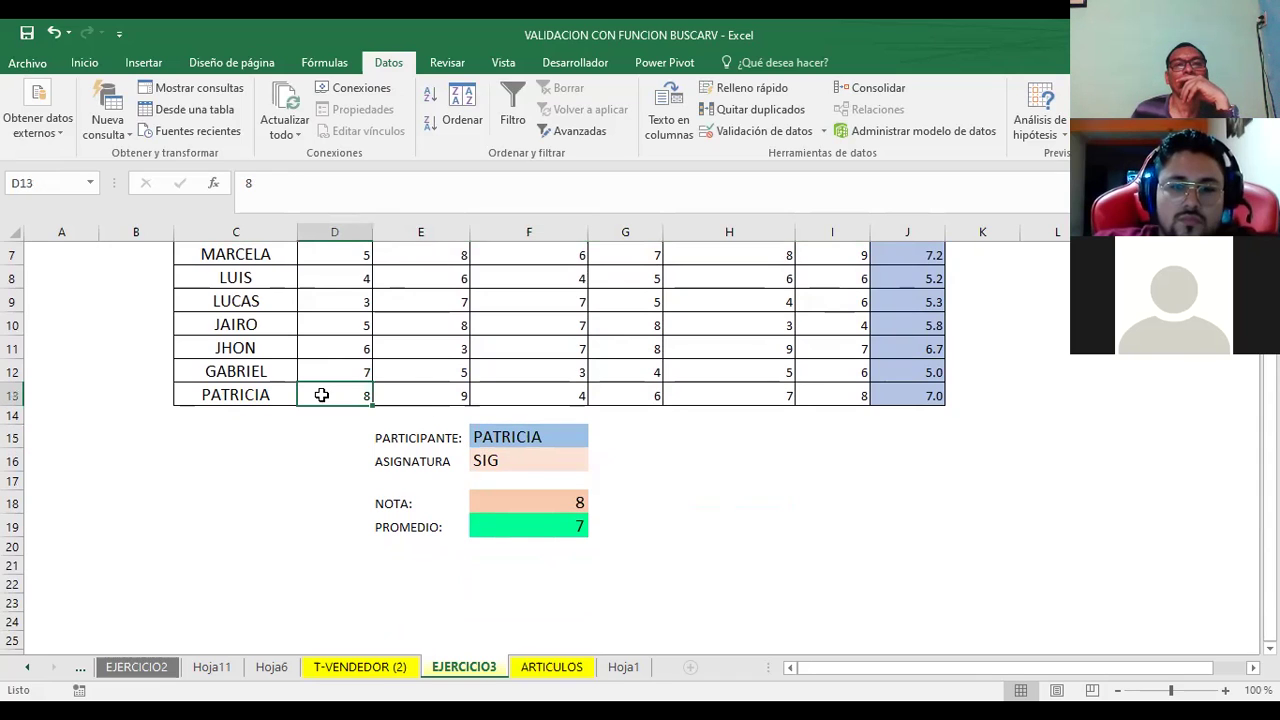
click(927, 386)
click(790, 518)
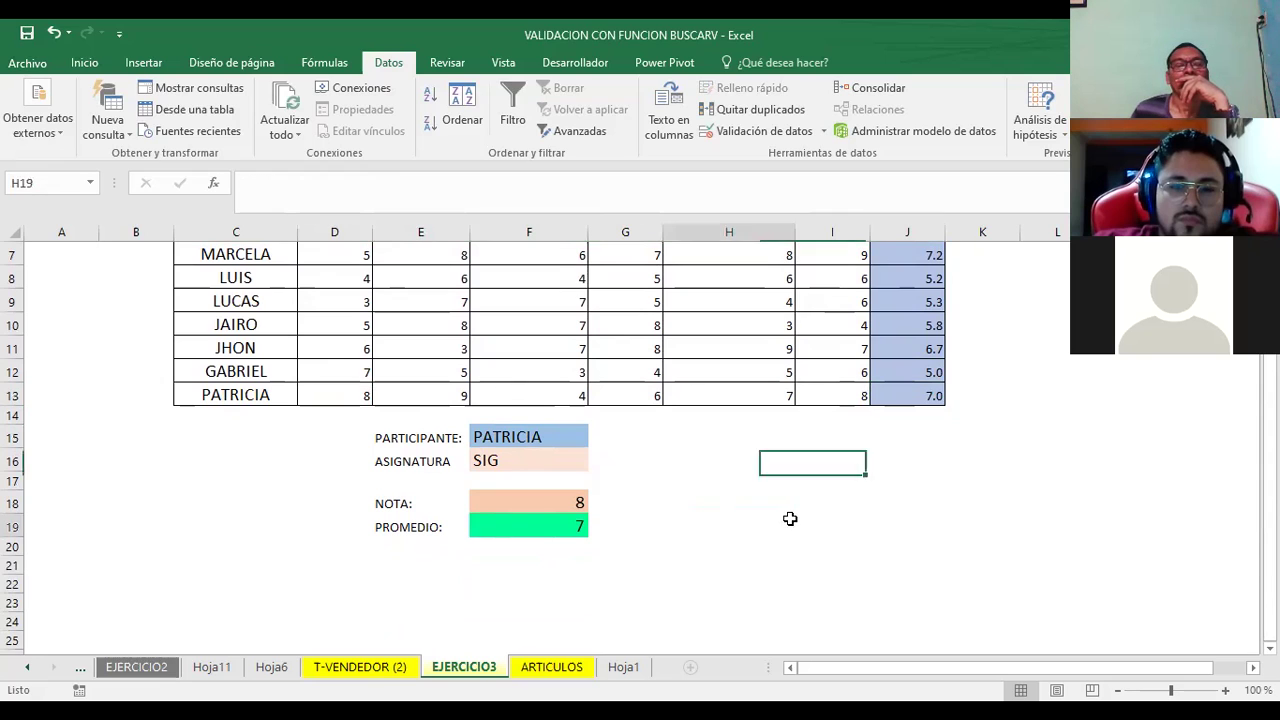
click(486, 459)
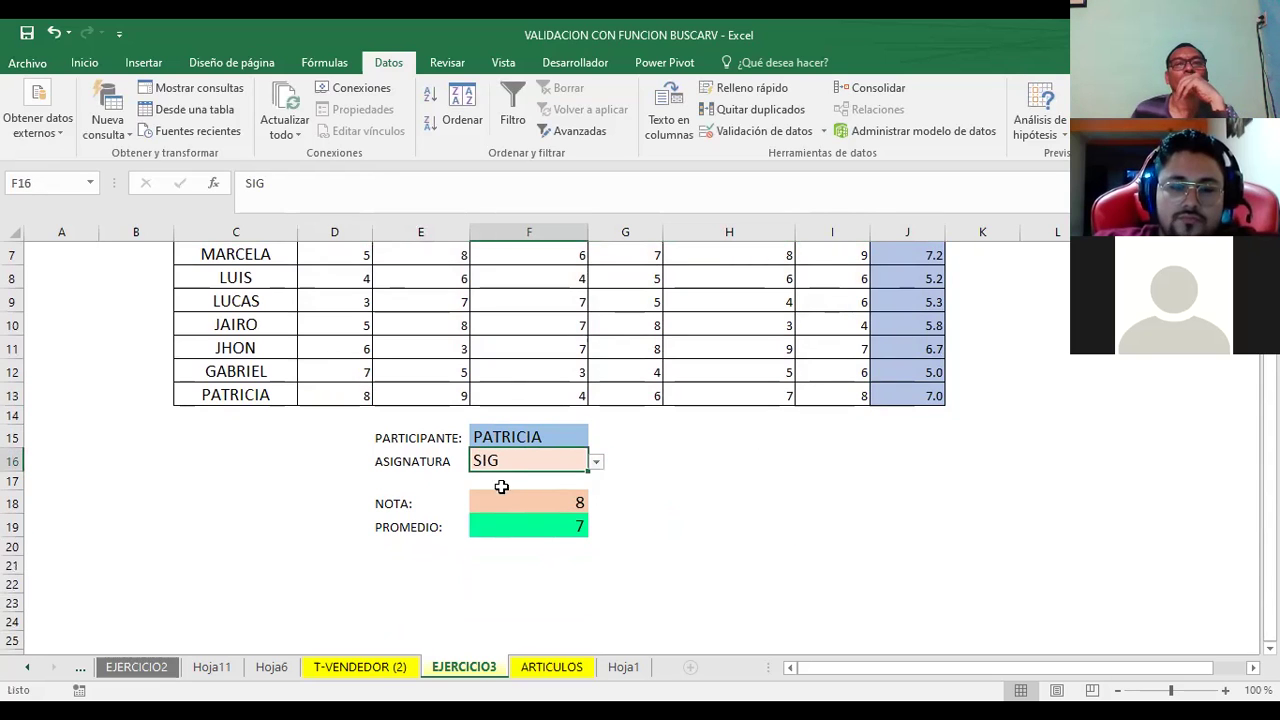
click(501, 505)
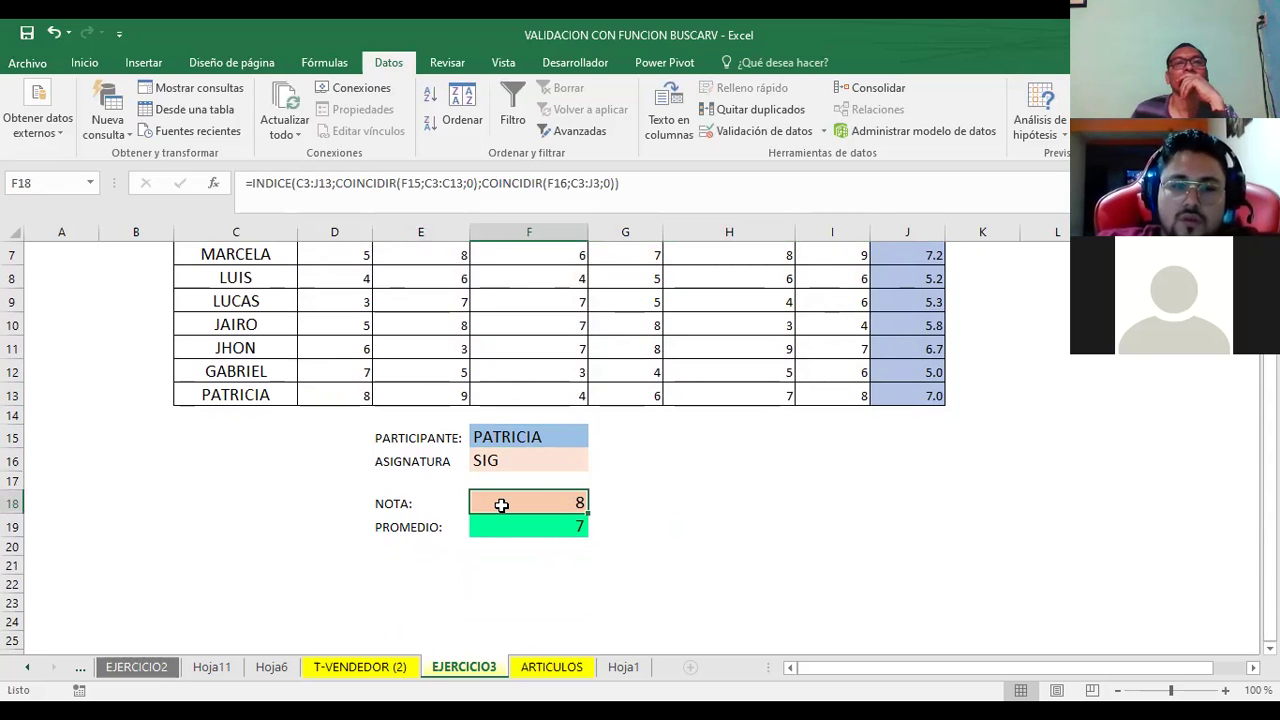
click(526, 520)
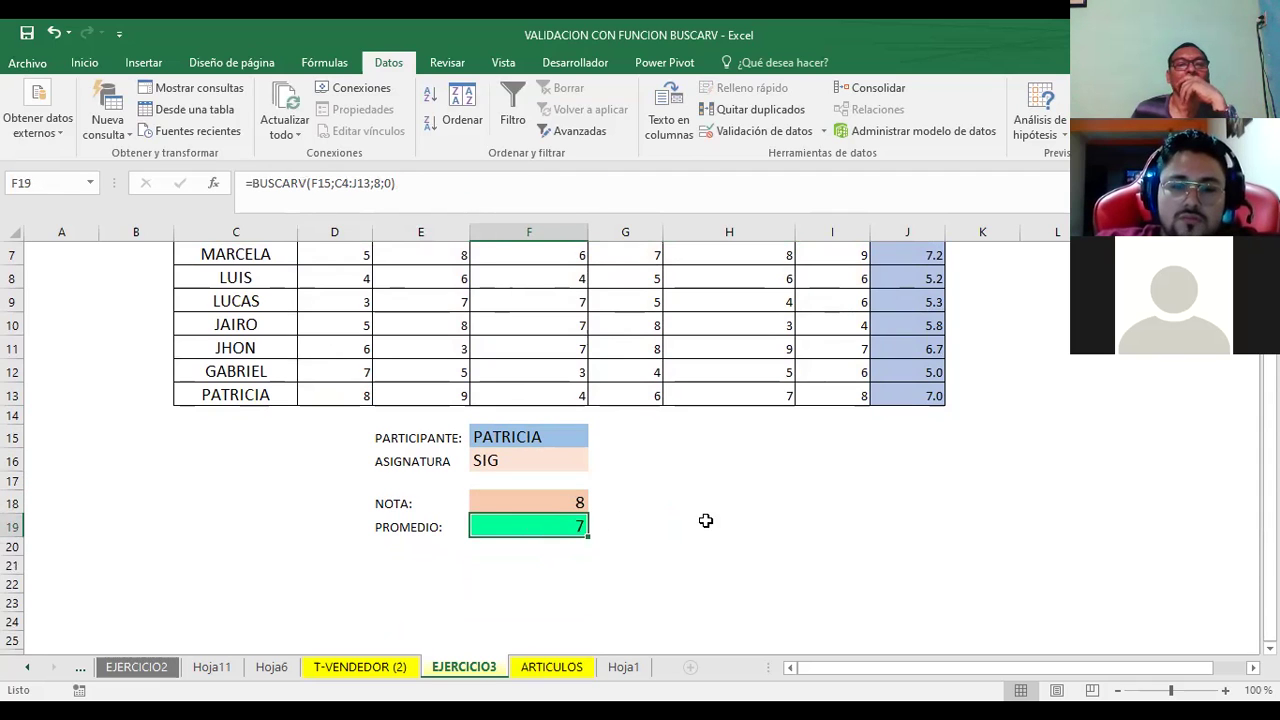
scroll(741, 513, down, 1)
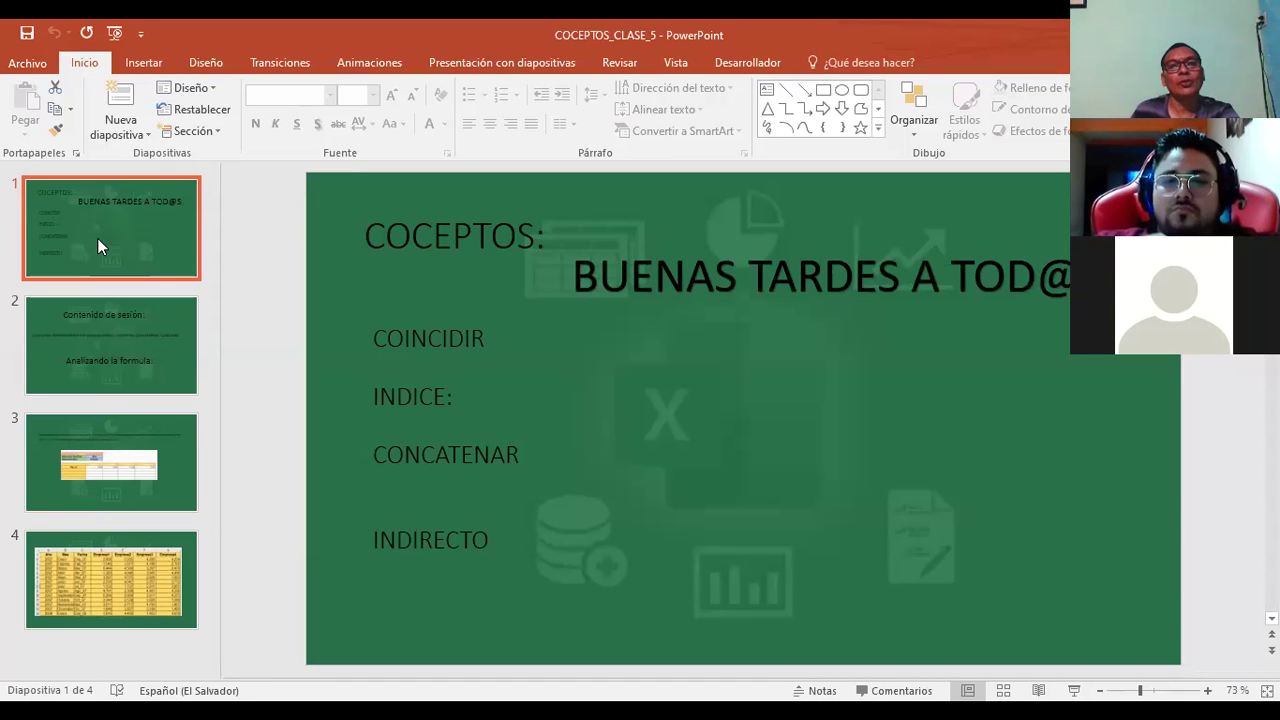
- Replace TARDES with NOCHES so the title reads BUENAS NOCHES, then start the slideshow
click(737, 275)
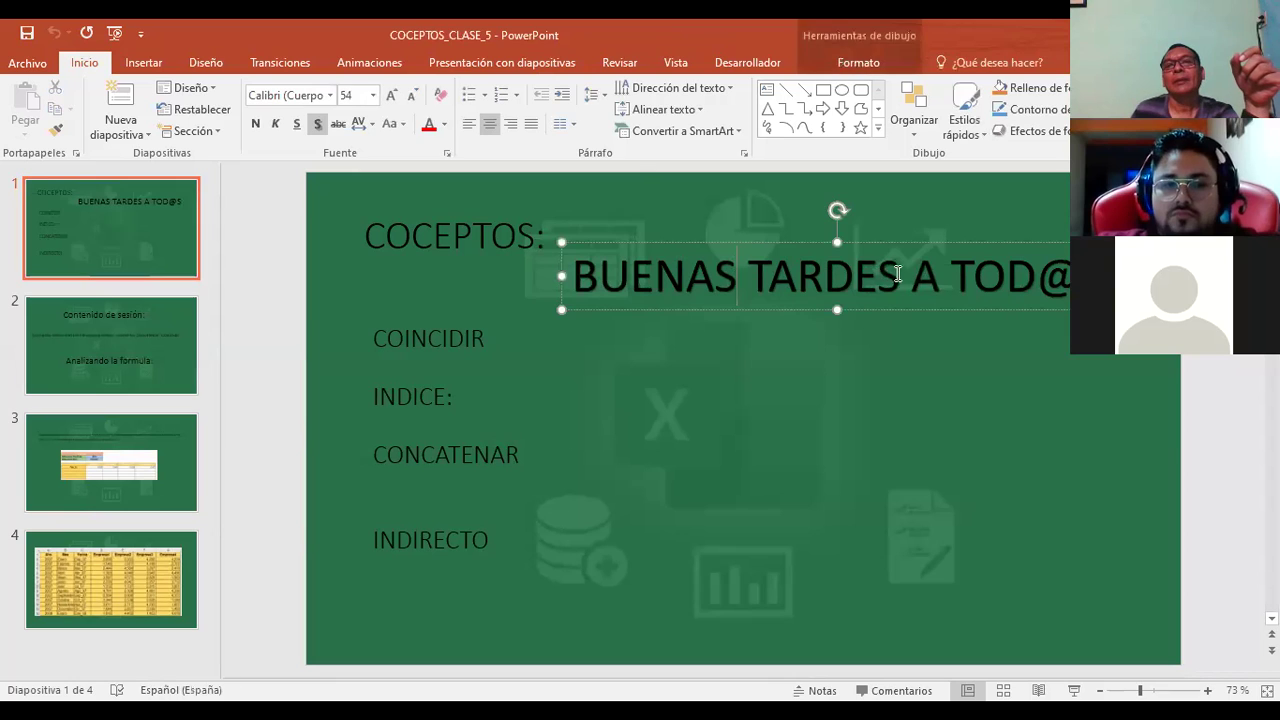
drag(899, 275, 748, 285)
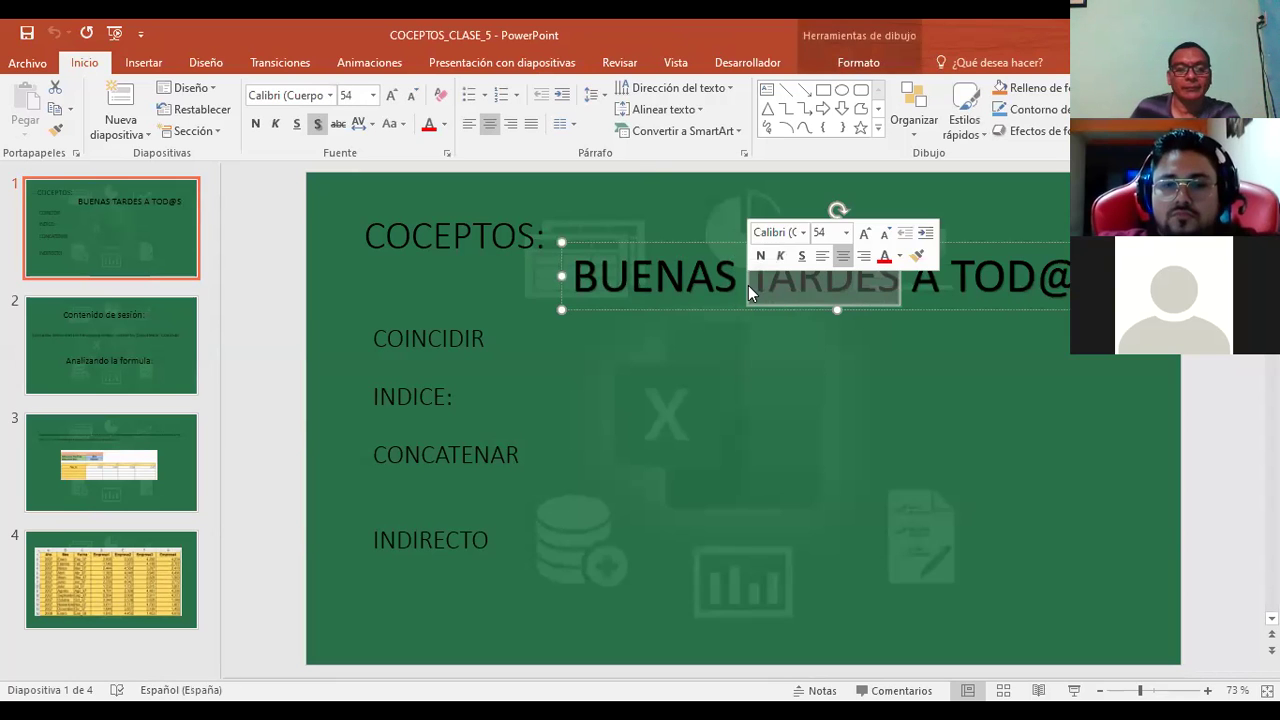
text(NO)
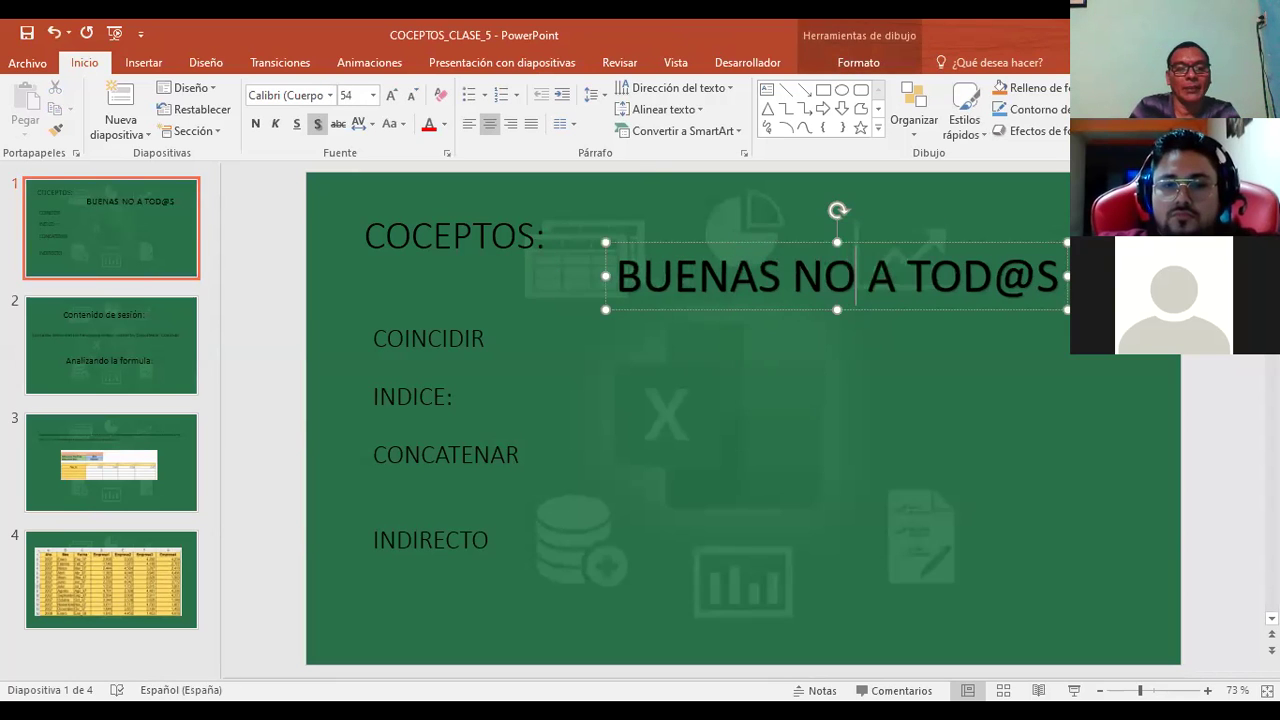
text(CHES)
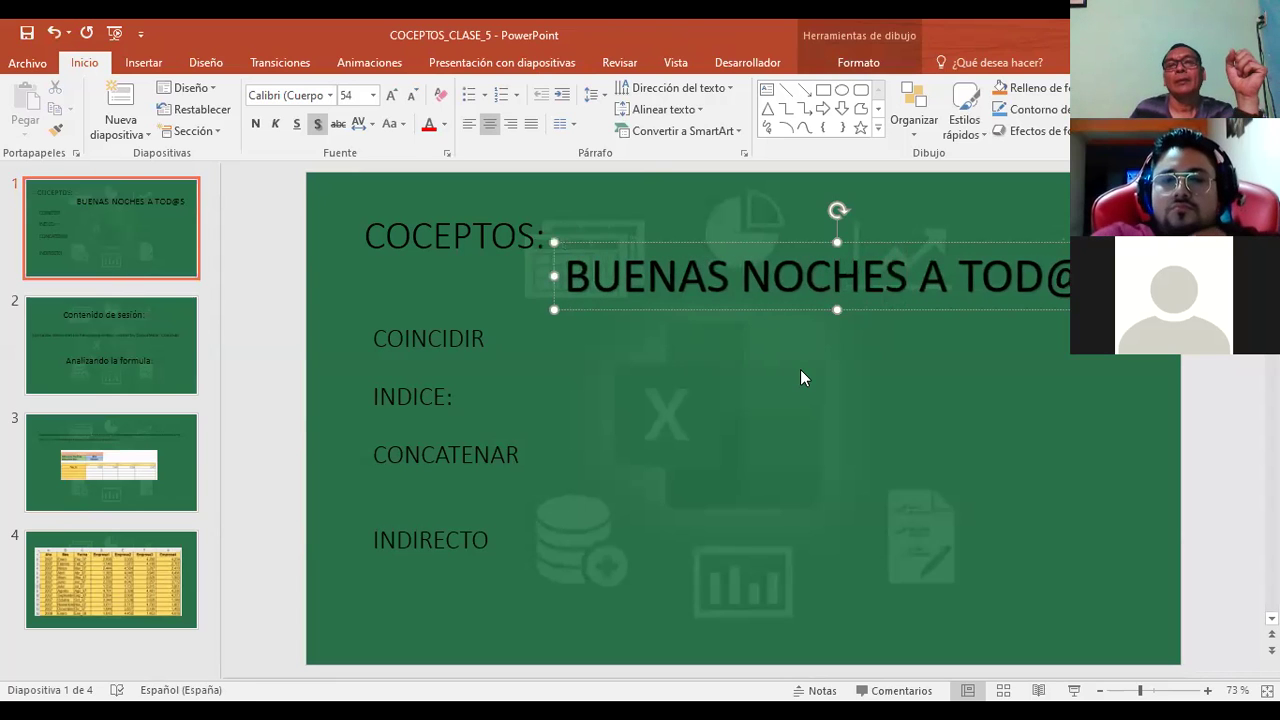
click(800, 369)
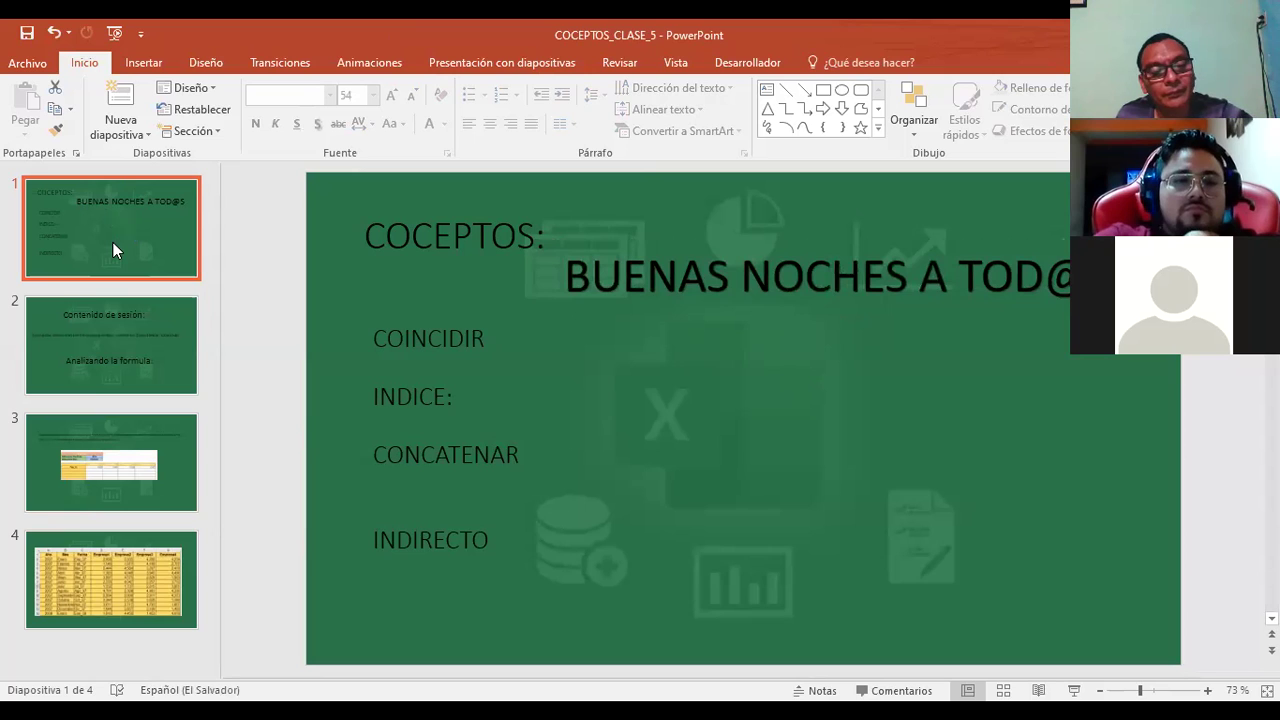
key(F5)
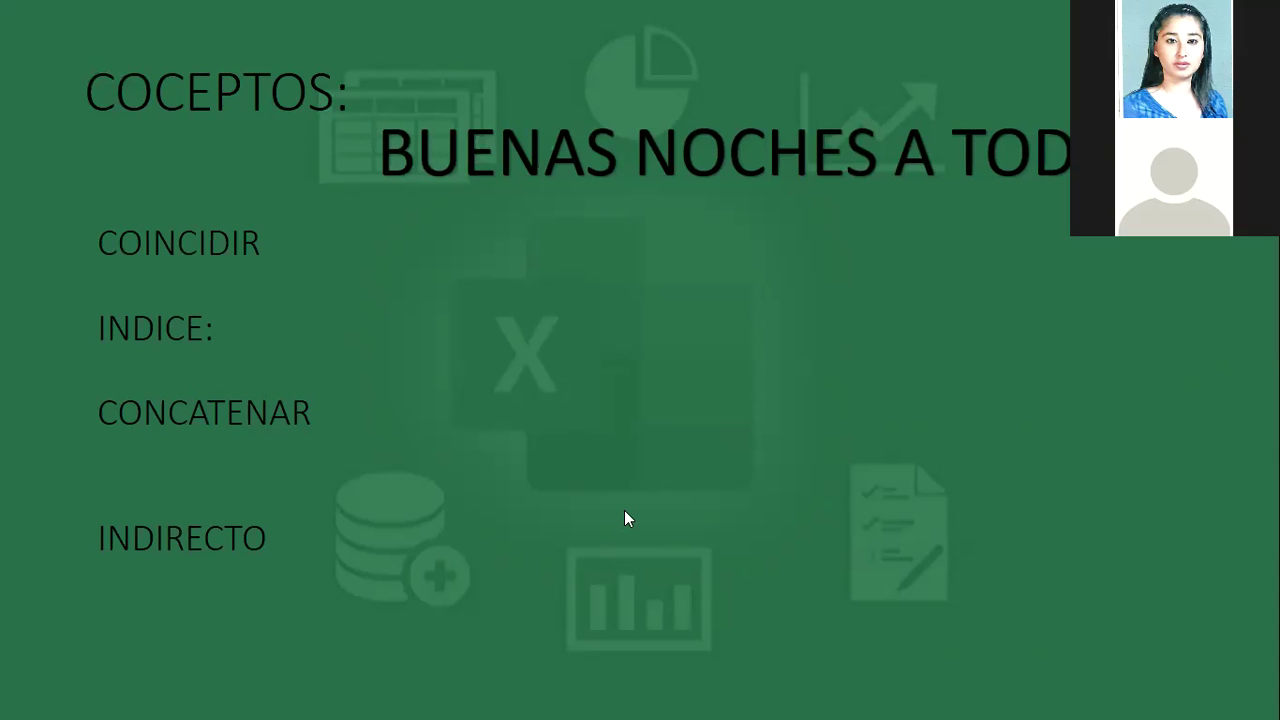
- Leave the slideshow and return to Excel's EJERCICIO3 sheet with Alt+Tab
key(alt+Tab)
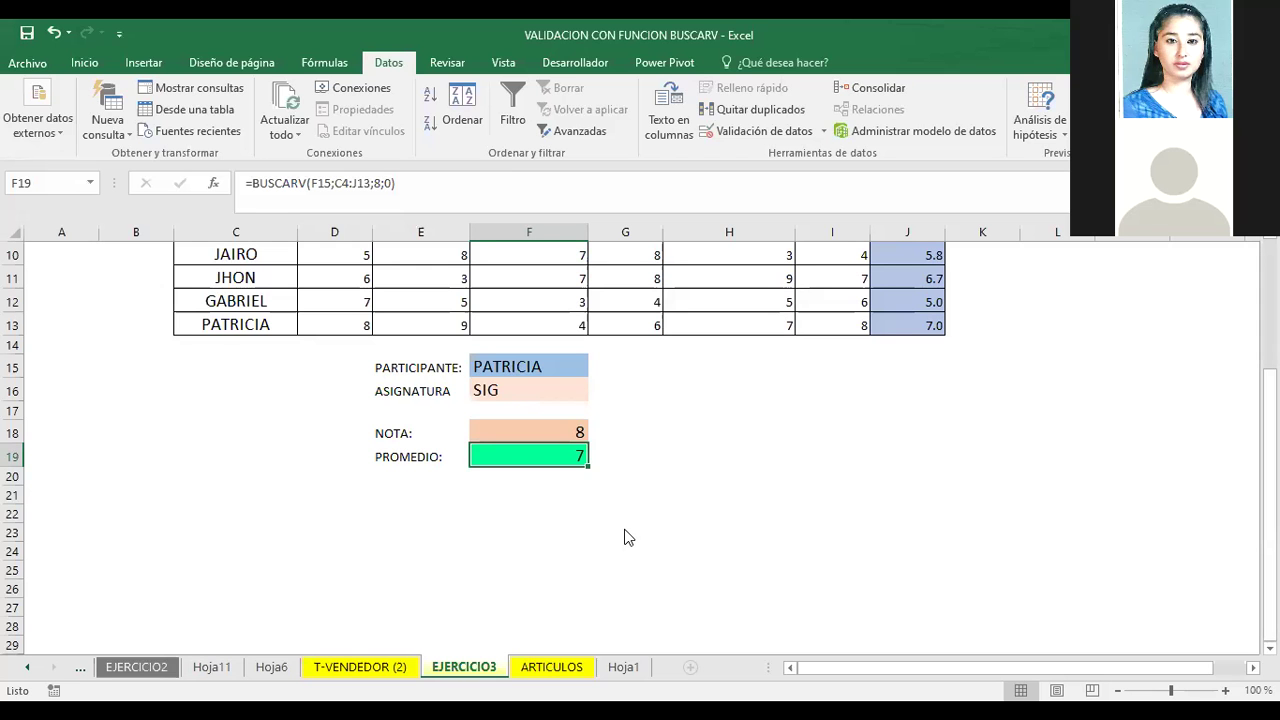
- Switch to the COINCIDIR workbook and review the G15 PRECIO formula with its PRODUCTOS and CATEGORIA cells
key(alt+Tab)
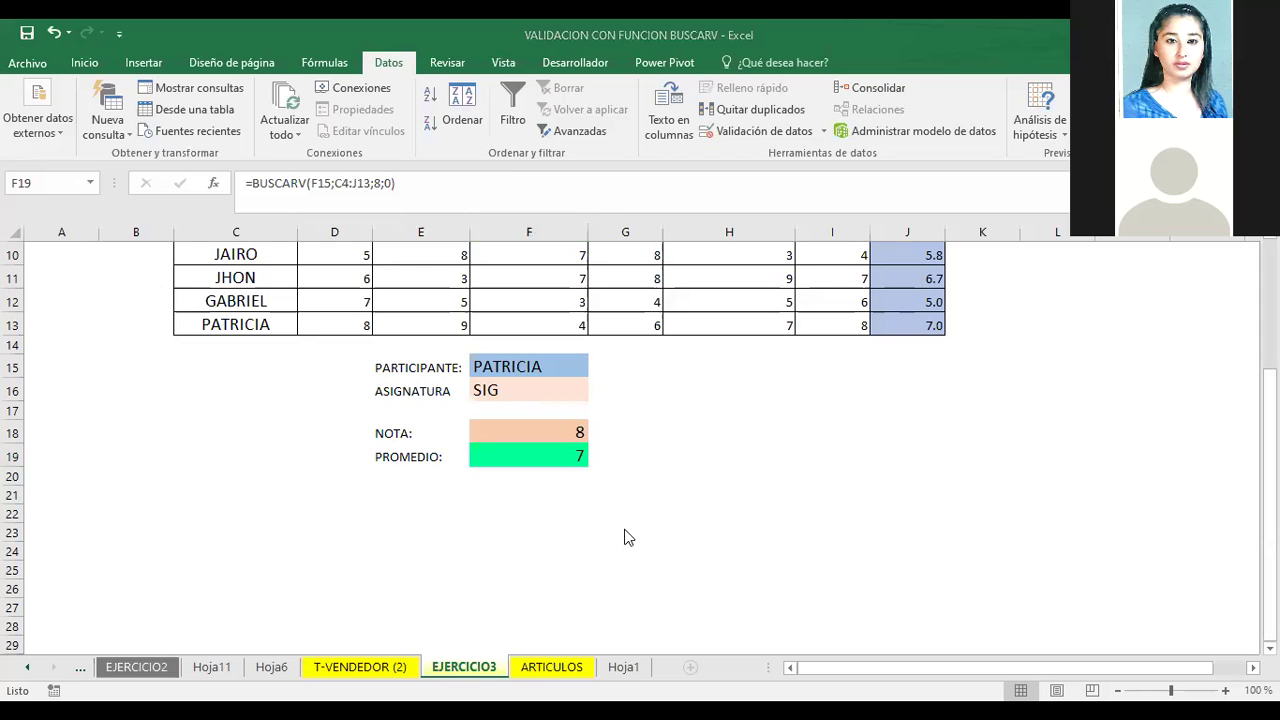
scroll(835, 404, up, 1)
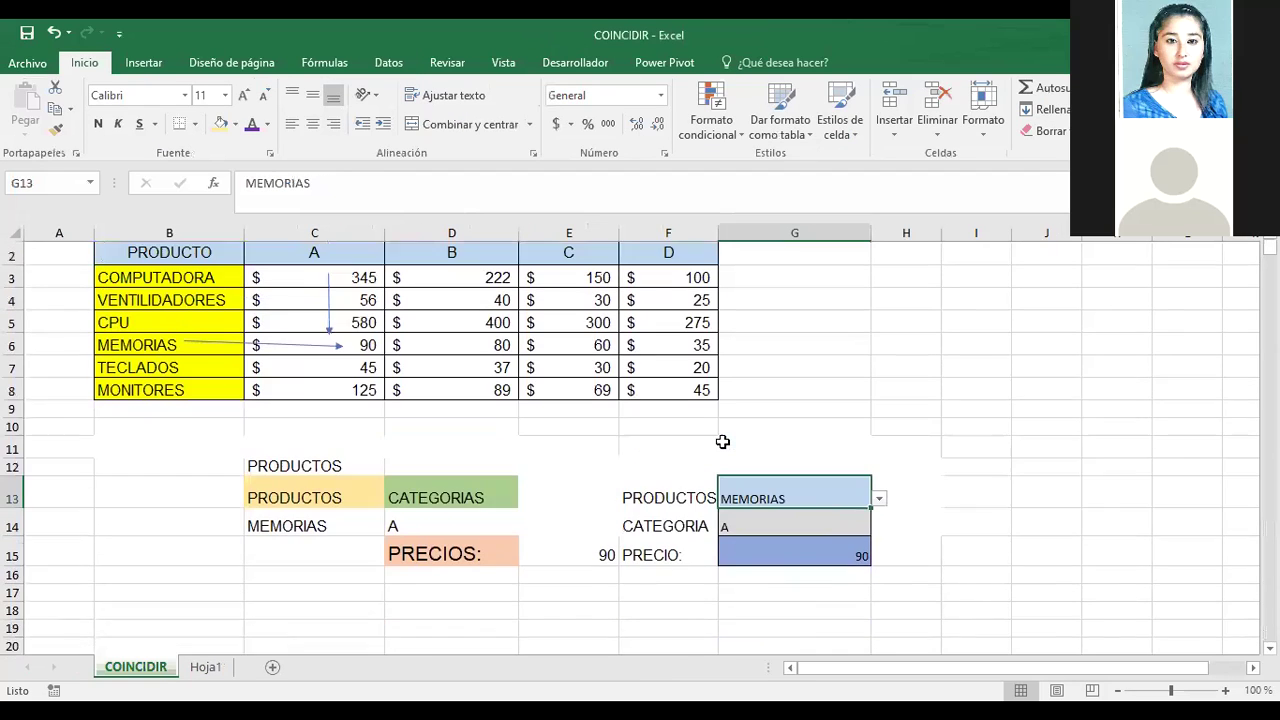
scroll(831, 290, down, 1)
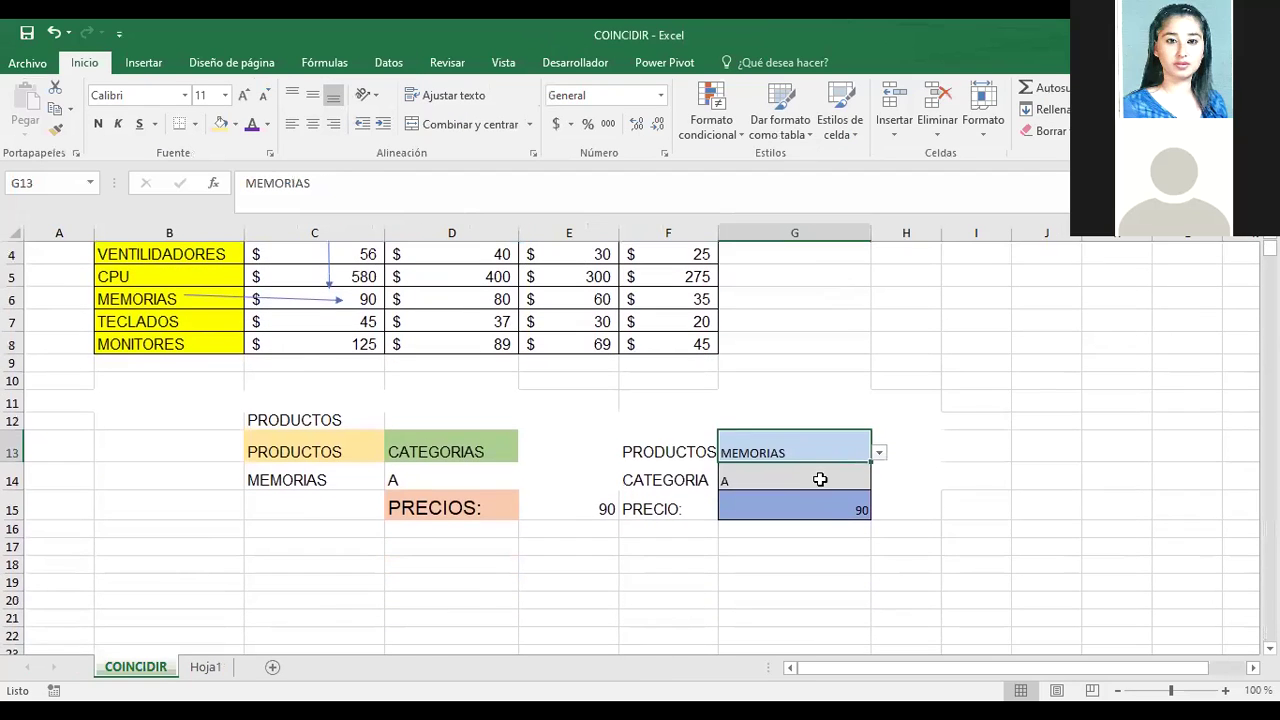
click(762, 506)
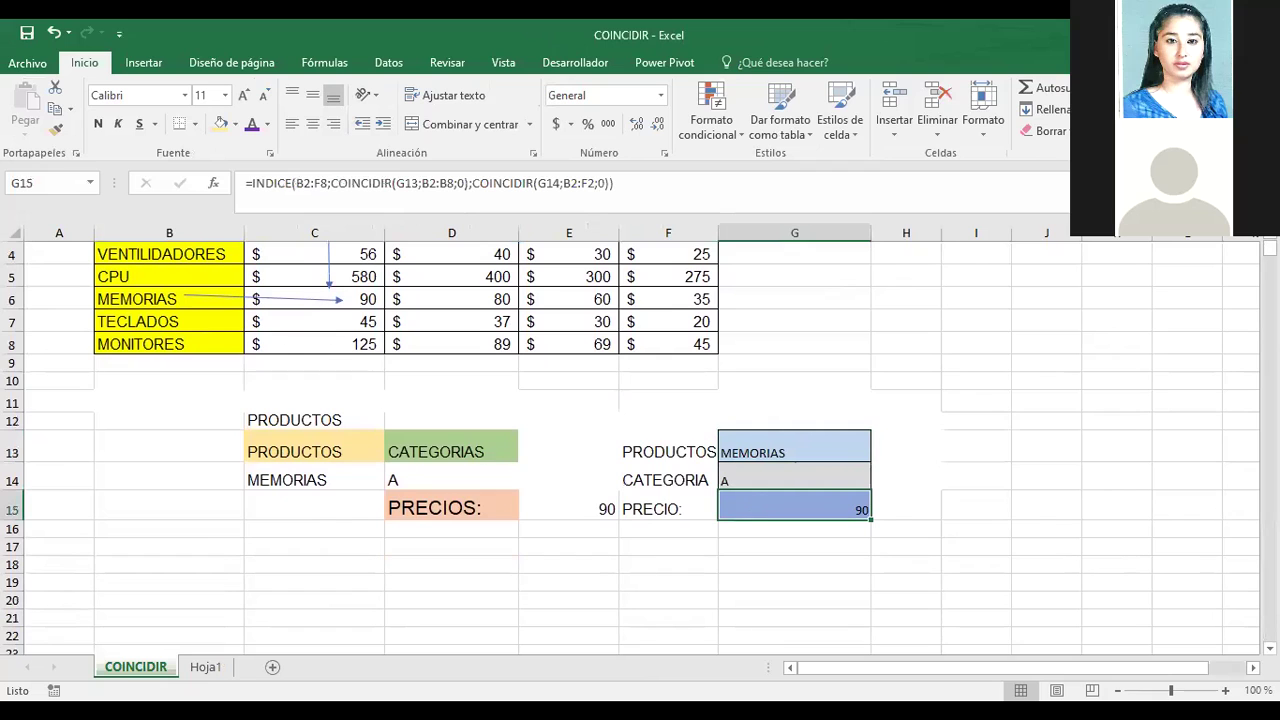
click(755, 455)
scroll(829, 523, up, 1)
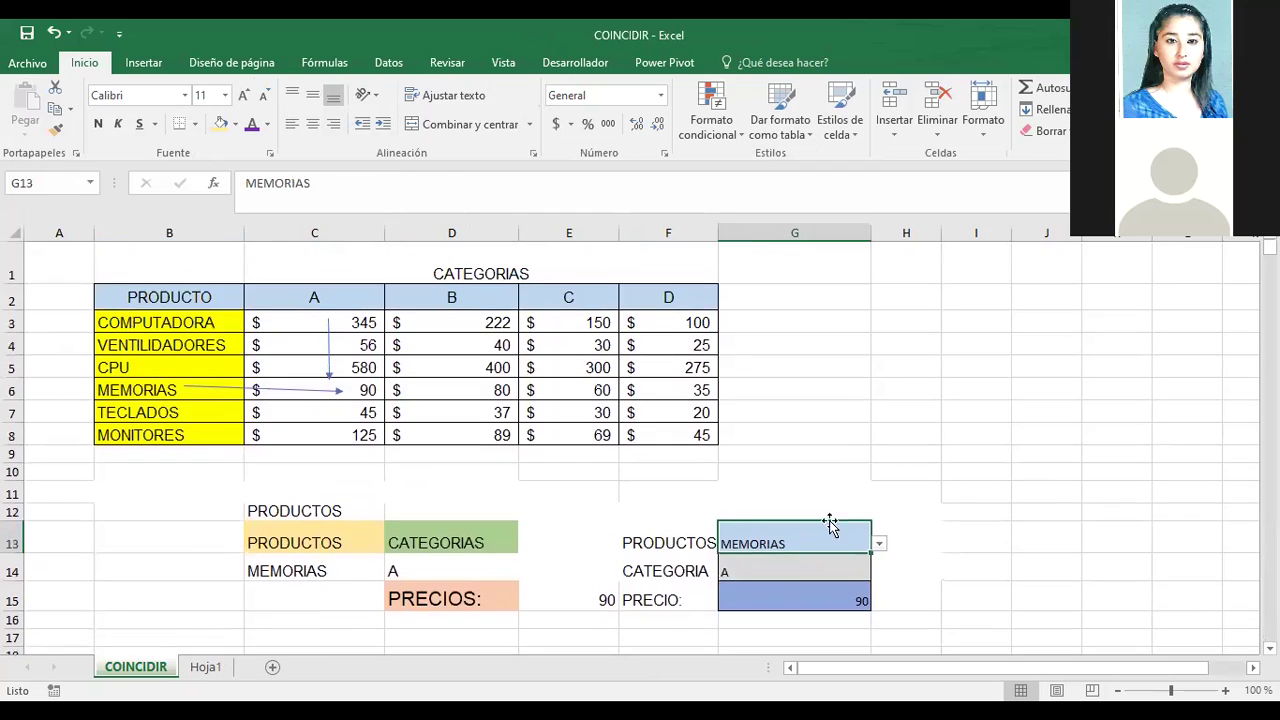
click(749, 569)
scroll(793, 447, down, 2)
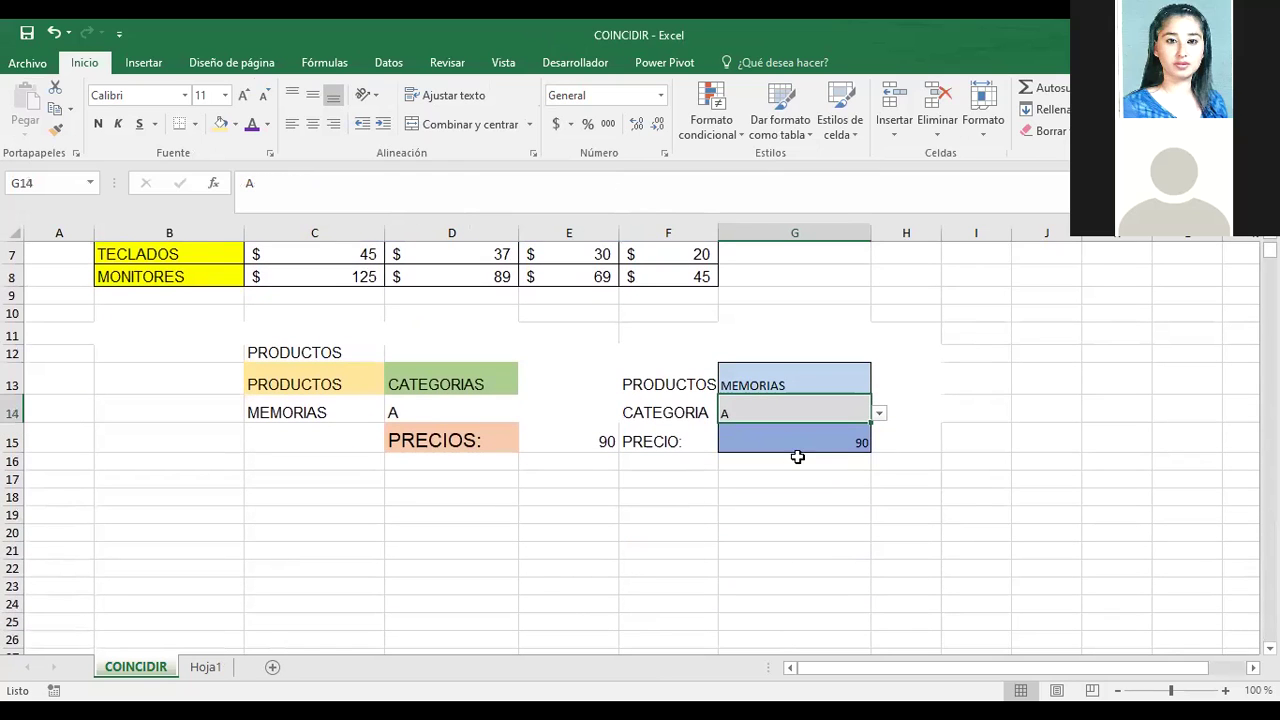
scroll(730, 546, up, 1)
scroll(726, 538, up, 1)
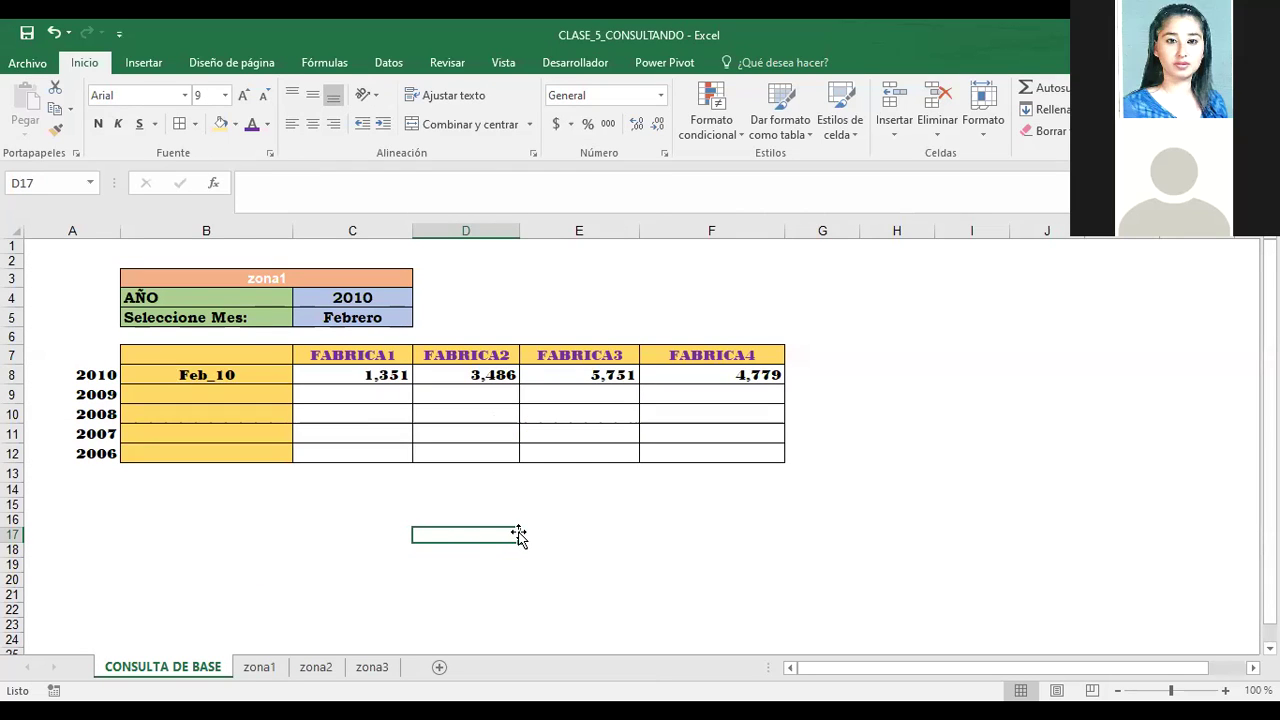
- Show B8's =CONCATENAR(IZQUIERDA($C$5;3);"_";DERECHA($A8;2)) formula that produces Feb_10
click(196, 567)
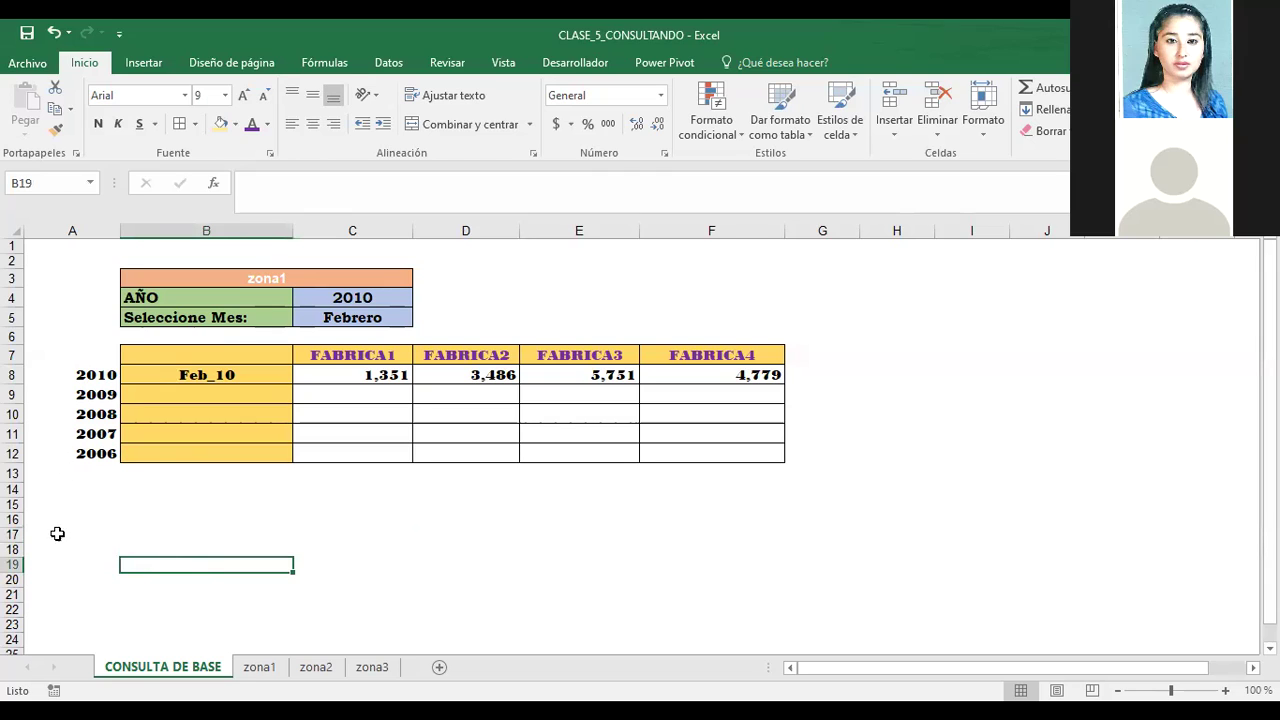
click(172, 372)
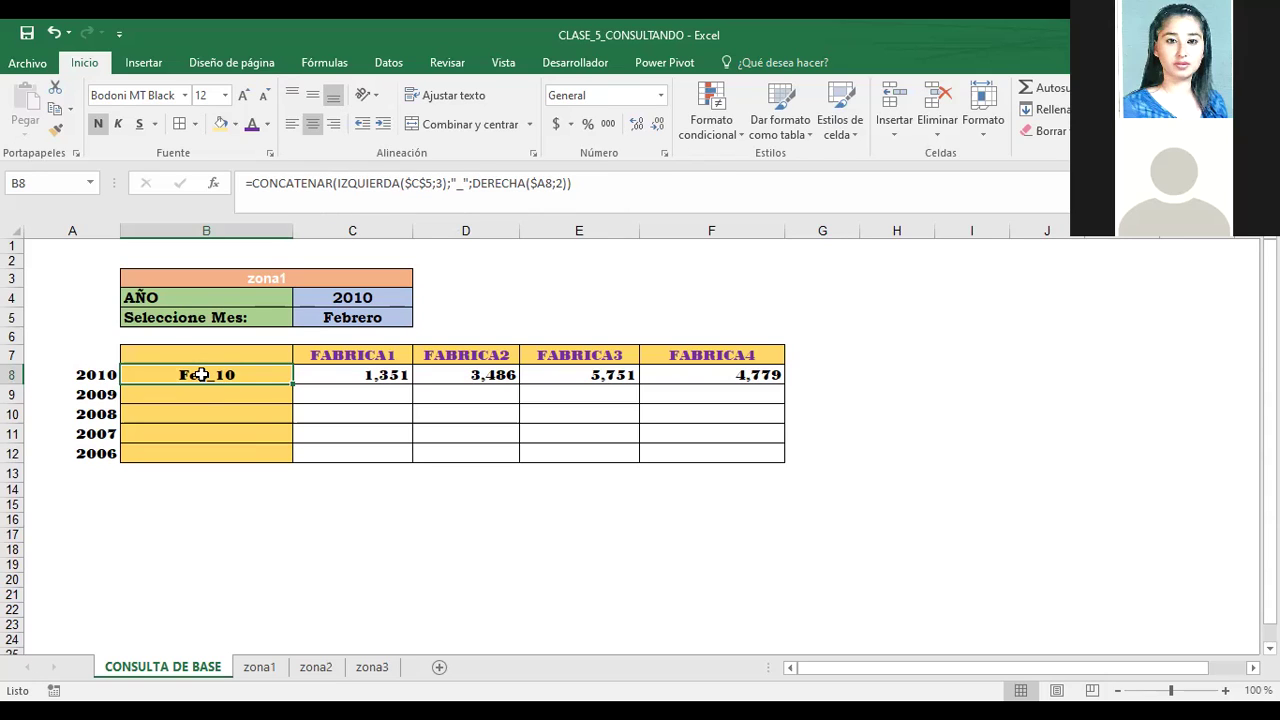
- Open B8's CONCATENAR formula for editing and commit it unchanged
double_click(202, 374)
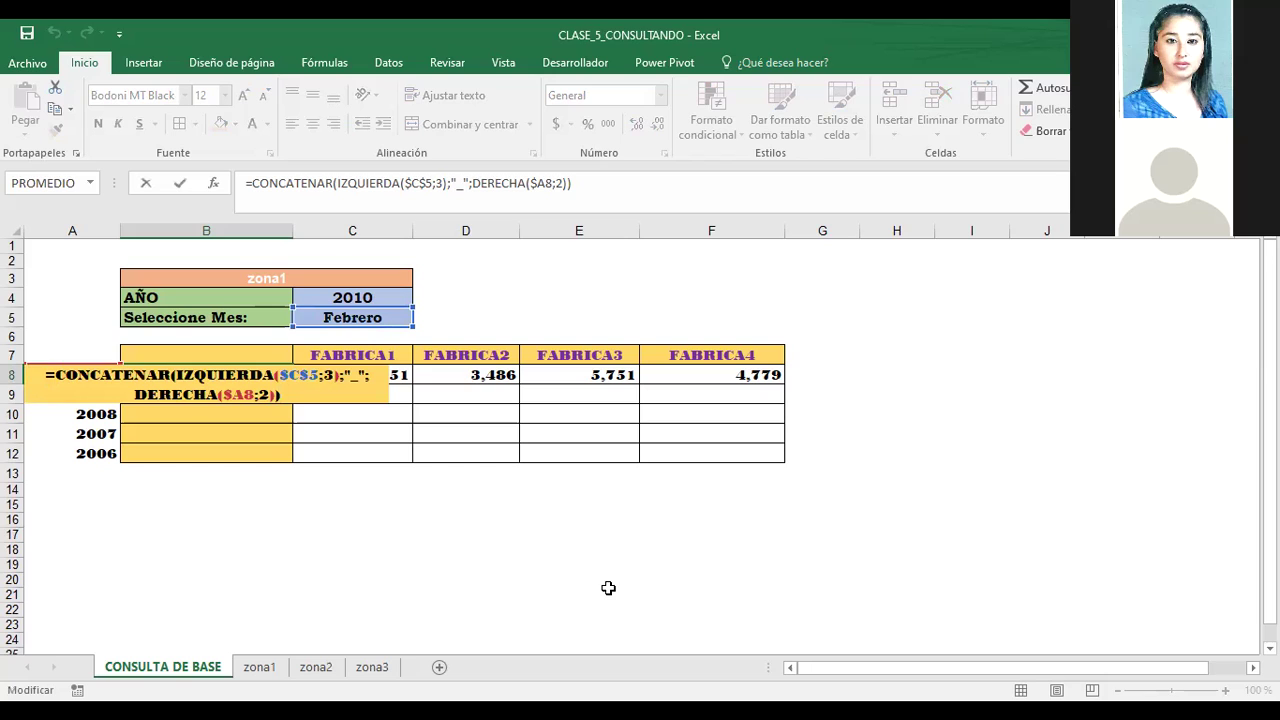
key(ctrl+Return)
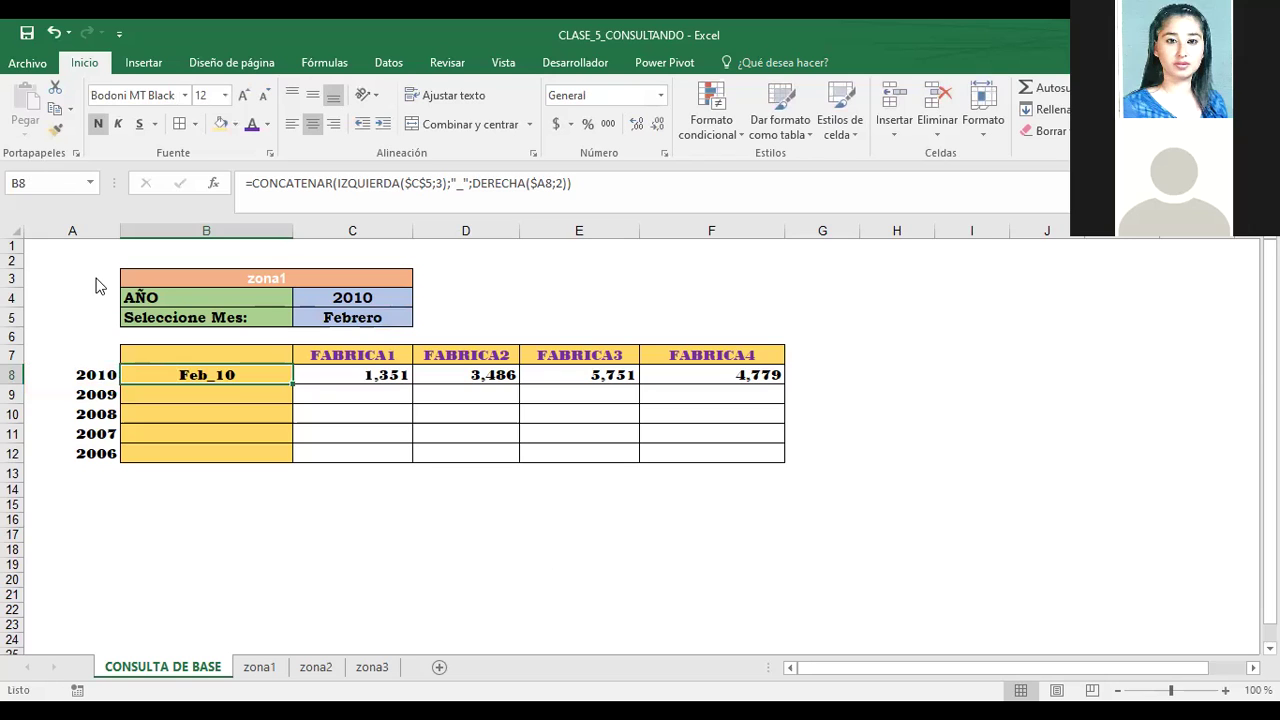
- On the zona3 sheet, widen FABRICA1 column D and FABRICA2 column E
click(262, 672)
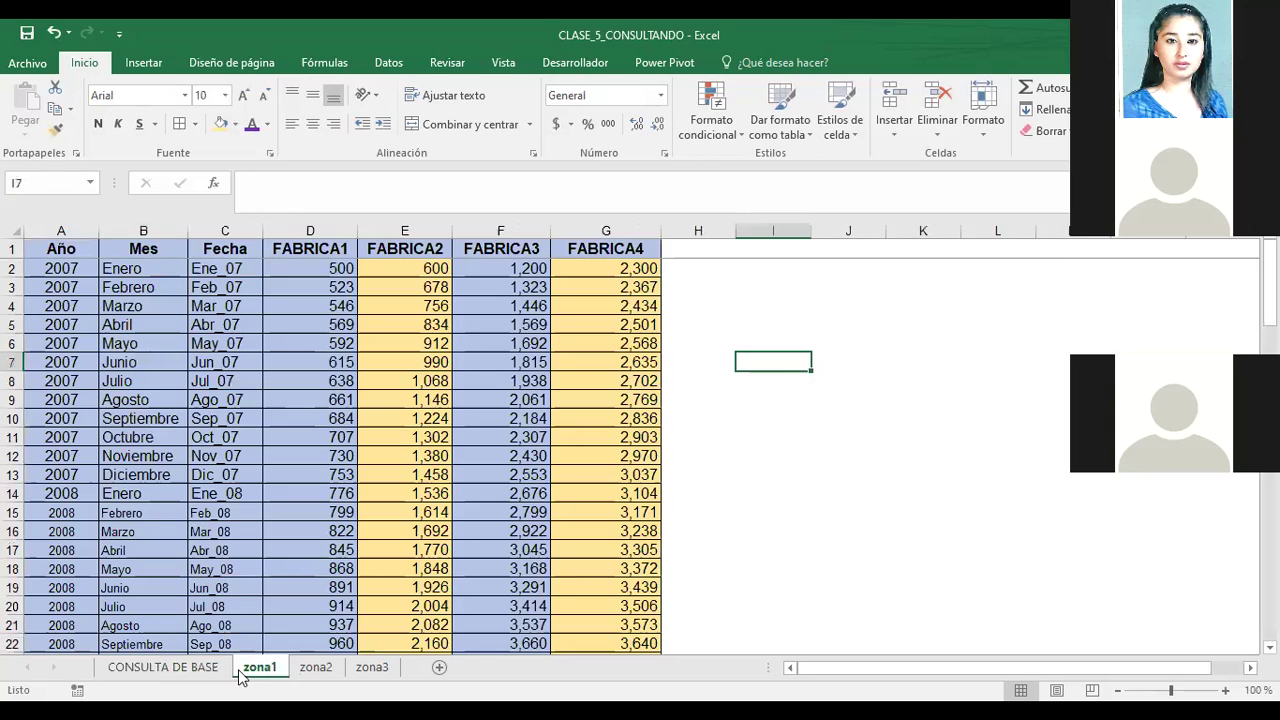
click(316, 668)
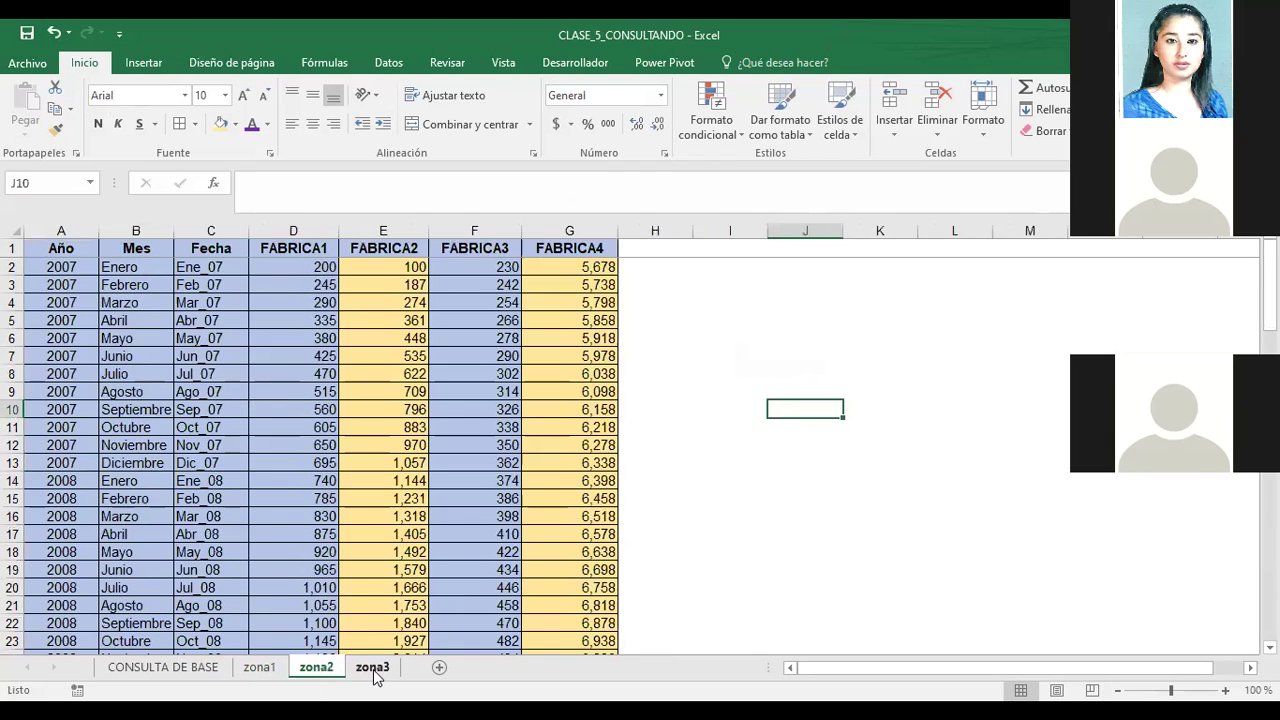
click(372, 668)
click(738, 515)
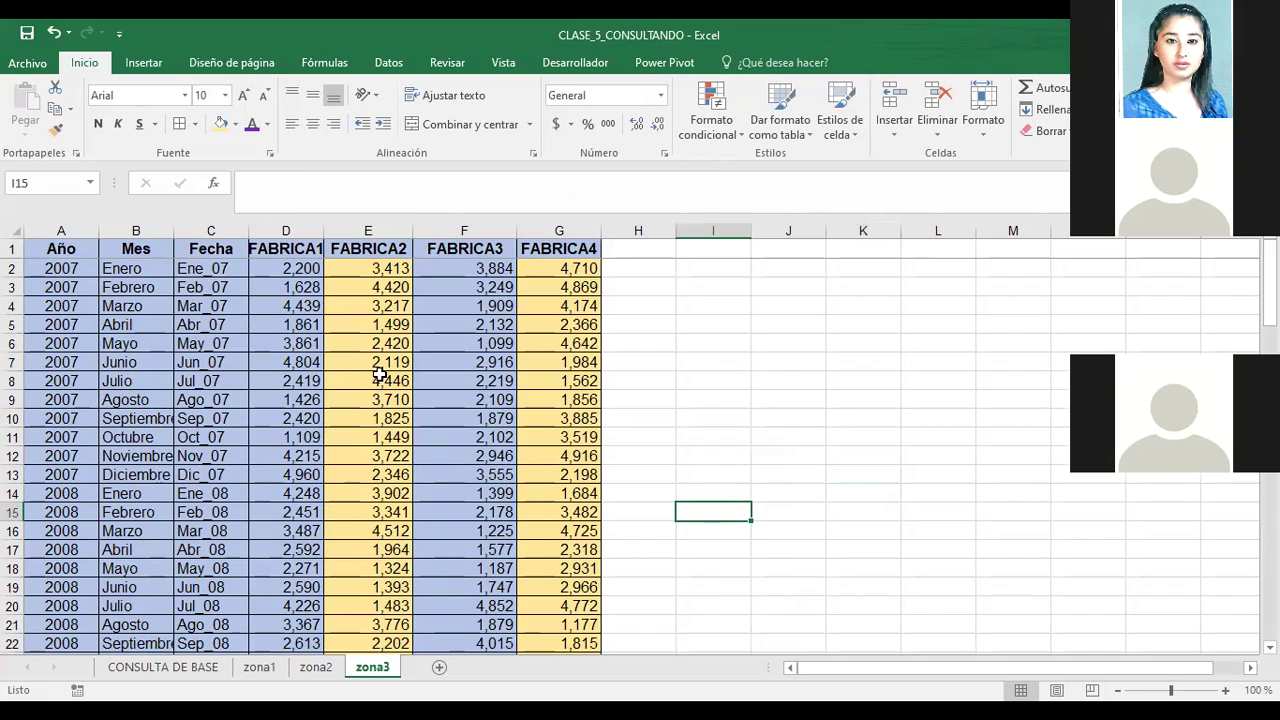
drag(321, 236, 341, 236)
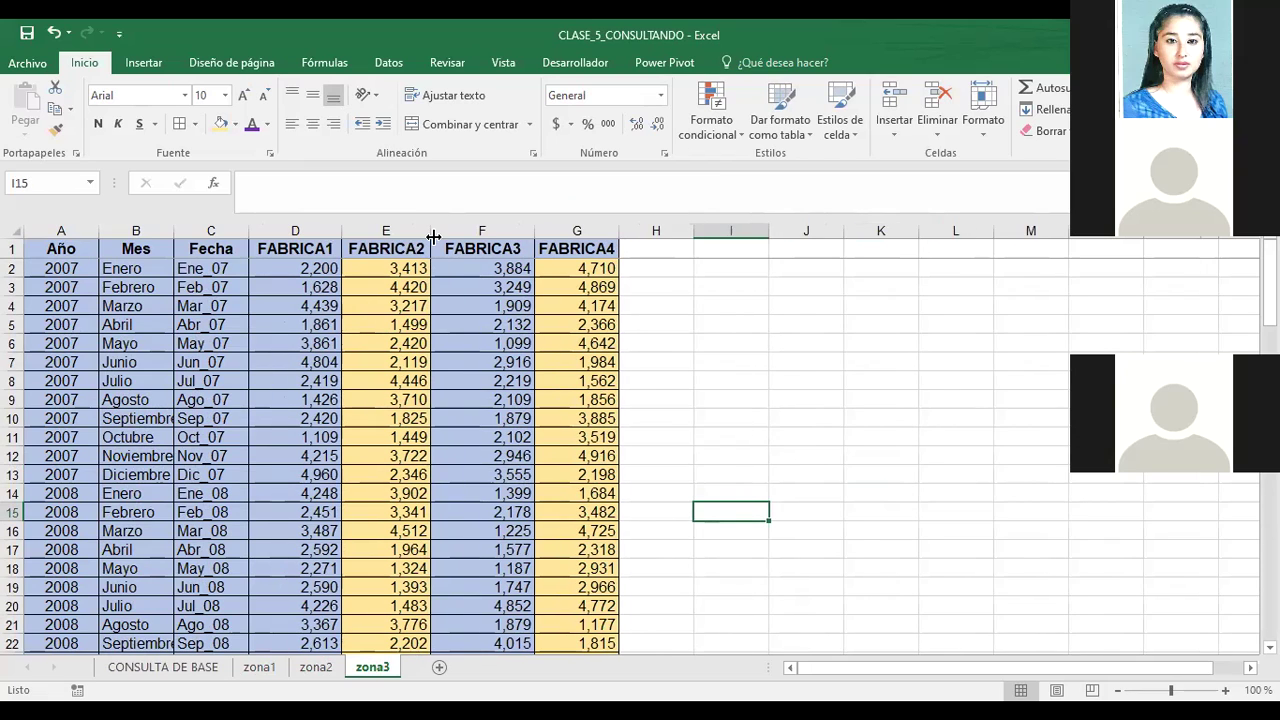
drag(430, 236, 457, 236)
- Inspect the 2007 year, Enero month and CONCATENAR date key in A2:C2
click(810, 318)
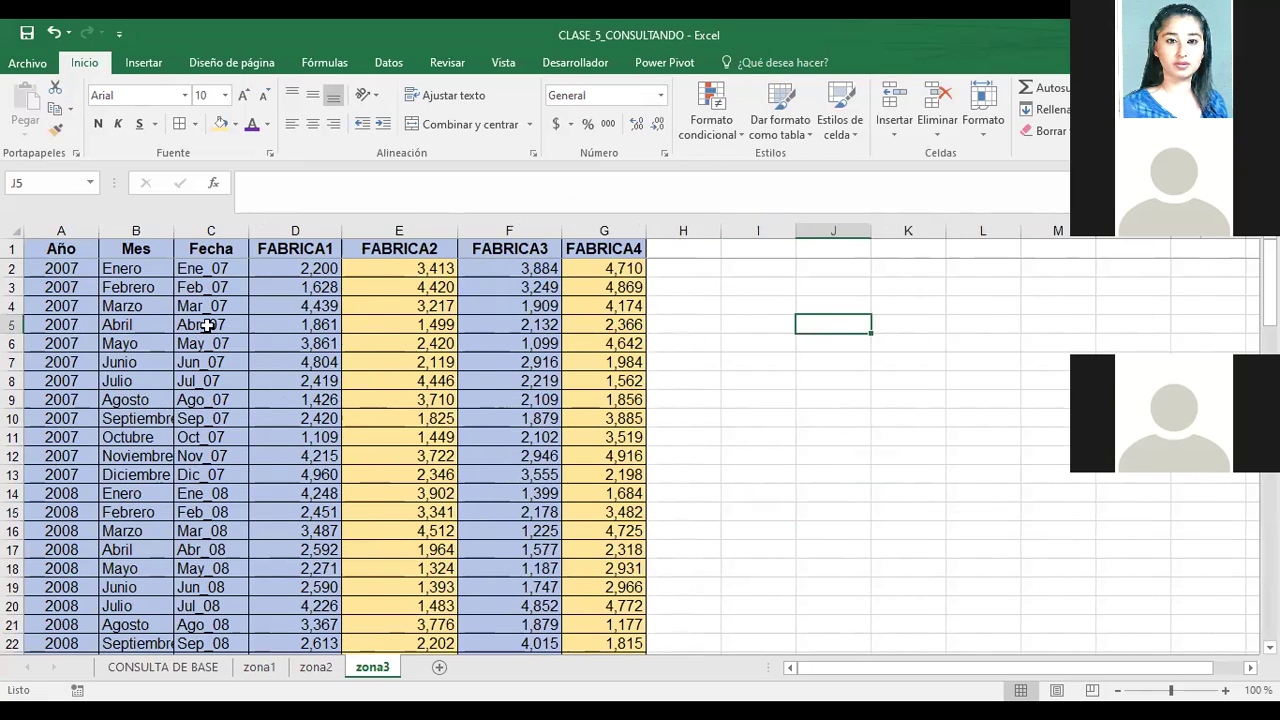
click(55, 268)
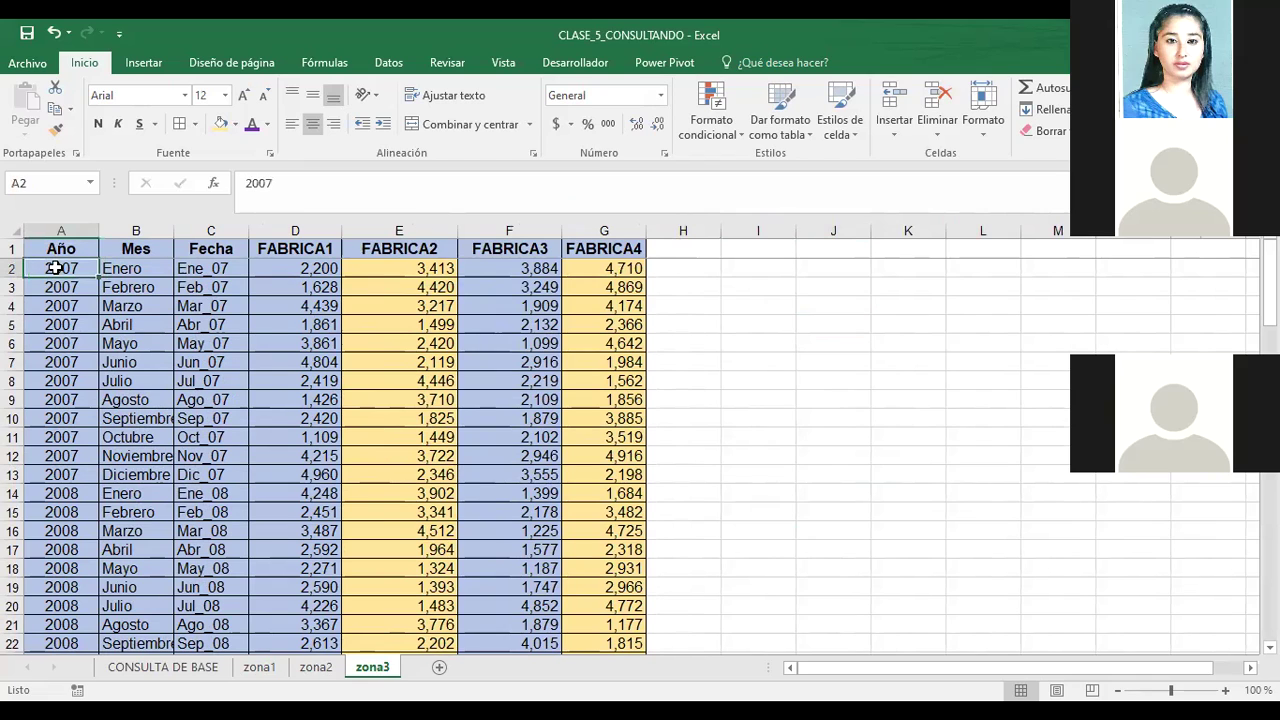
click(134, 270)
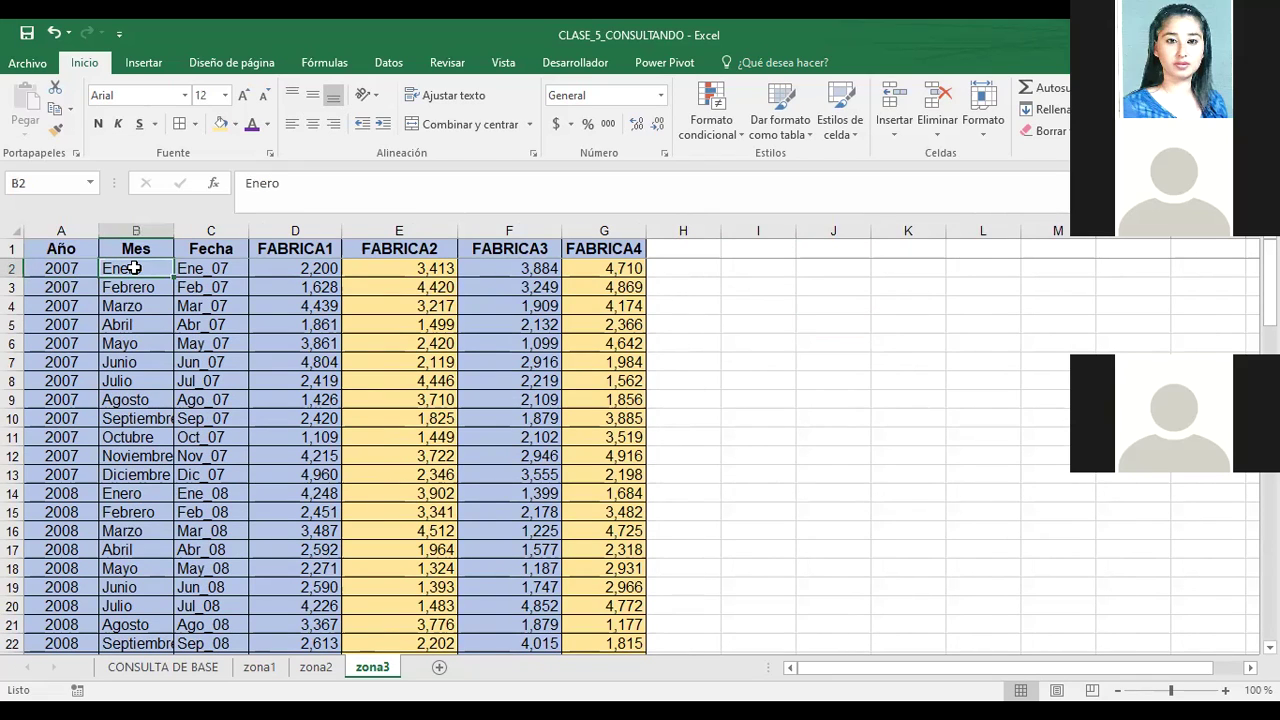
click(205, 268)
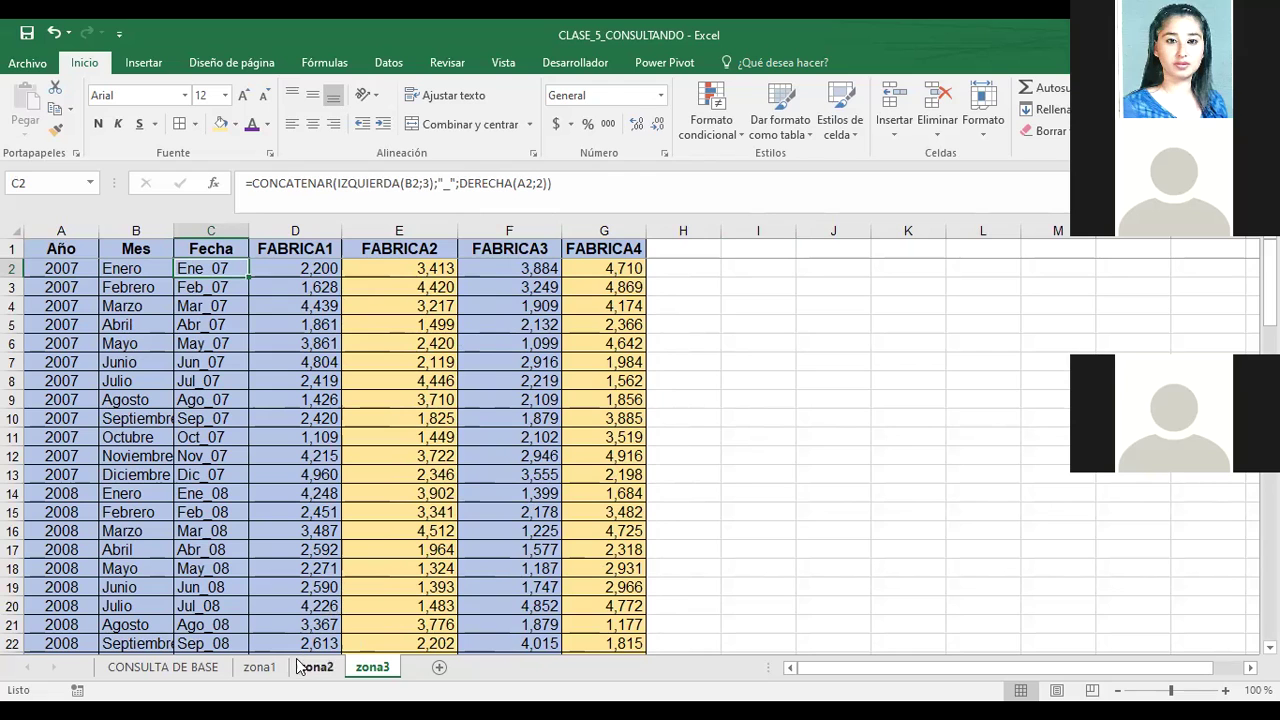
click(255, 667)
- Cycle twice through the zona2, zona3 and zona1 sheets, ending on zona1
click(314, 667)
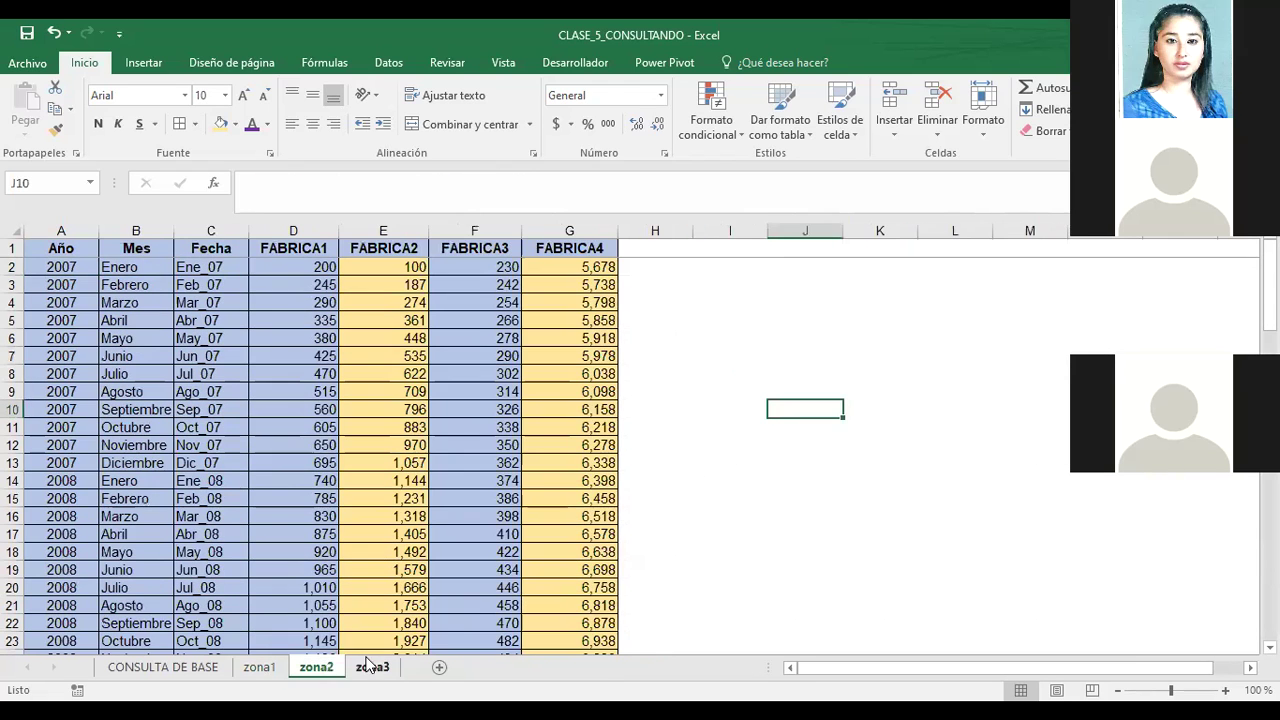
click(372, 667)
click(265, 669)
click(326, 670)
click(370, 670)
click(260, 667)
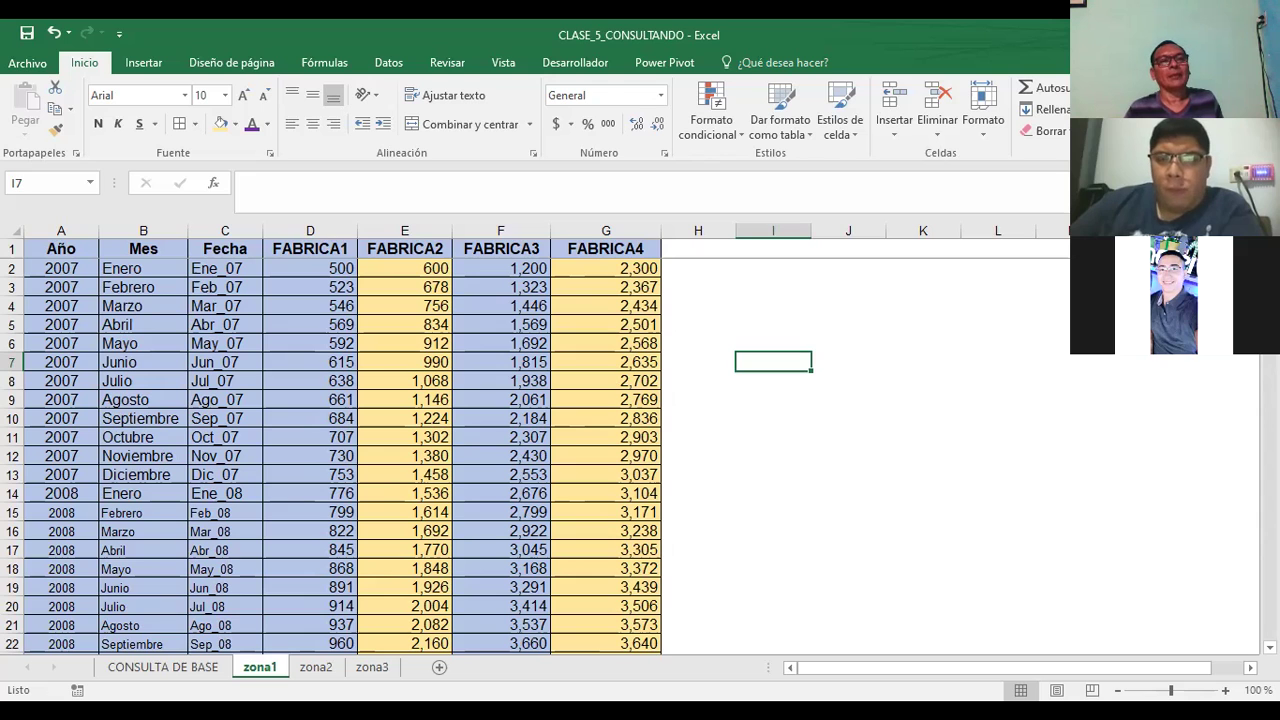
- Flip through the zona sheets back to CONSULTA DE BASE and select year cell C4
click(315, 667)
click(371, 667)
click(313, 669)
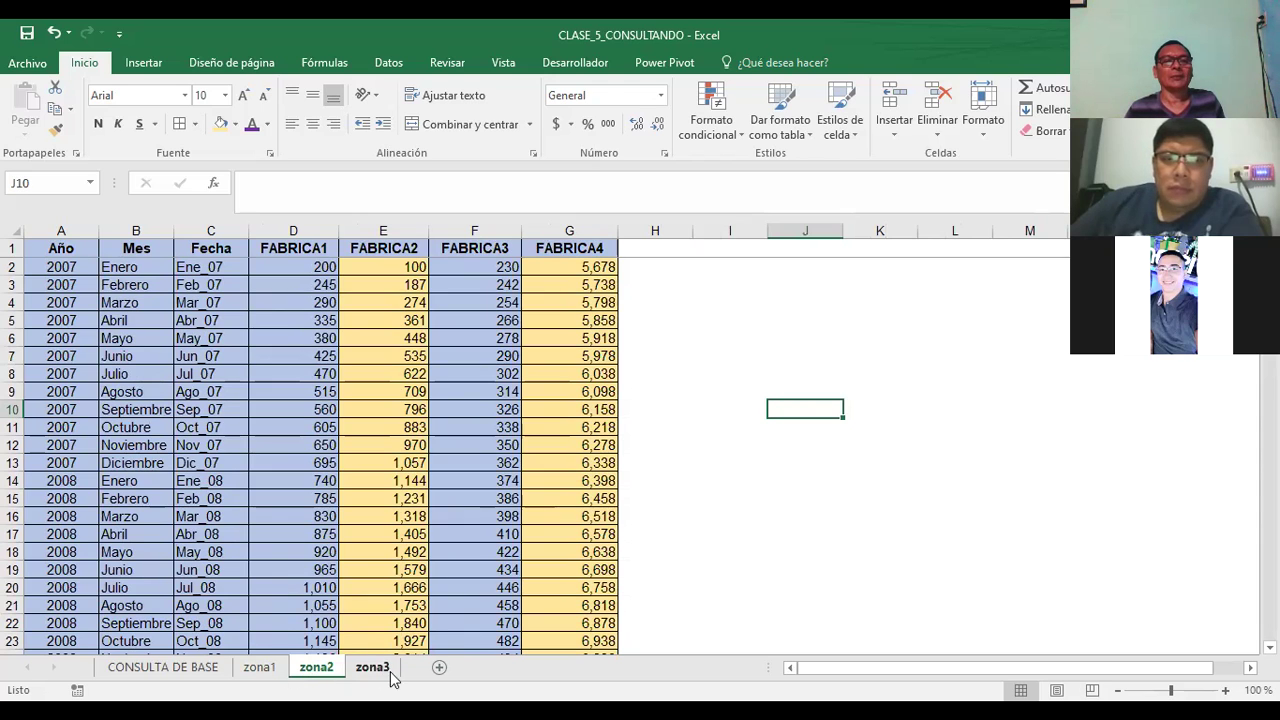
click(257, 669)
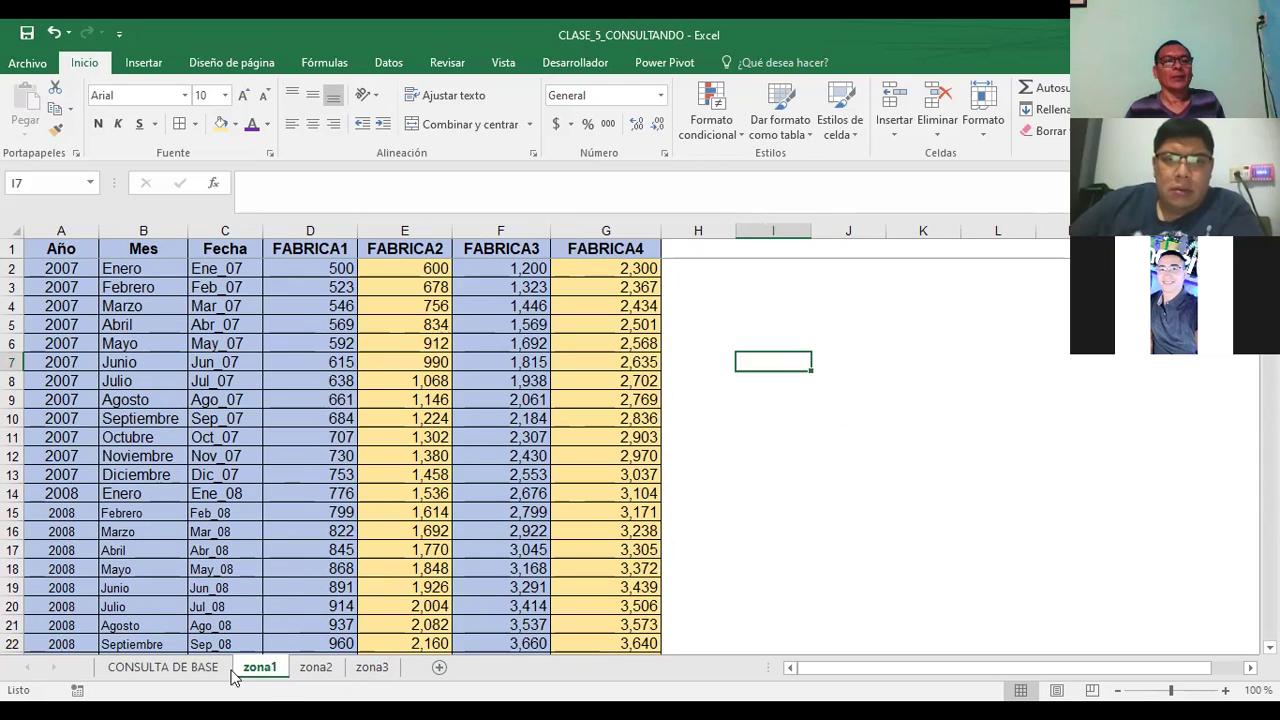
click(180, 668)
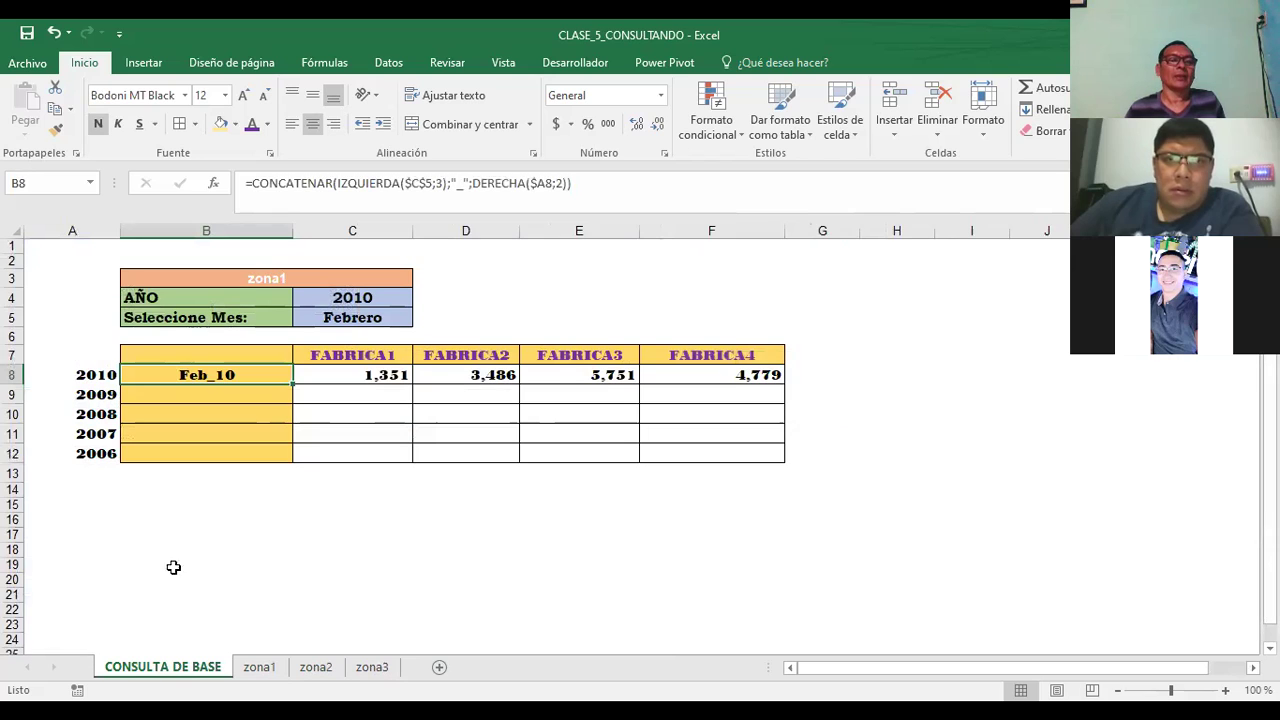
click(200, 518)
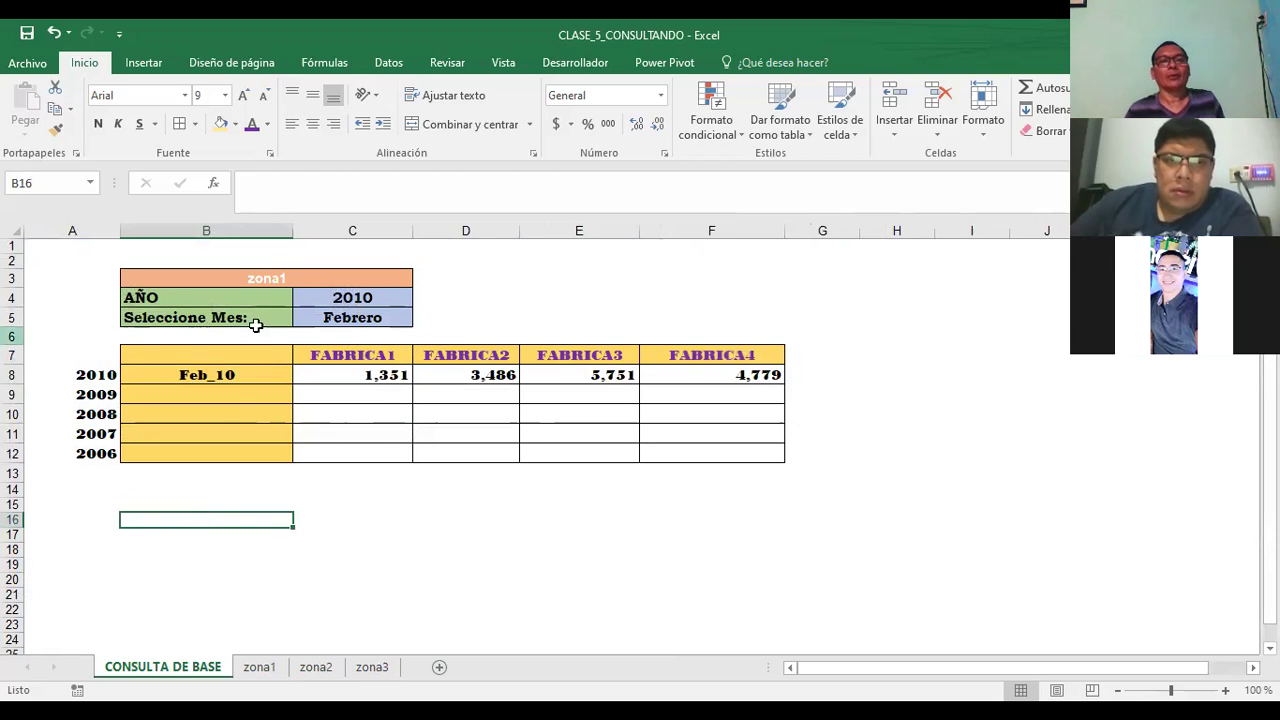
click(363, 297)
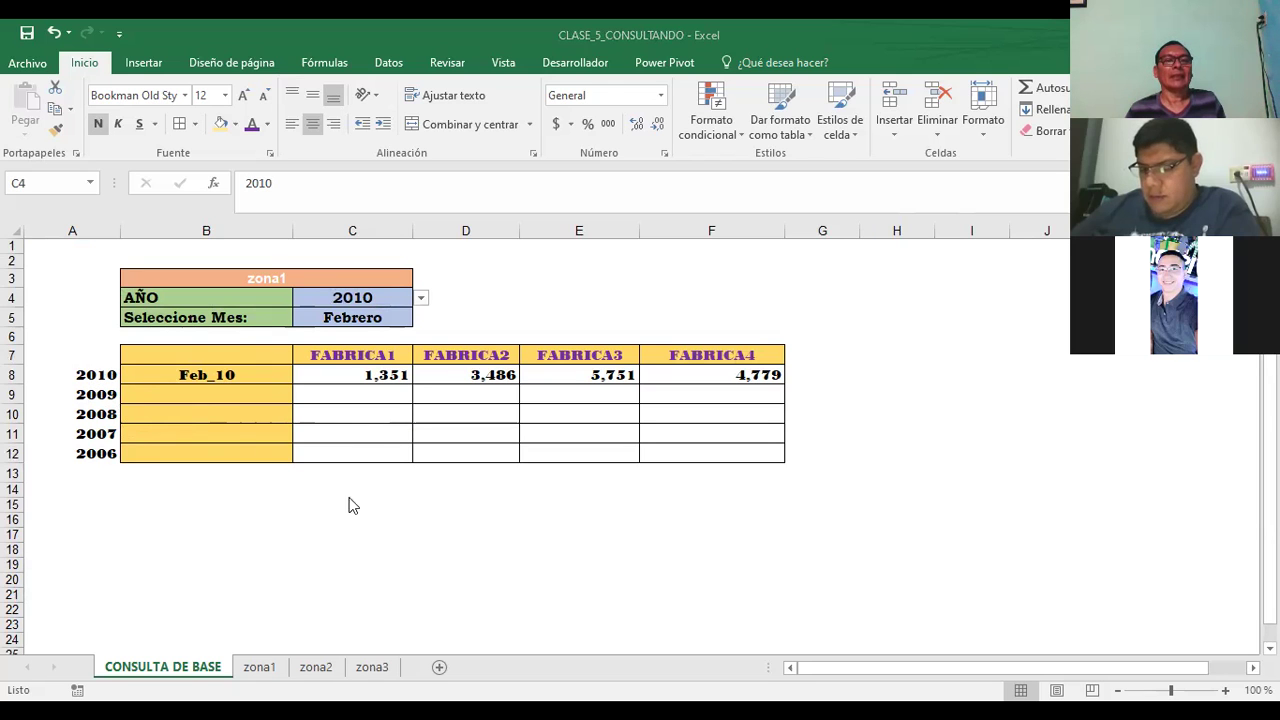
- Switch to the zona1 sheet and scroll through its 2007–2014 monthly FABRICA1–4 rows
click(256, 667)
scroll(124, 440, down, 2)
scroll(127, 430, down, 5)
scroll(127, 430, down, 9)
scroll(128, 425, down, 5)
scroll(130, 430, down, 4)
scroll(135, 438, up, 20)
scroll(135, 438, up, 5)
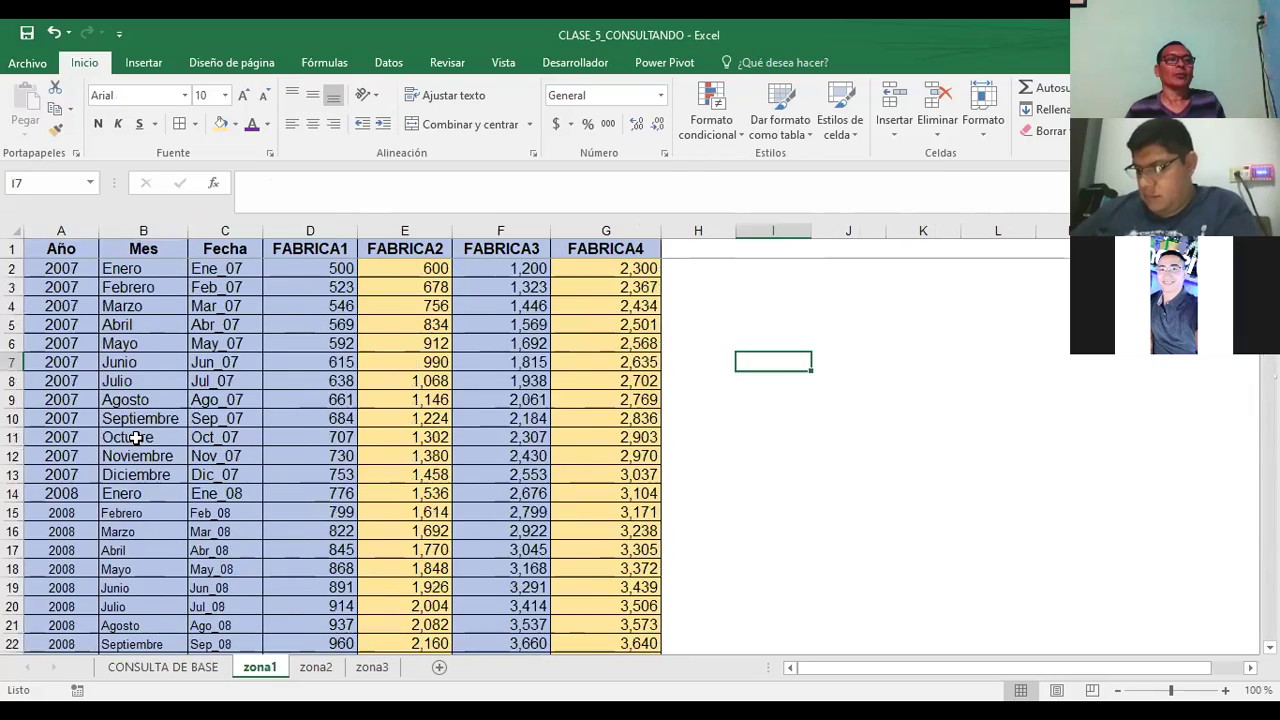
scroll(136, 440, down, 5)
scroll(133, 448, down, 7)
scroll(140, 455, down, 4)
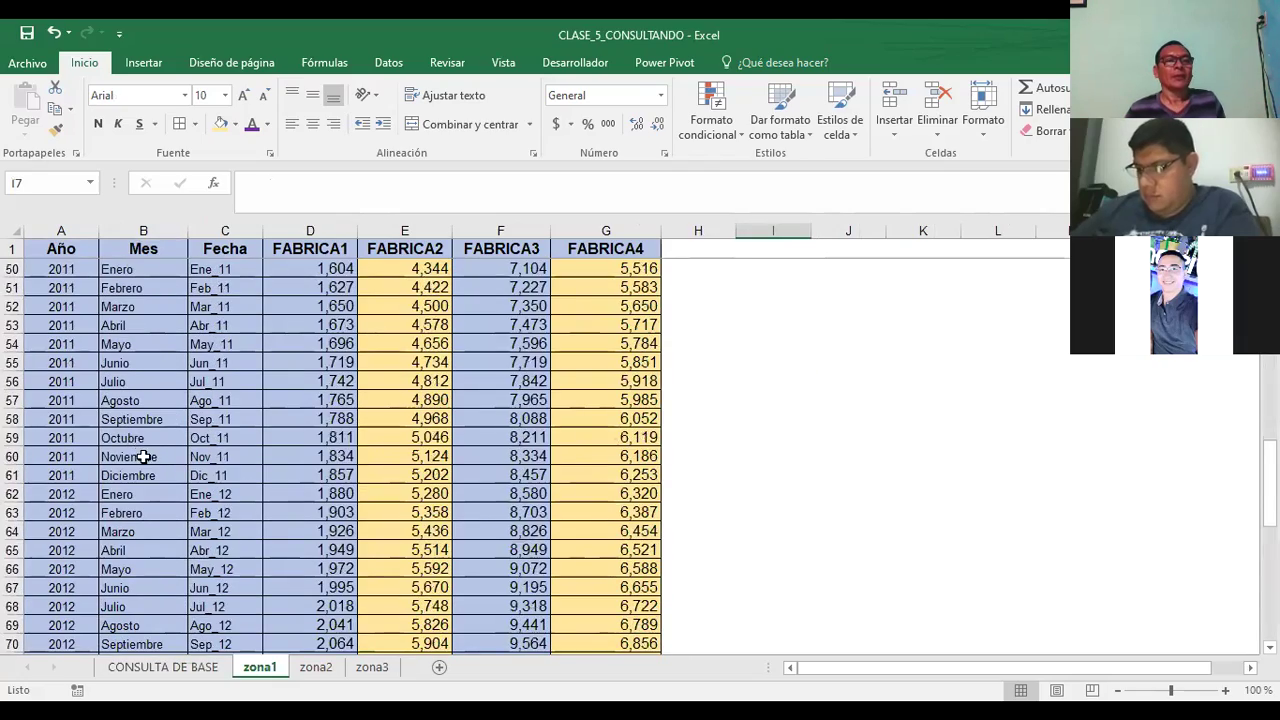
scroll(148, 470, down, 9)
scroll(150, 468, down, 5)
scroll(153, 382, up, 4)
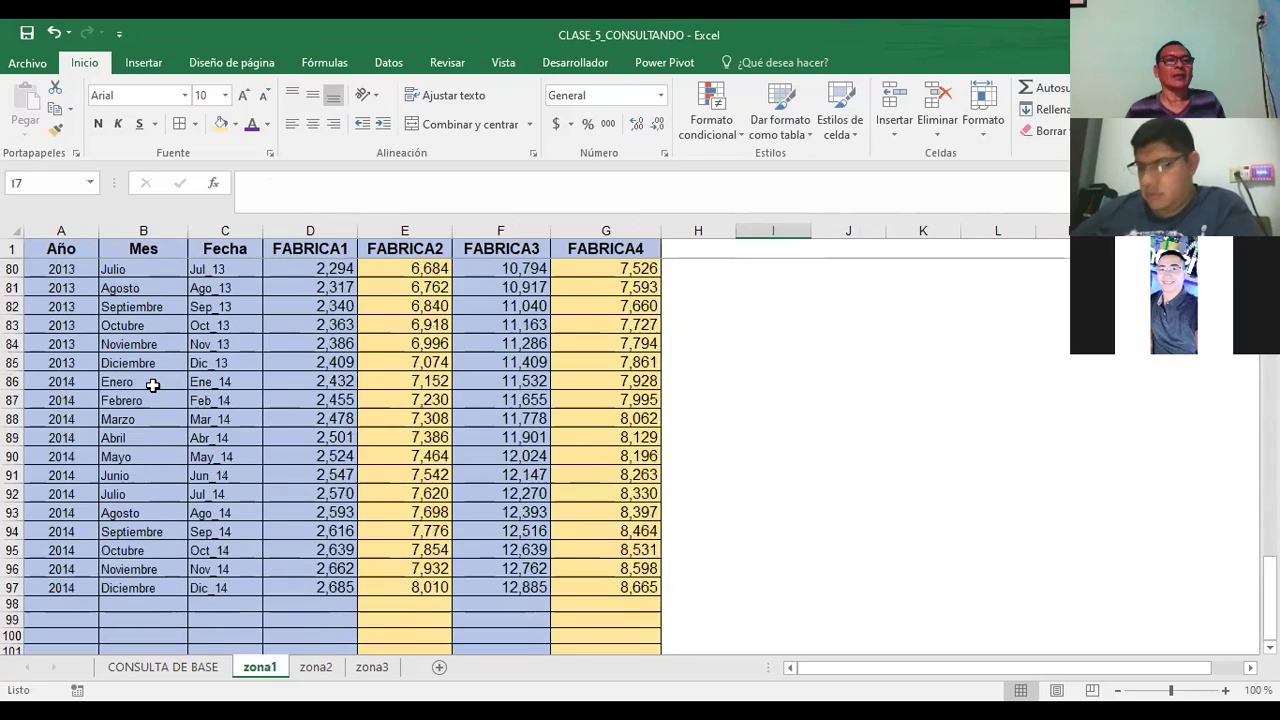
scroll(152, 385, up, 6)
scroll(150, 385, up, 3)
scroll(145, 386, up, 7)
scroll(140, 387, up, 4)
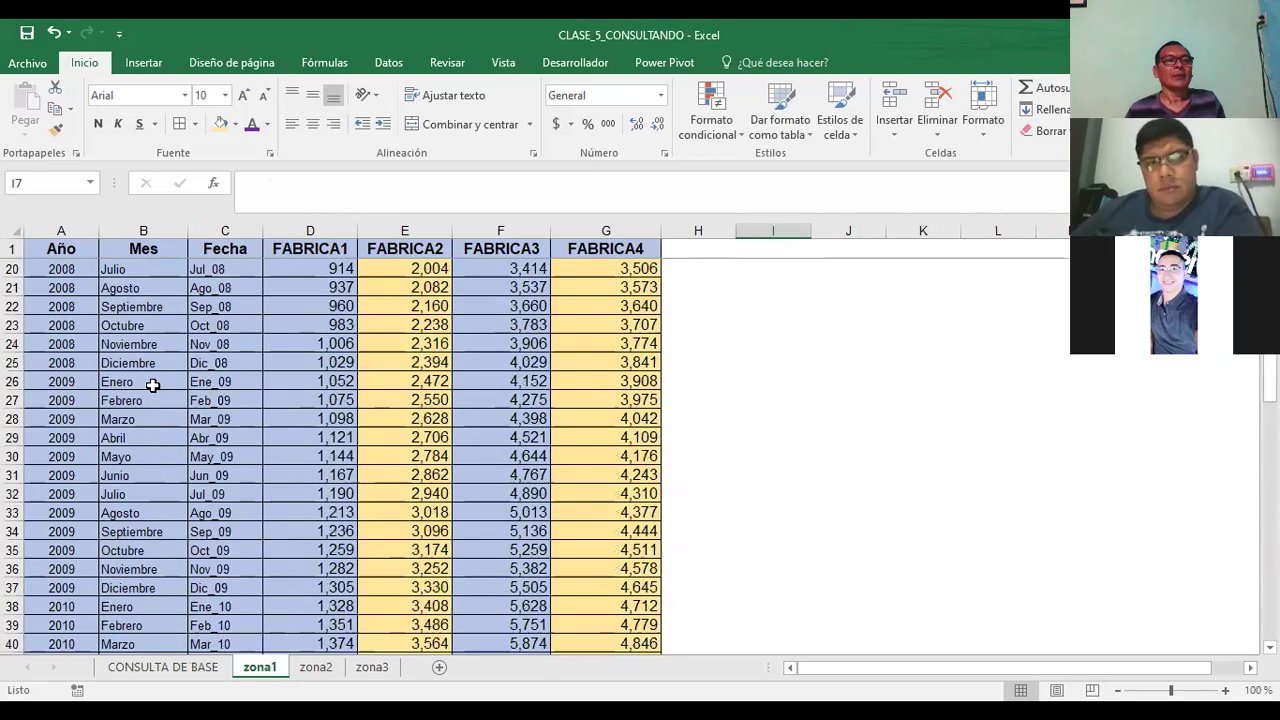
scroll(130, 388, up, 5)
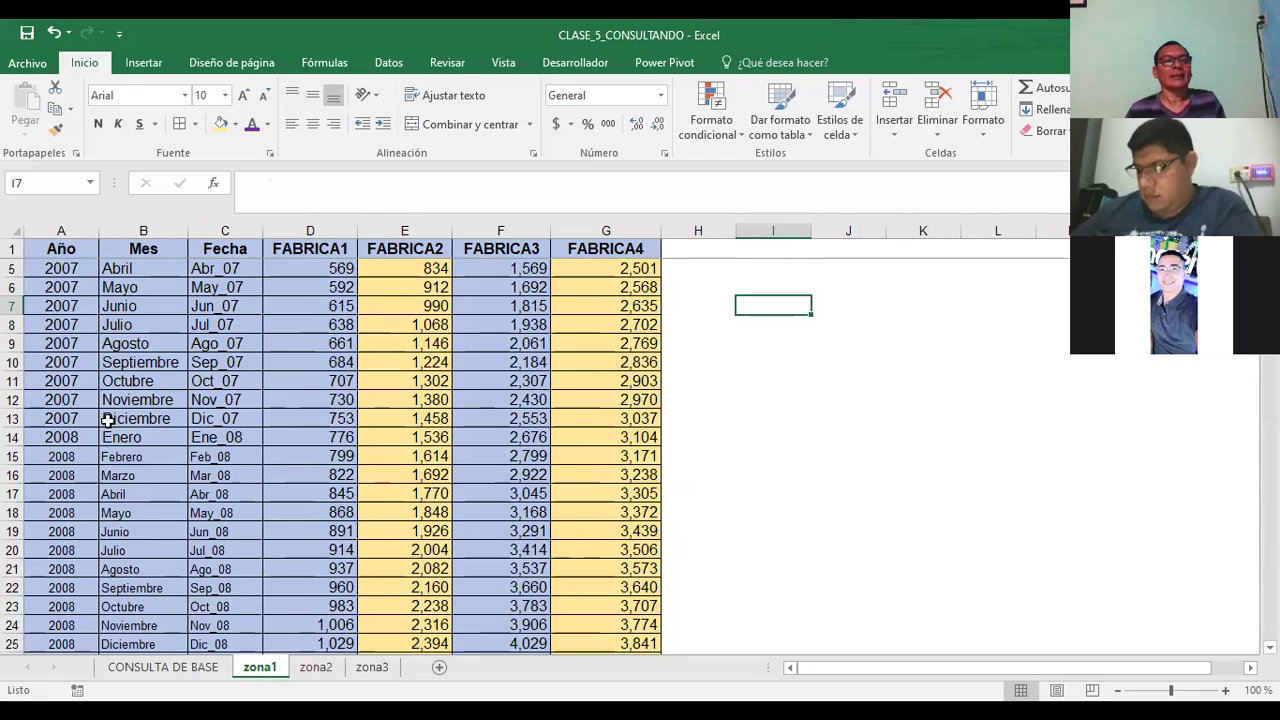
scroll(118, 390, down, 3)
scroll(124, 405, down, 9)
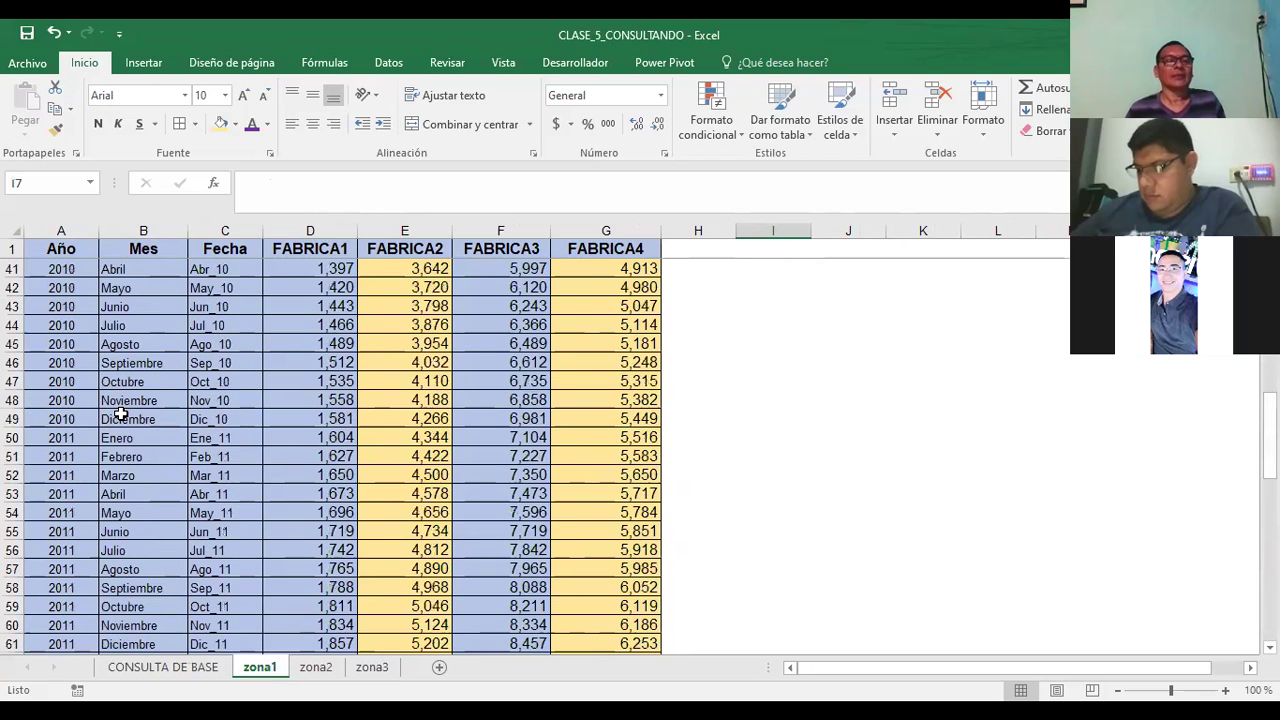
scroll(175, 470, down, 4)
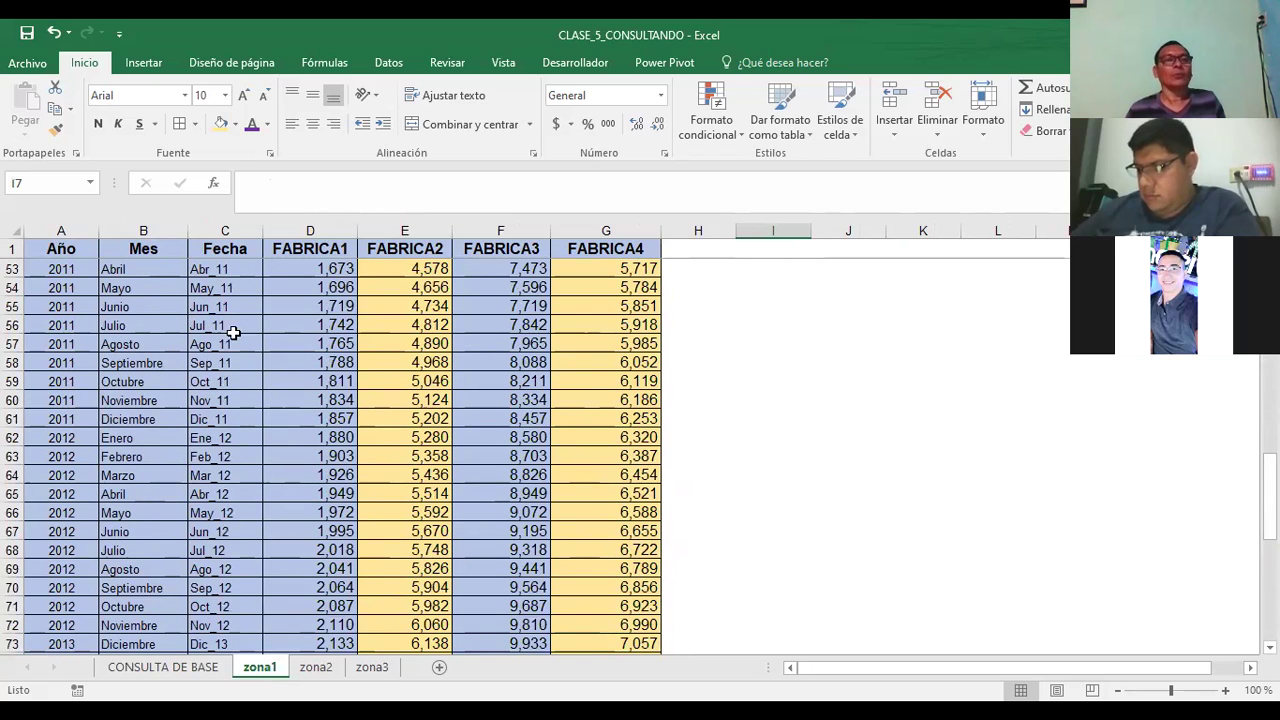
scroll(405, 374, up, 7)
scroll(405, 374, up, 10)
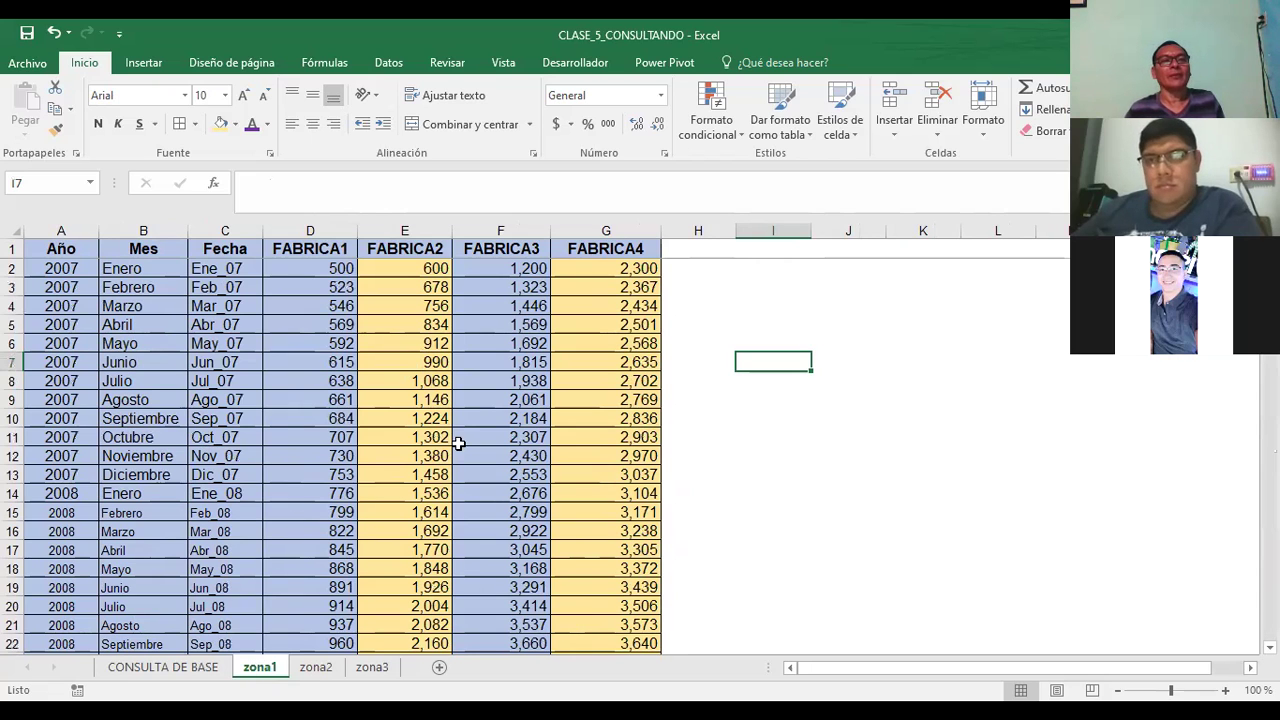
scroll(252, 386, down, 1)
scroll(246, 380, up, 1)
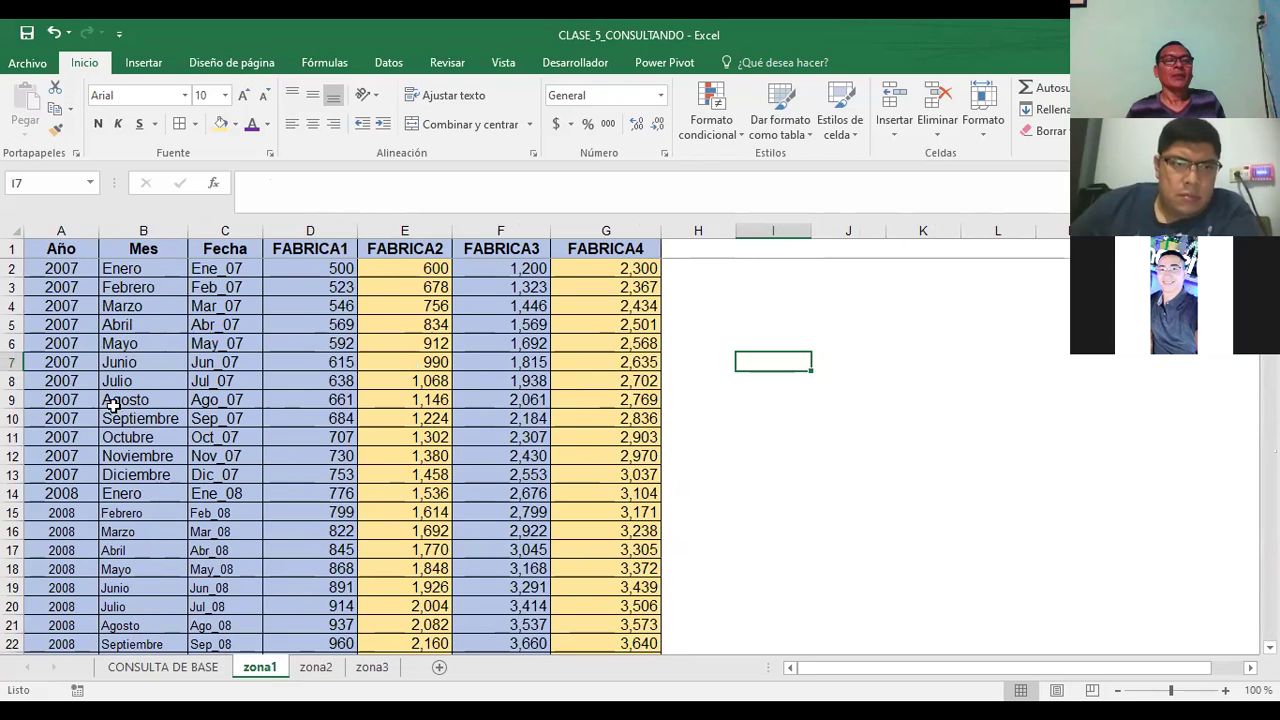
- Fill a linear year series 2002–2013 down column H starting from 2002 in H23
click(48, 306)
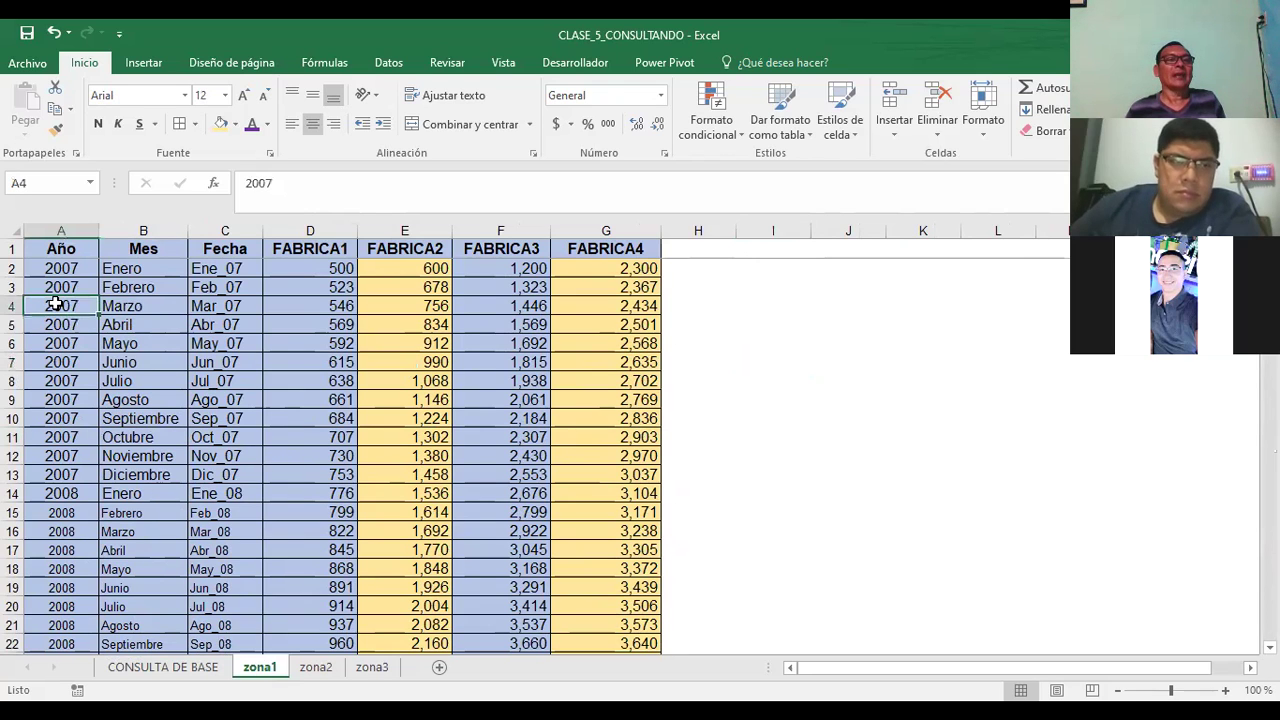
scroll(112, 503, down, 4)
scroll(100, 495, down, 3)
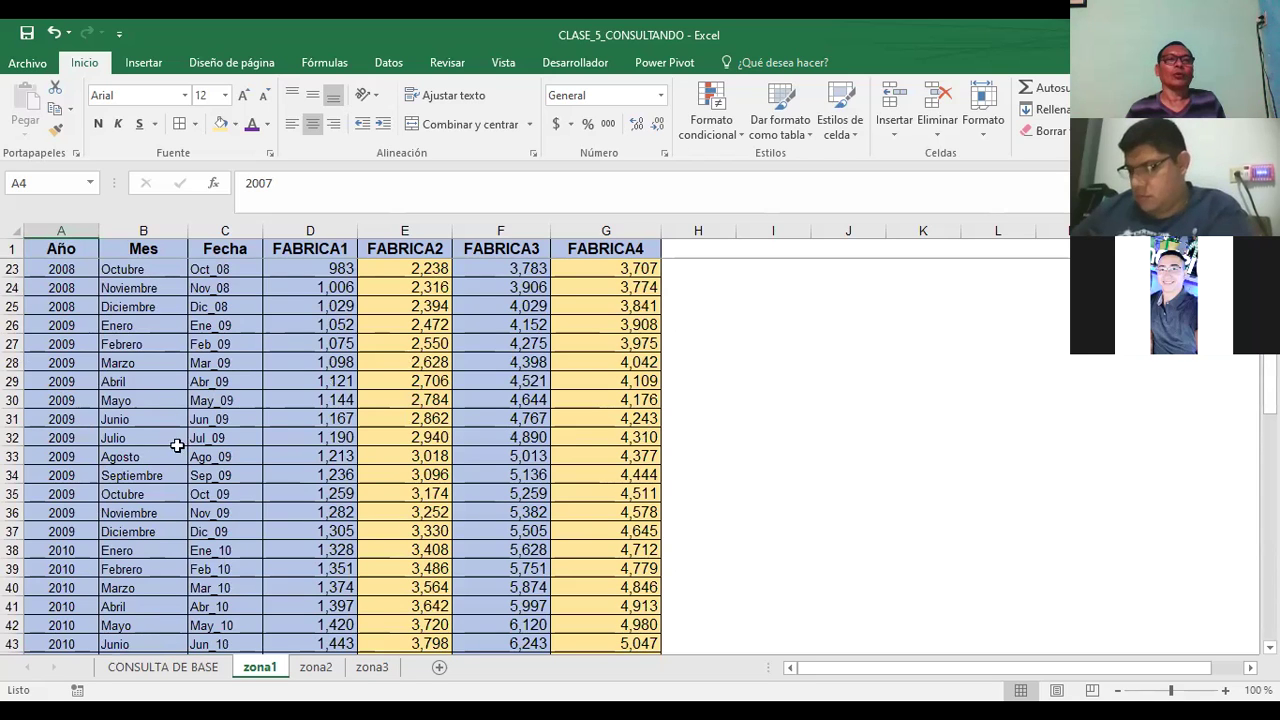
click(699, 264)
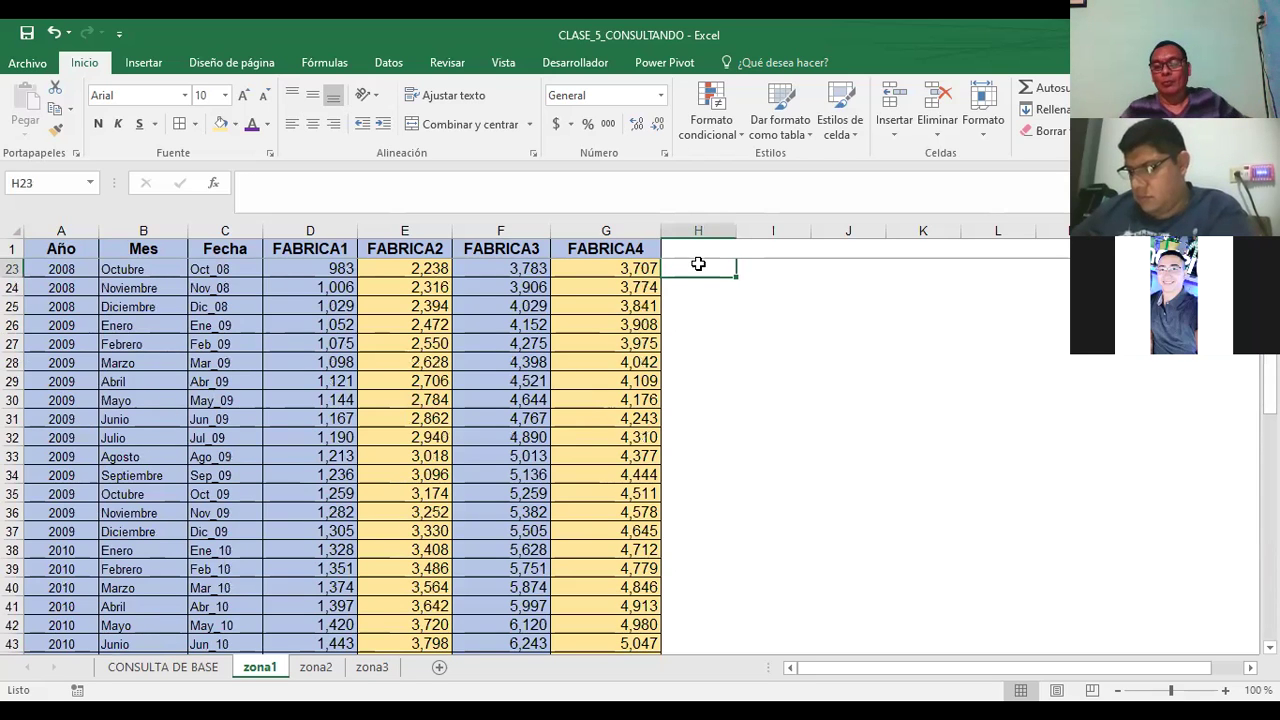
text(2002)
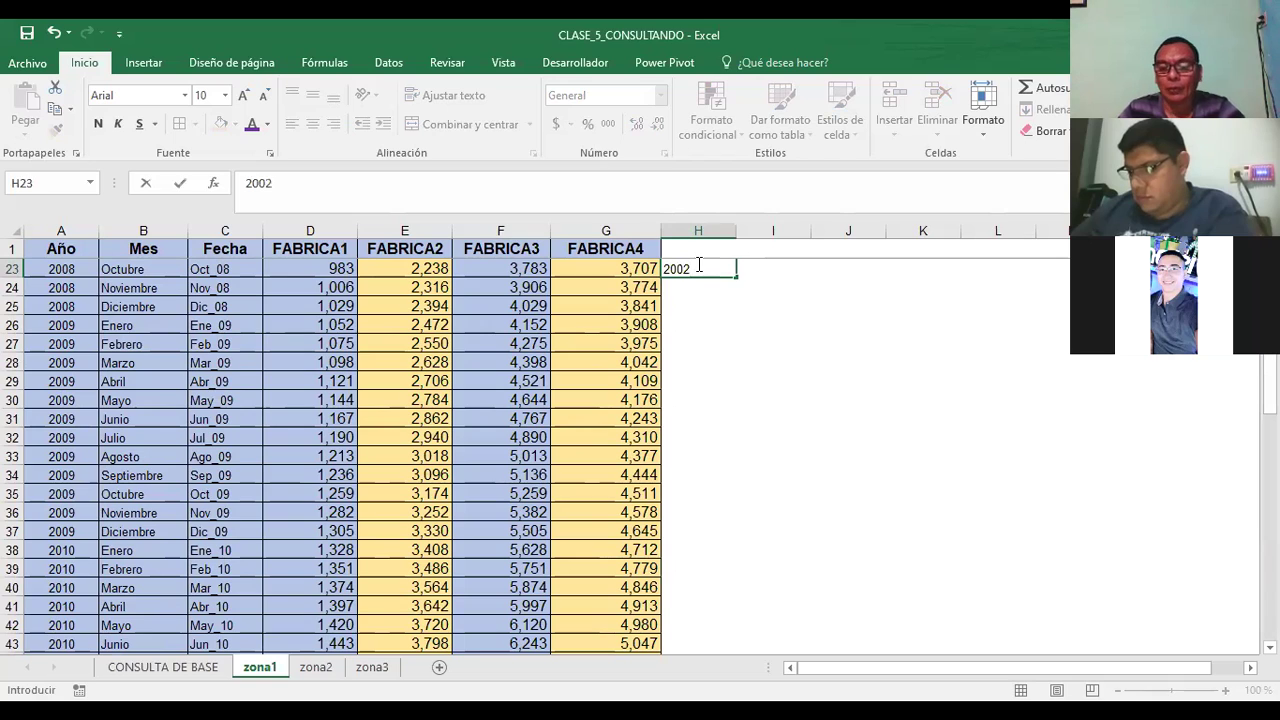
key(Tab)
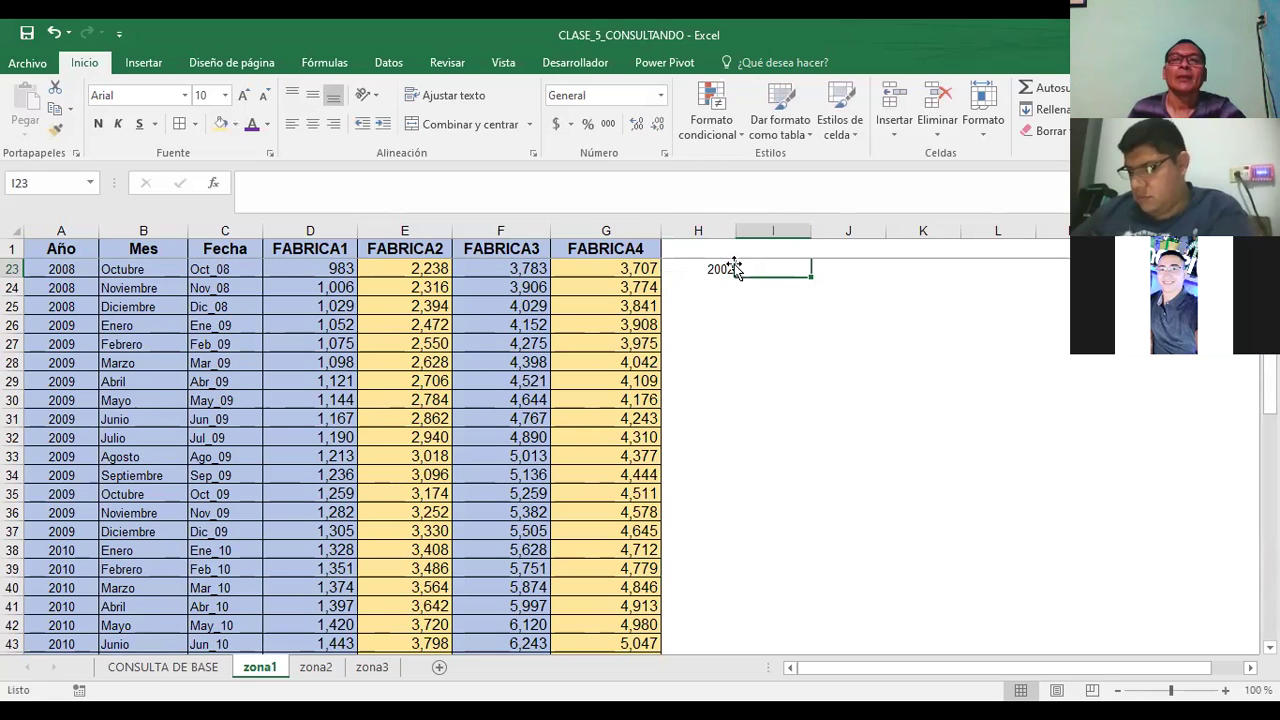
click(725, 268)
drag(733, 277, 733, 303)
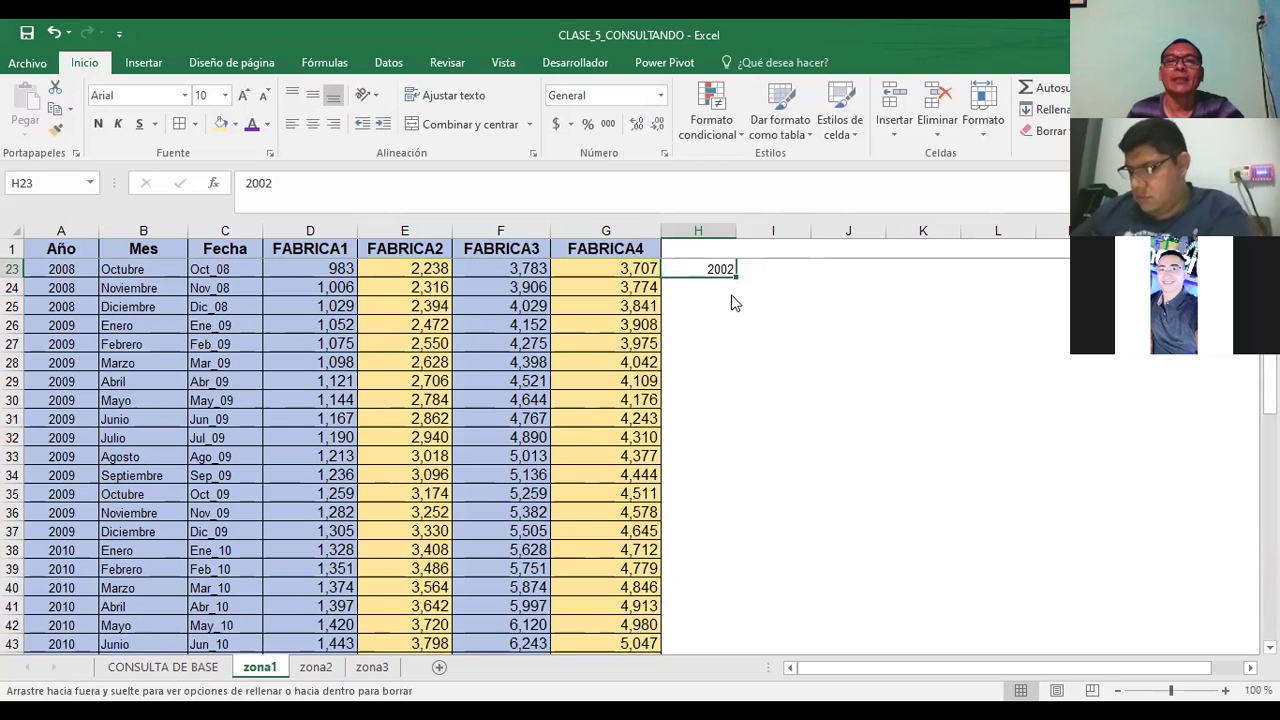
drag(720, 494, 720, 484)
click(757, 474)
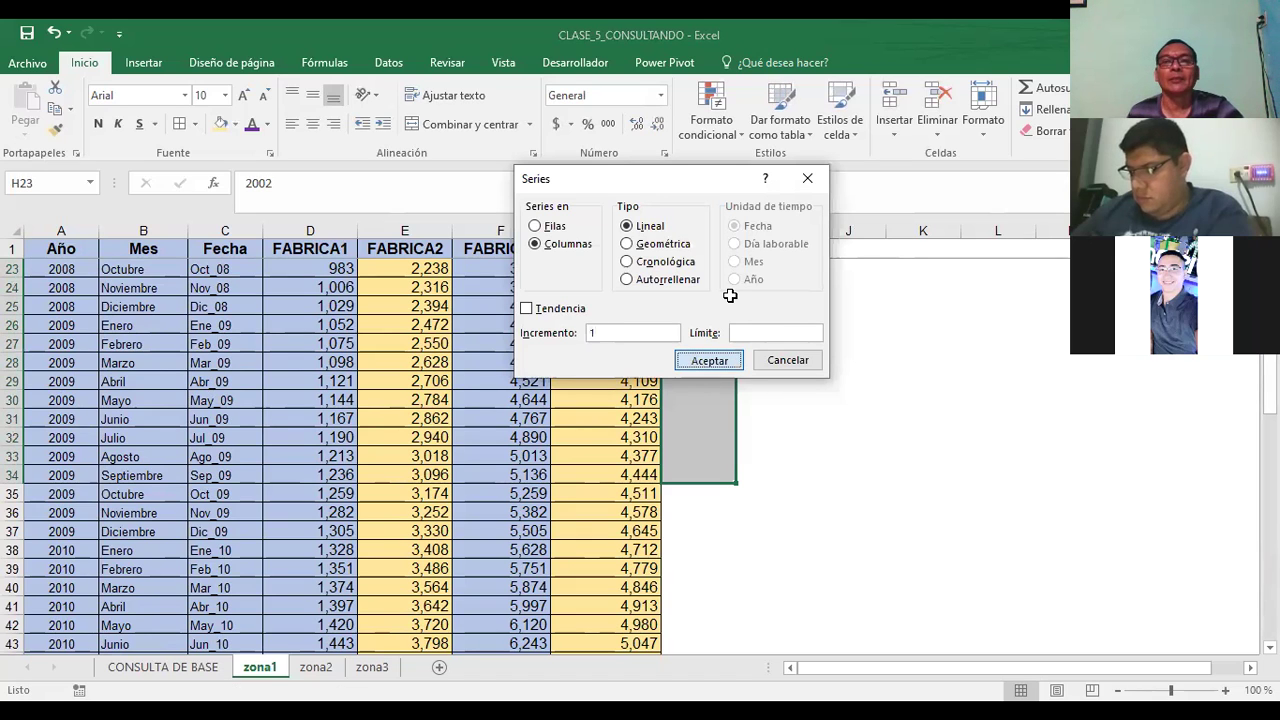
key(Return)
click(705, 492)
- Clear the 2002–2013 test values from H23:H34
click(731, 474)
drag(711, 270, 711, 476)
key(Delete)
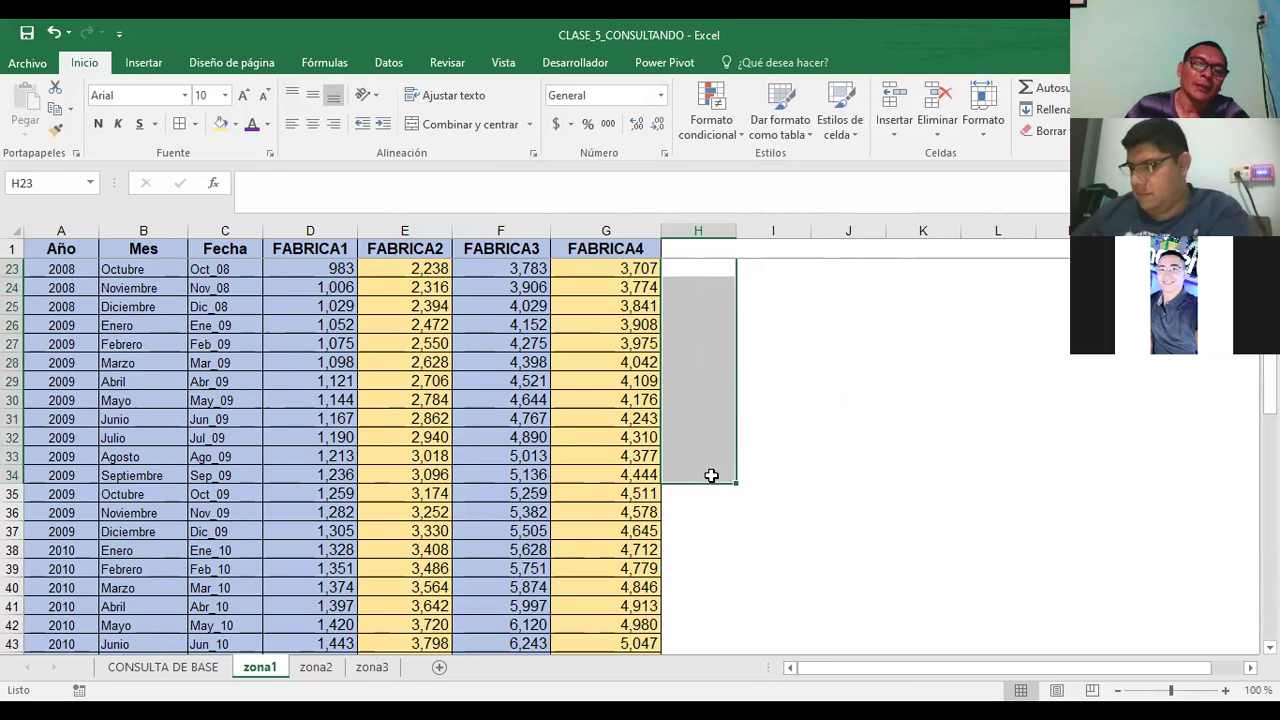
click(842, 412)
- Change the year in A51 from 2011 to 2010 so the row reads Feb_10
click(70, 348)
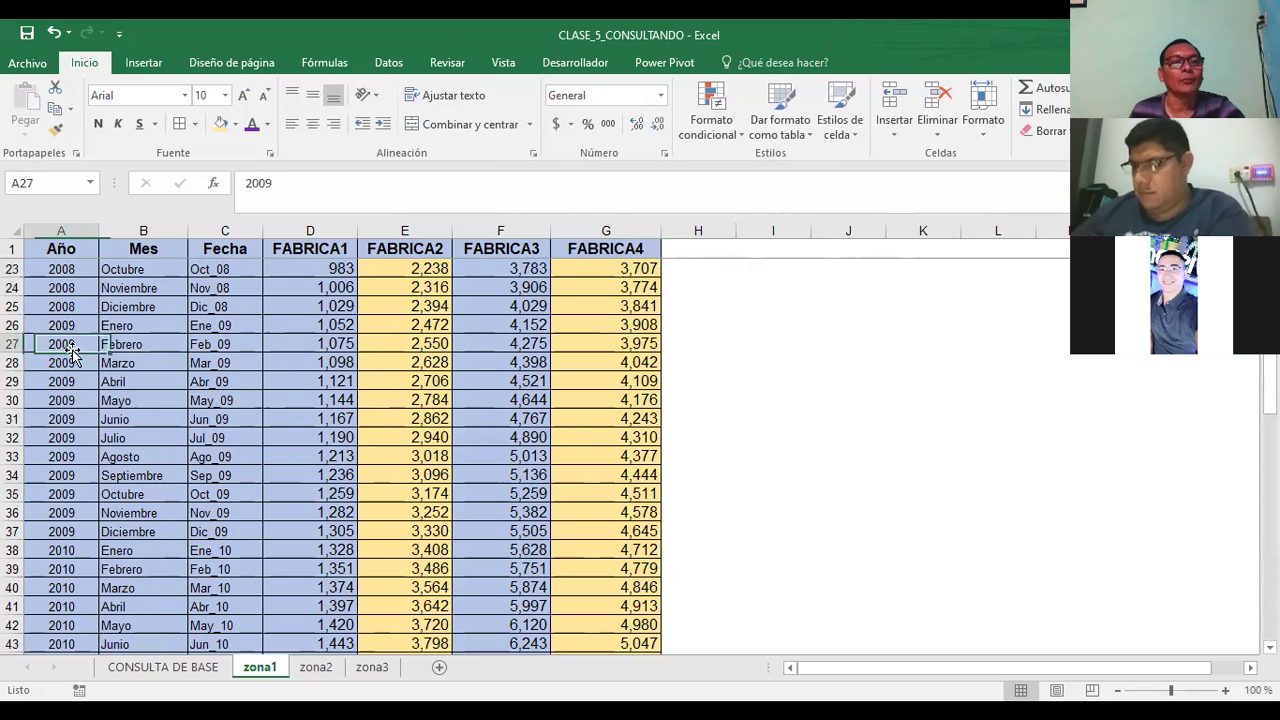
scroll(60, 632, down, 2)
scroll(60, 632, down, 2)
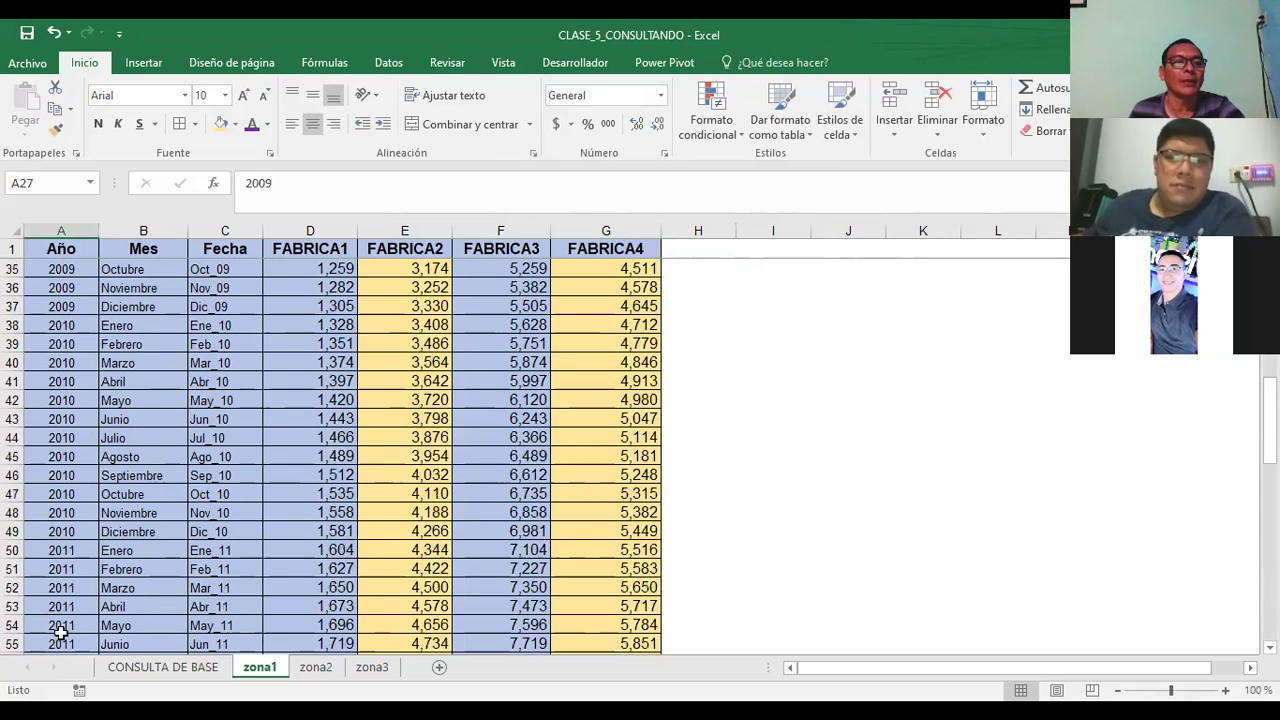
scroll(61, 632, down, 3)
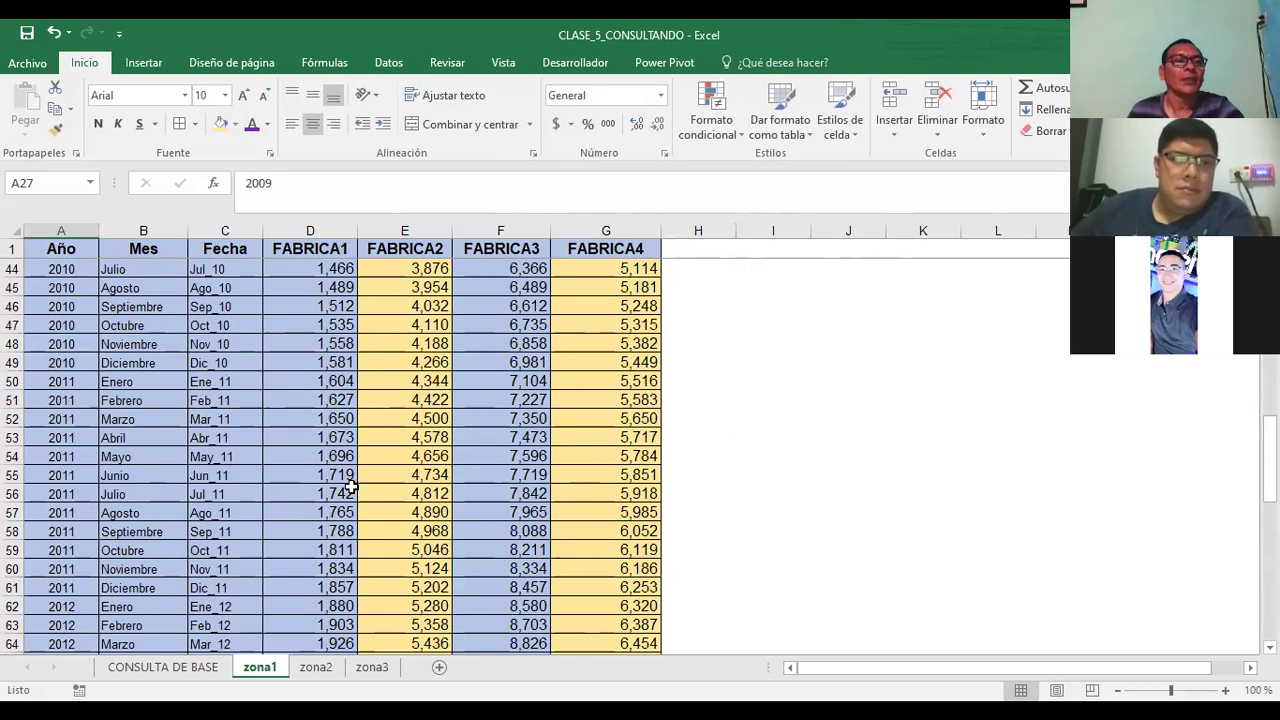
click(62, 405)
text(2010)
key(Return)
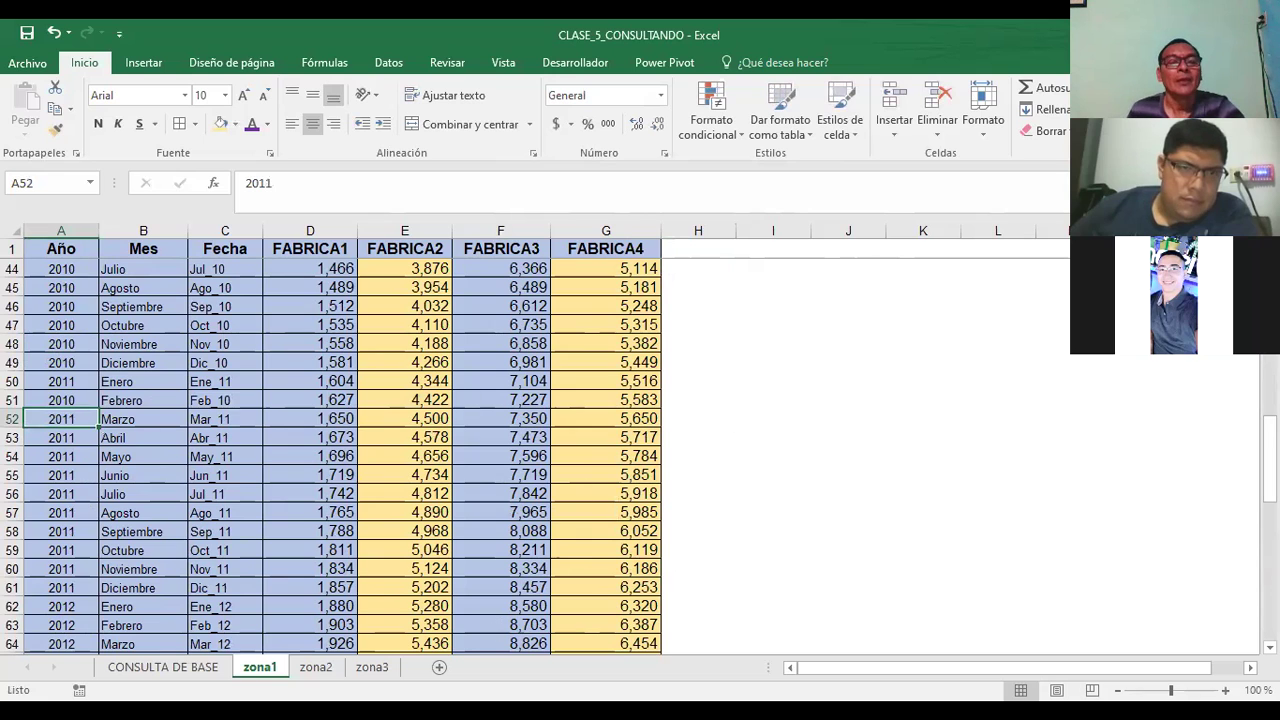
scroll(300, 635, up, 13)
click(160, 667)
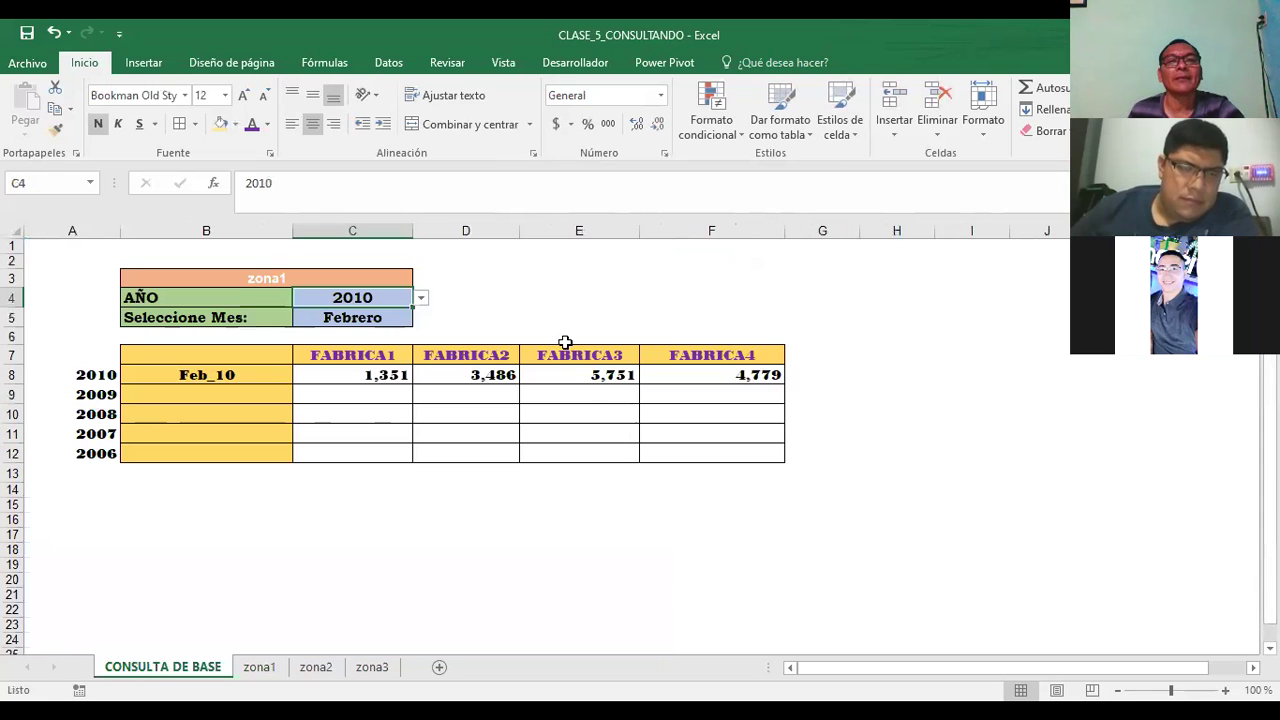
click(578, 277)
click(366, 298)
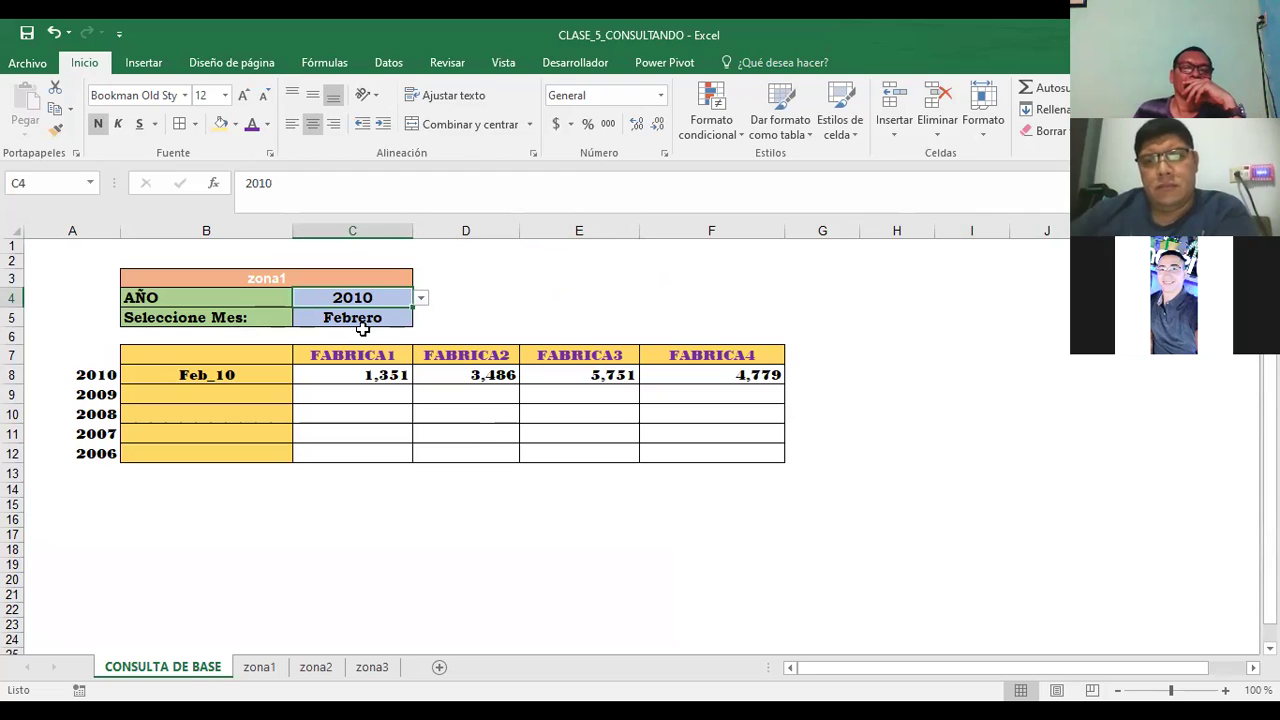
- Open C4's Data Validation rules, then cancel without making changes
click(389, 62)
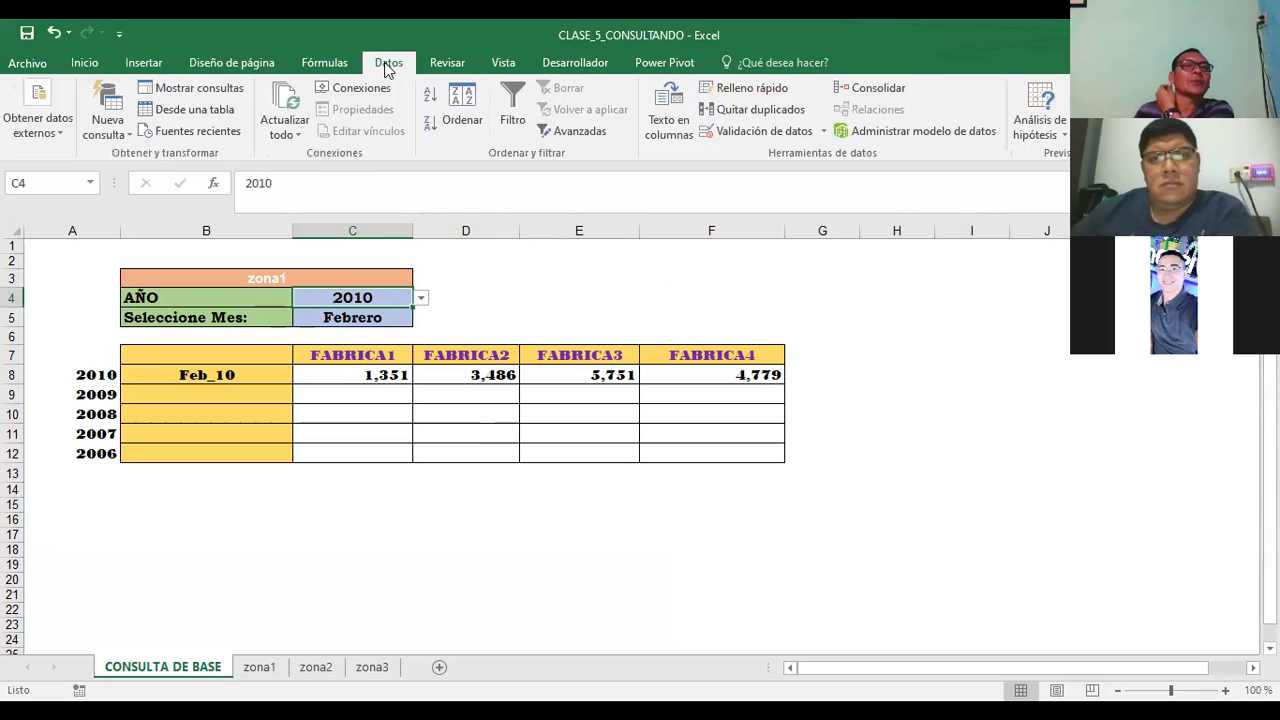
click(765, 131)
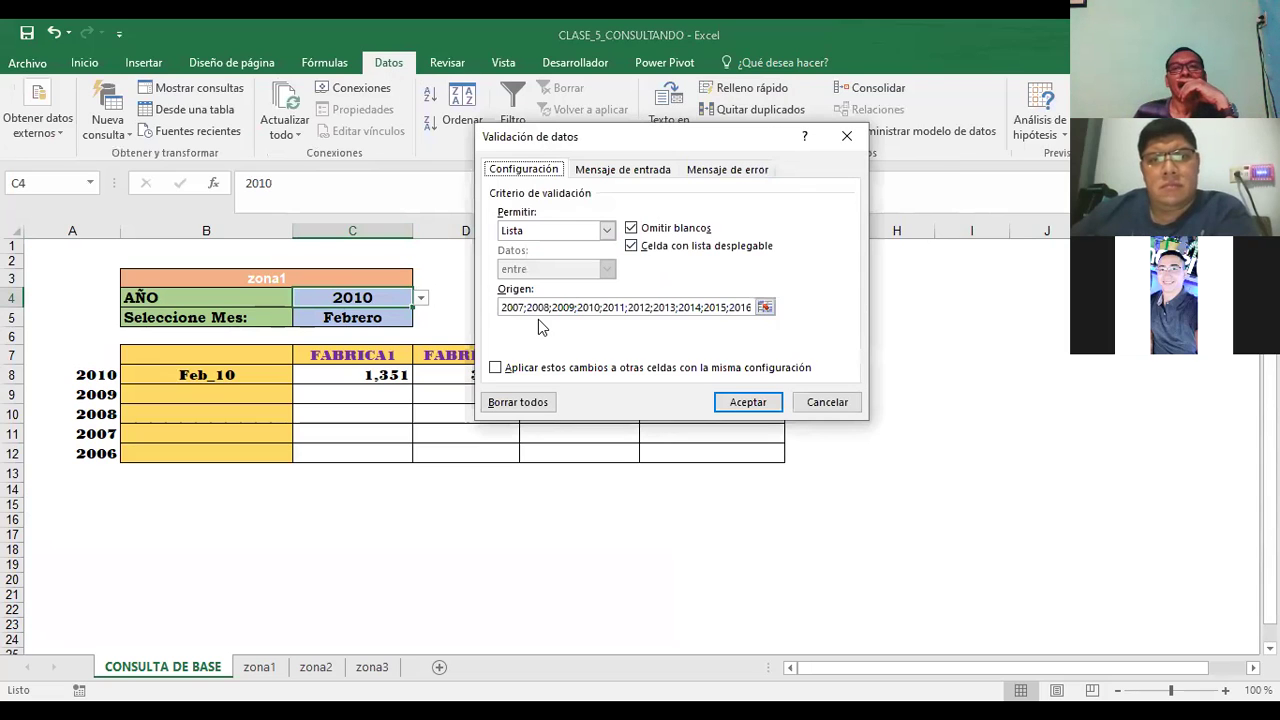
click(720, 308)
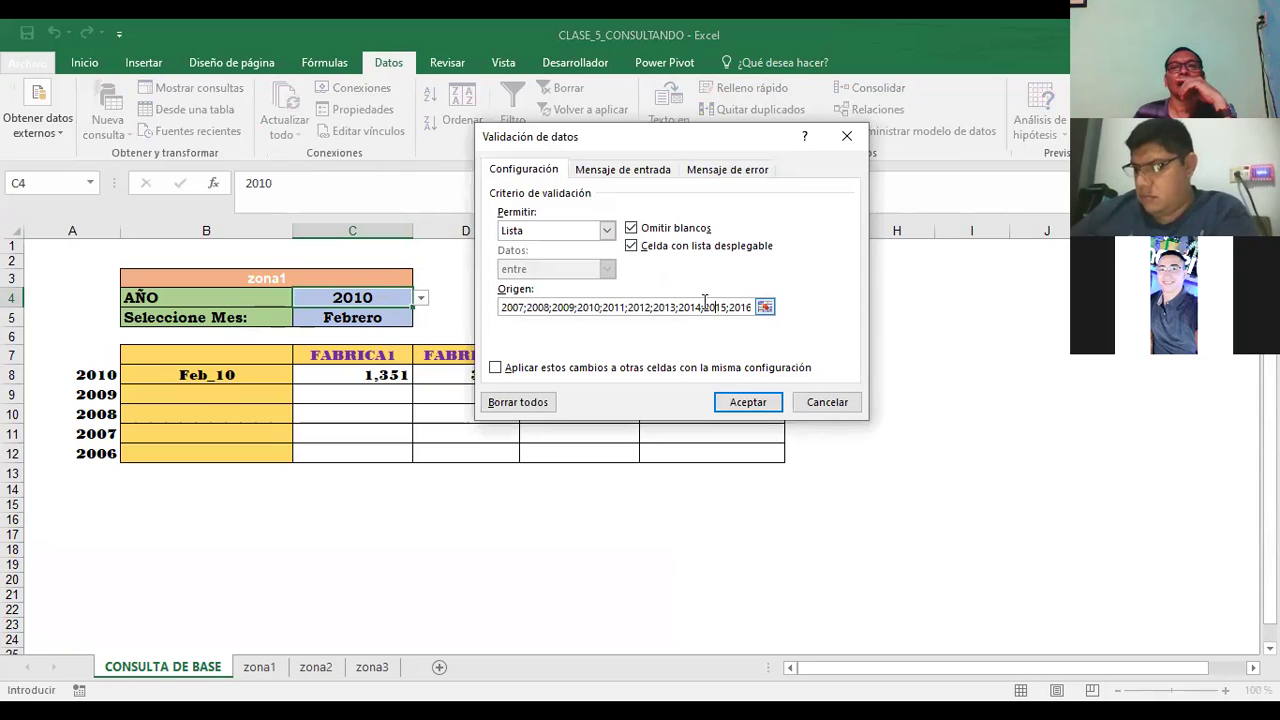
key(Right)
key(Right)
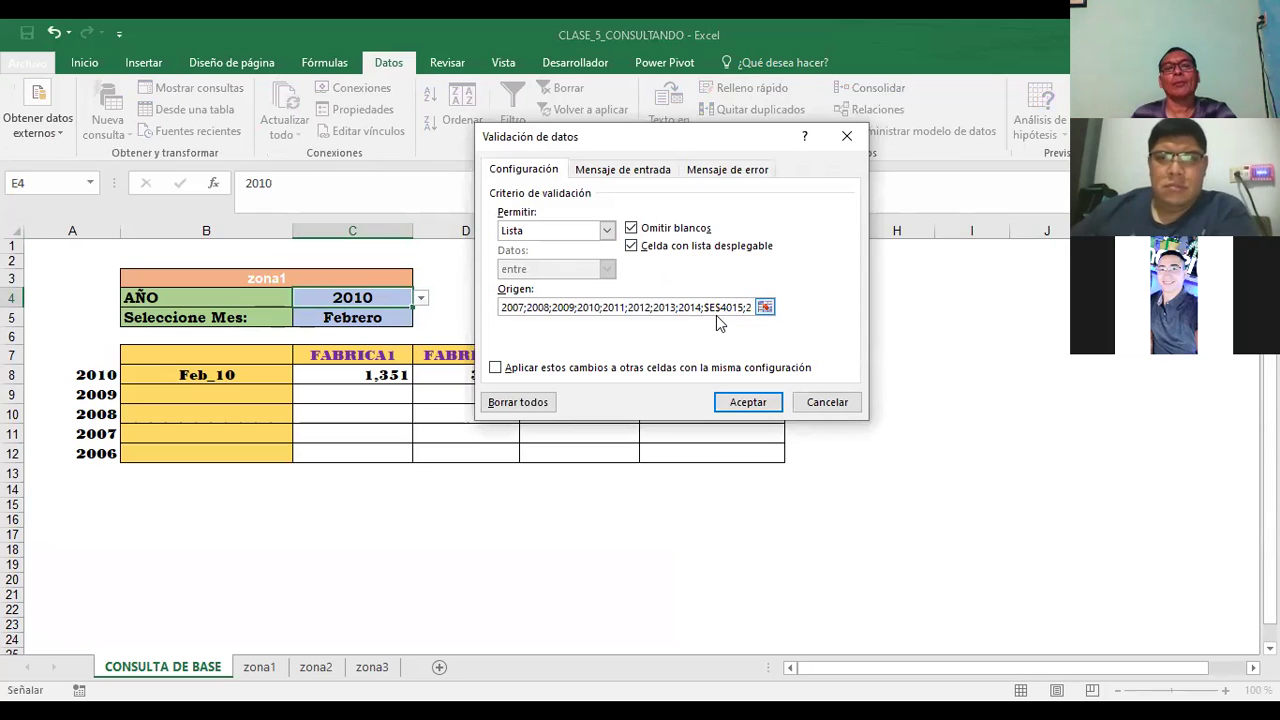
key(Escape)
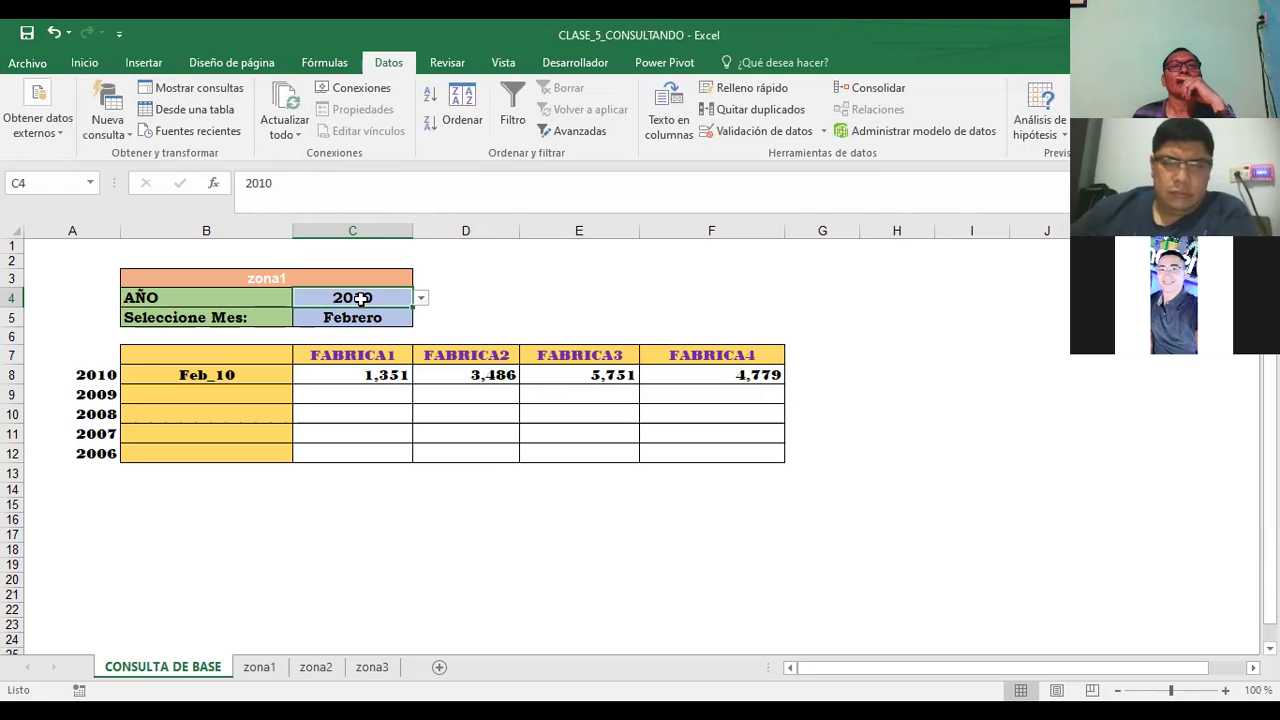
- Clear all validation from C4 and delete its 2010 value
click(744, 130)
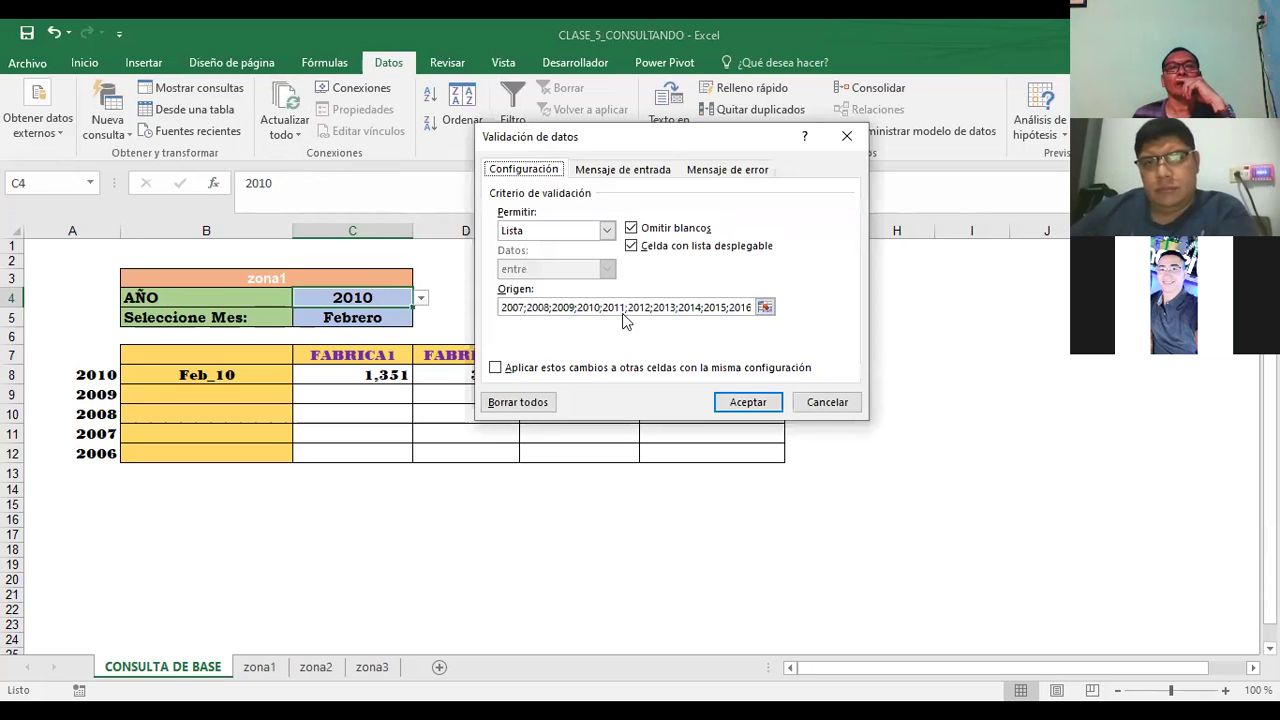
click(518, 402)
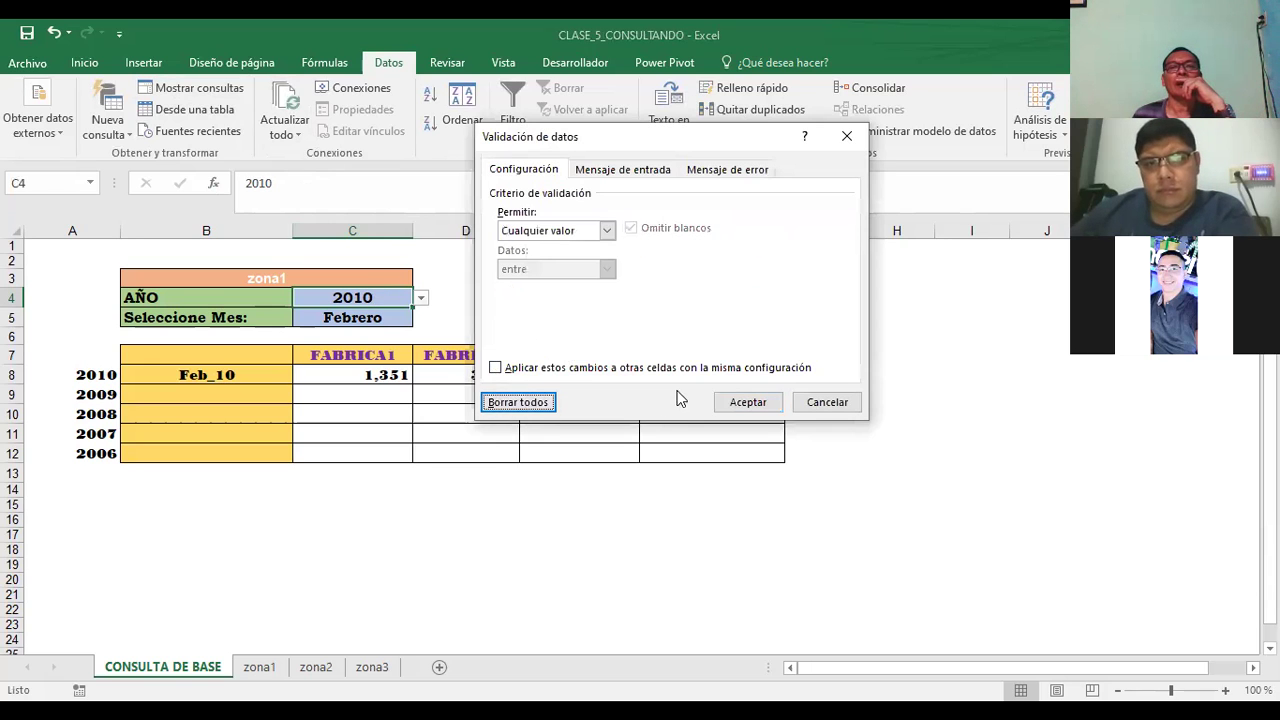
click(748, 402)
click(353, 294)
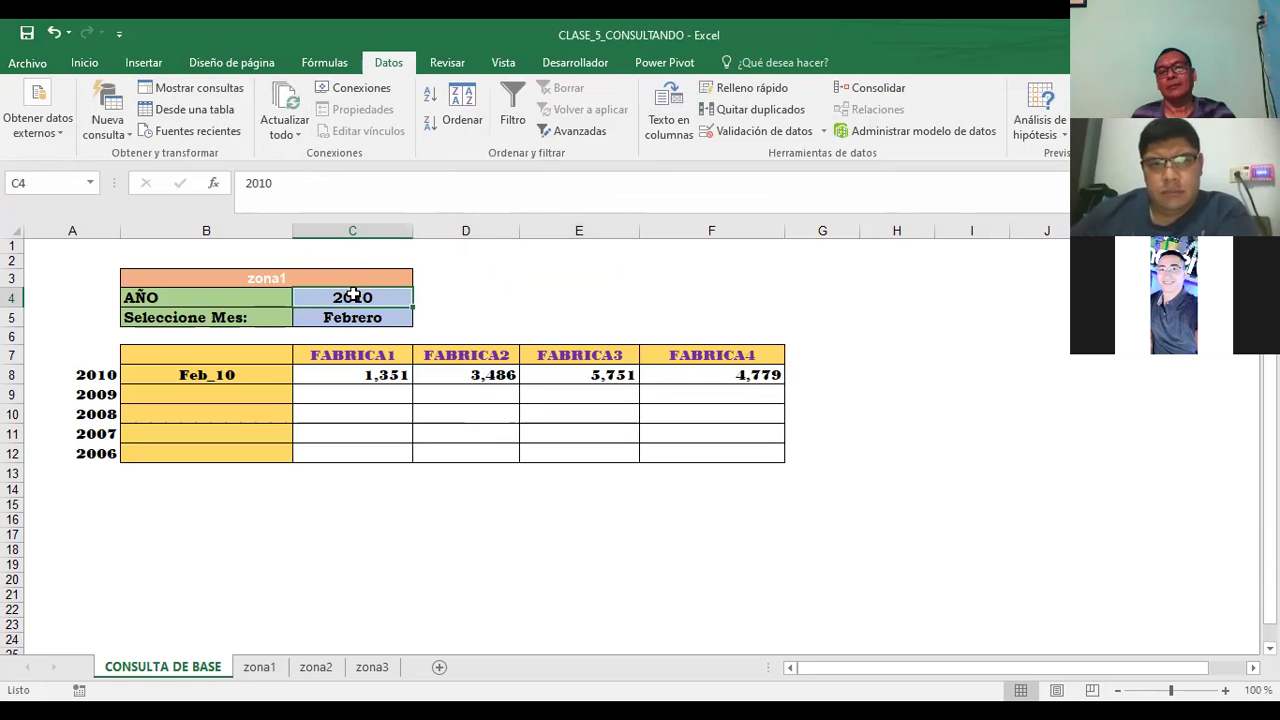
key(Delete)
click(668, 277)
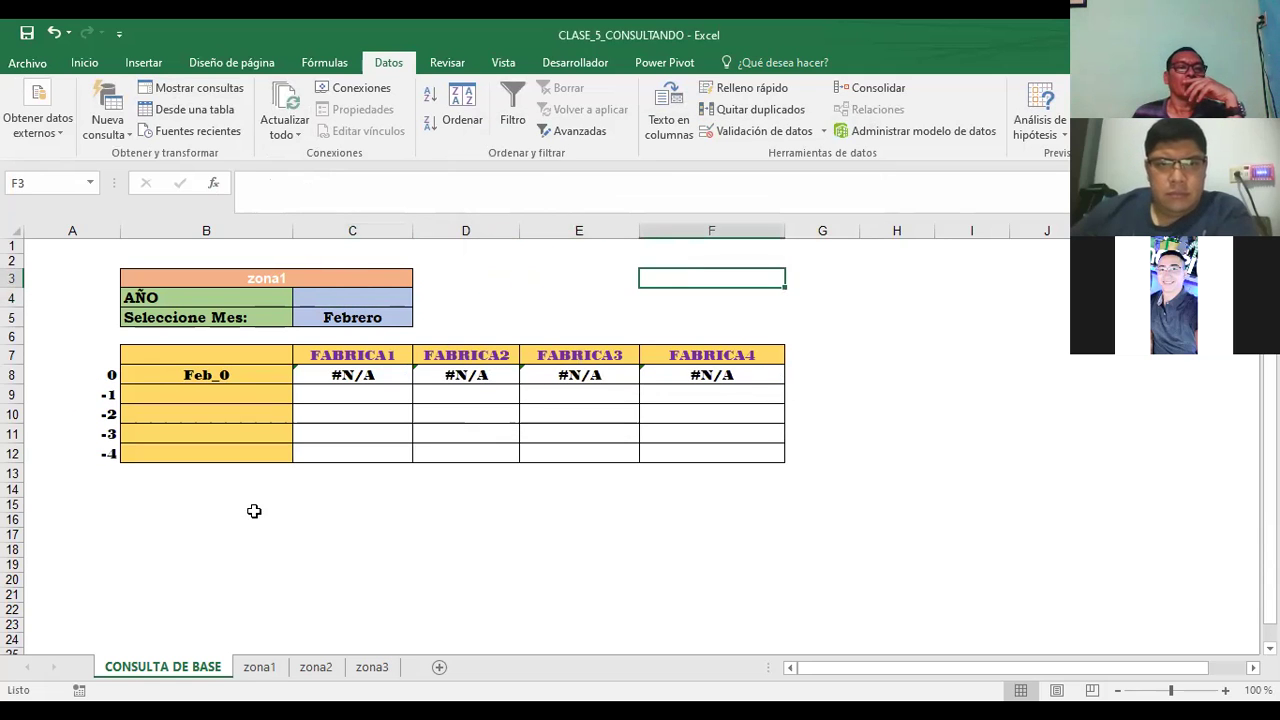
click(258, 668)
scroll(82, 401, down, 7)
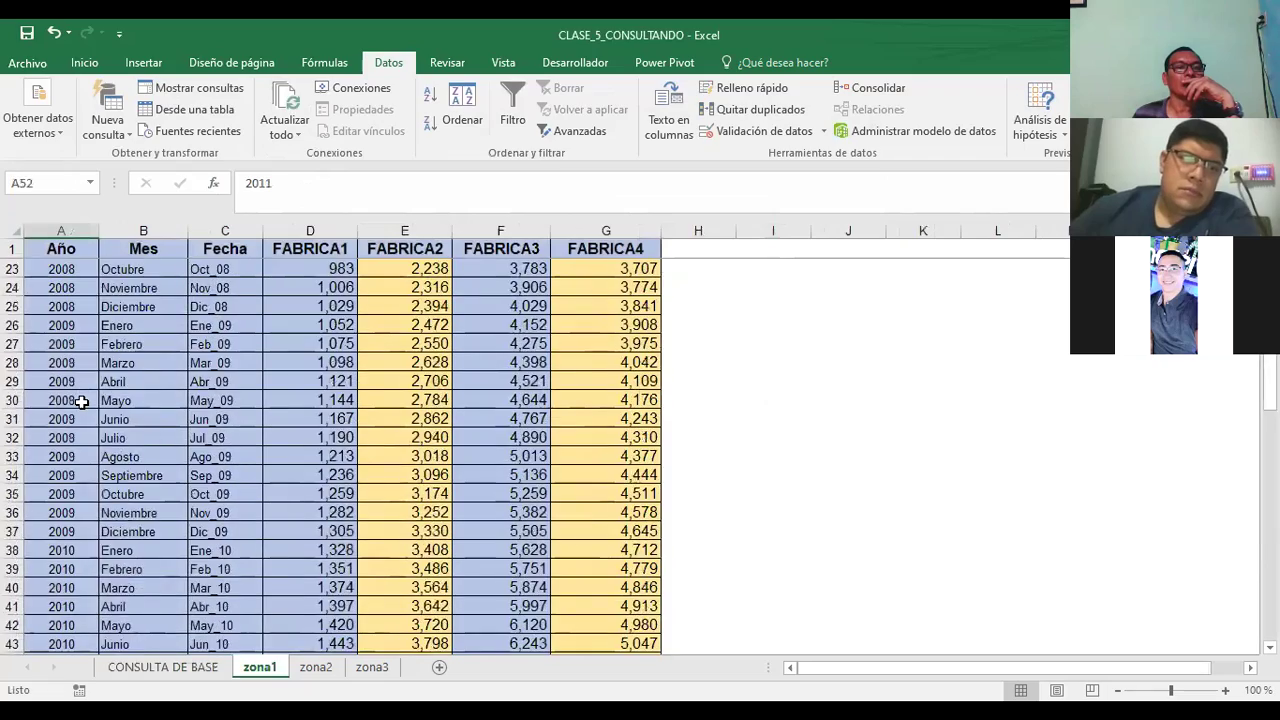
scroll(82, 401, up, 7)
scroll(80, 401, down, 5)
scroll(80, 401, down, 10)
scroll(80, 401, down, 4)
scroll(78, 403, down, 7)
scroll(78, 403, down, 3)
scroll(78, 403, up, 3)
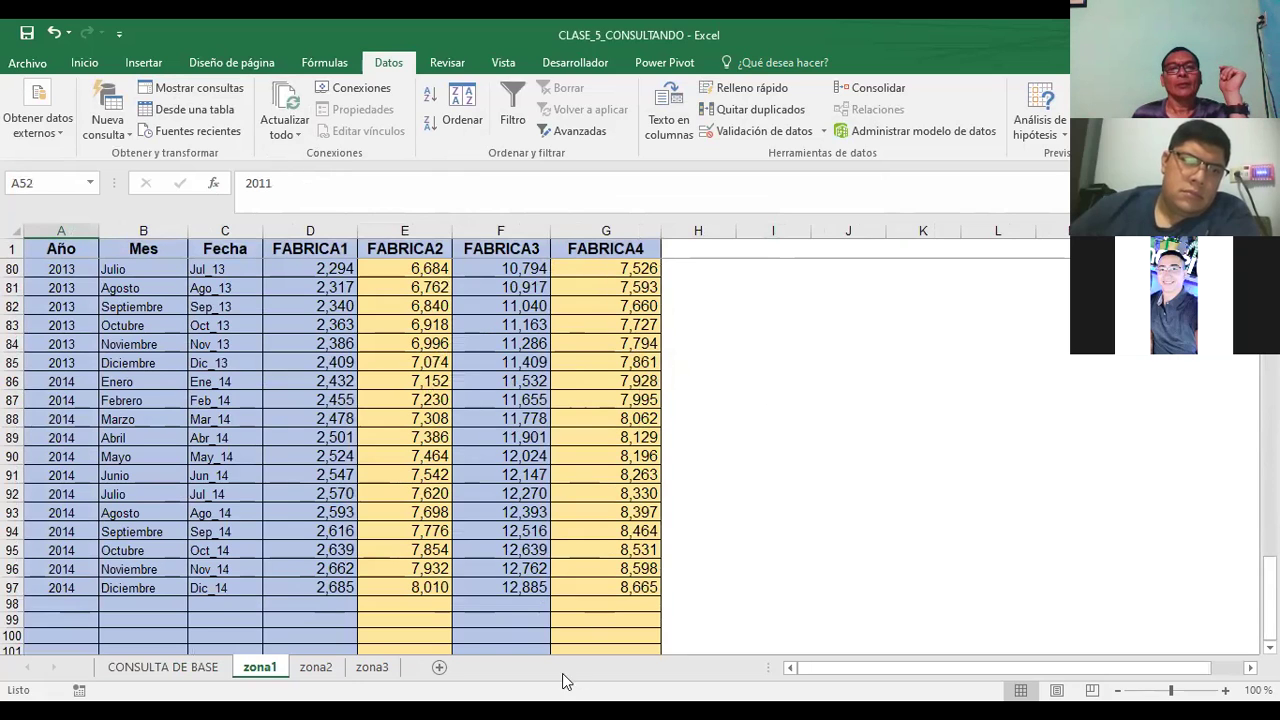
click(185, 666)
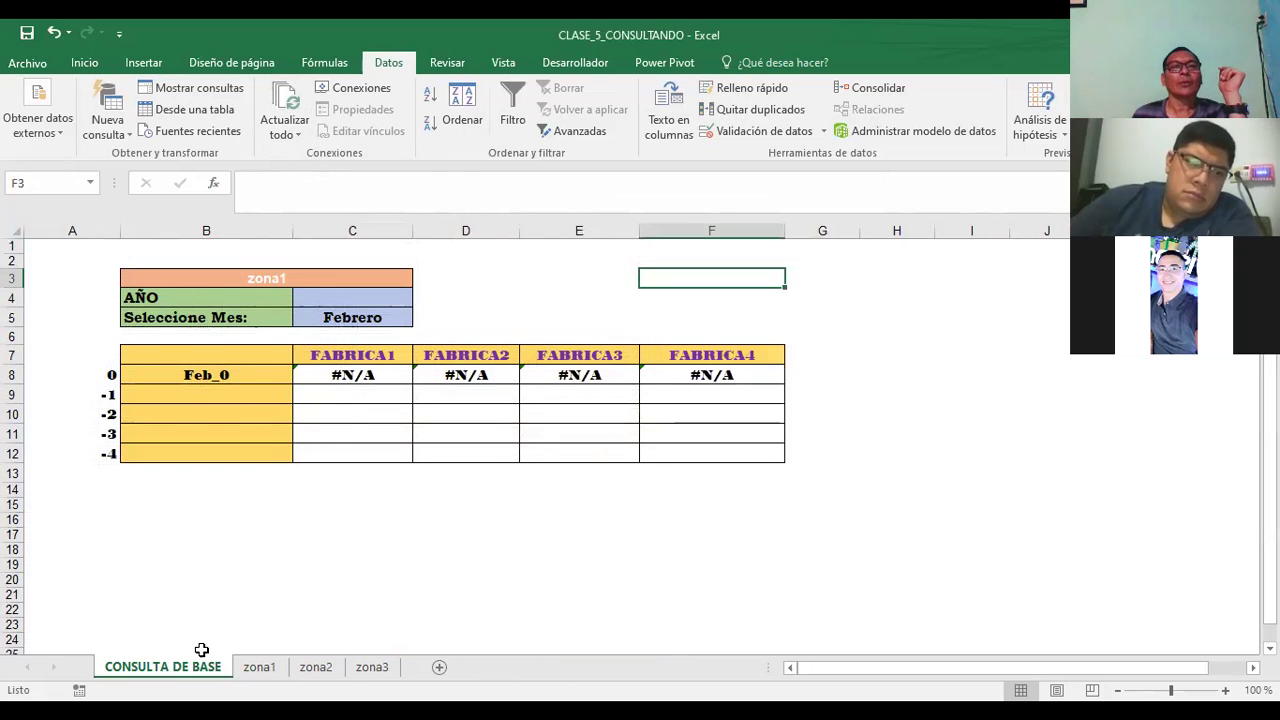
click(348, 300)
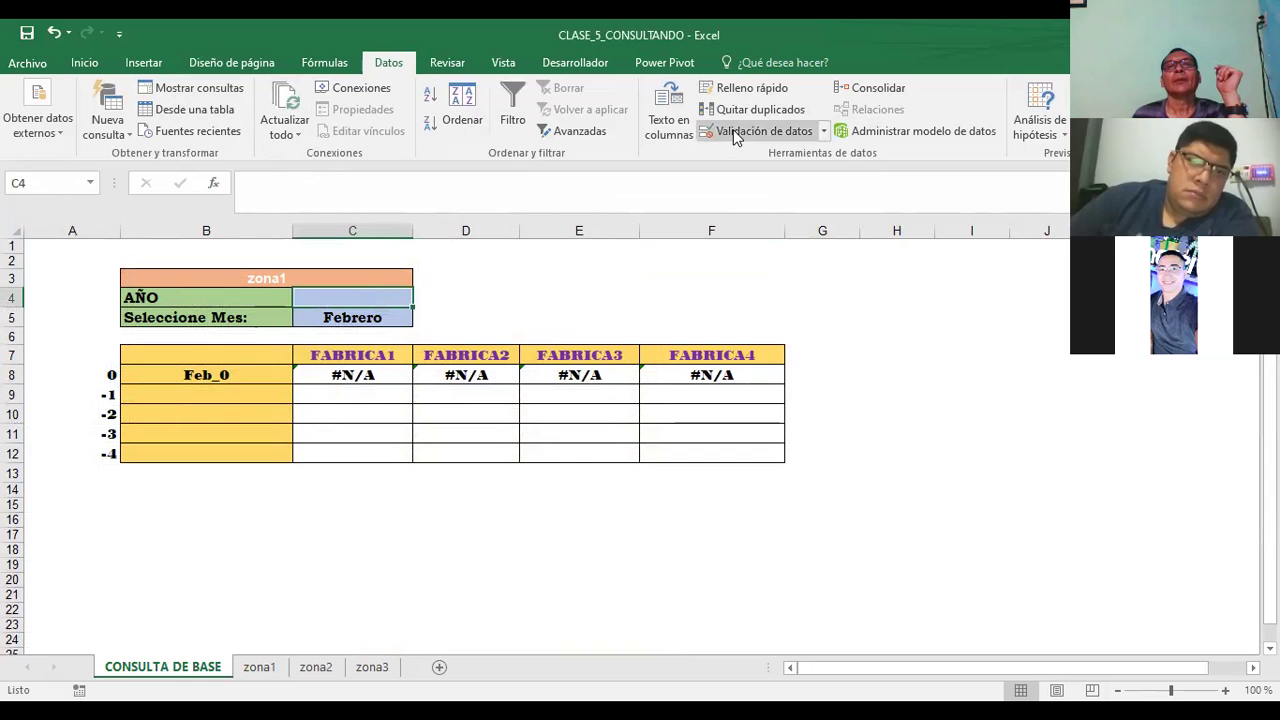
- Give C4 a List validation with source 2007;2008;2009;2010;2011;2012;2013;2014
click(731, 131)
click(607, 231)
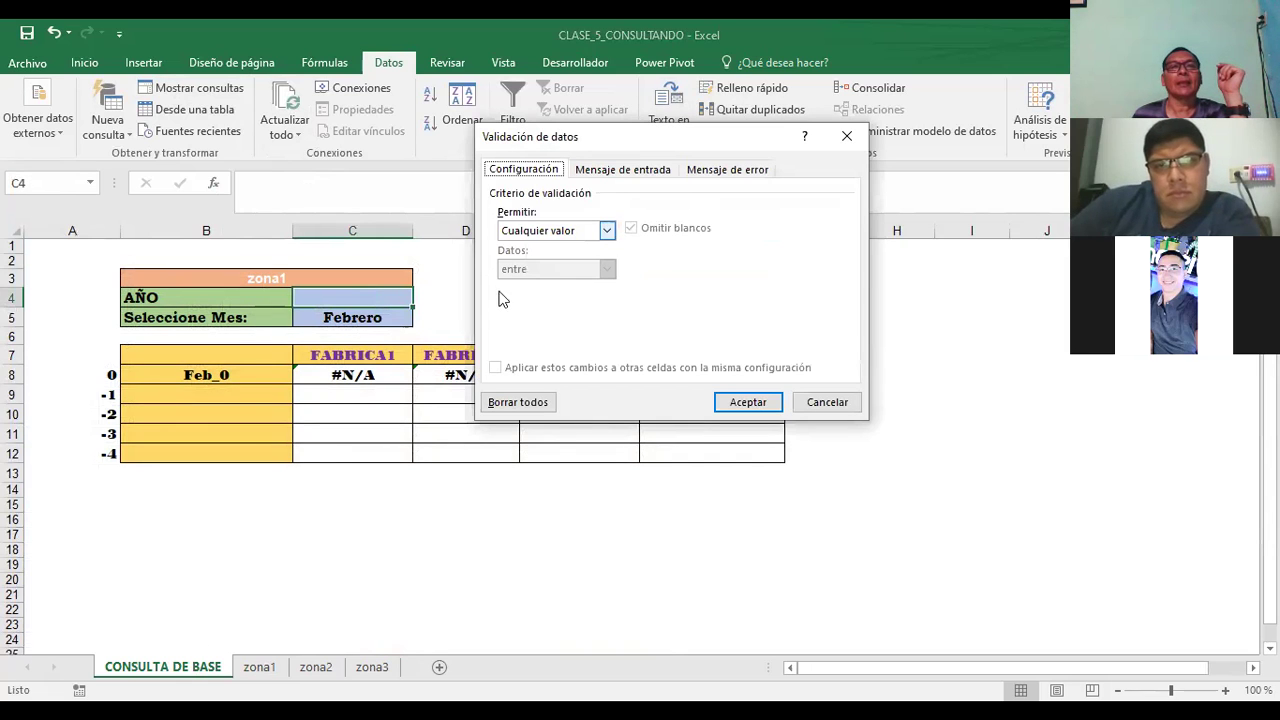
click(511, 285)
click(571, 304)
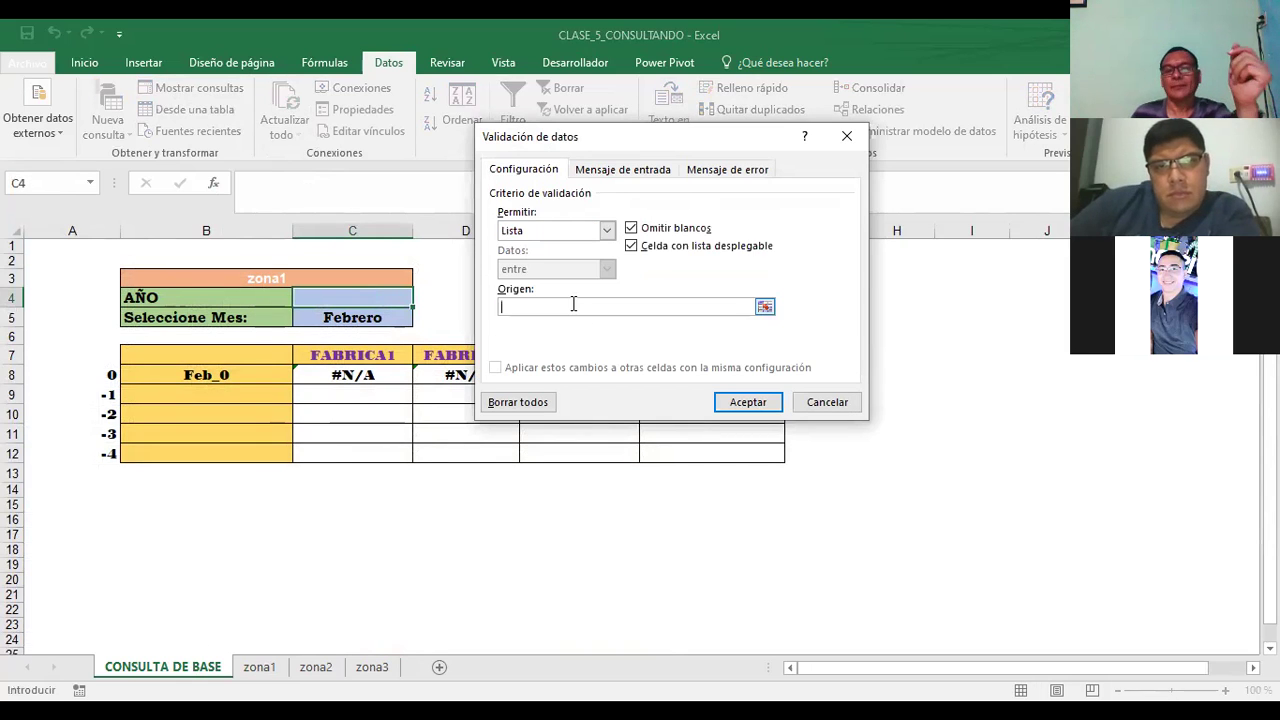
text(2007;2)
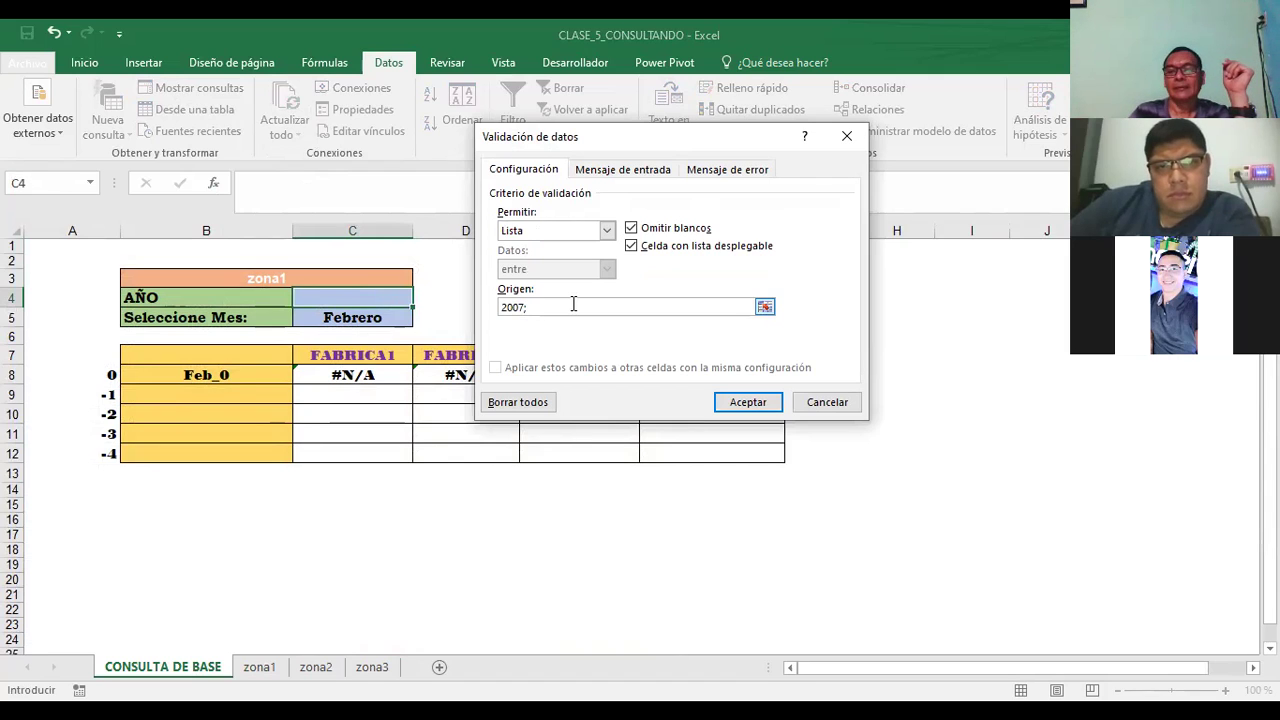
text(008;2009)
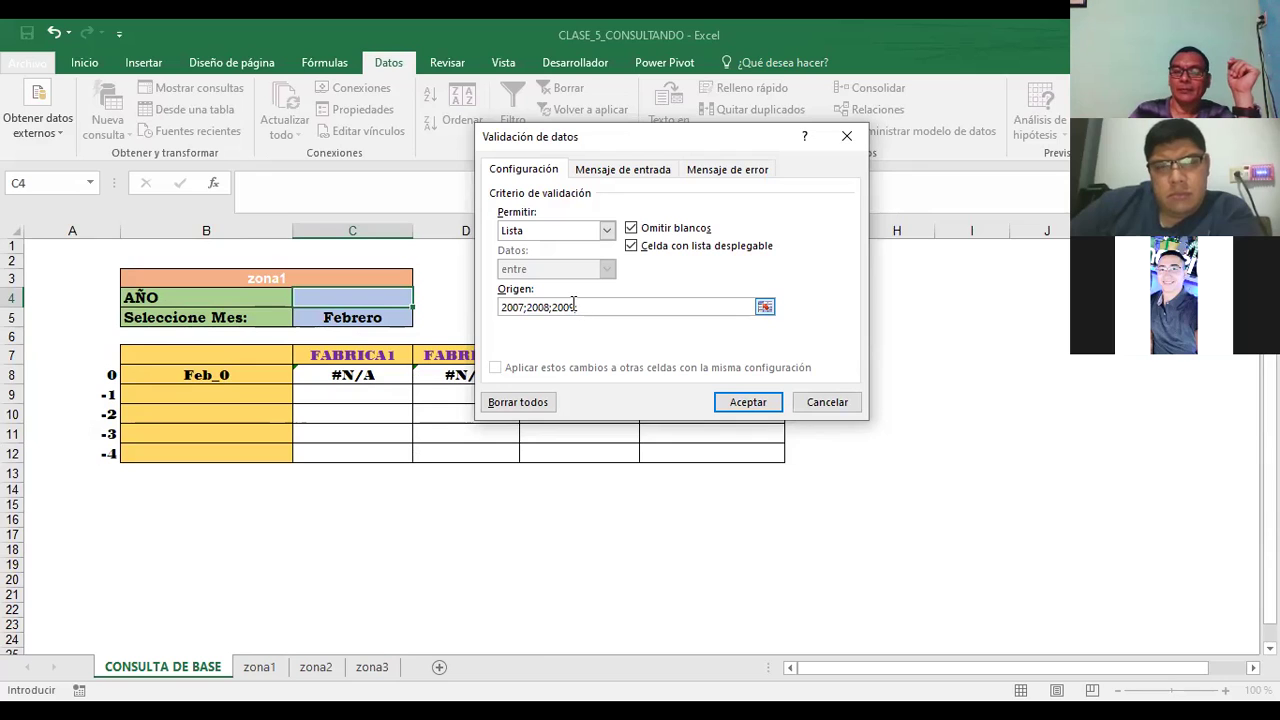
text(;2010;)
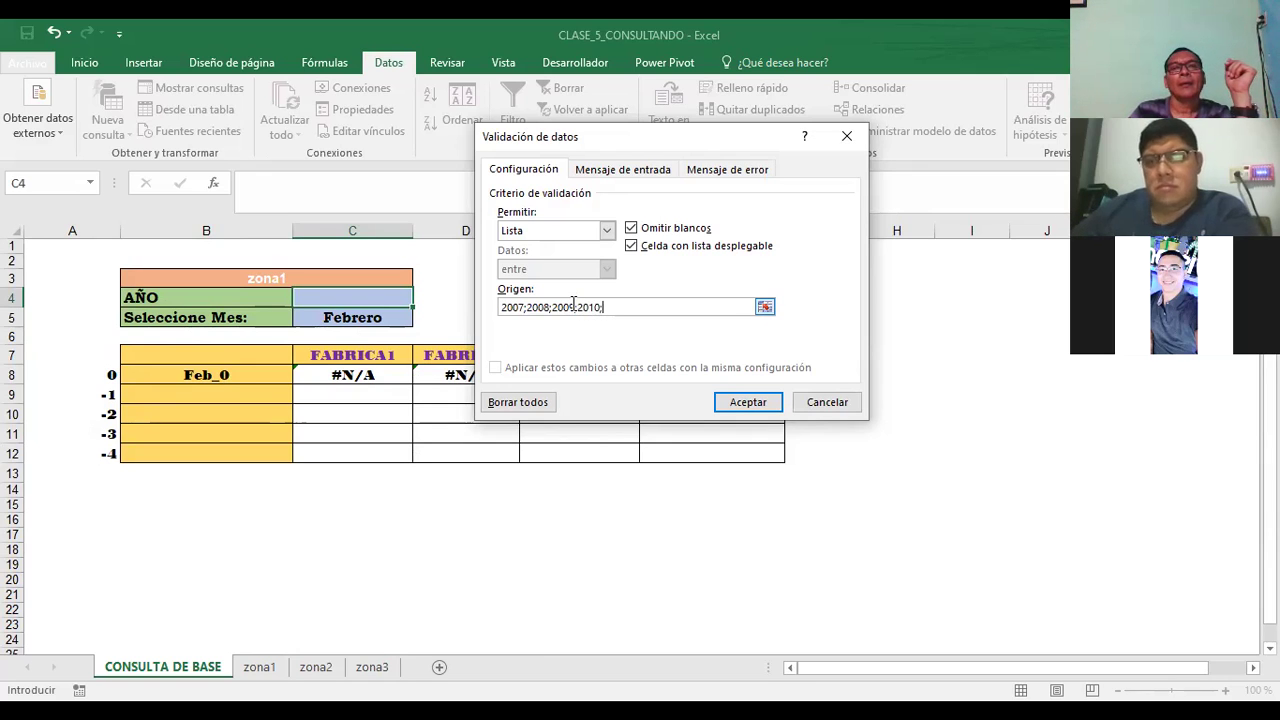
text(2011)
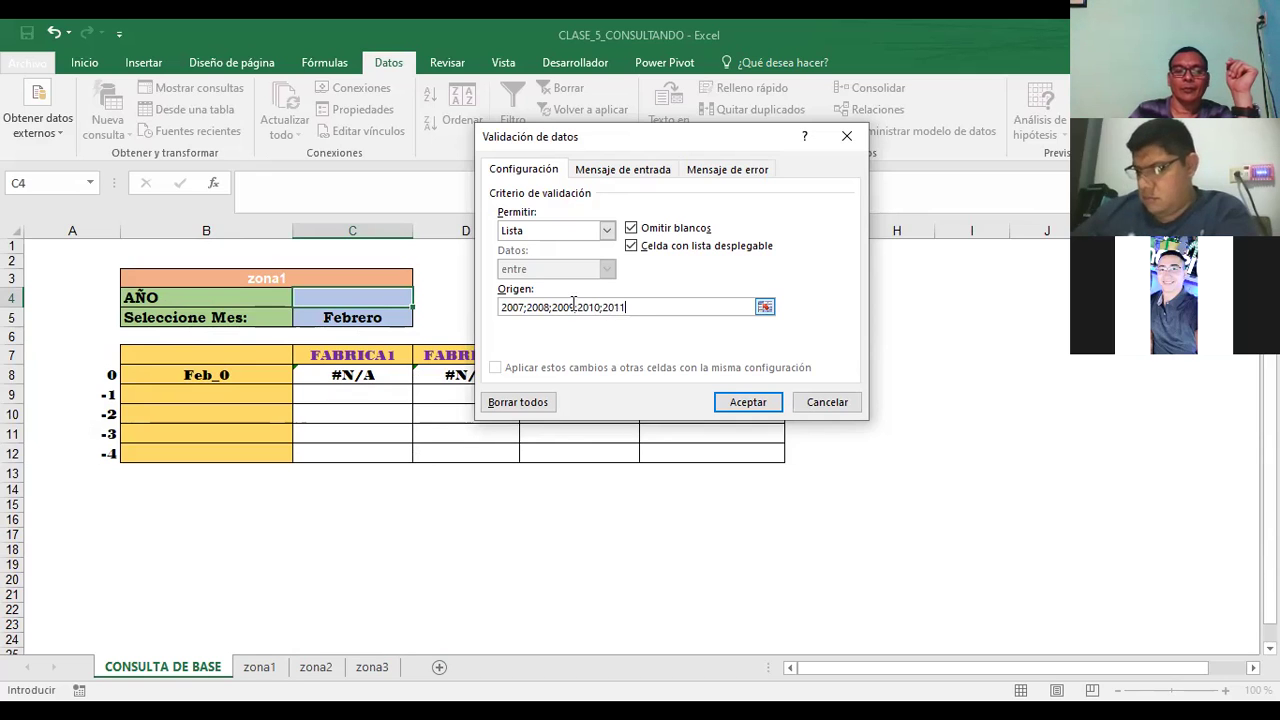
text(;2012;2013;2014)
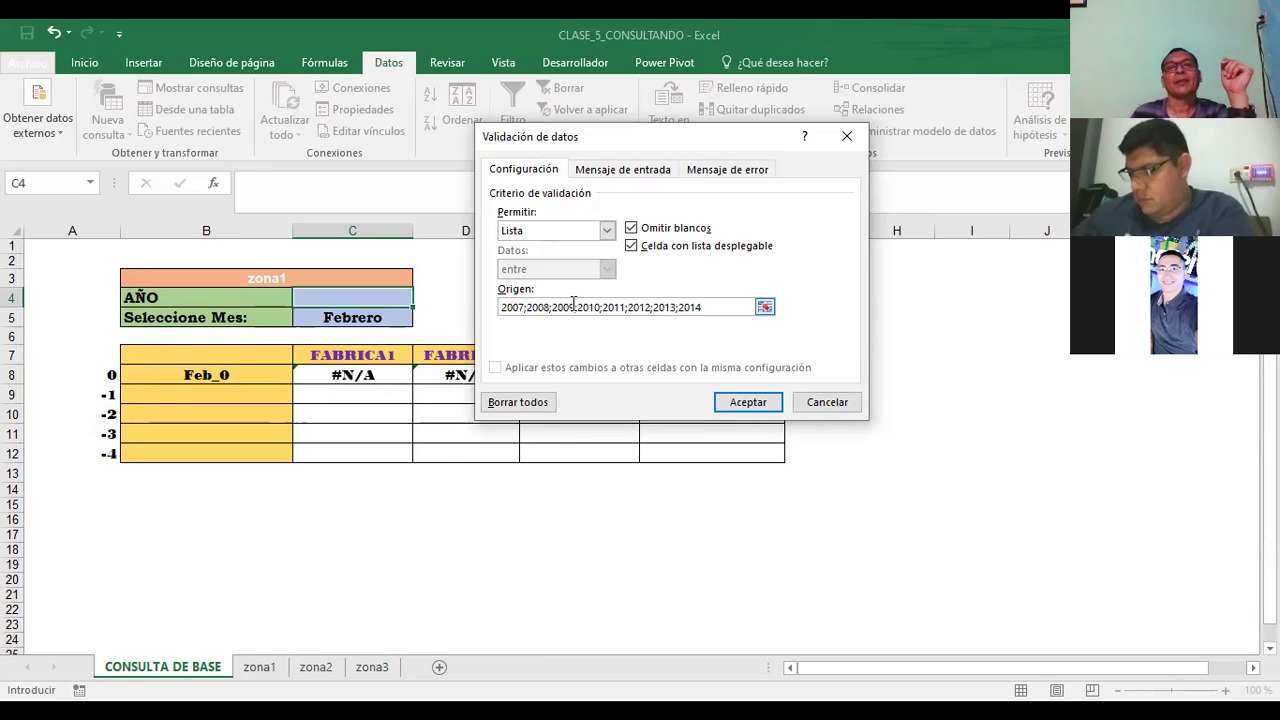
click(735, 405)
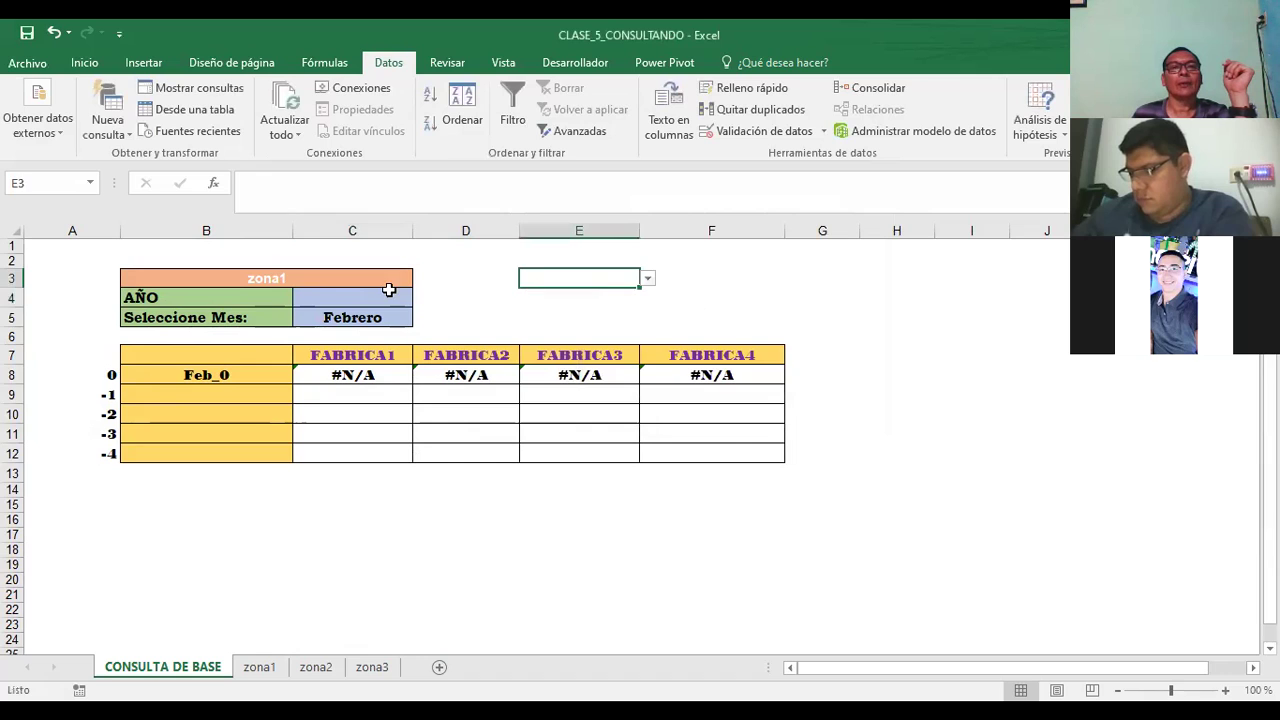
- Pick 2011, then 2008, then 2007 from the C4 year dropdown
click(422, 300)
click(341, 360)
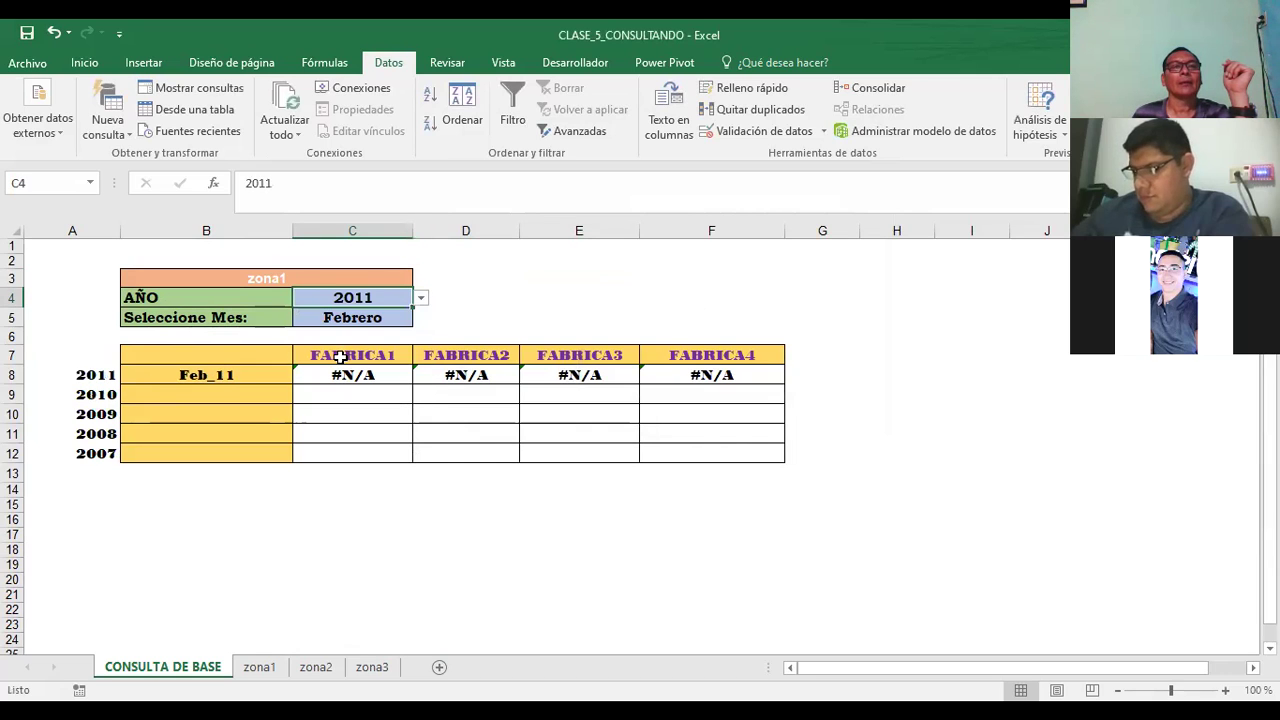
click(501, 272)
click(398, 298)
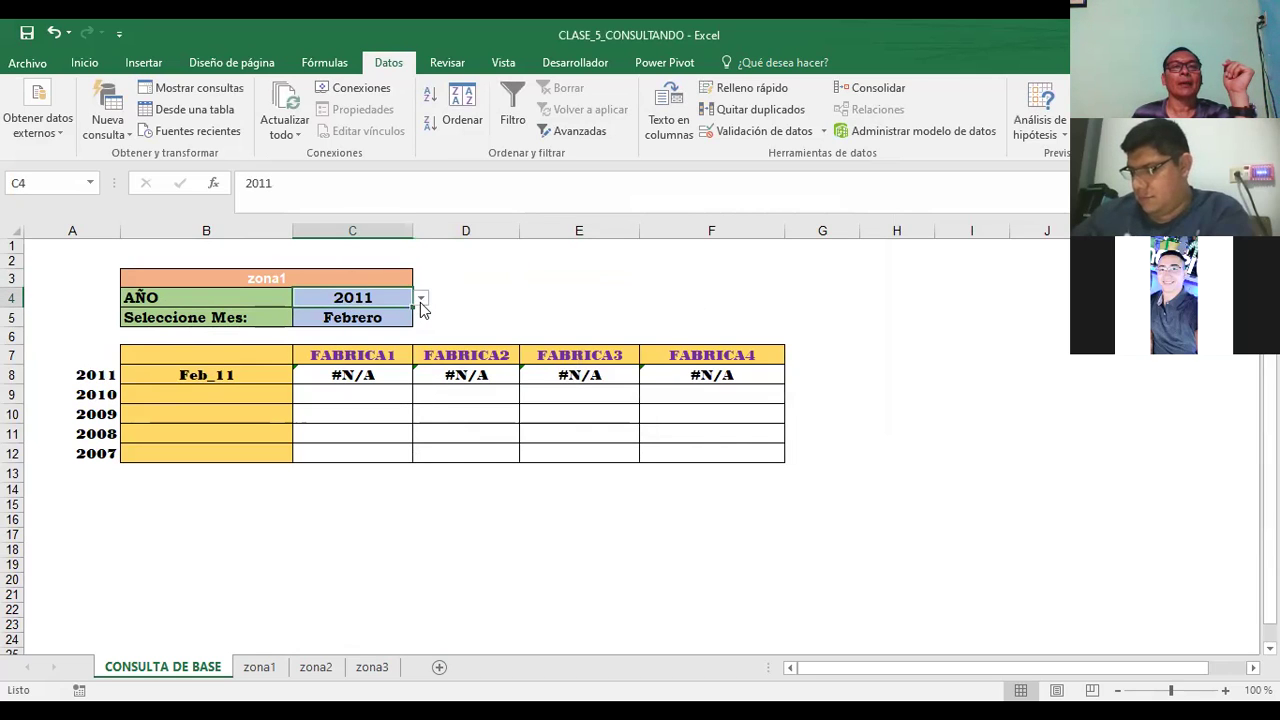
click(420, 300)
click(352, 327)
click(570, 259)
click(390, 298)
click(420, 298)
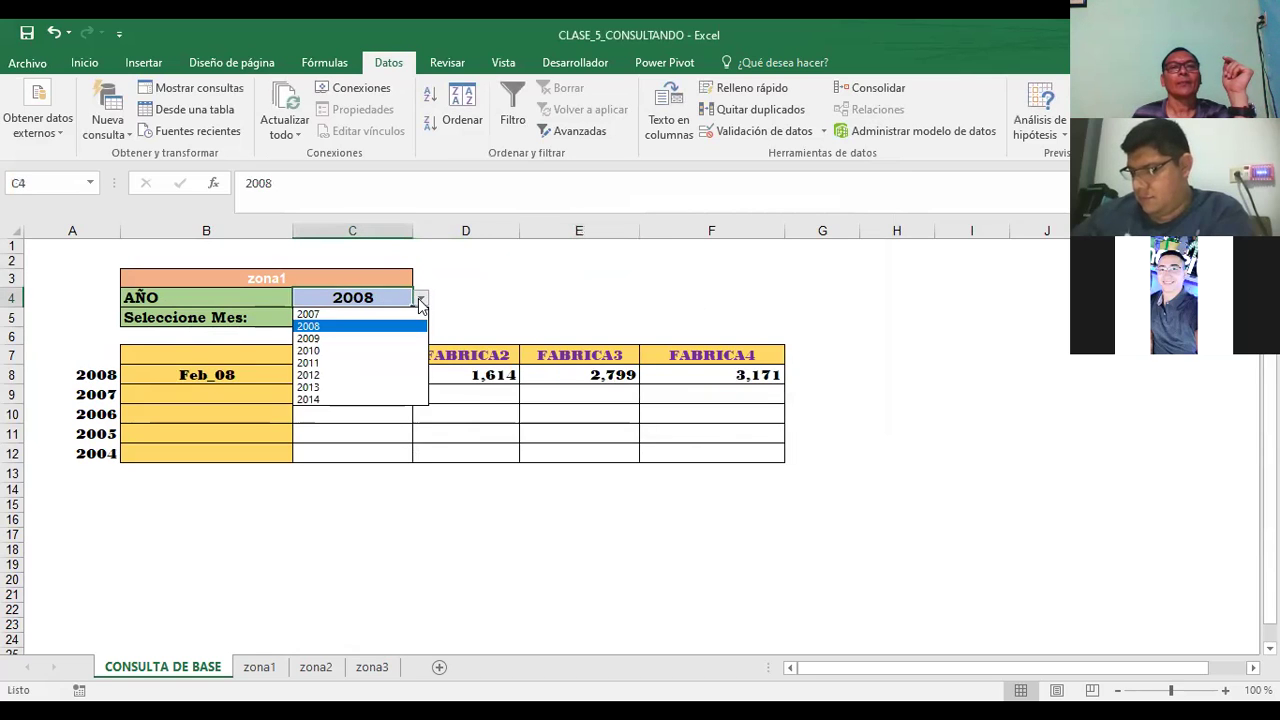
click(309, 315)
click(509, 277)
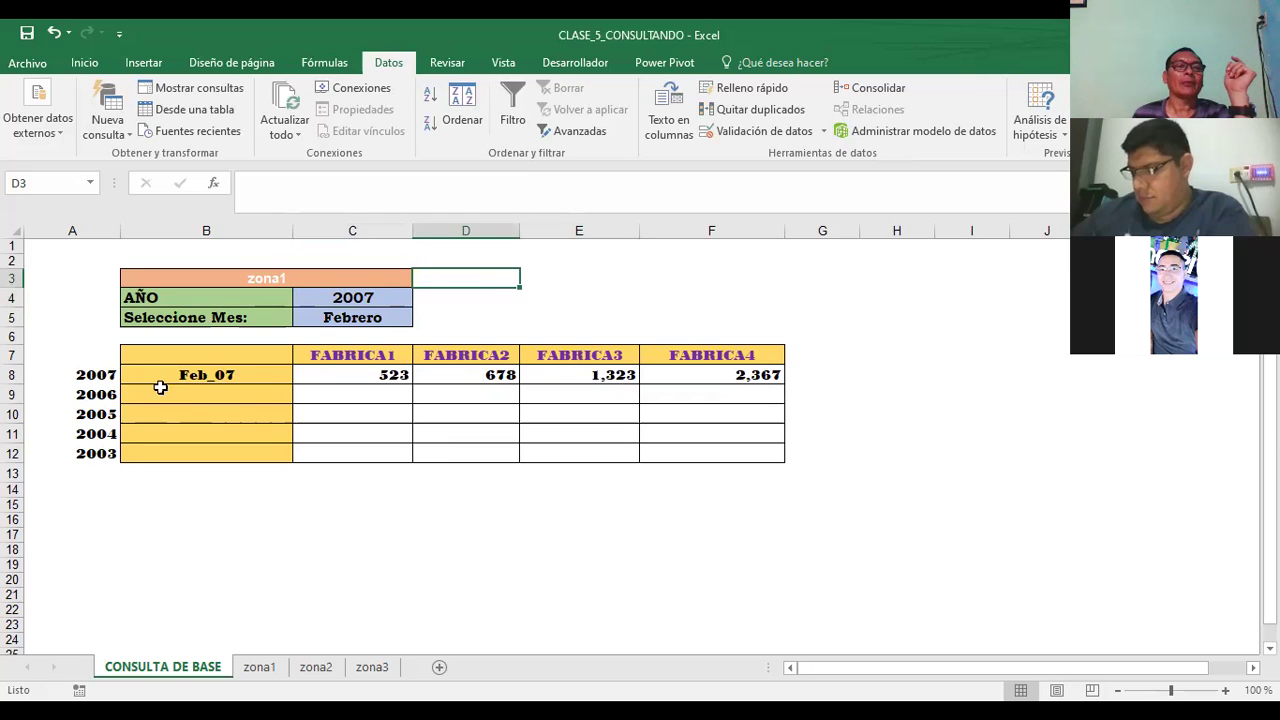
- Check C4 and C5 against the Feb_07 results 523, 678, 1,323 and 2,367
click(341, 298)
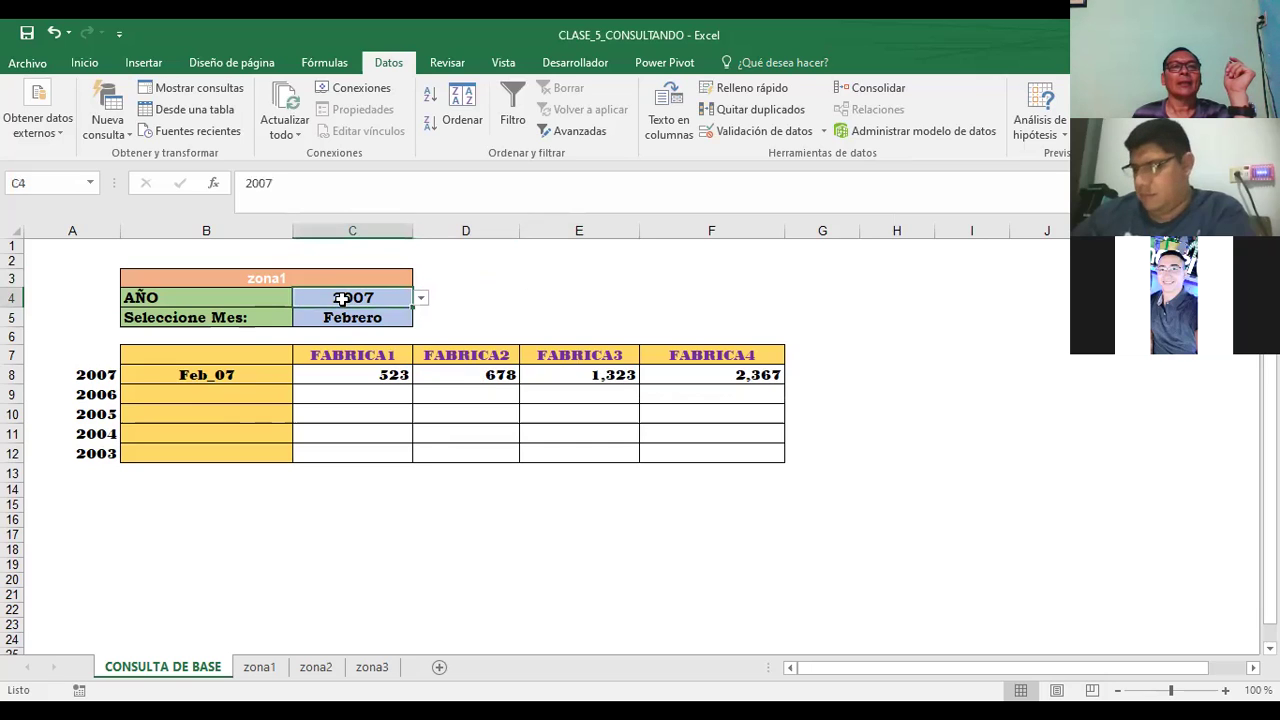
click(347, 317)
click(378, 297)
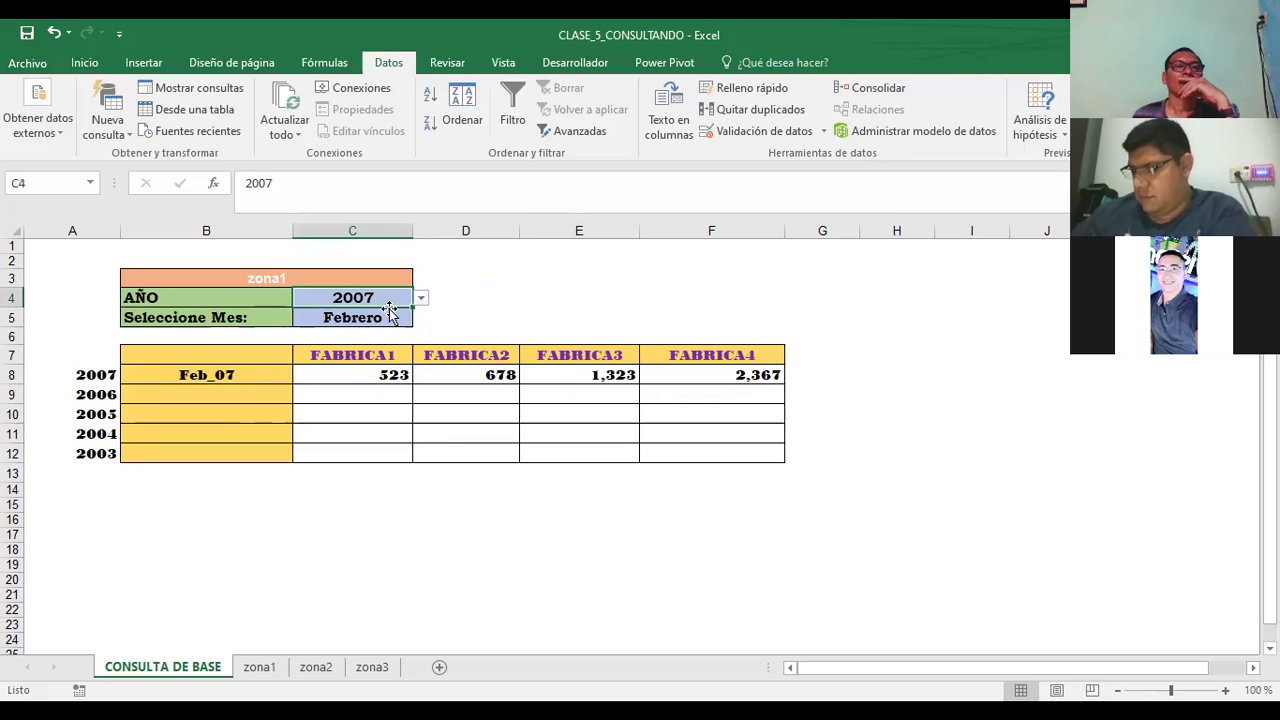
click(374, 320)
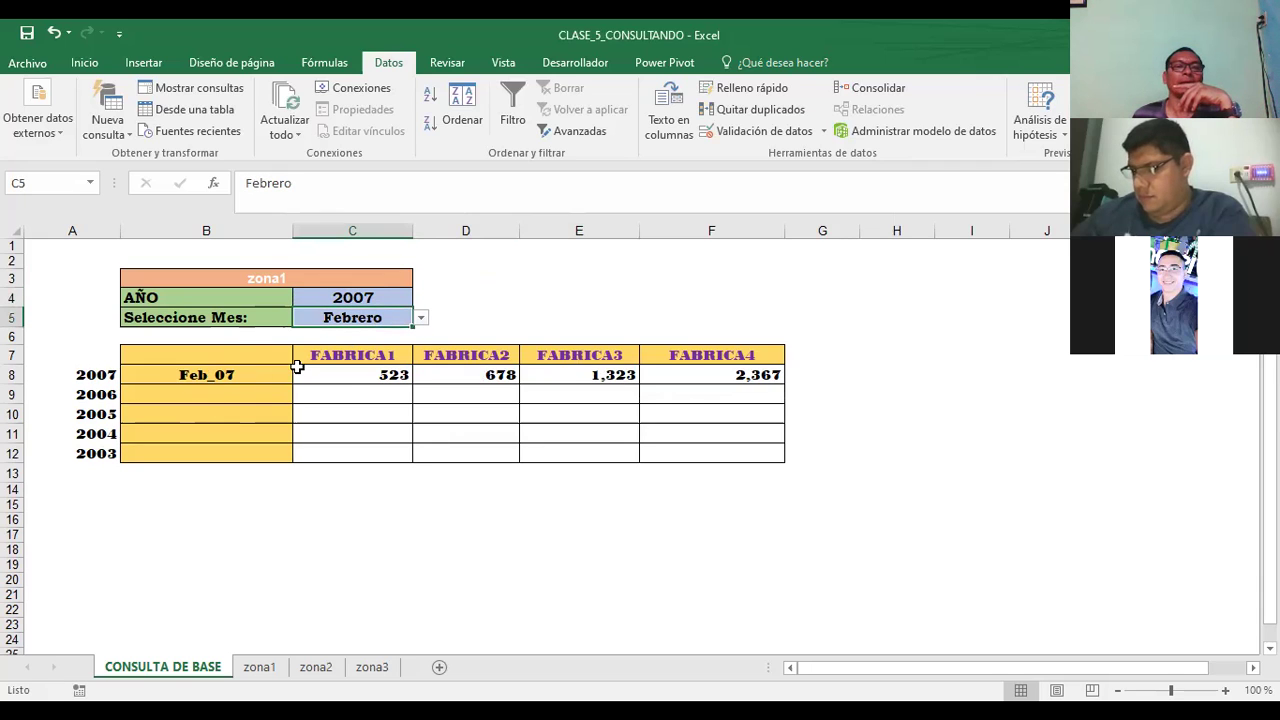
click(521, 284)
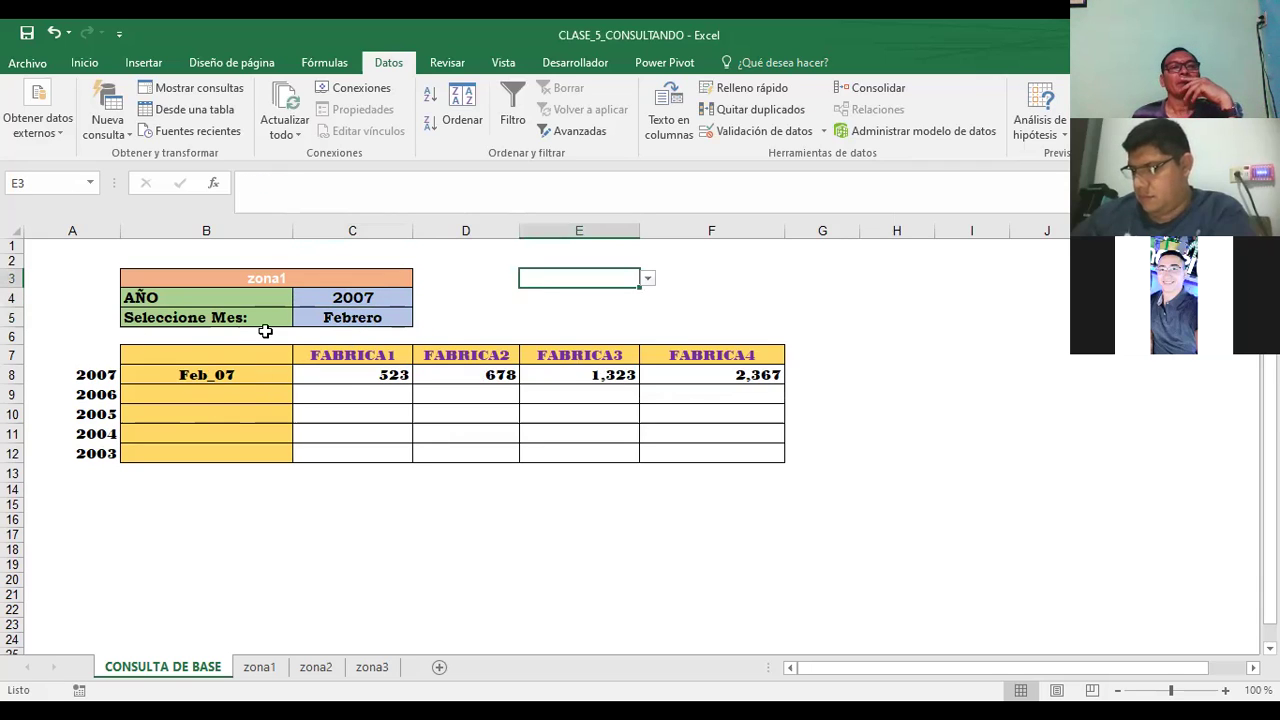
click(352, 317)
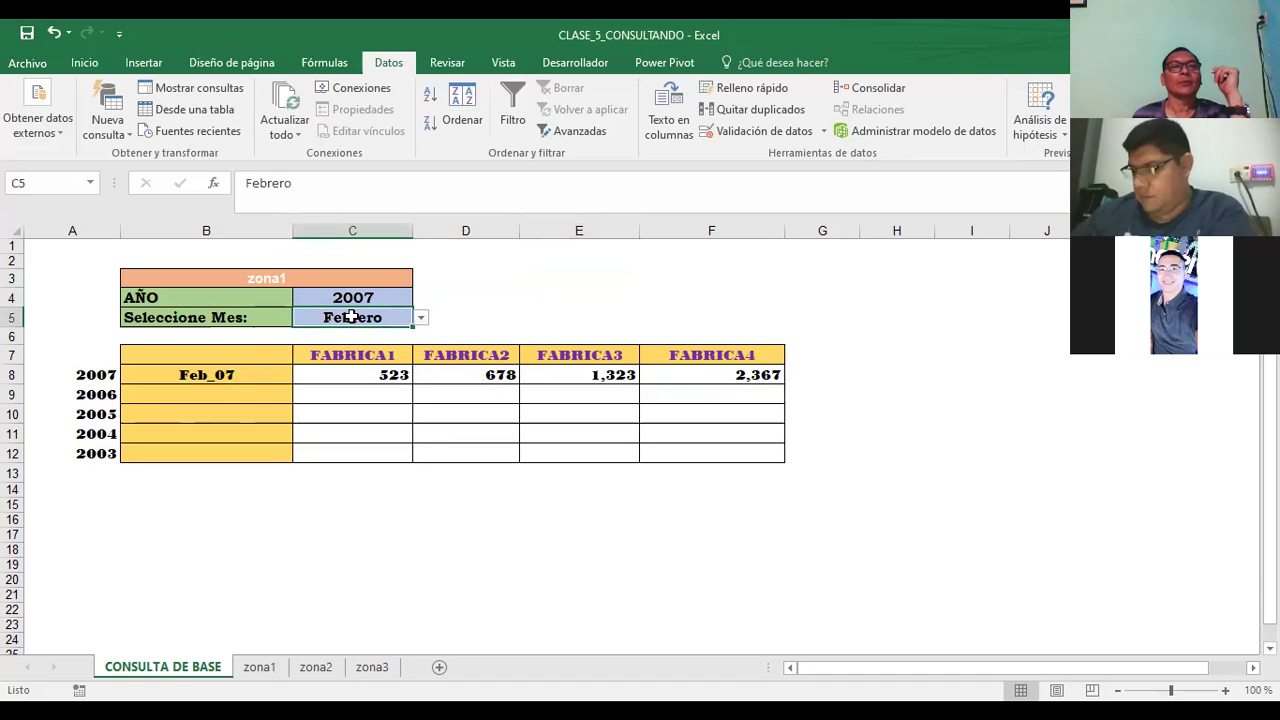
click(752, 141)
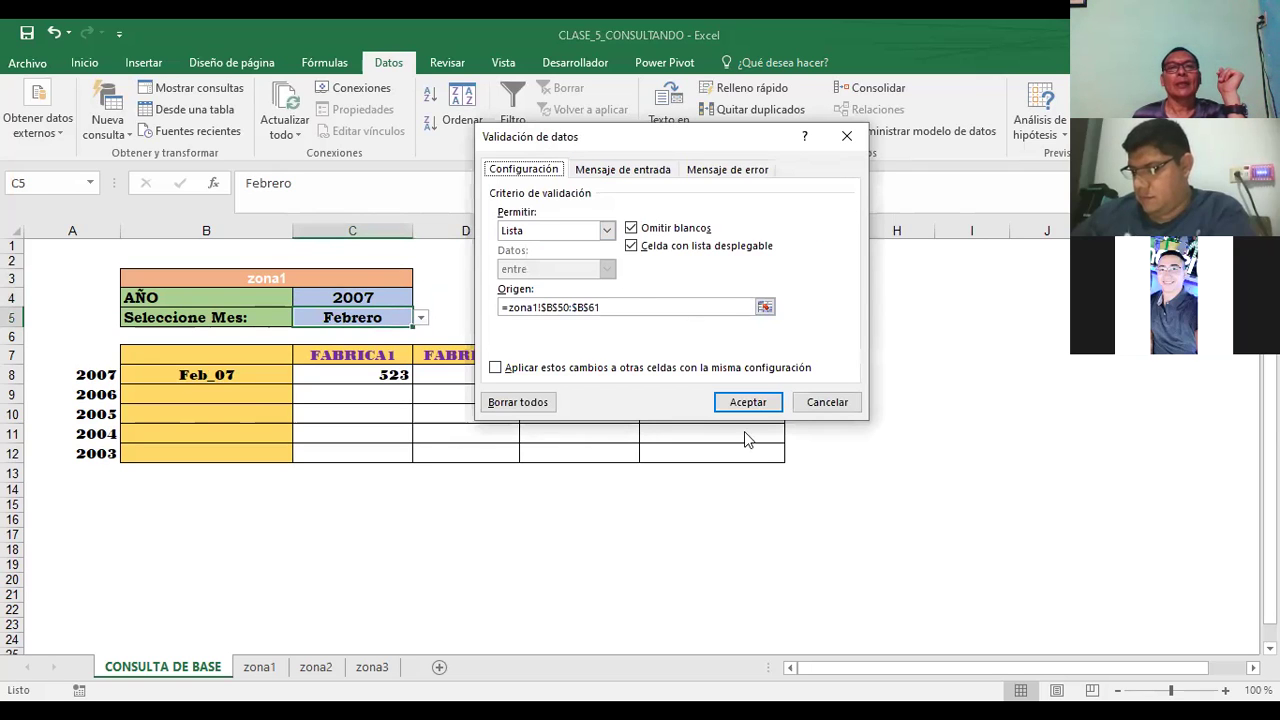
click(823, 406)
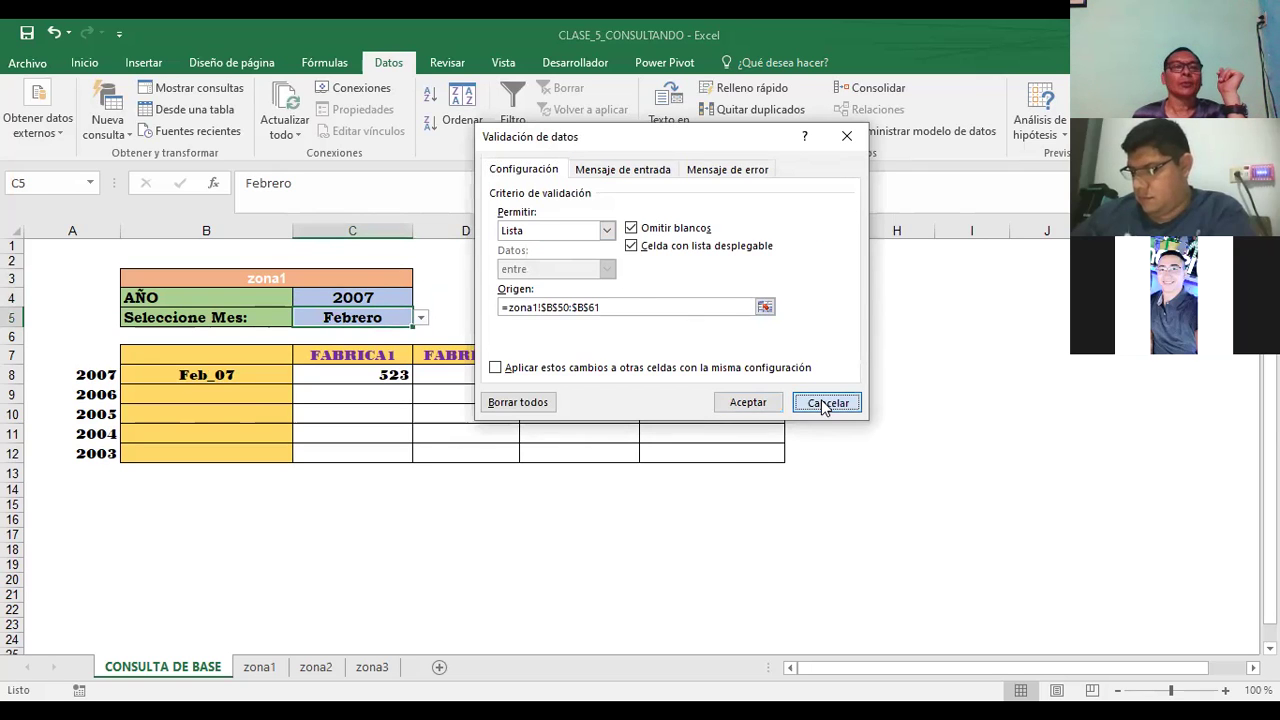
click(259, 668)
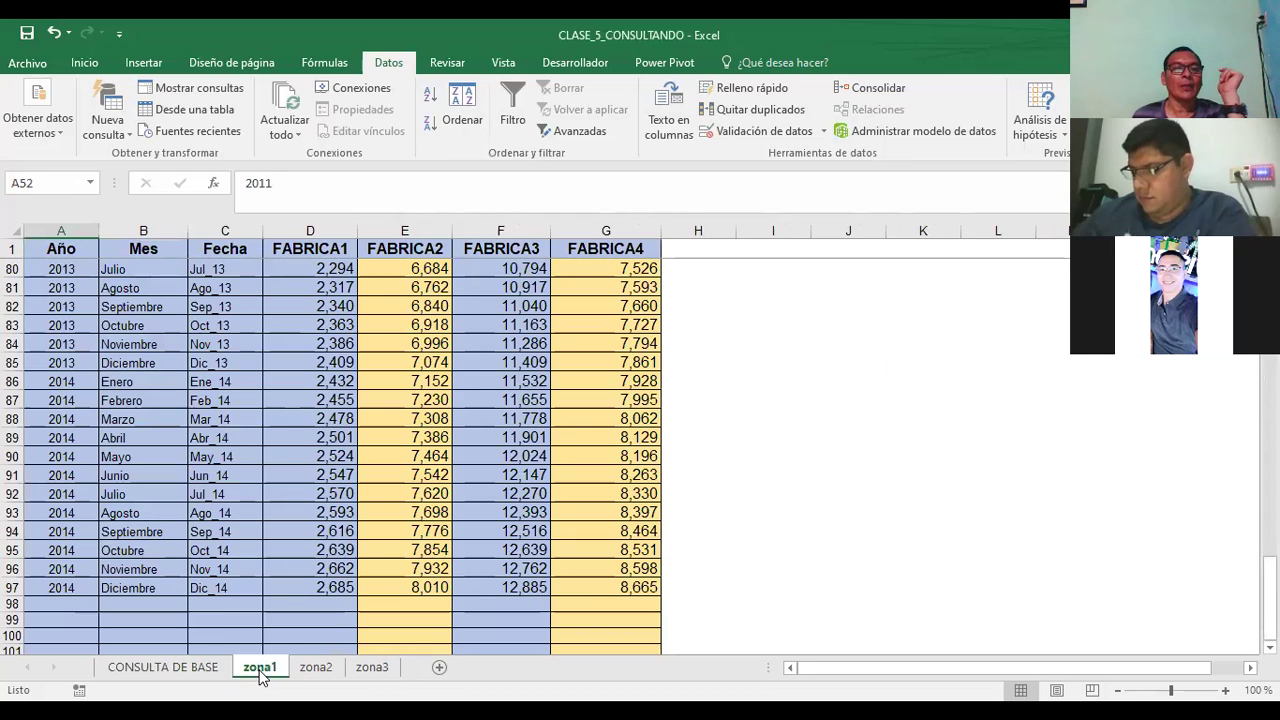
click(315, 667)
click(372, 667)
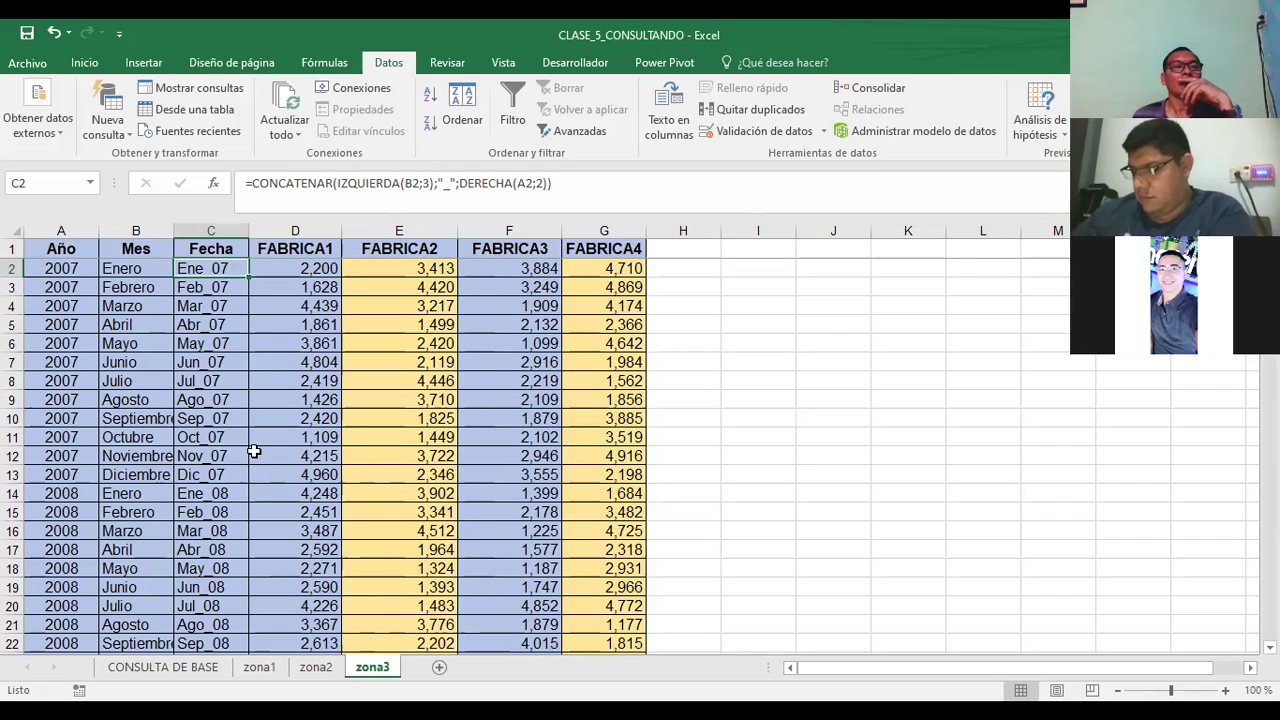
drag(137, 270, 153, 485)
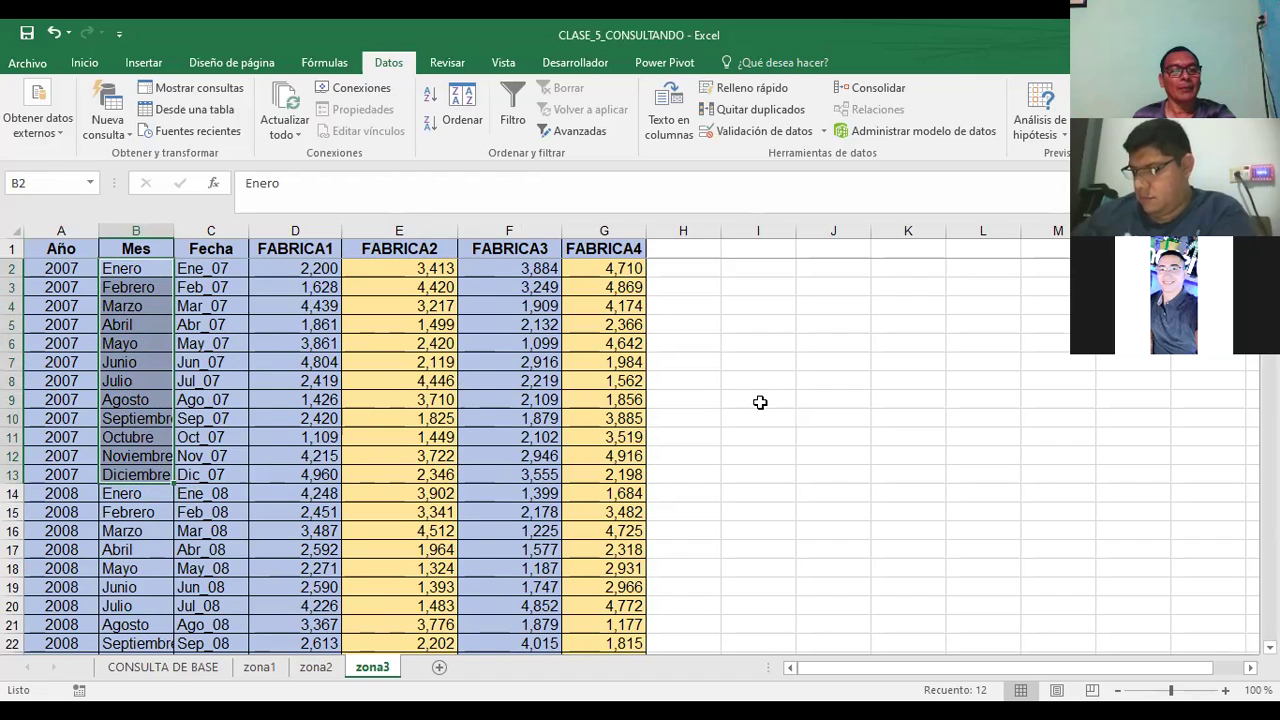
click(145, 674)
click(585, 298)
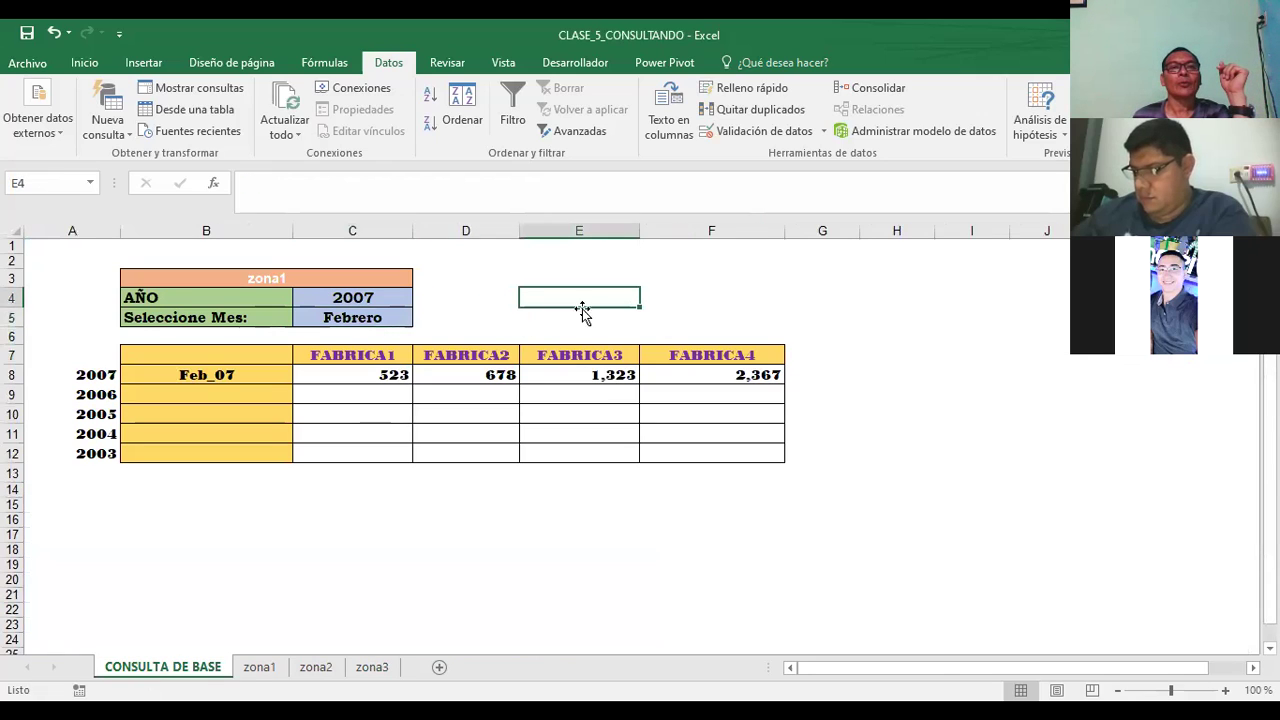
click(368, 322)
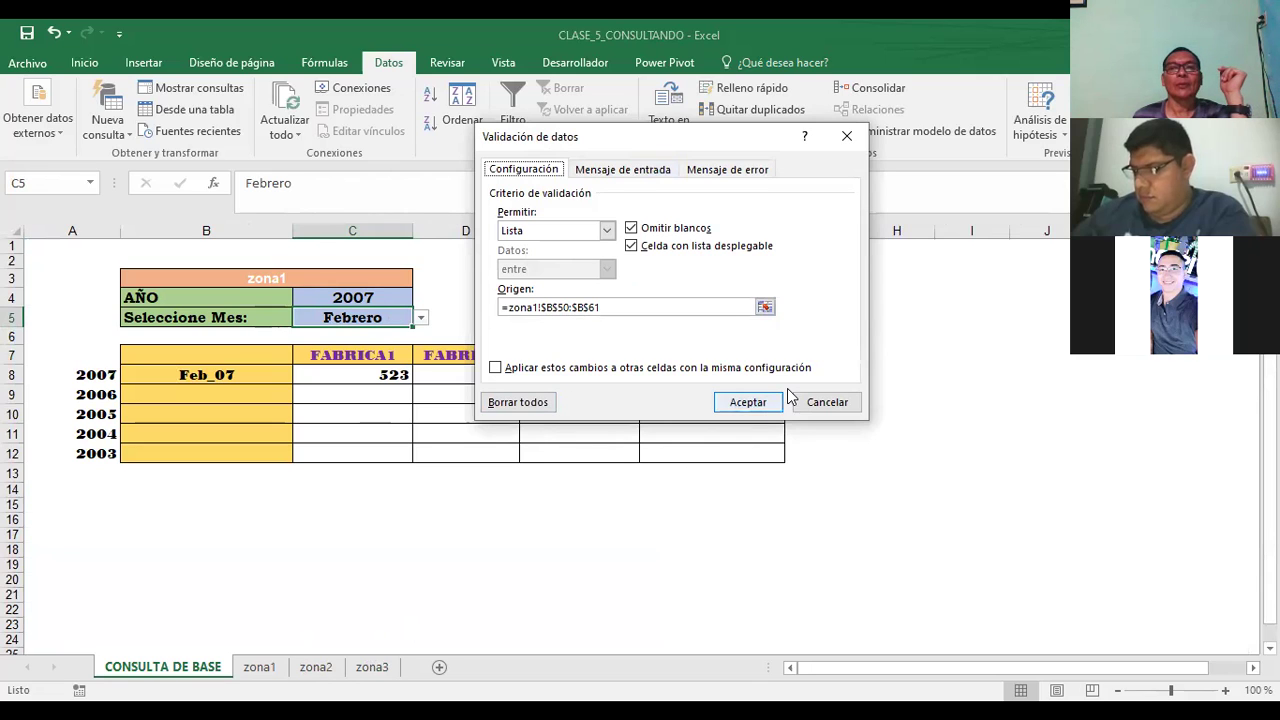
click(819, 408)
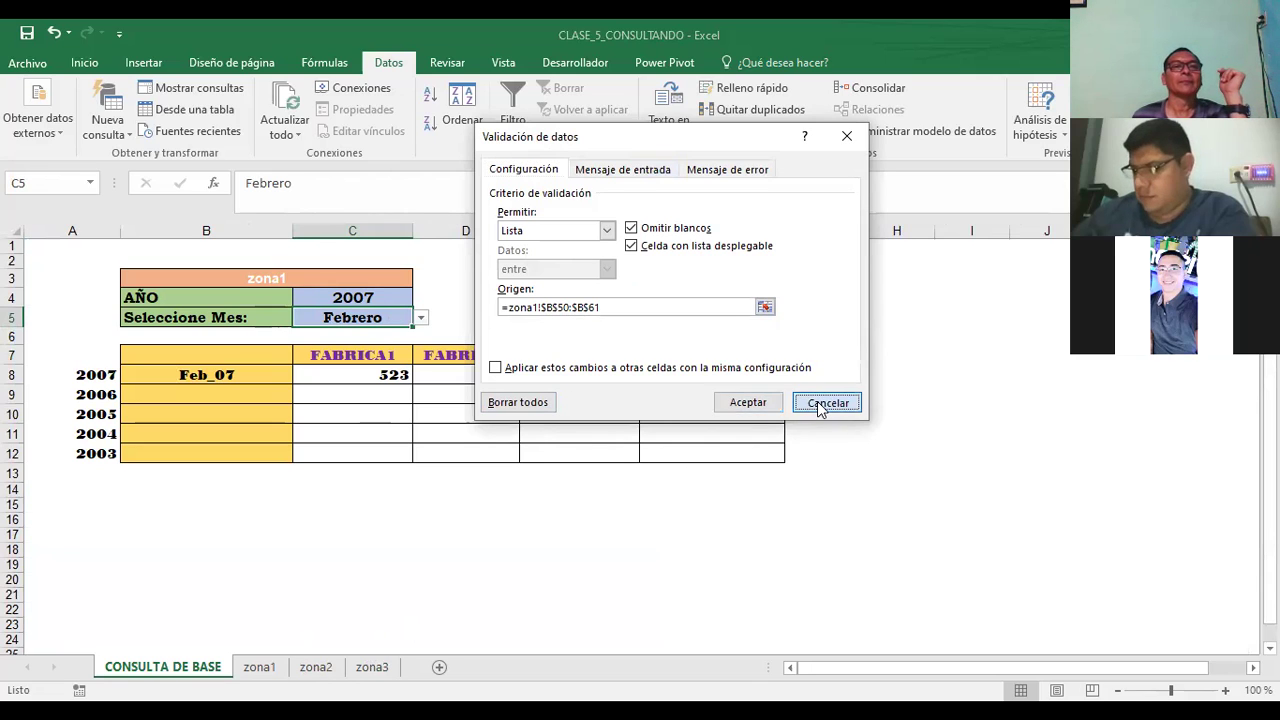
click(625, 280)
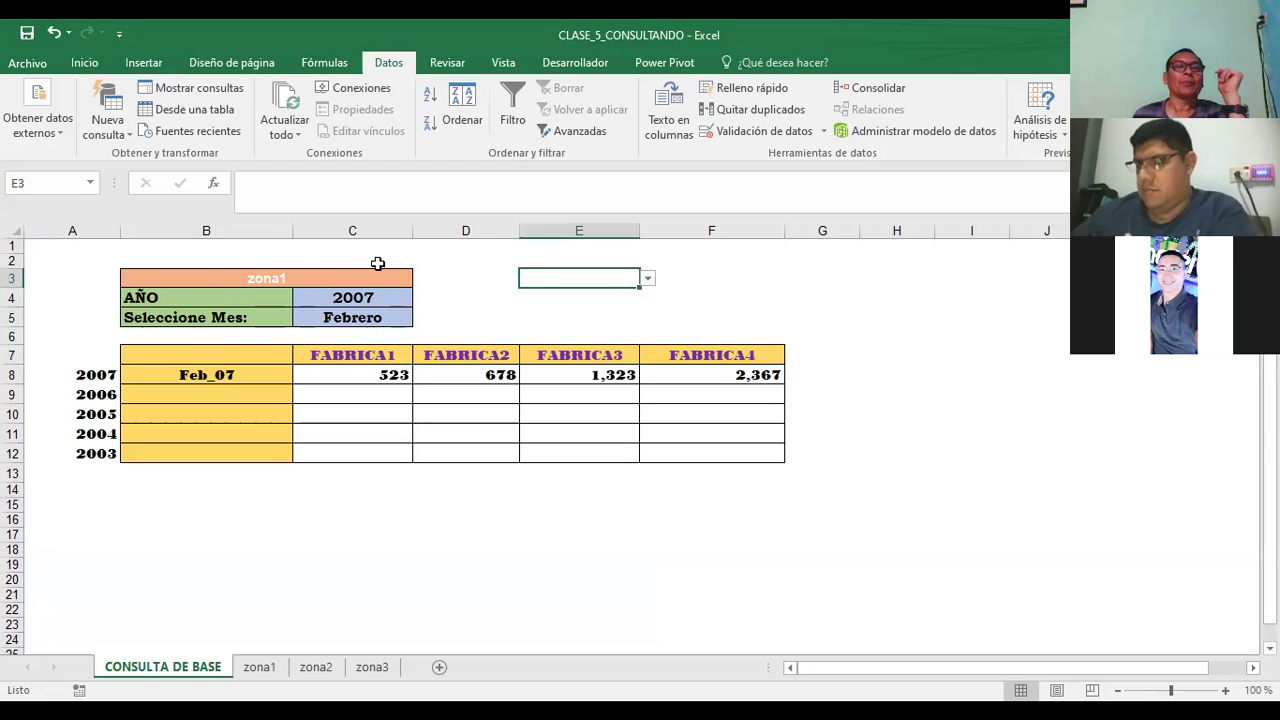
click(246, 275)
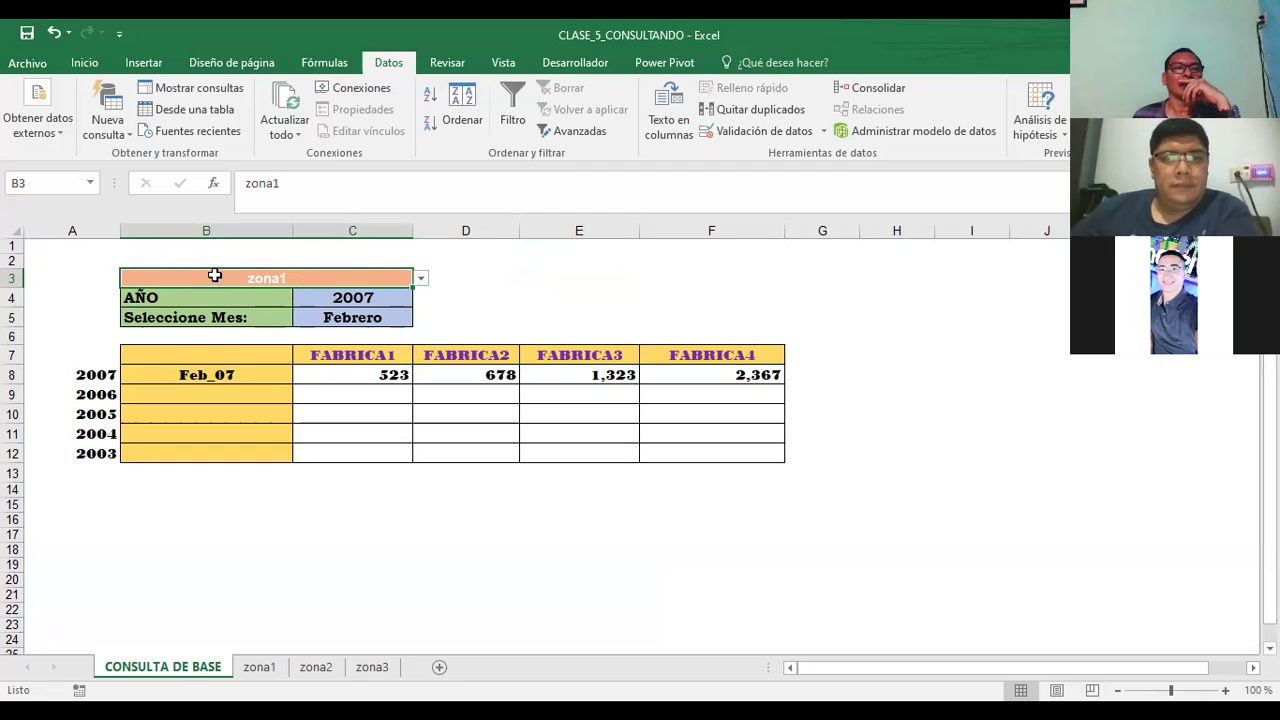
click(420, 283)
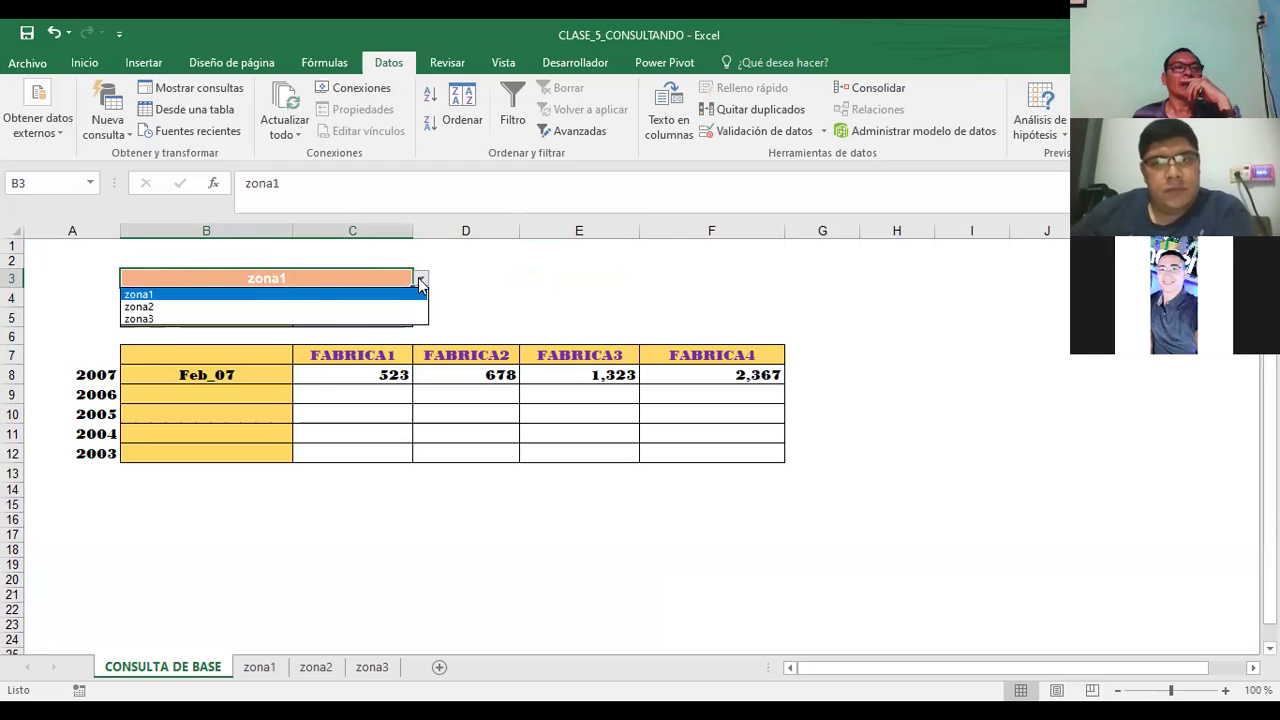
click(167, 305)
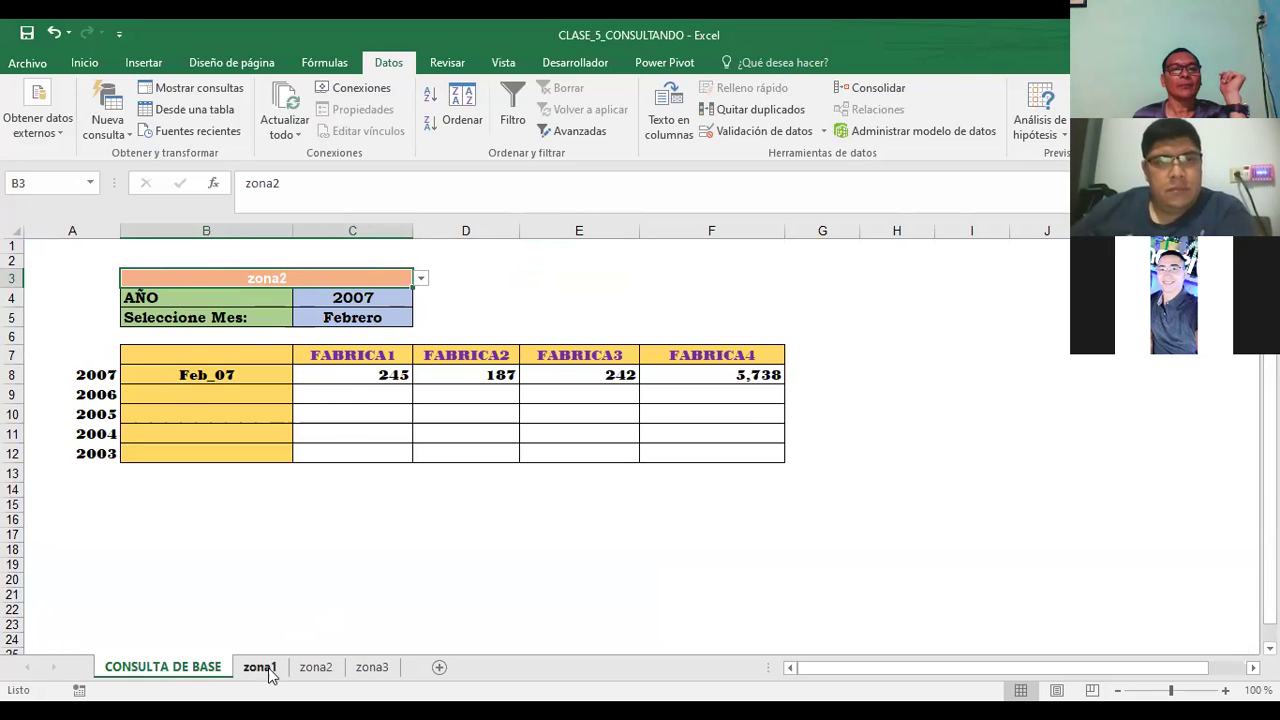
click(316, 667)
click(195, 668)
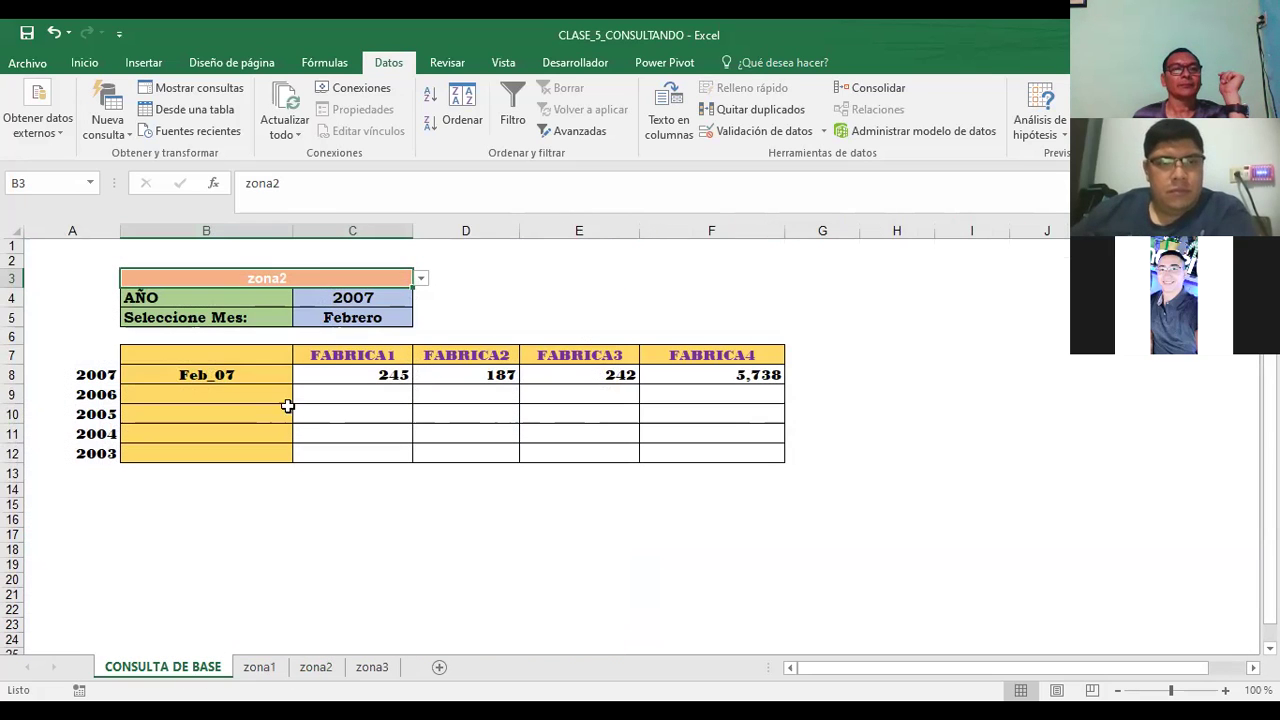
click(421, 280)
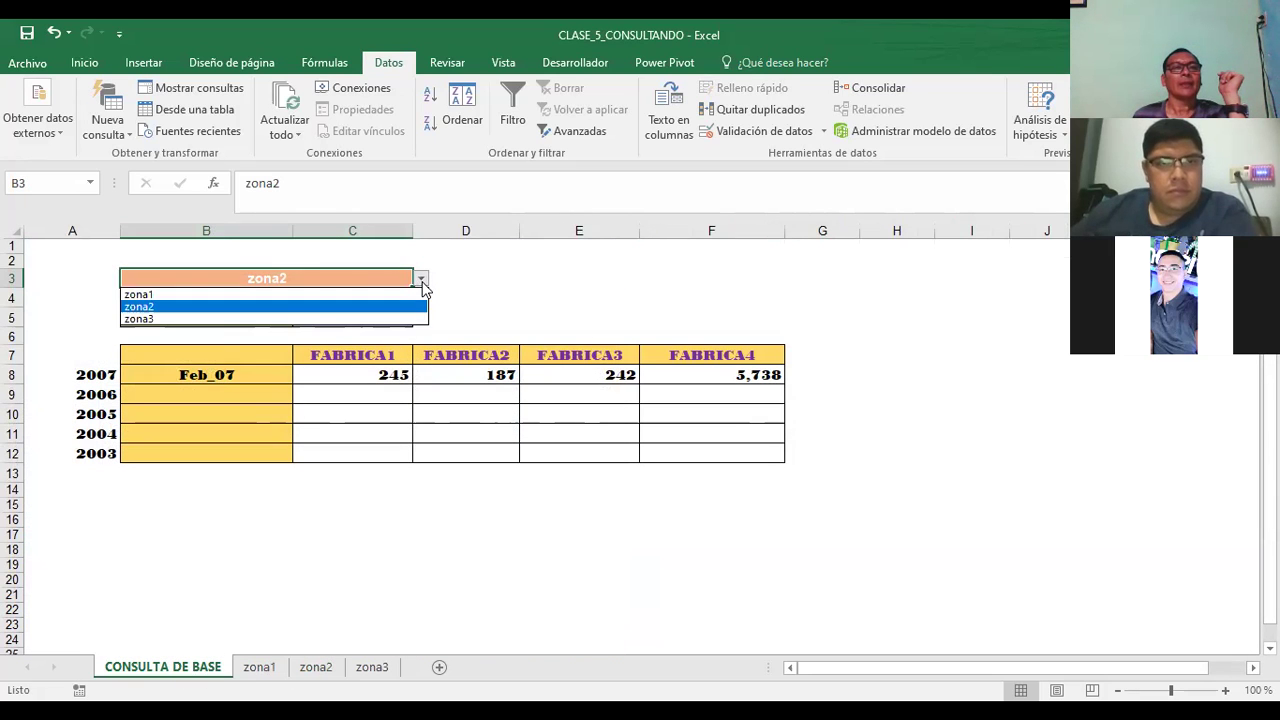
click(194, 316)
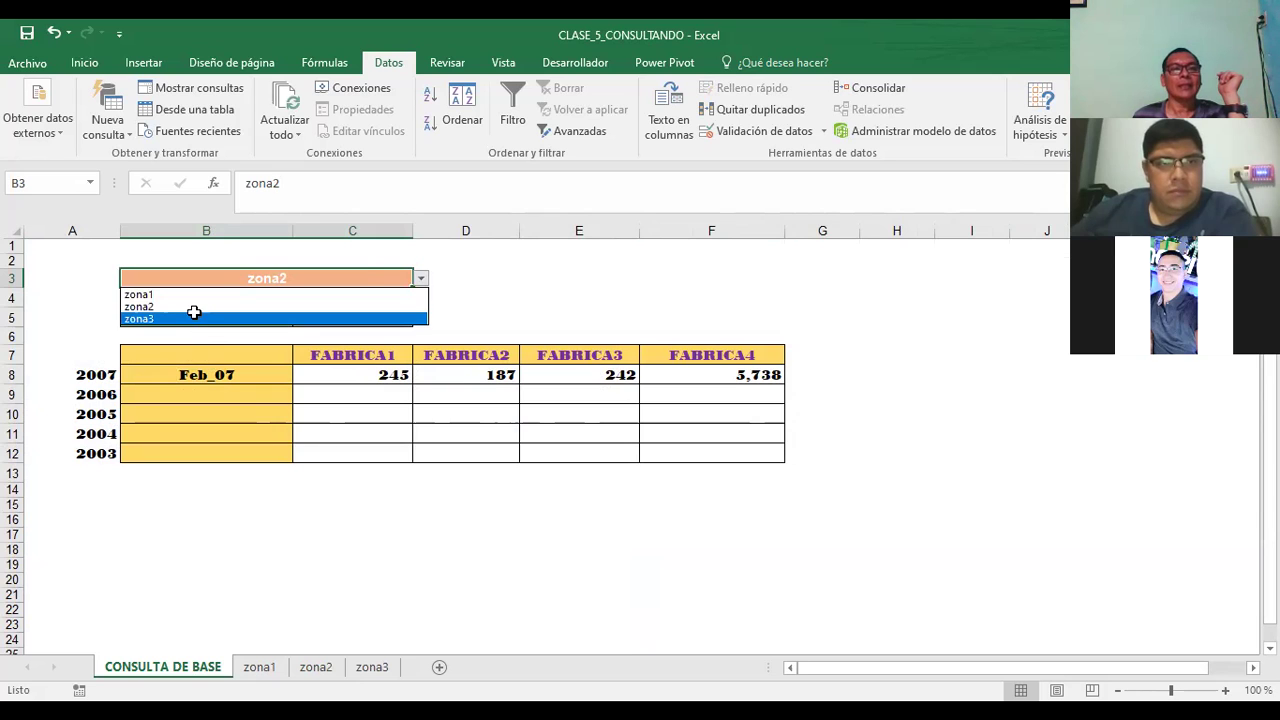
click(380, 668)
click(731, 340)
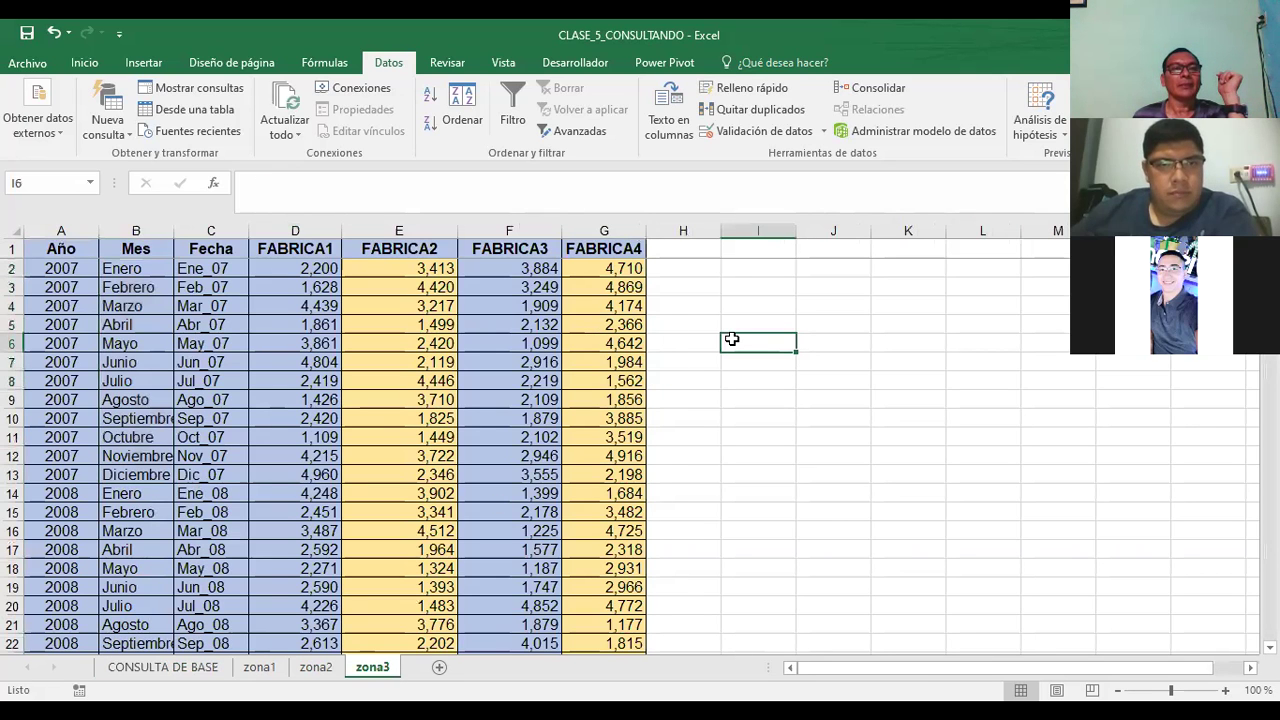
click(258, 668)
click(170, 668)
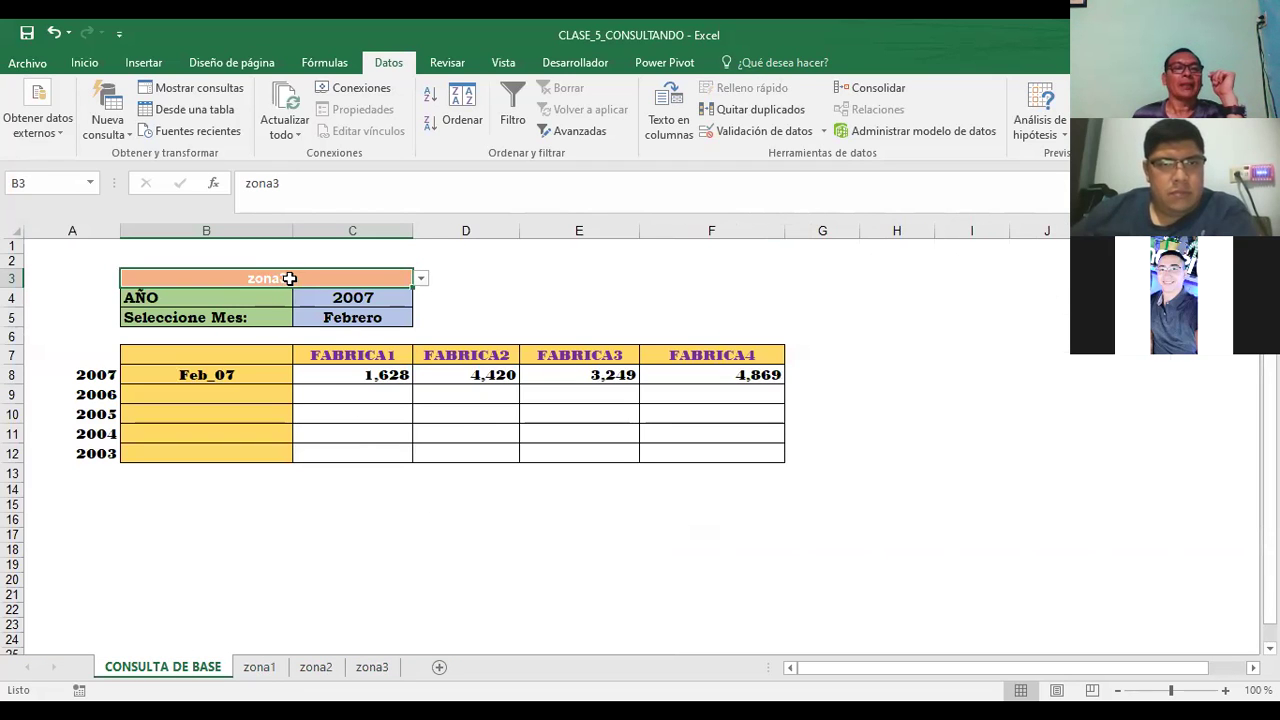
click(422, 279)
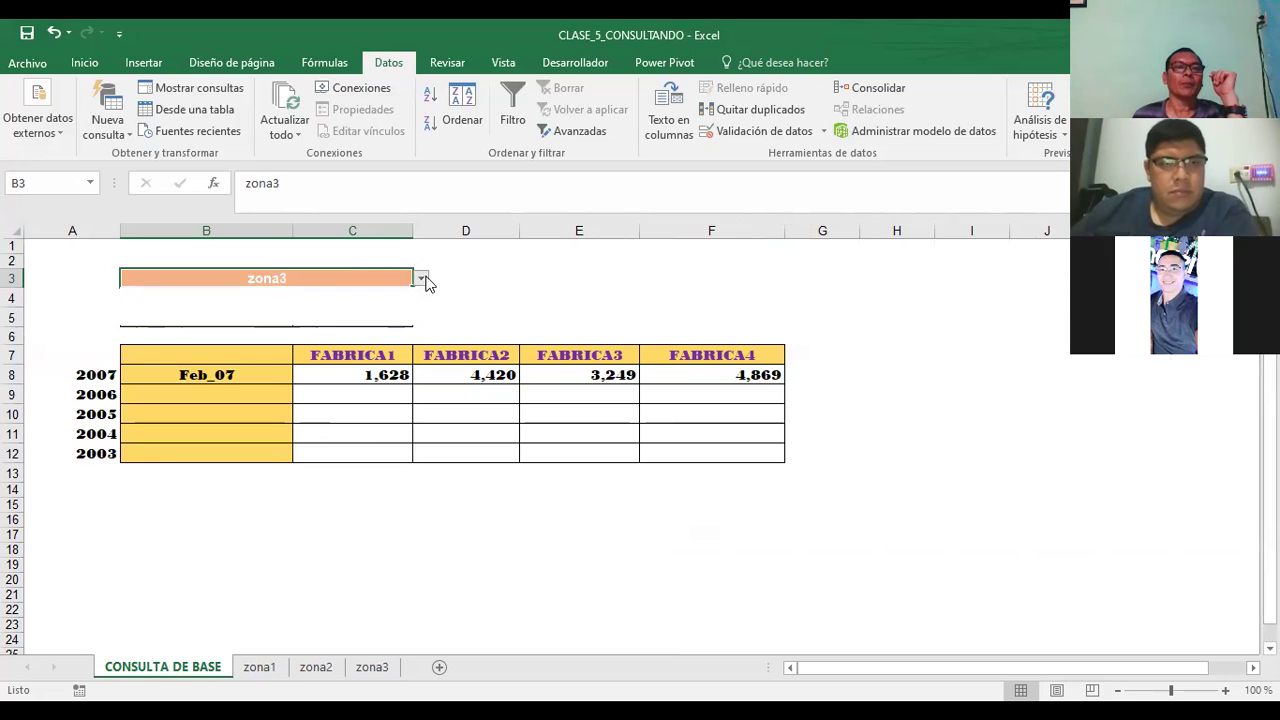
click(155, 292)
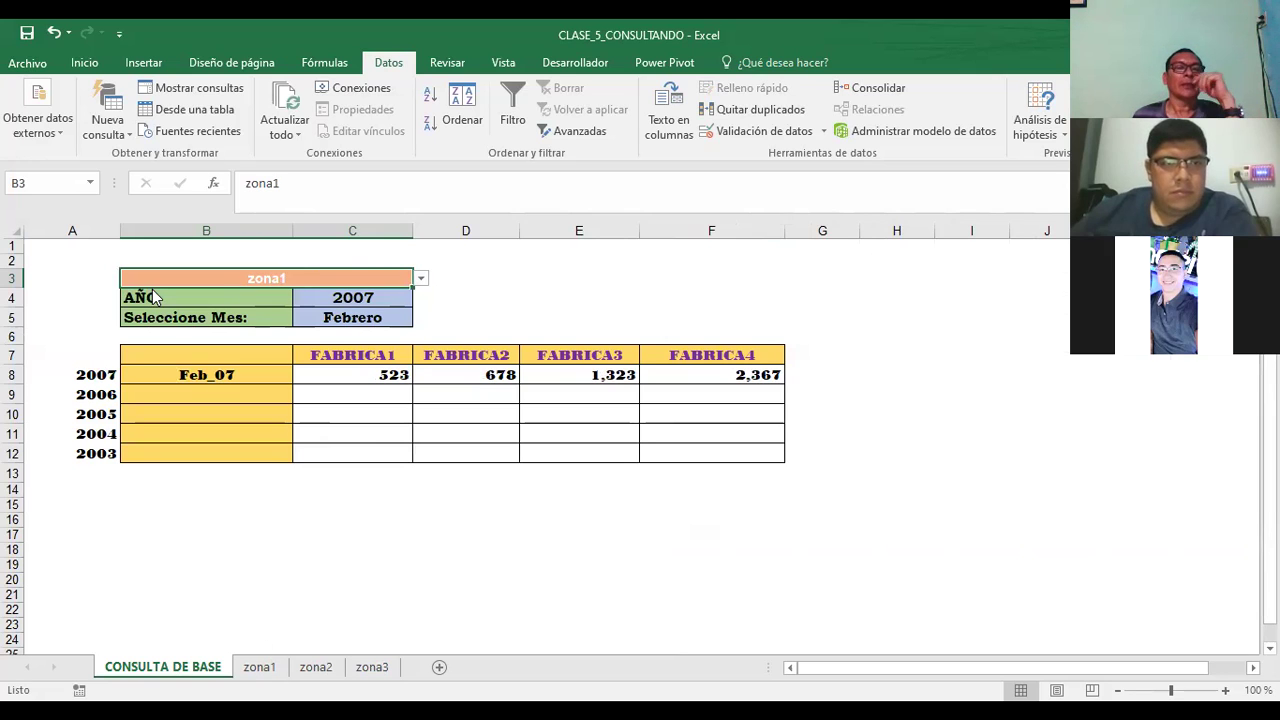
click(395, 294)
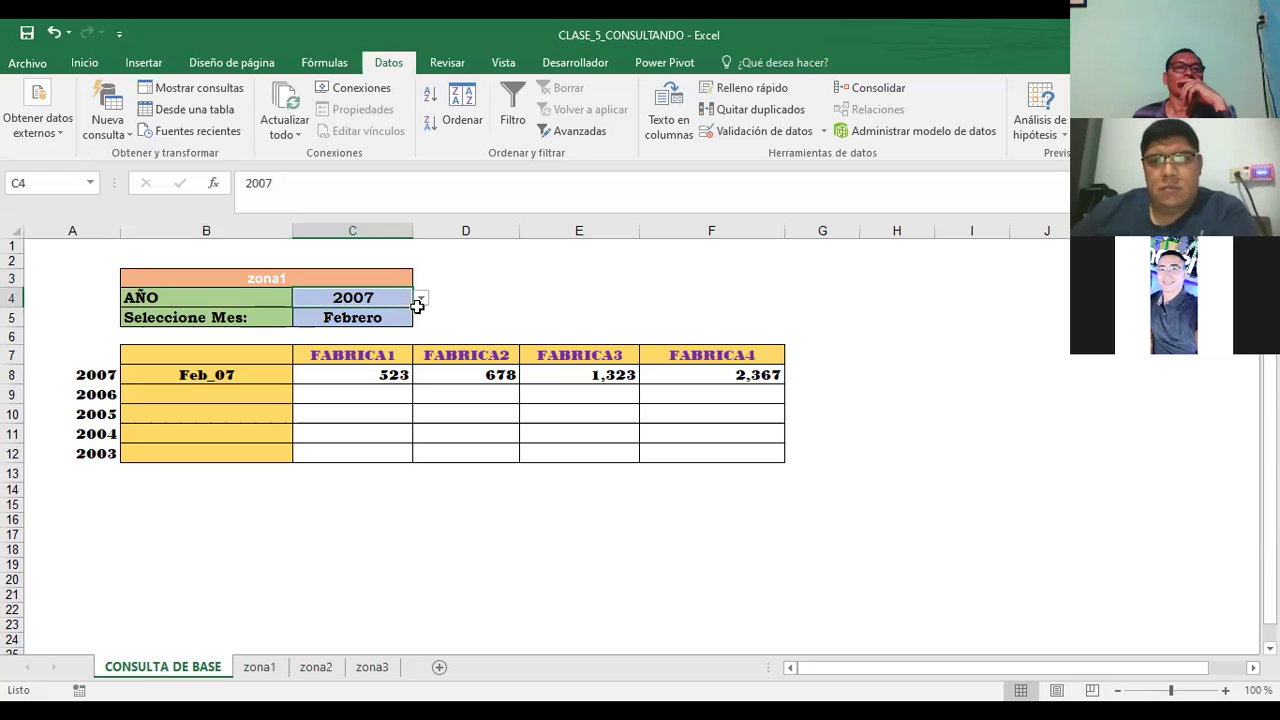
- Cycle the C4 year through 2011 and 2008 to 2009, then check B8's date formula
click(420, 299)
click(326, 367)
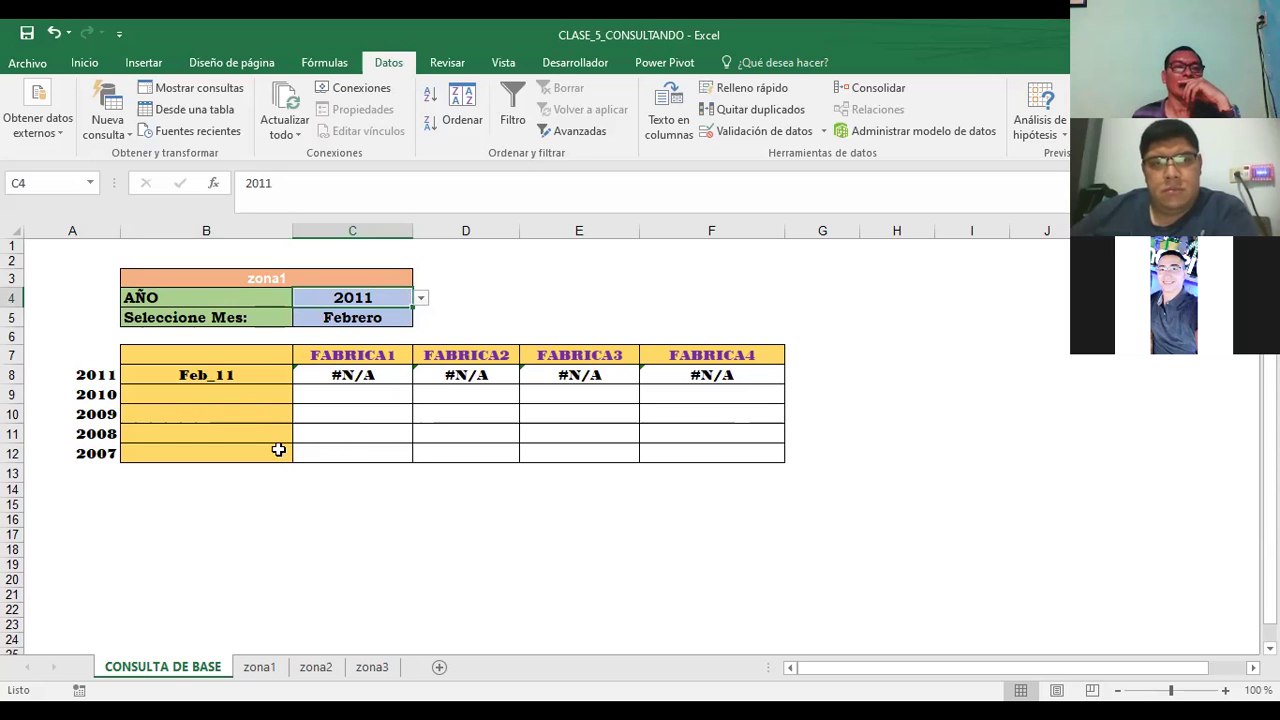
click(421, 298)
click(308, 326)
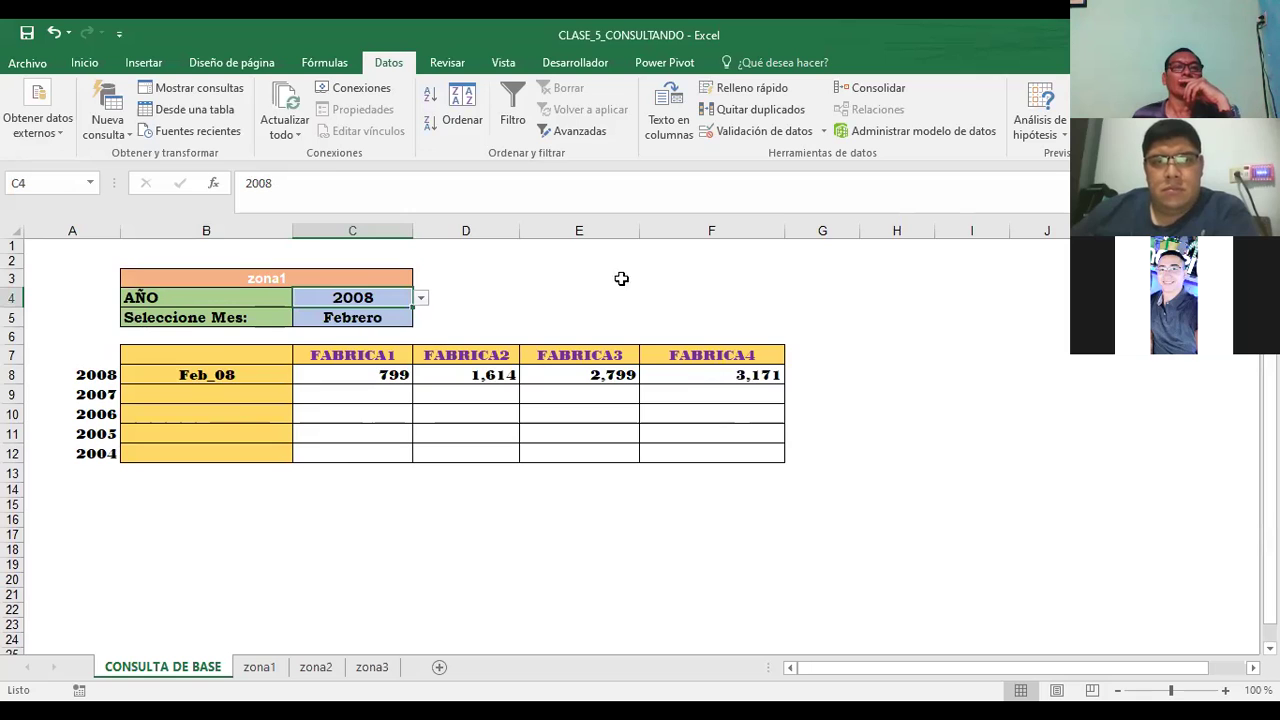
click(421, 298)
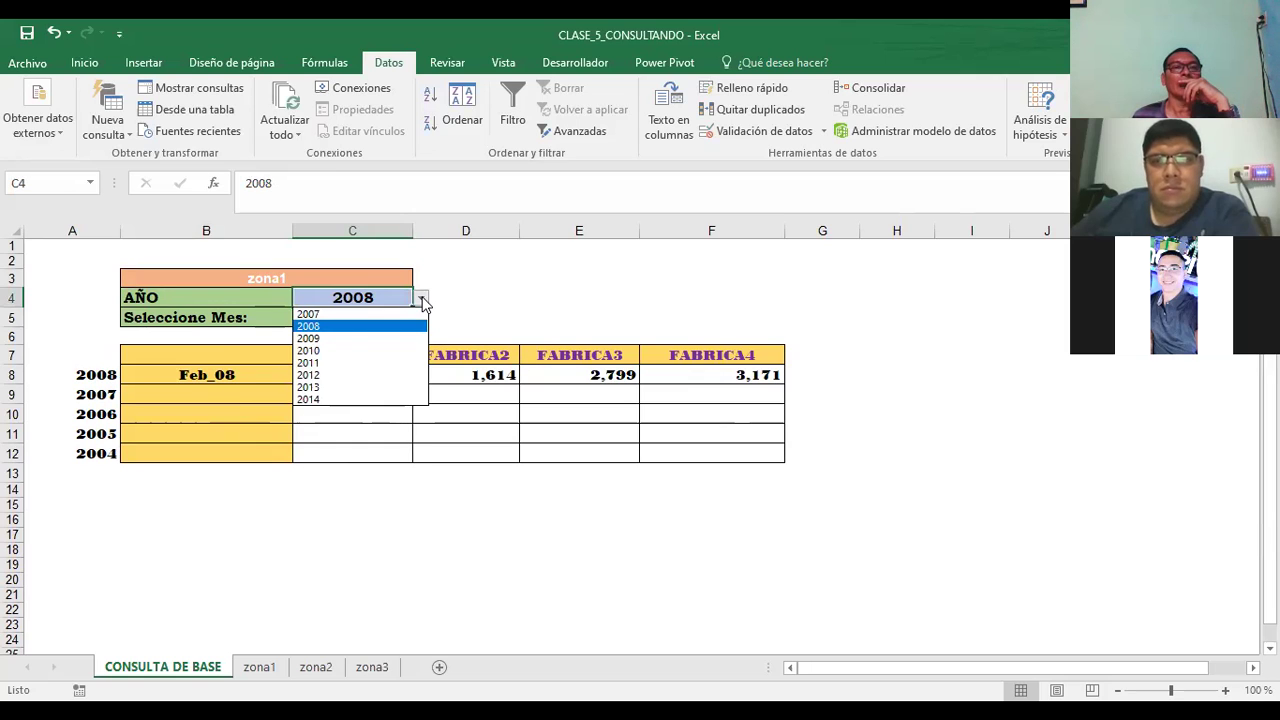
click(328, 340)
click(569, 315)
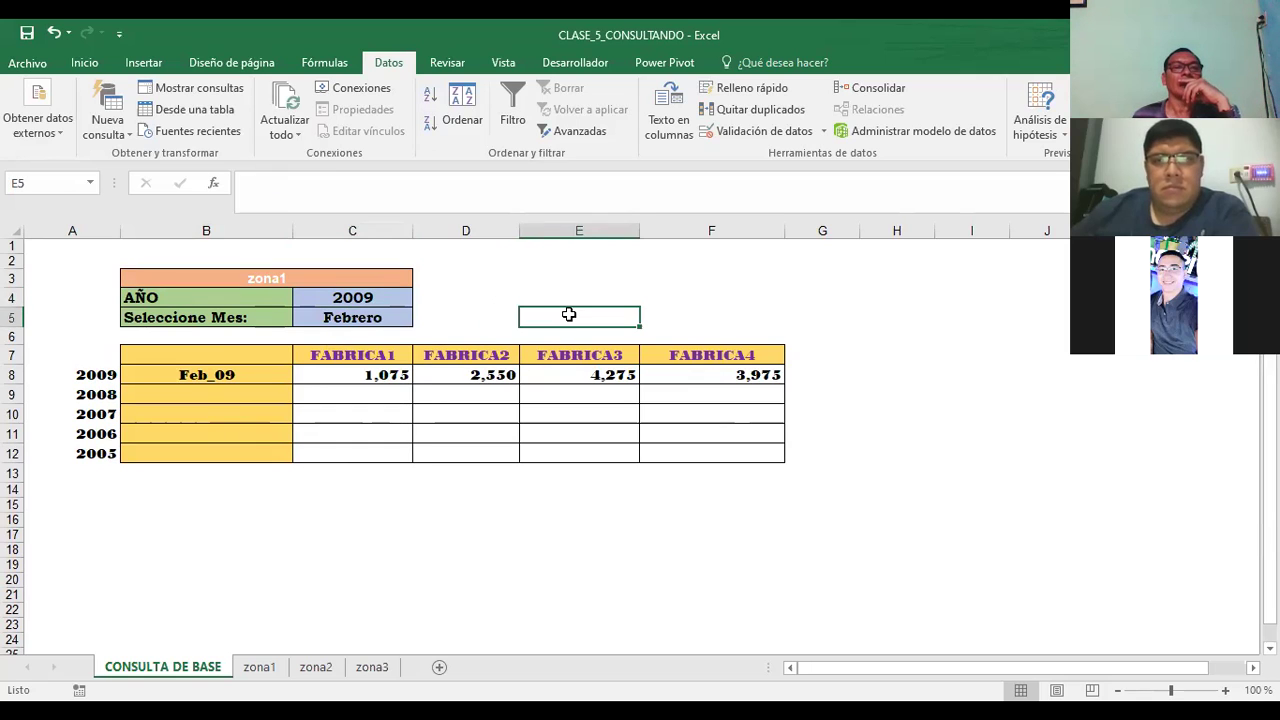
click(205, 374)
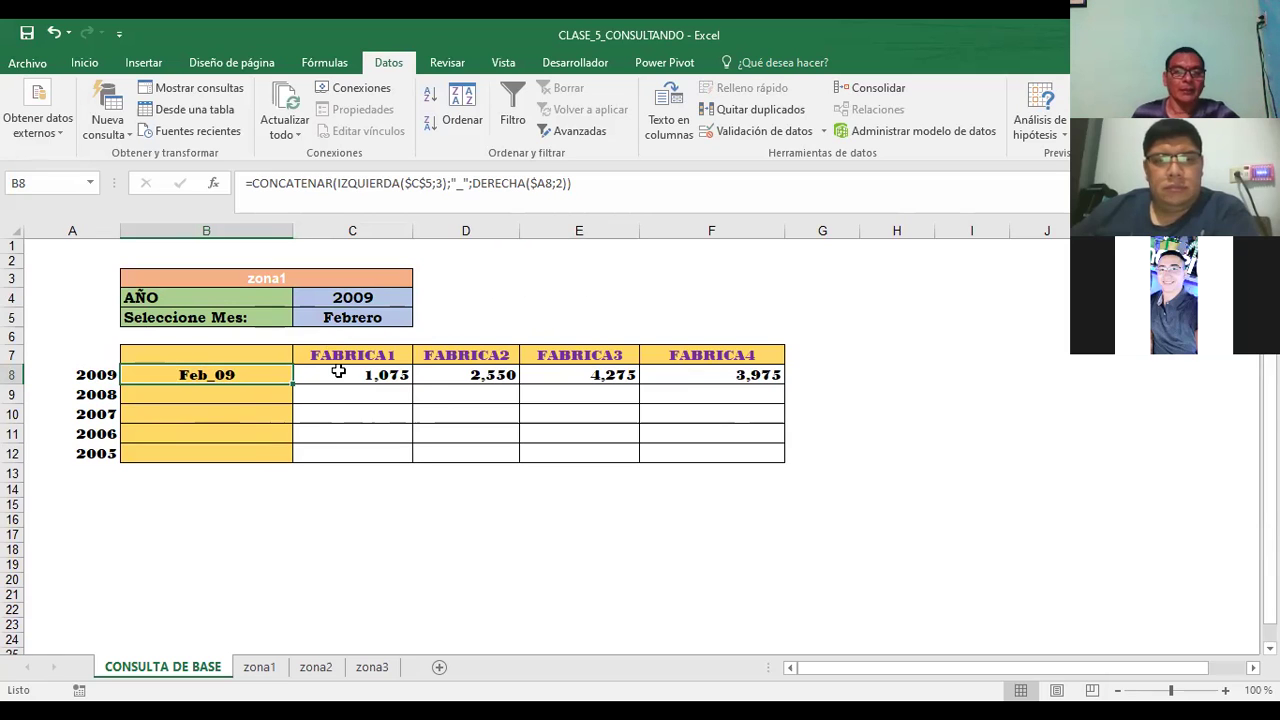
click(338, 372)
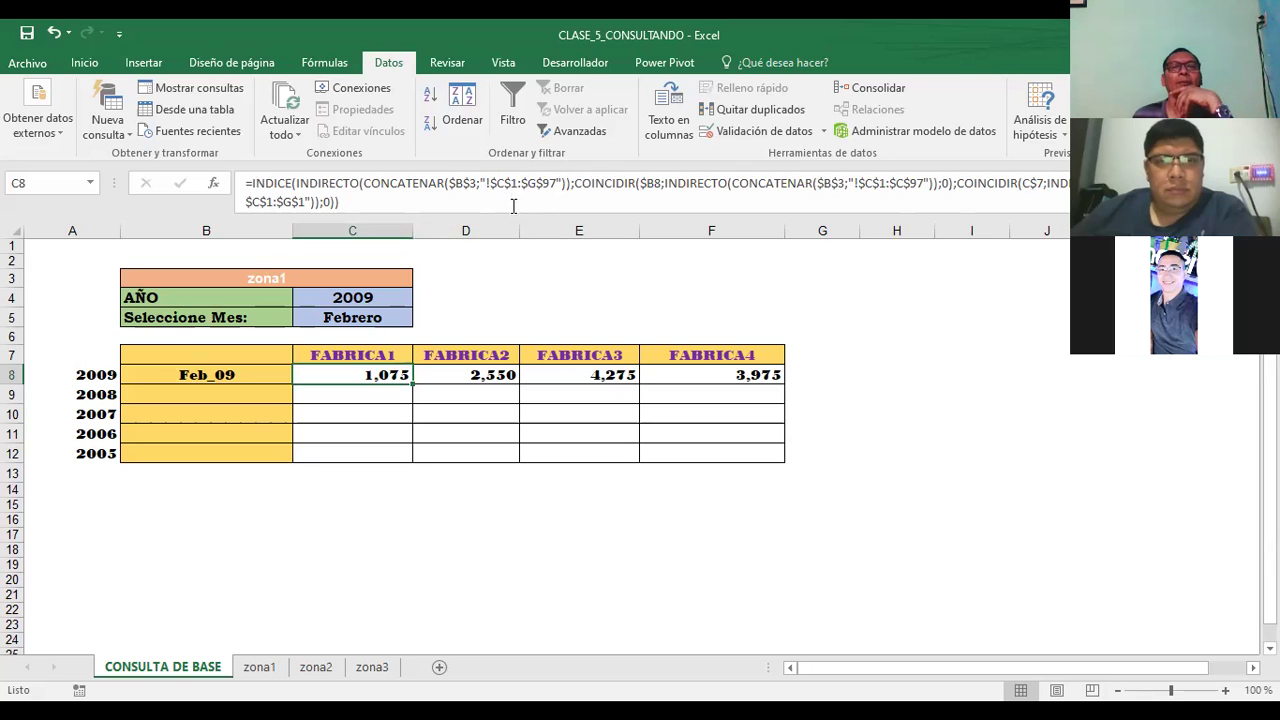
click(487, 184)
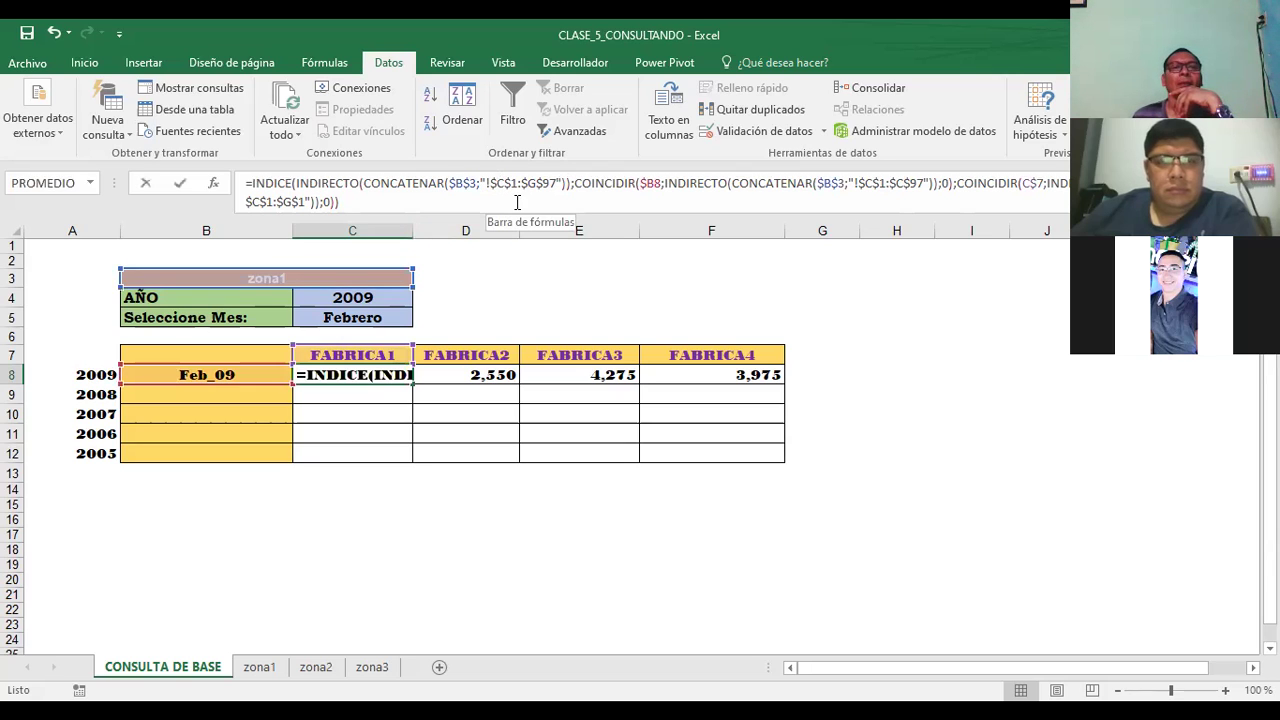
click(485, 183)
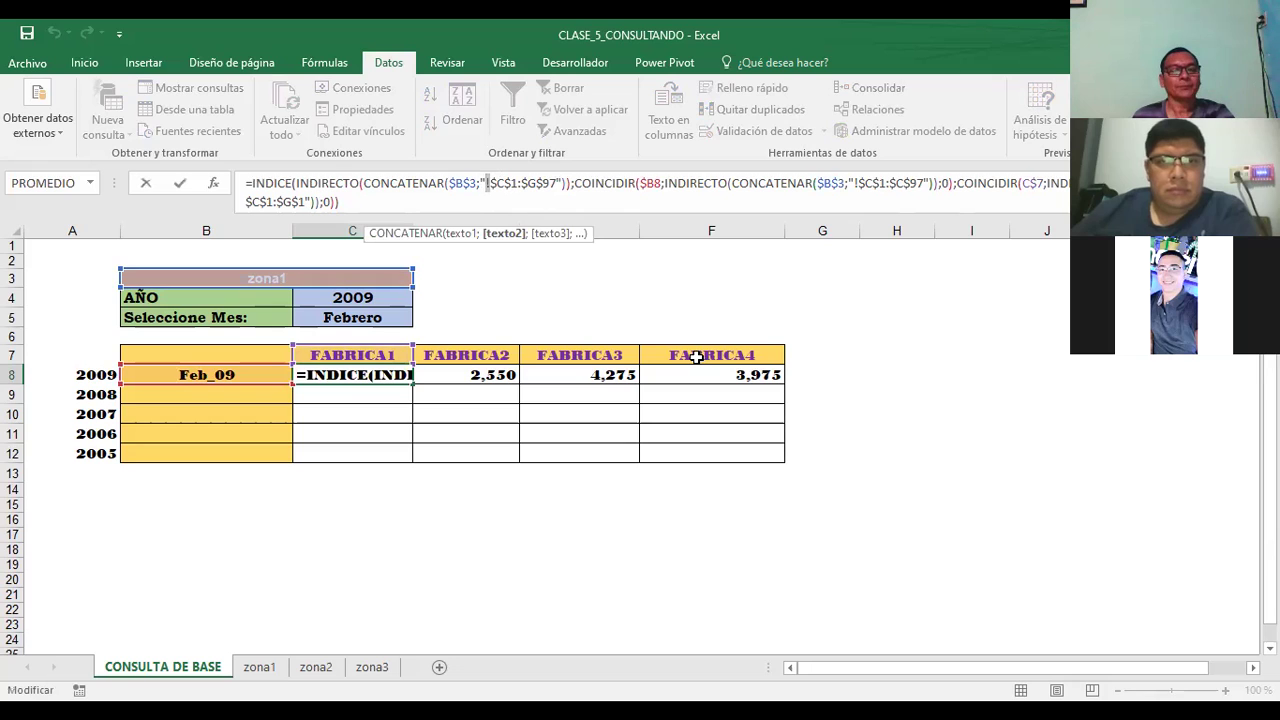
key(ctrl+Return)
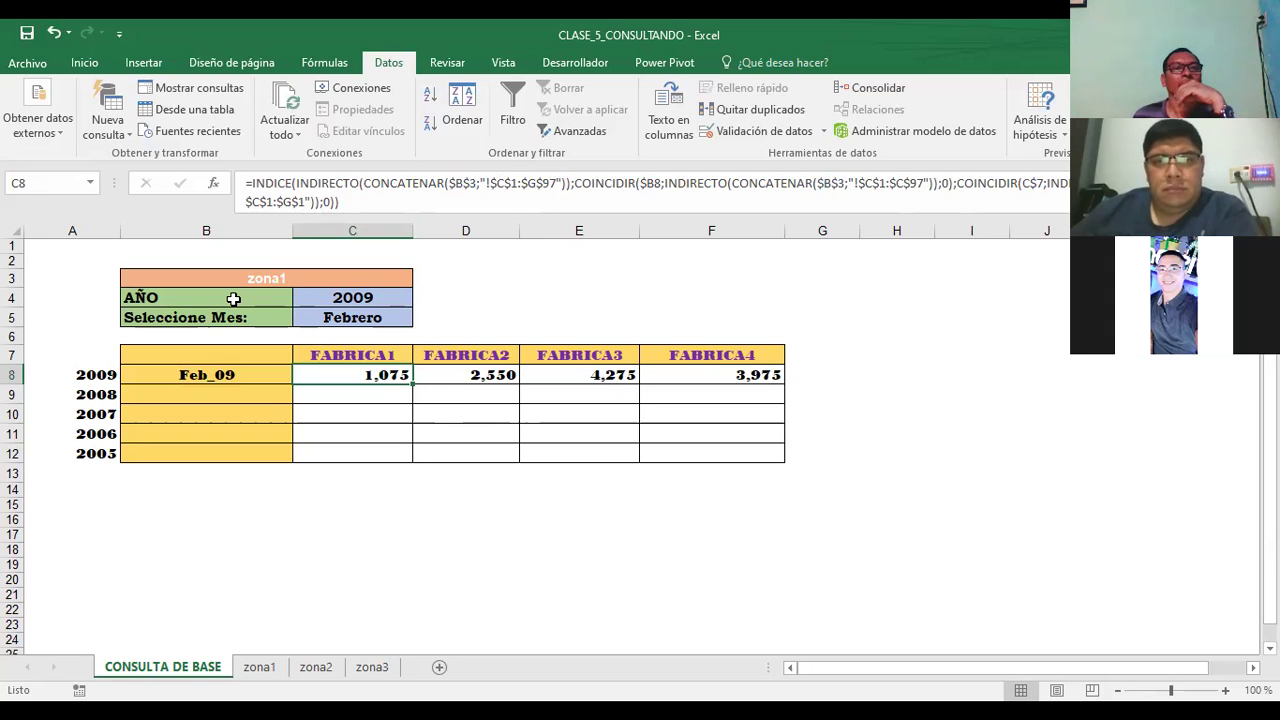
click(233, 298)
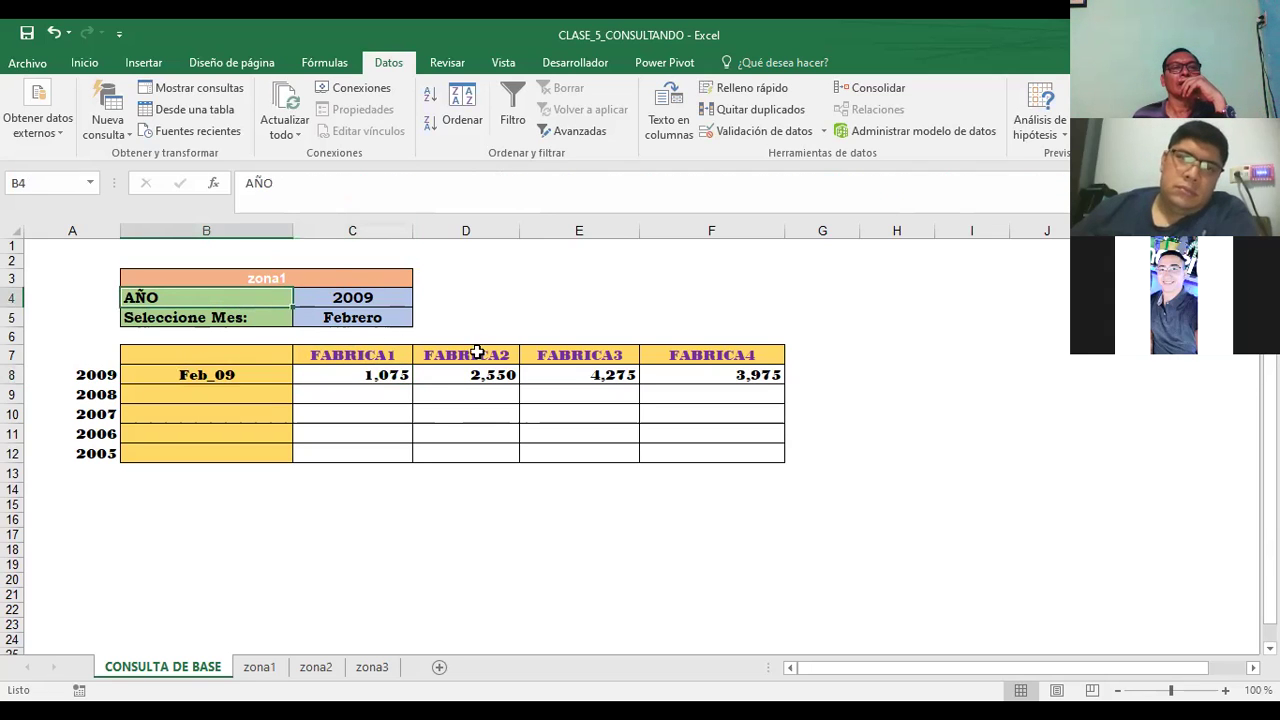
click(358, 376)
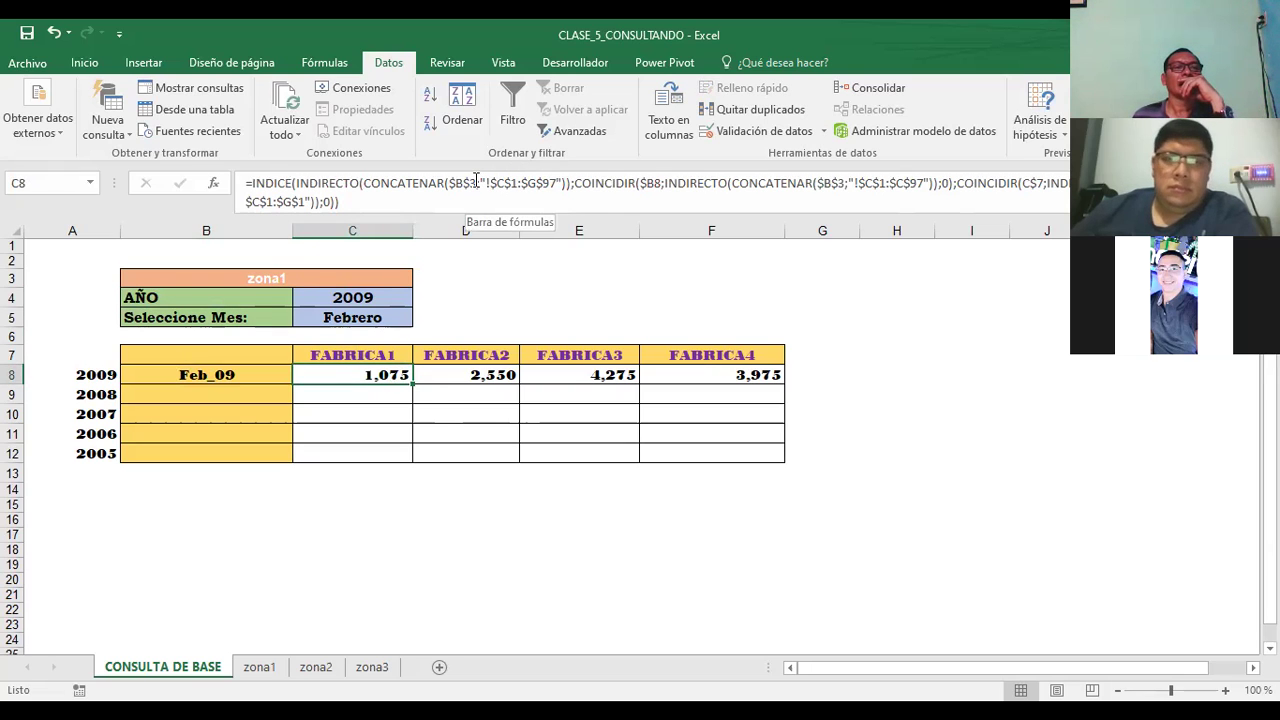
click(234, 292)
click(239, 278)
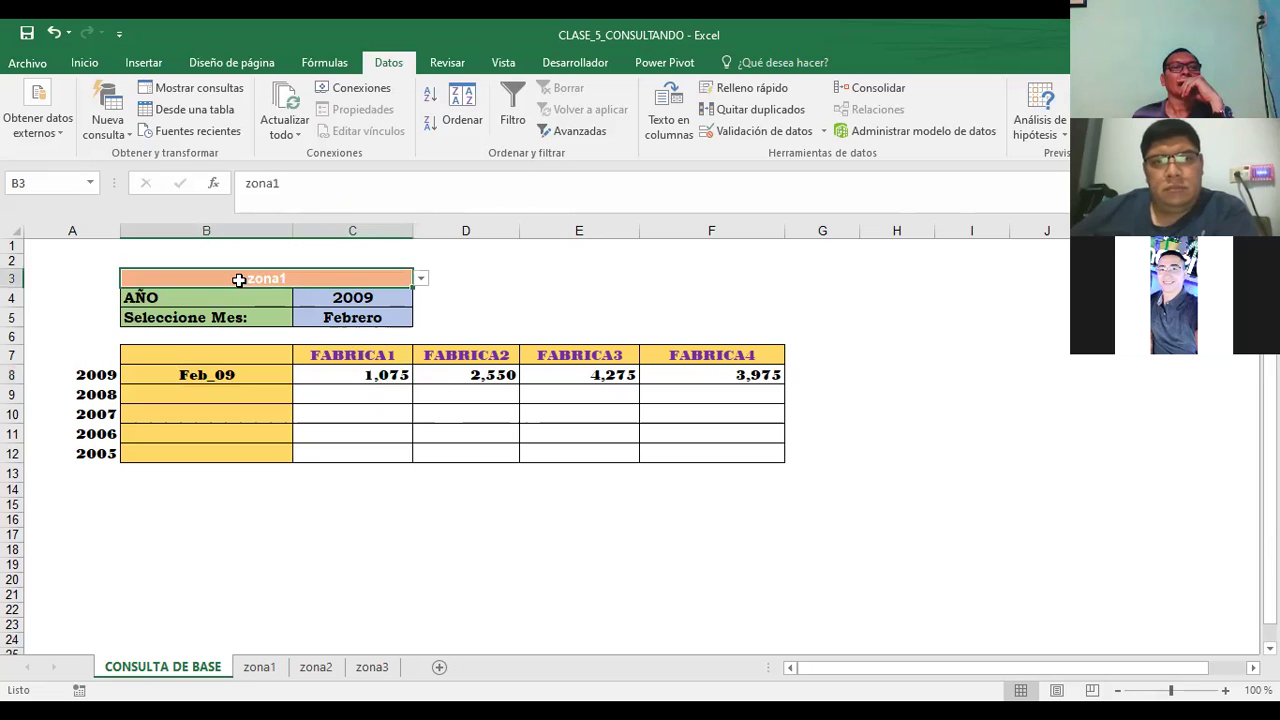
click(322, 371)
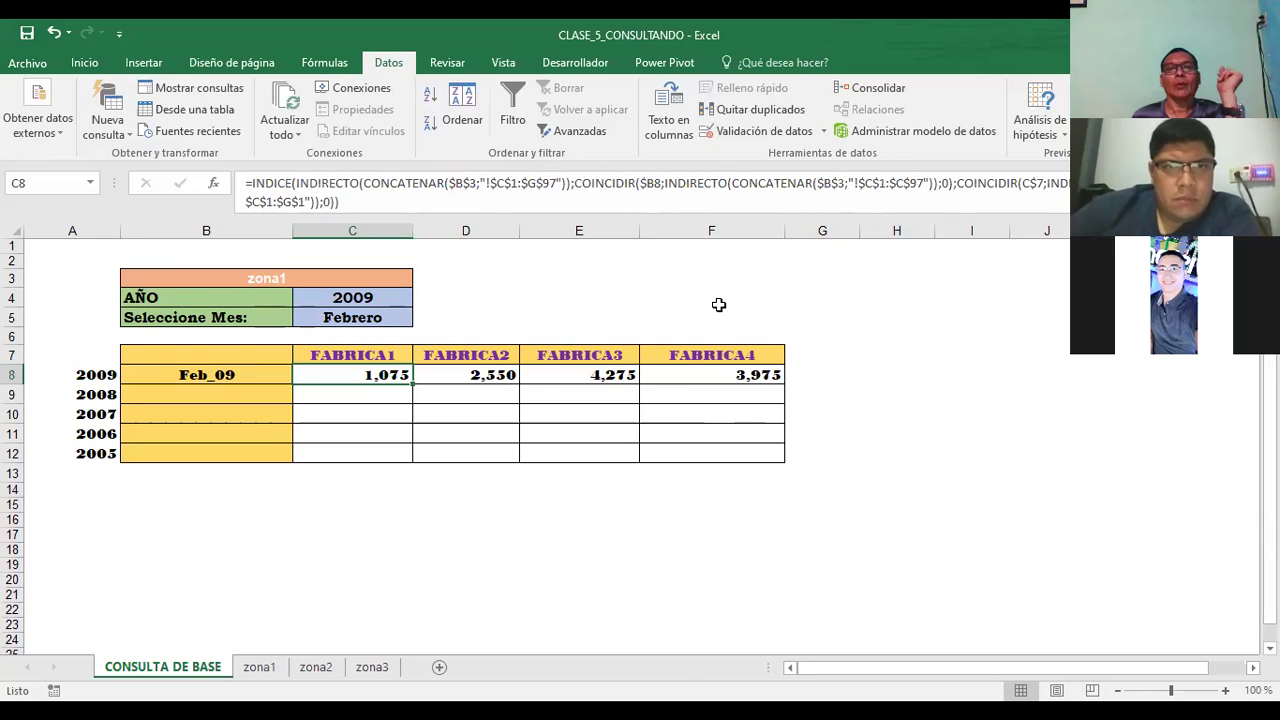
double_click(376, 376)
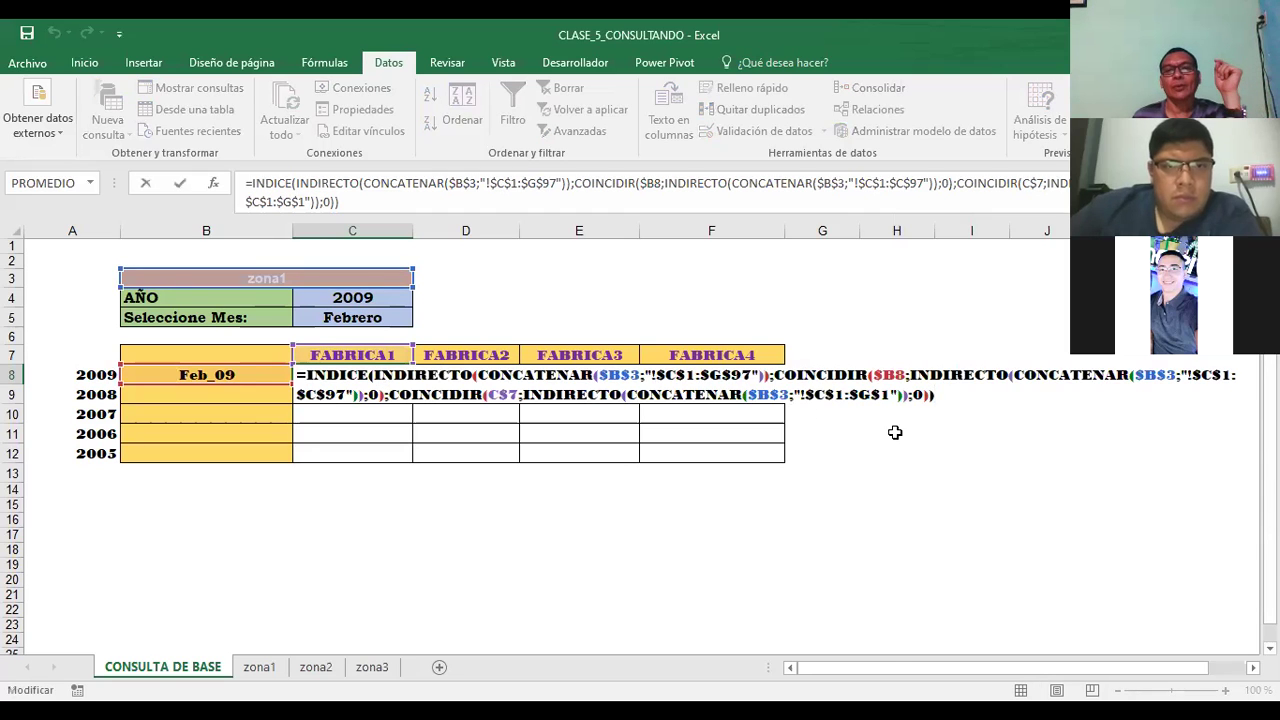
drag(880, 672, 995, 670)
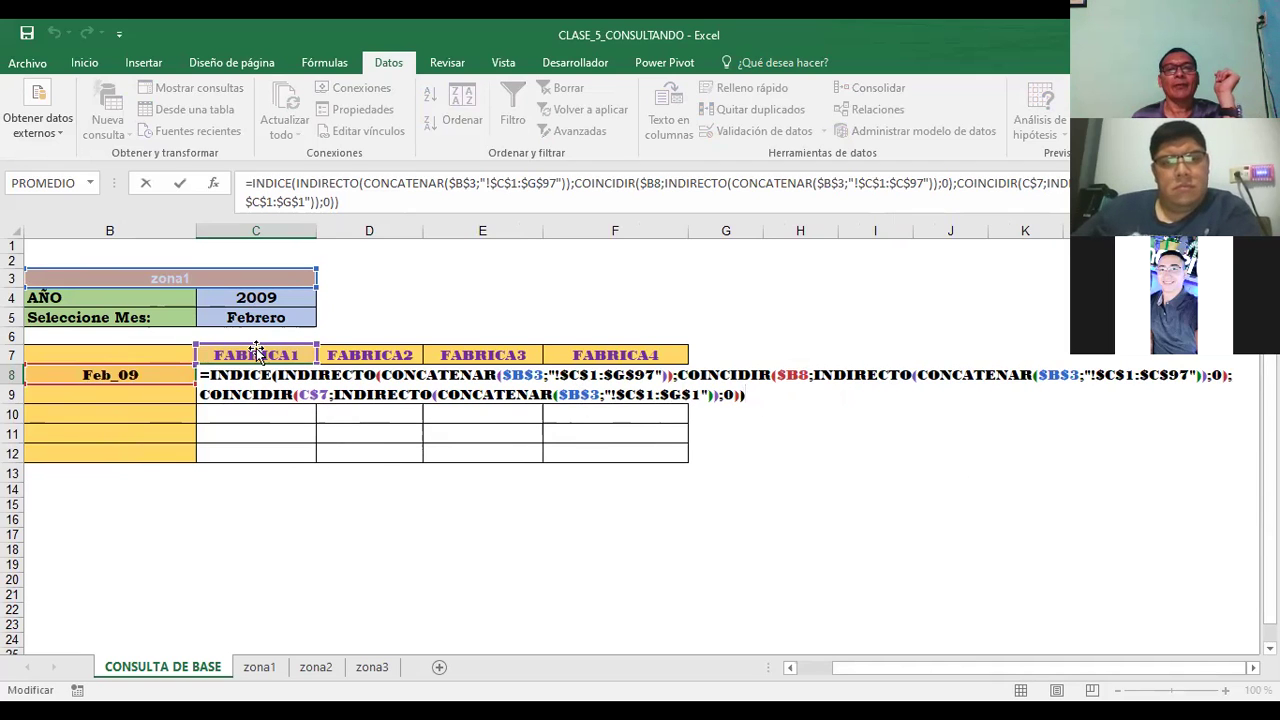
drag(875, 671, 990, 673)
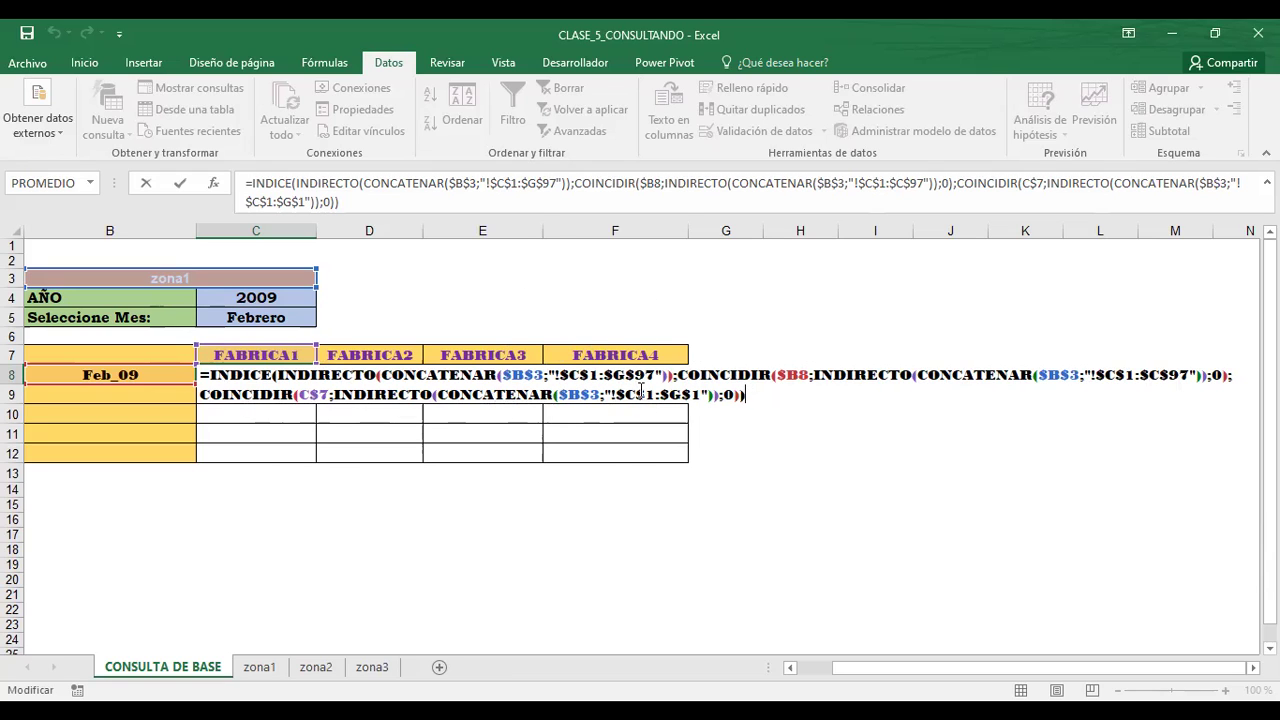
key(ctrl+Return)
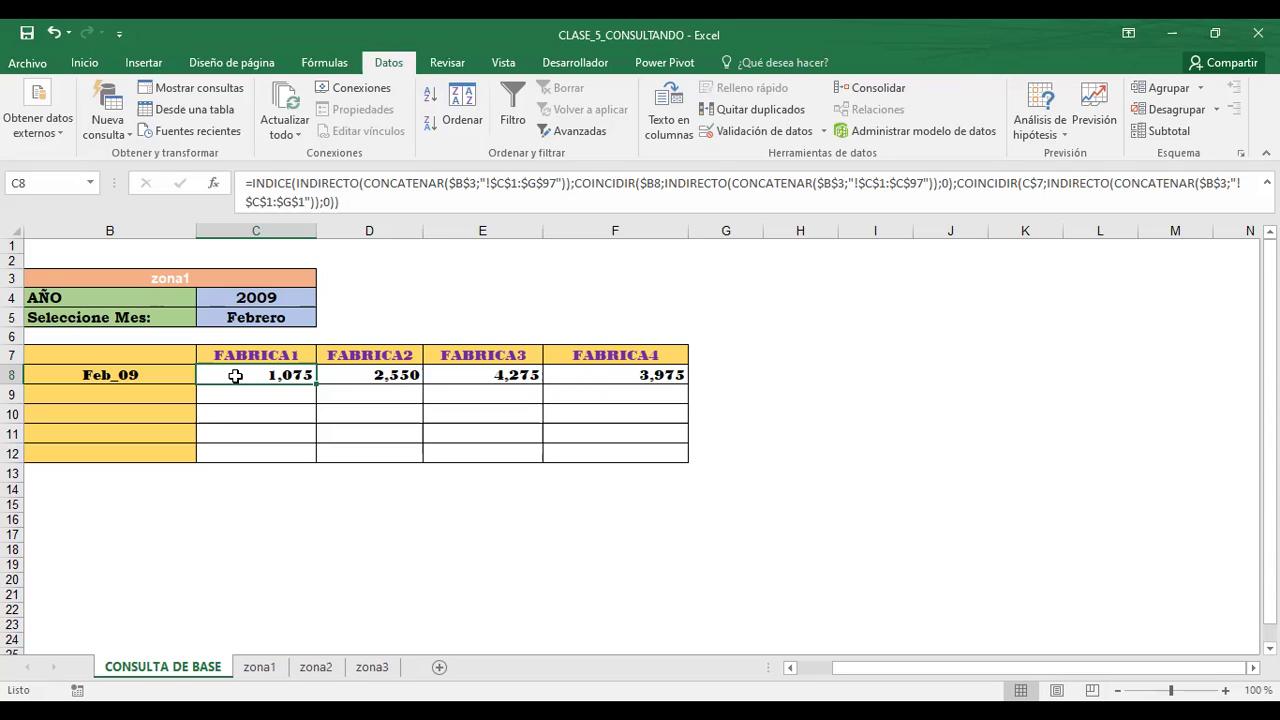
click(603, 375)
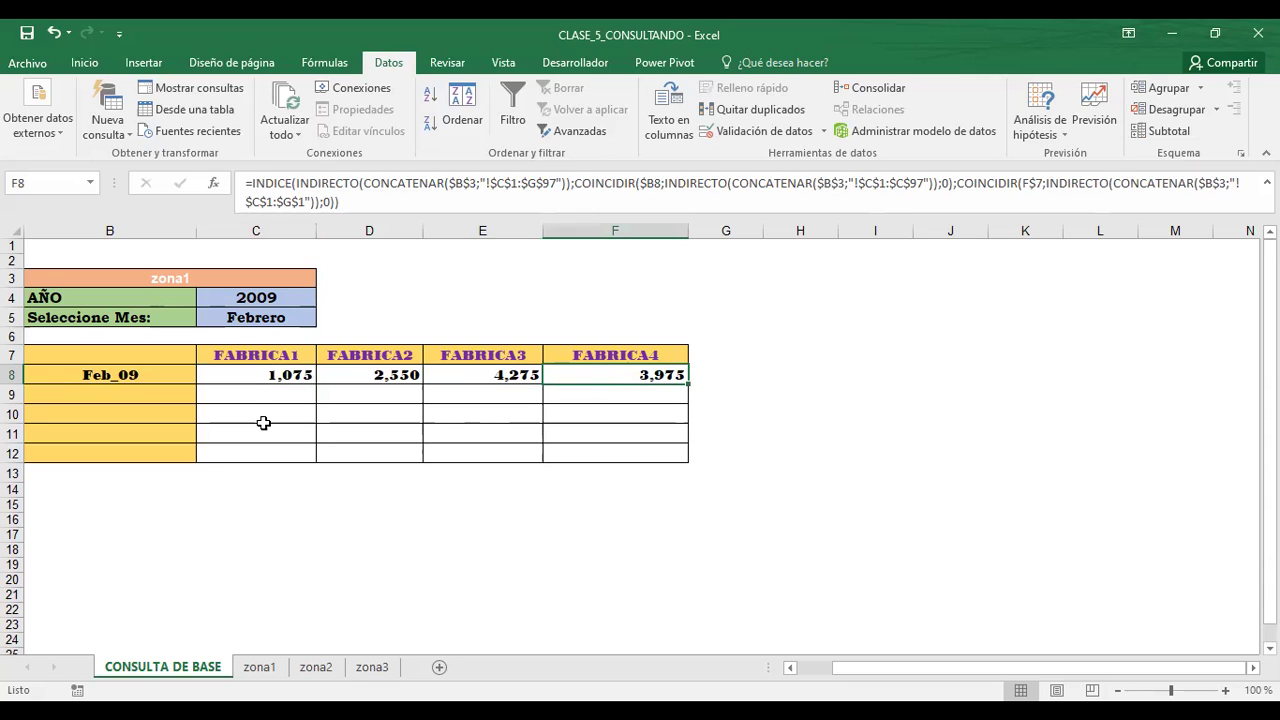
click(84, 375)
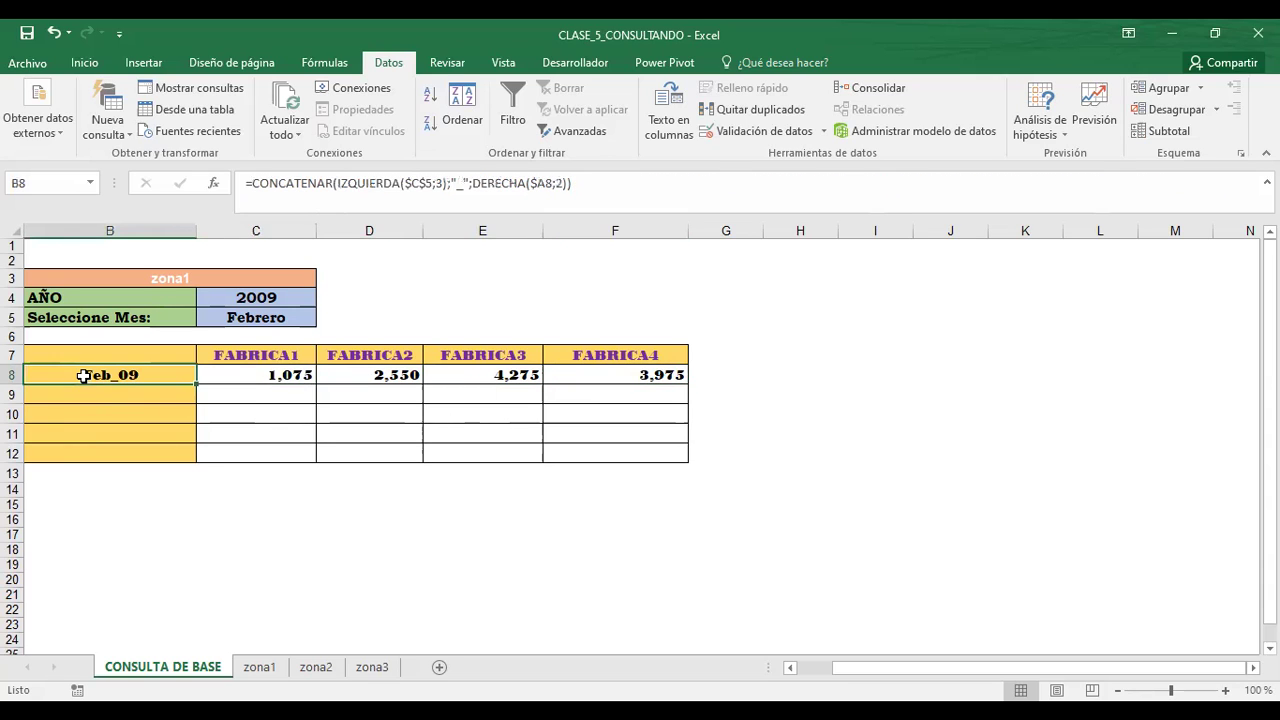
click(269, 316)
click(324, 317)
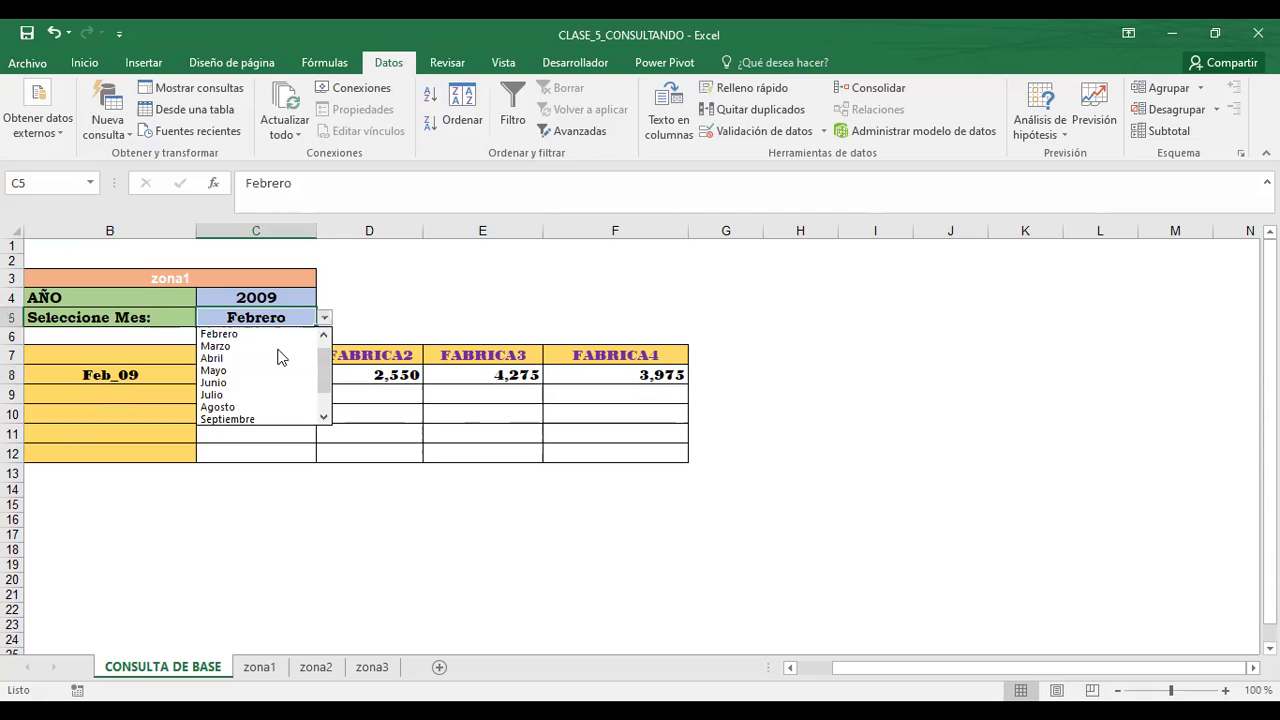
- Try Abril and Octubre in the C5 month dropdown, ending on Junio
click(205, 358)
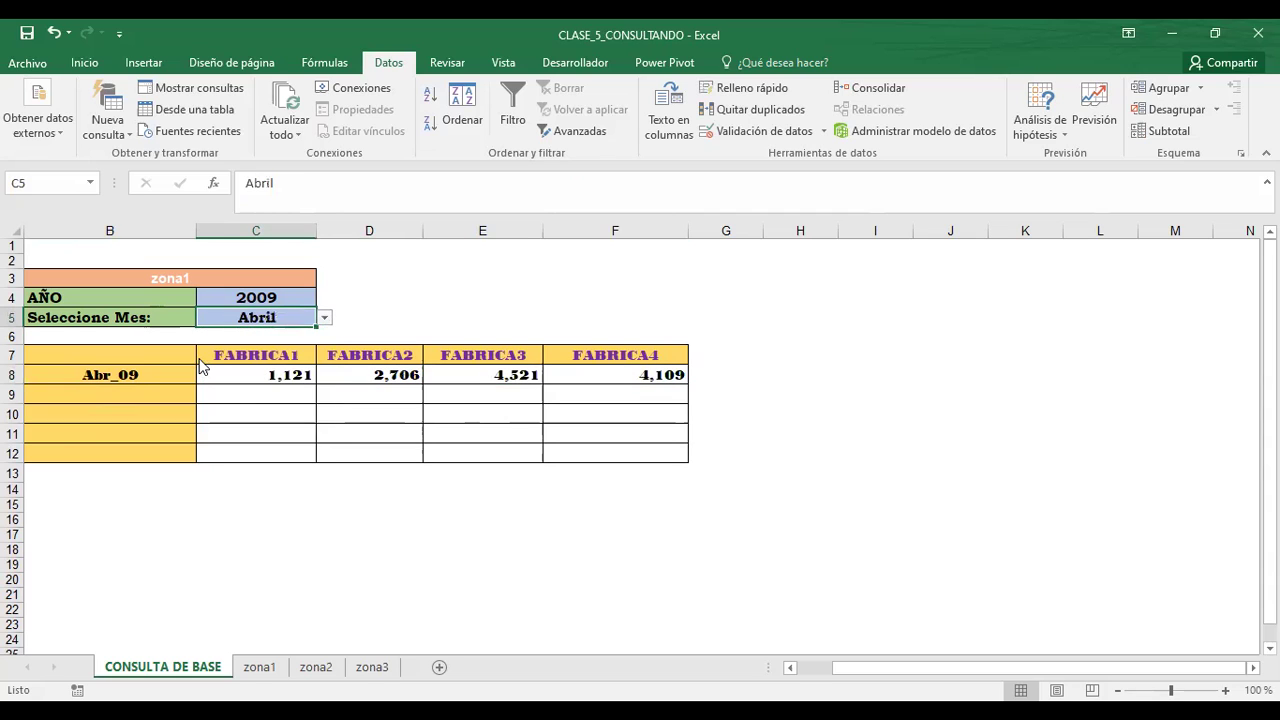
click(324, 317)
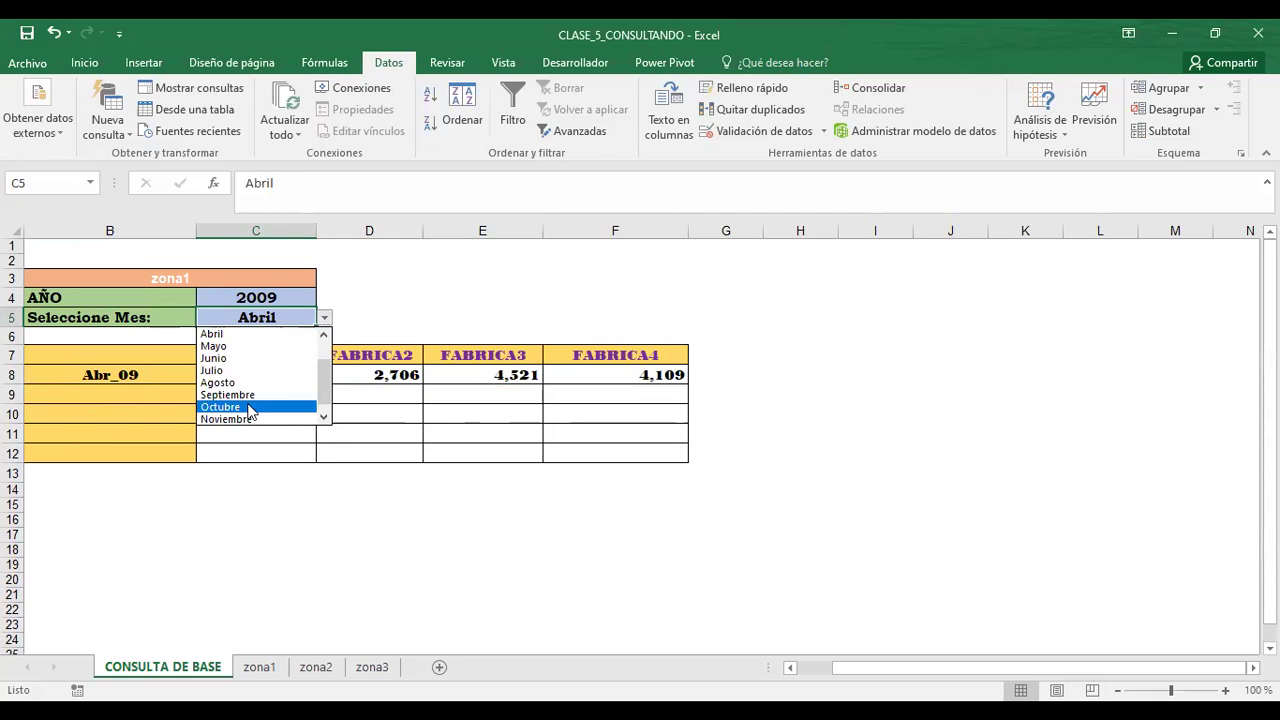
click(250, 407)
click(324, 317)
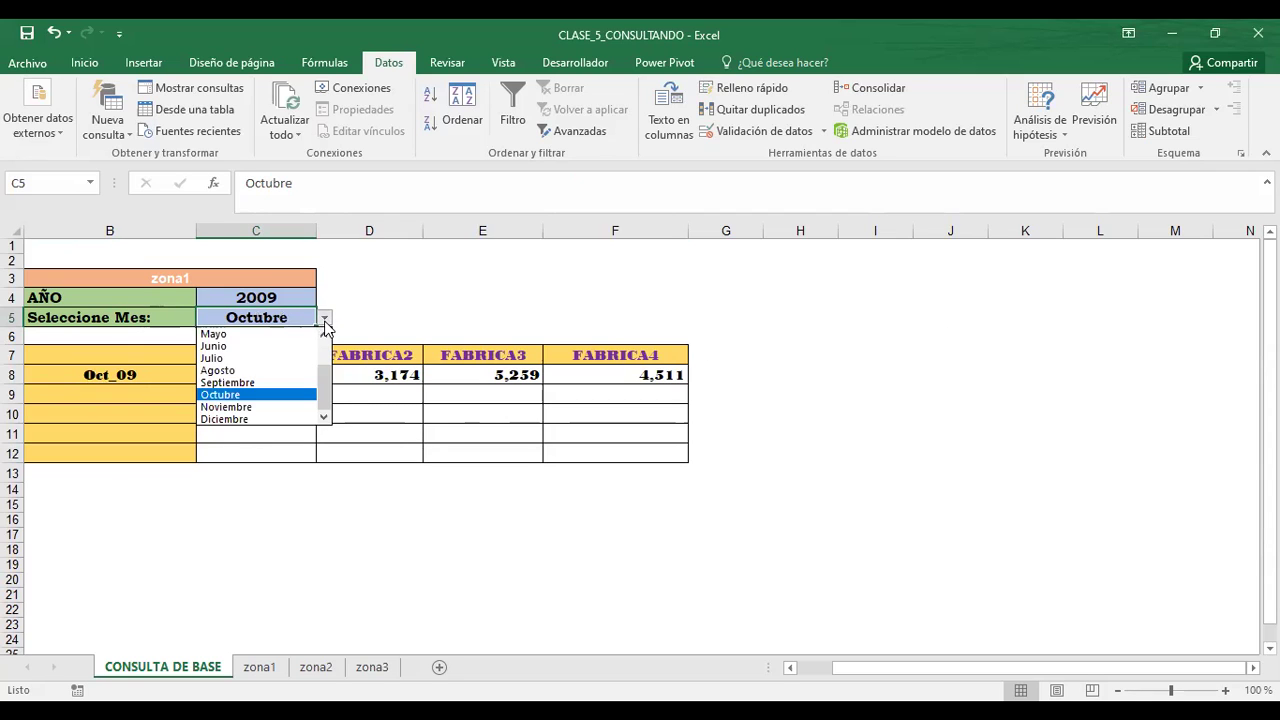
click(214, 347)
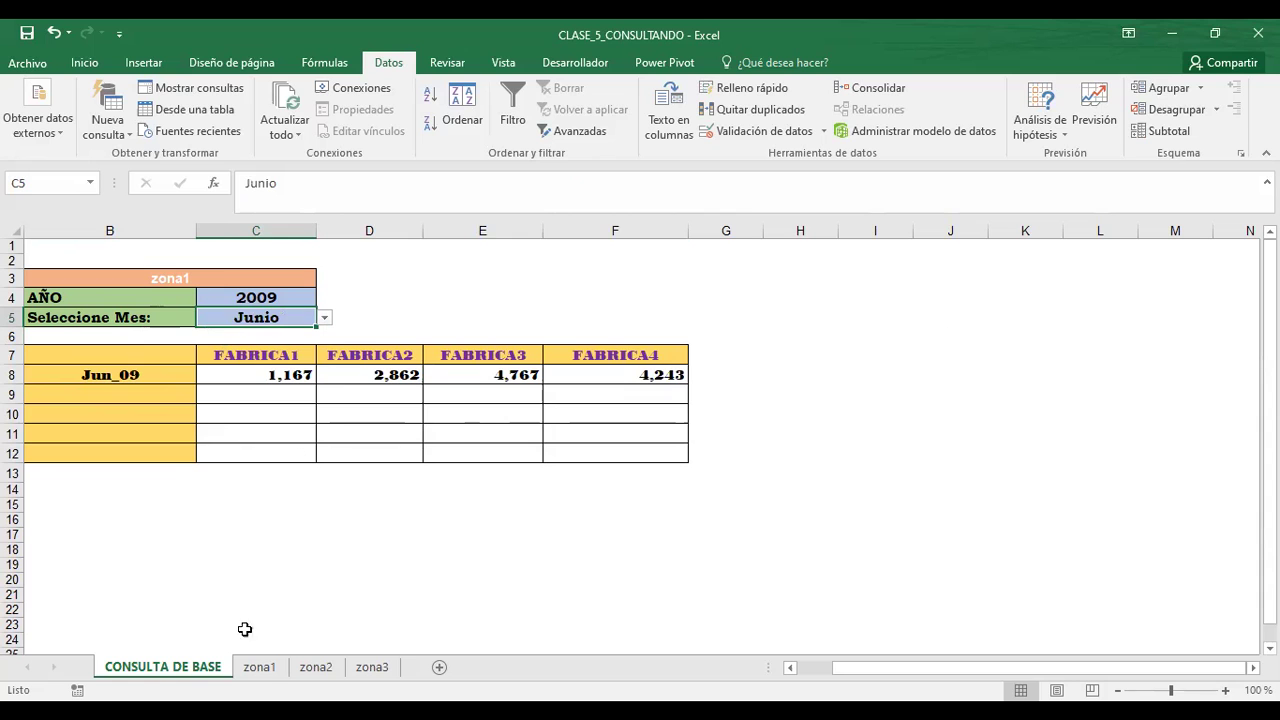
- Browse the zona1, zona2 and zona3 data sheets, then return to CONSULTA DE BASE
click(262, 667)
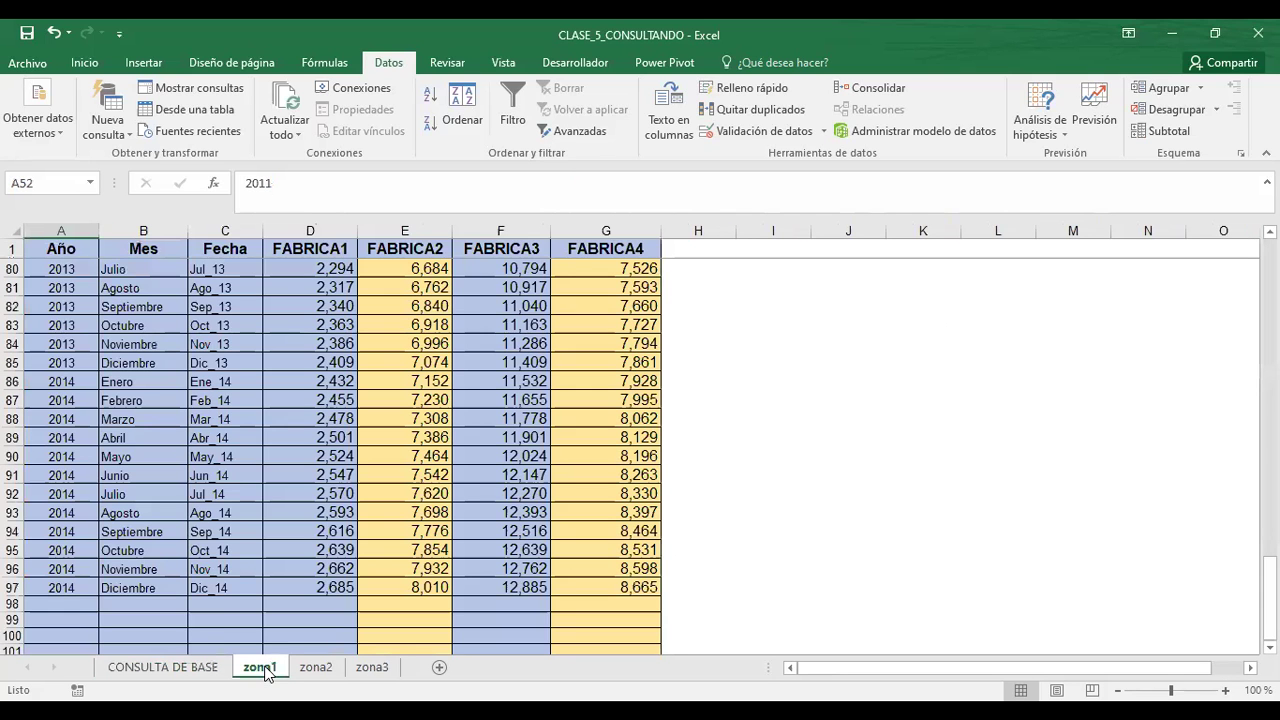
click(920, 436)
scroll(920, 436, up, 10)
scroll(920, 436, up, 9)
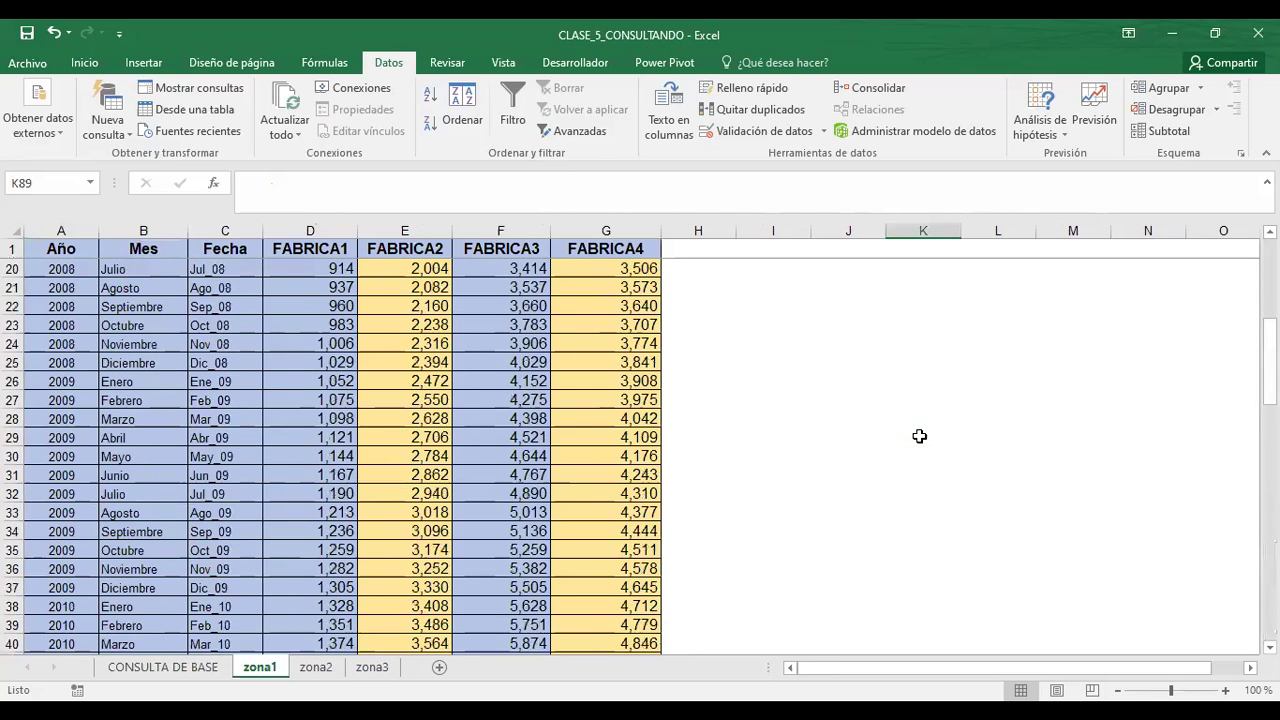
scroll(920, 436, up, 6)
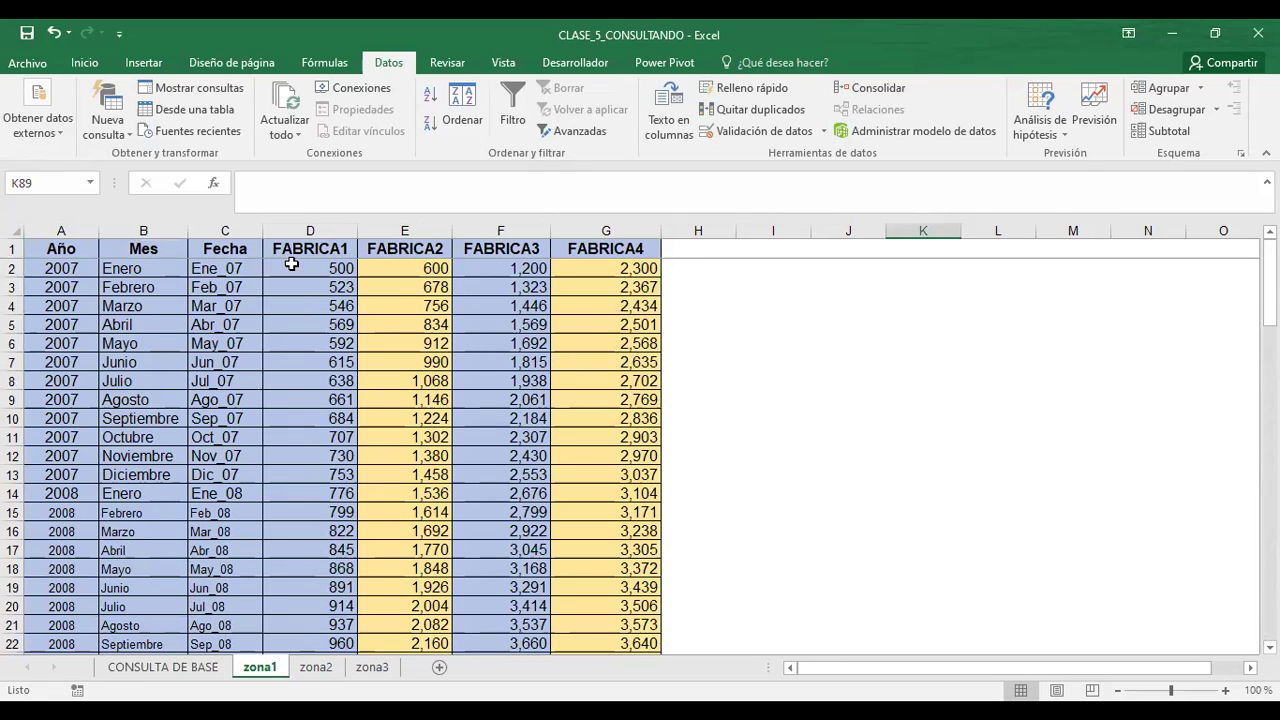
click(291, 264)
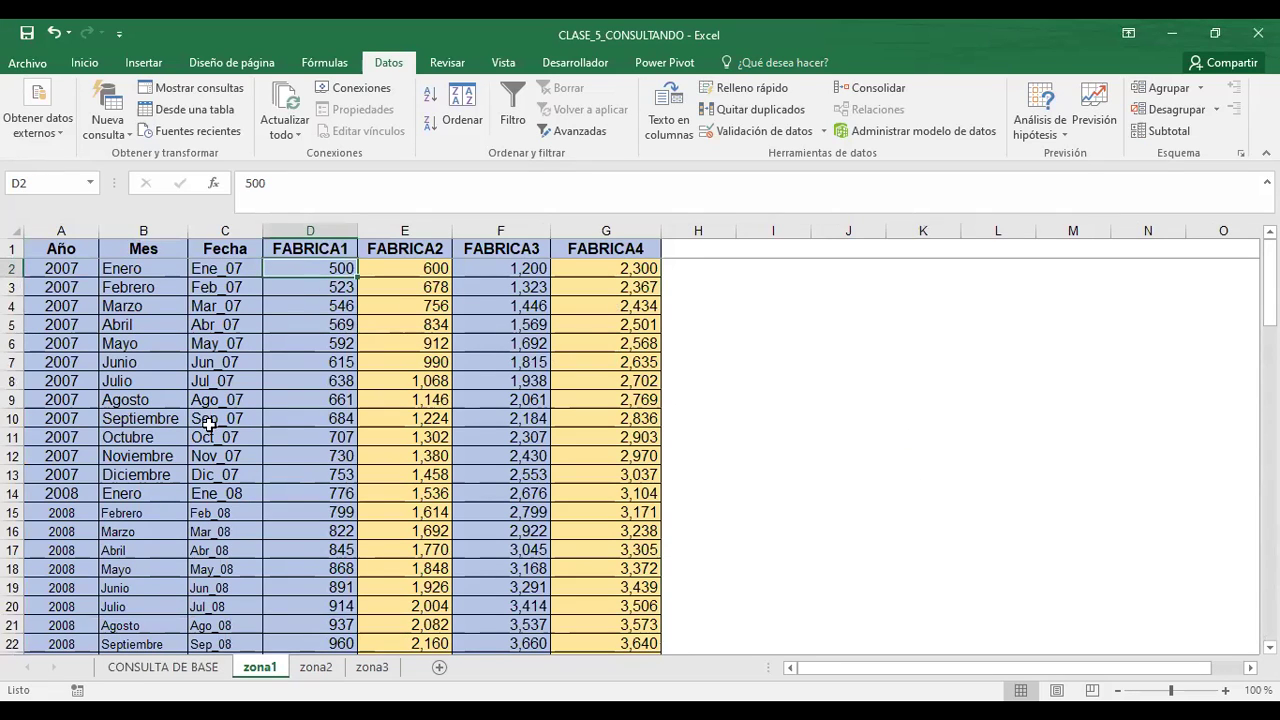
click(316, 669)
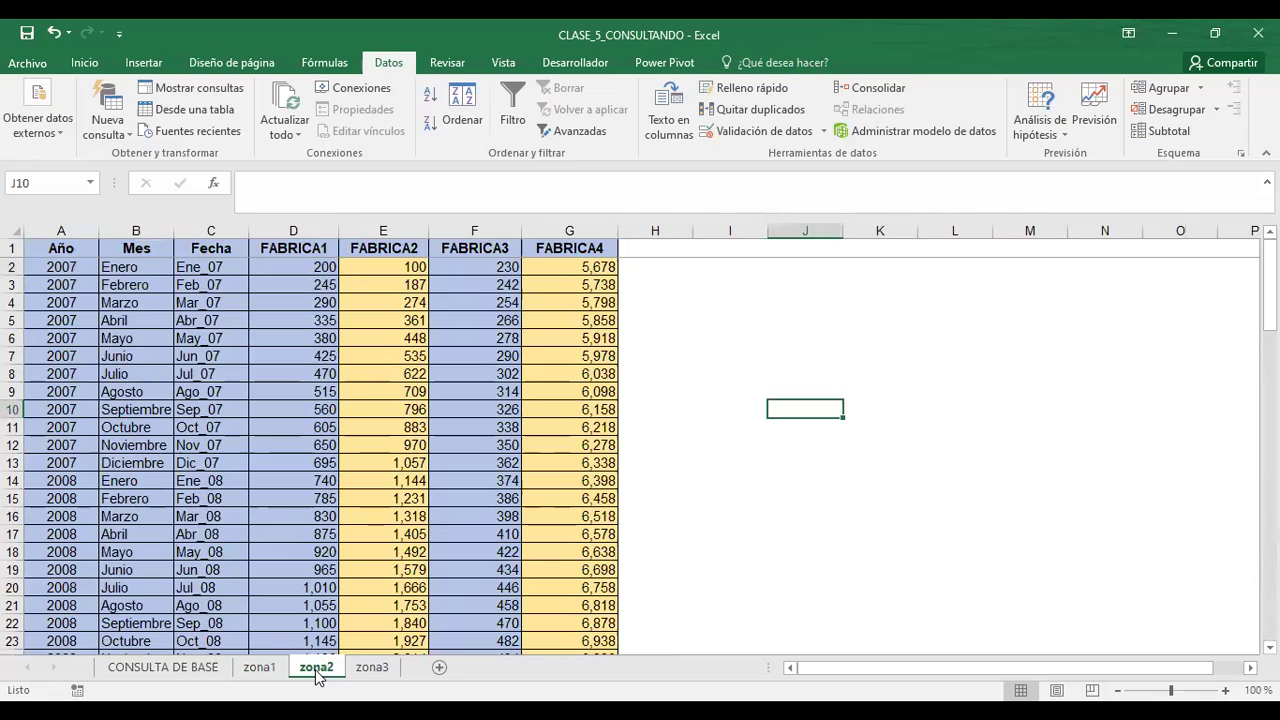
click(376, 668)
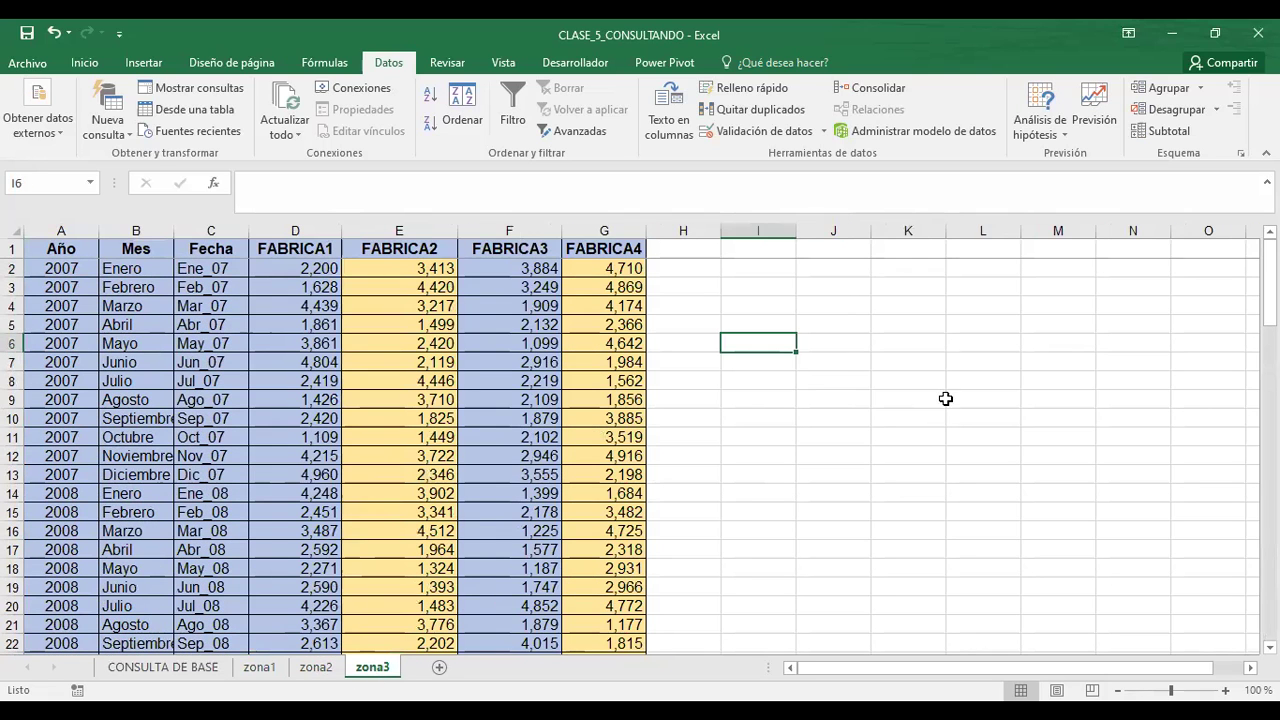
click(150, 672)
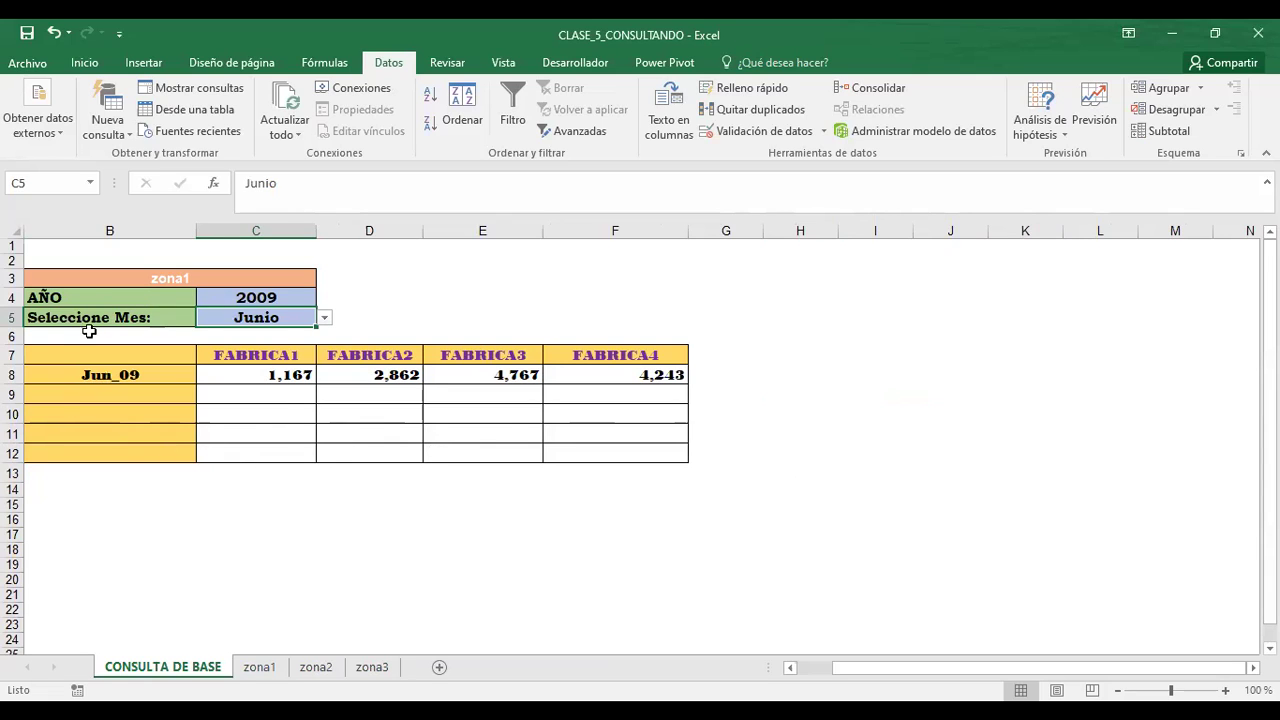
- Scroll to column A and inspect the year formulas =C4 in A8 and =A8-1 in A9
click(256, 299)
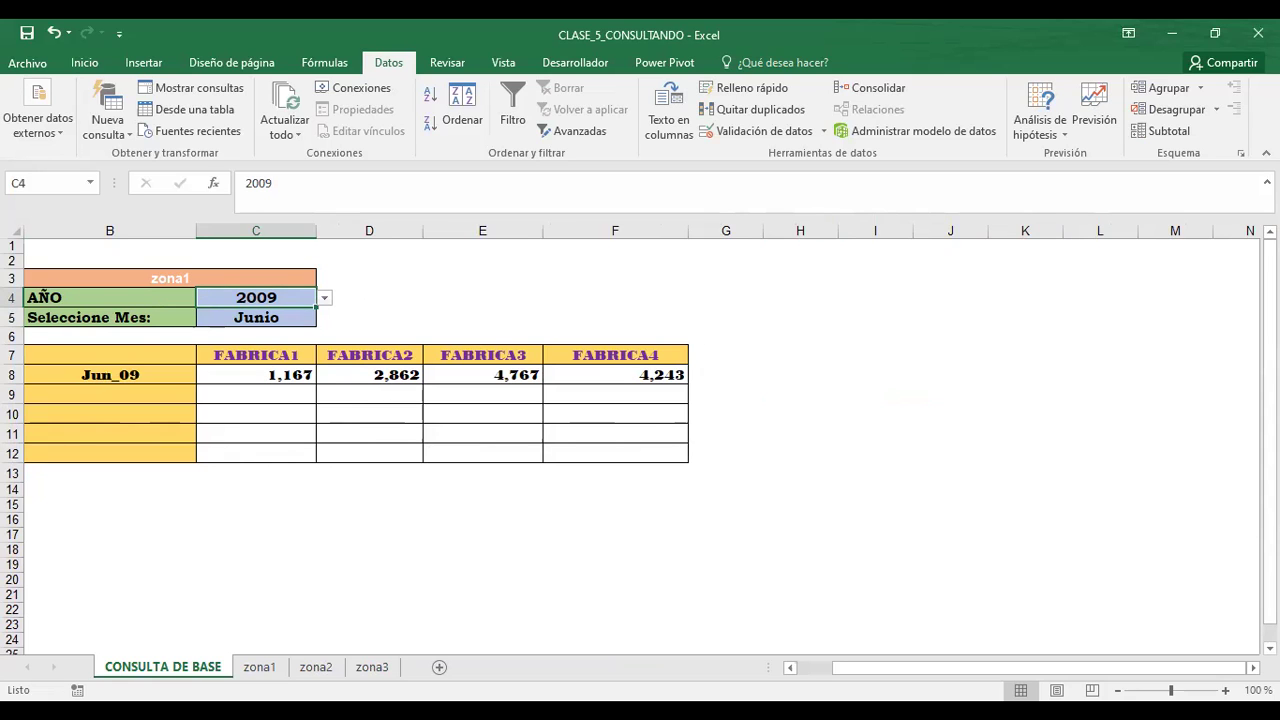
click(790, 668)
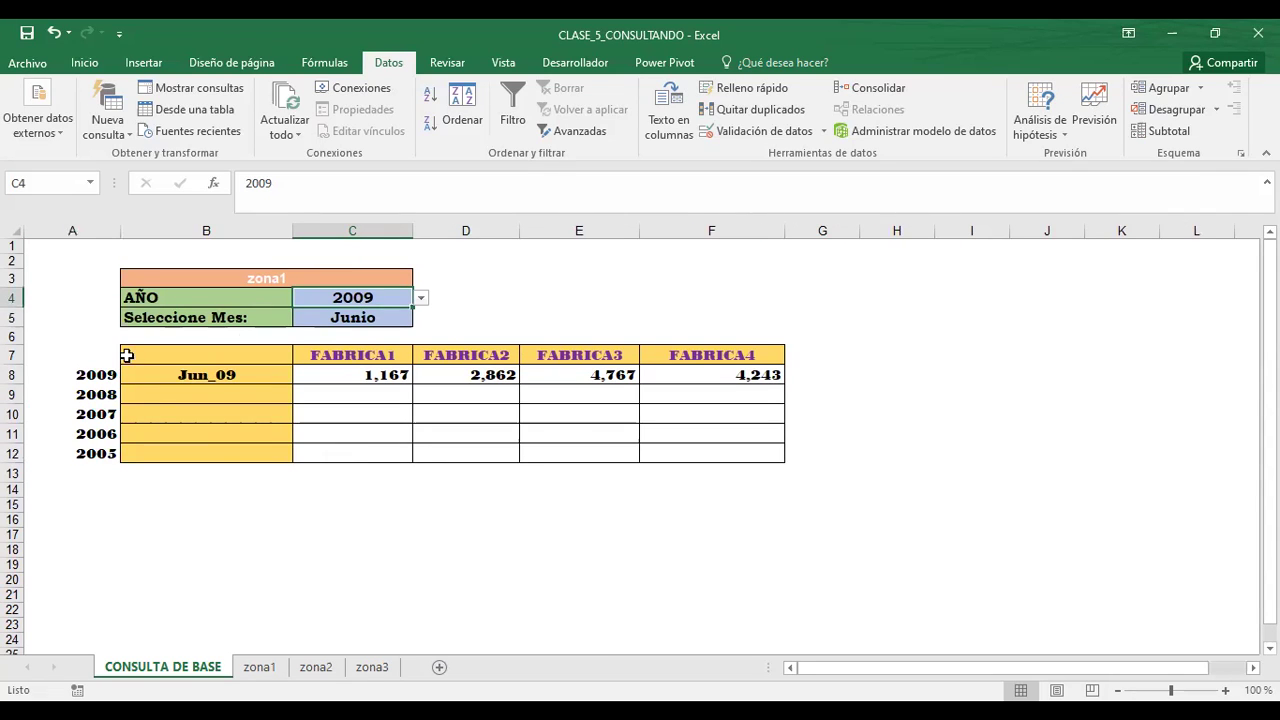
click(97, 358)
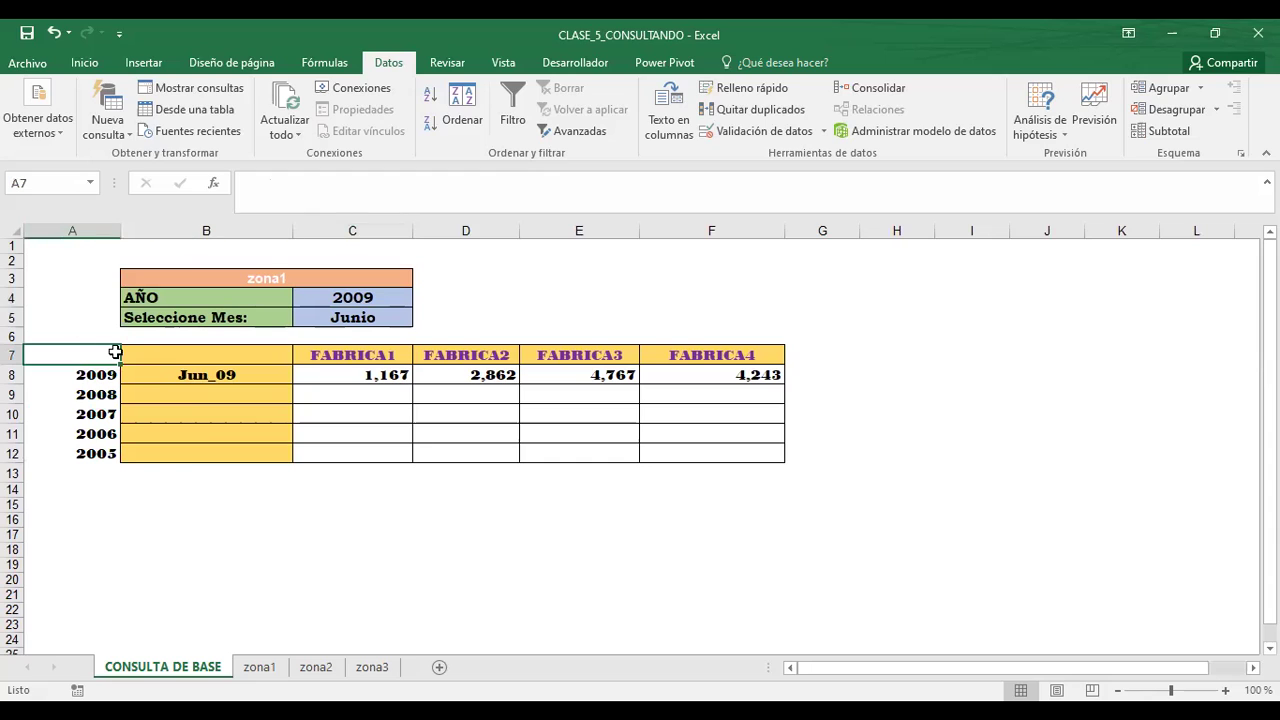
click(356, 300)
click(89, 357)
click(88, 368)
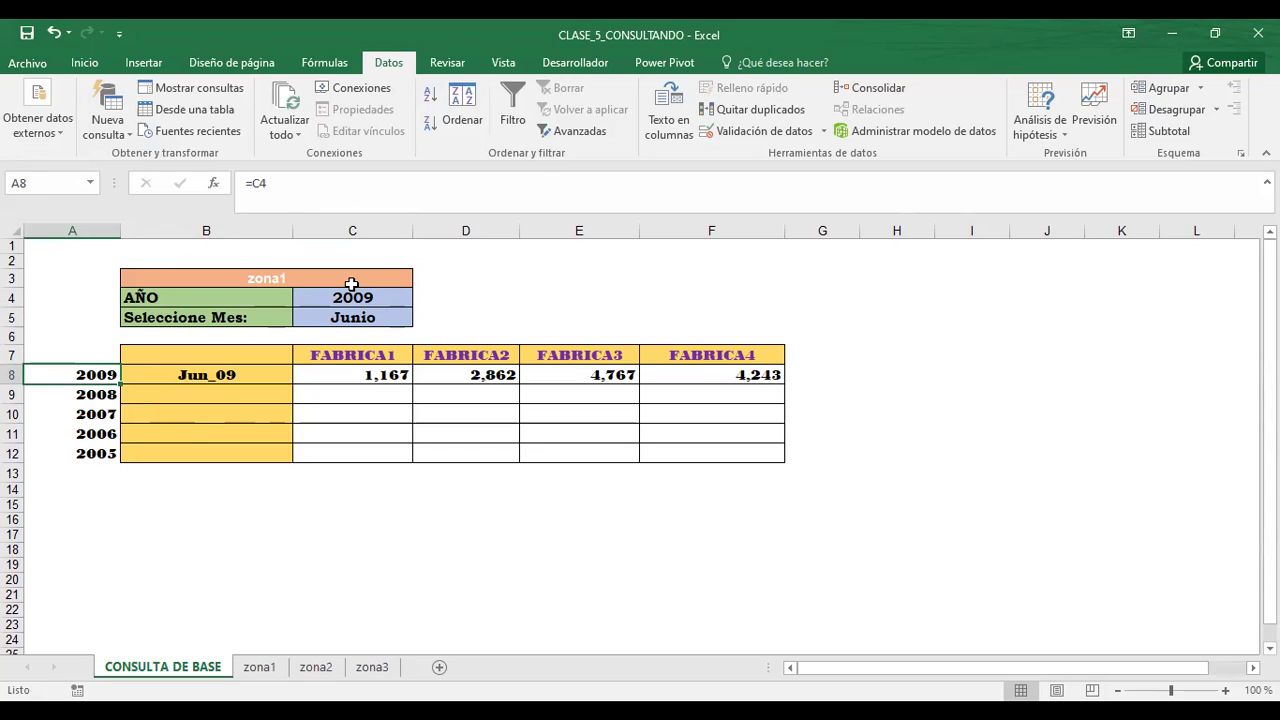
click(89, 397)
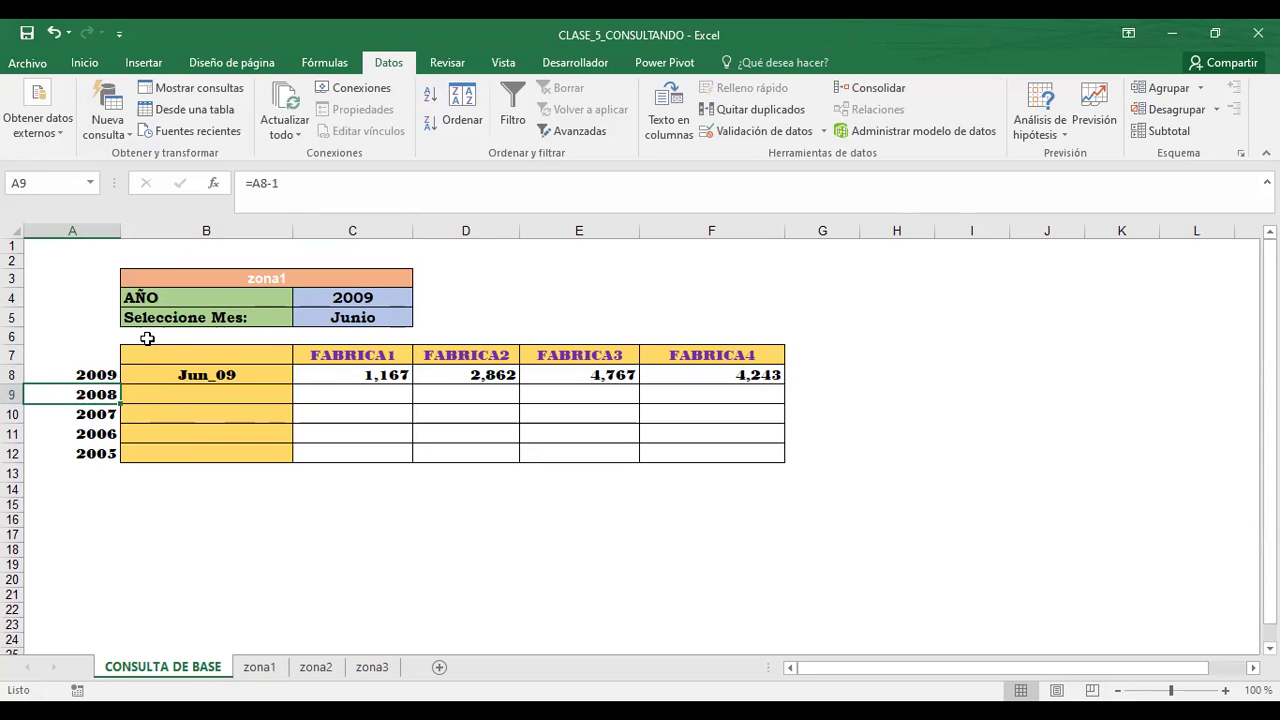
click(113, 372)
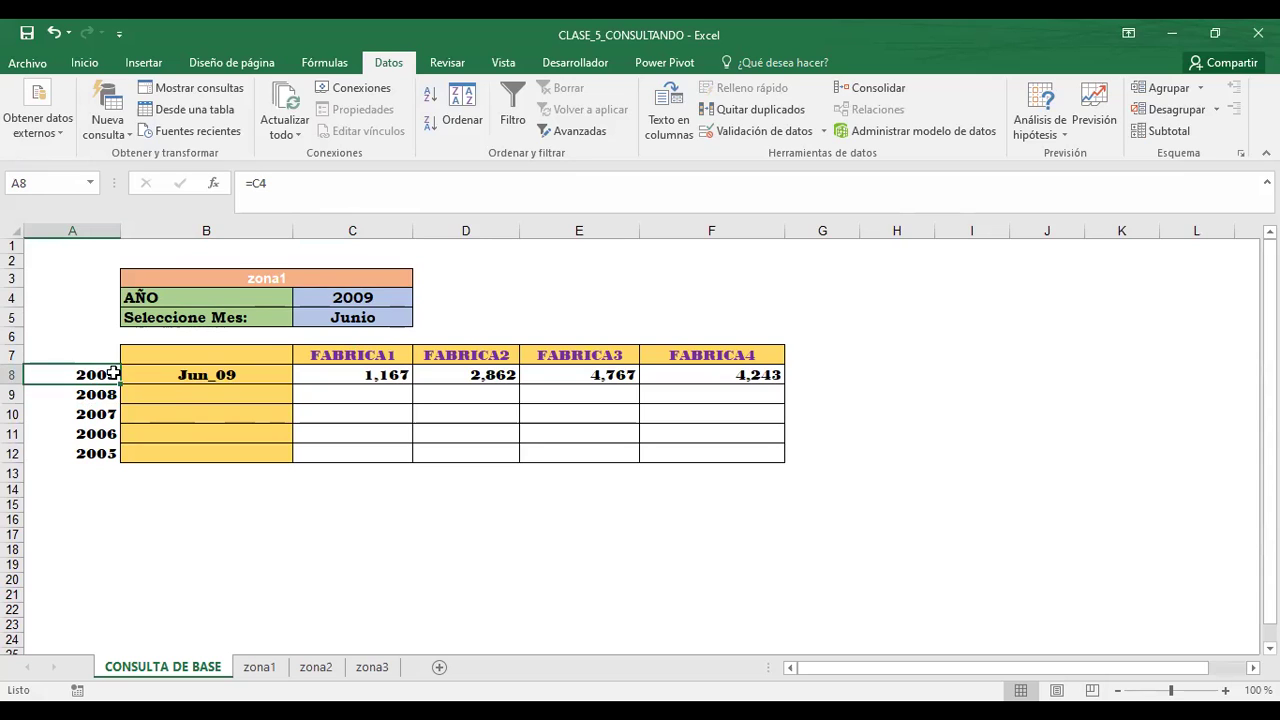
click(86, 393)
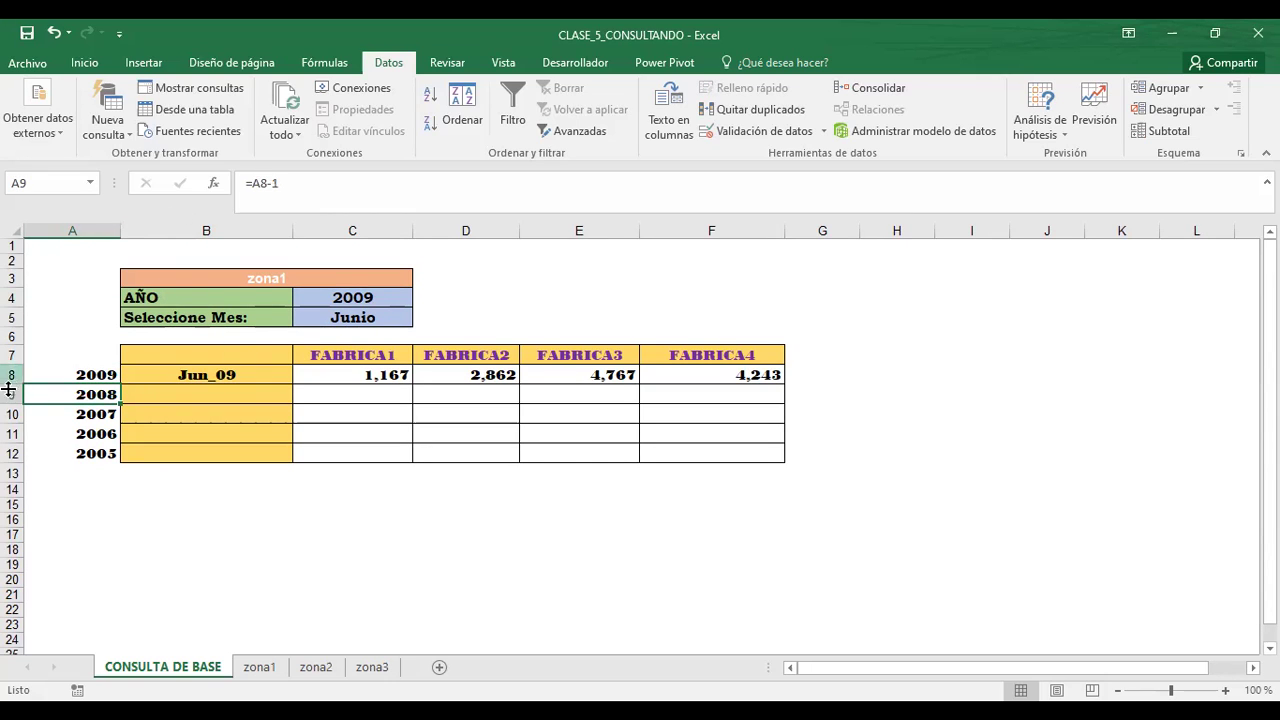
click(86, 373)
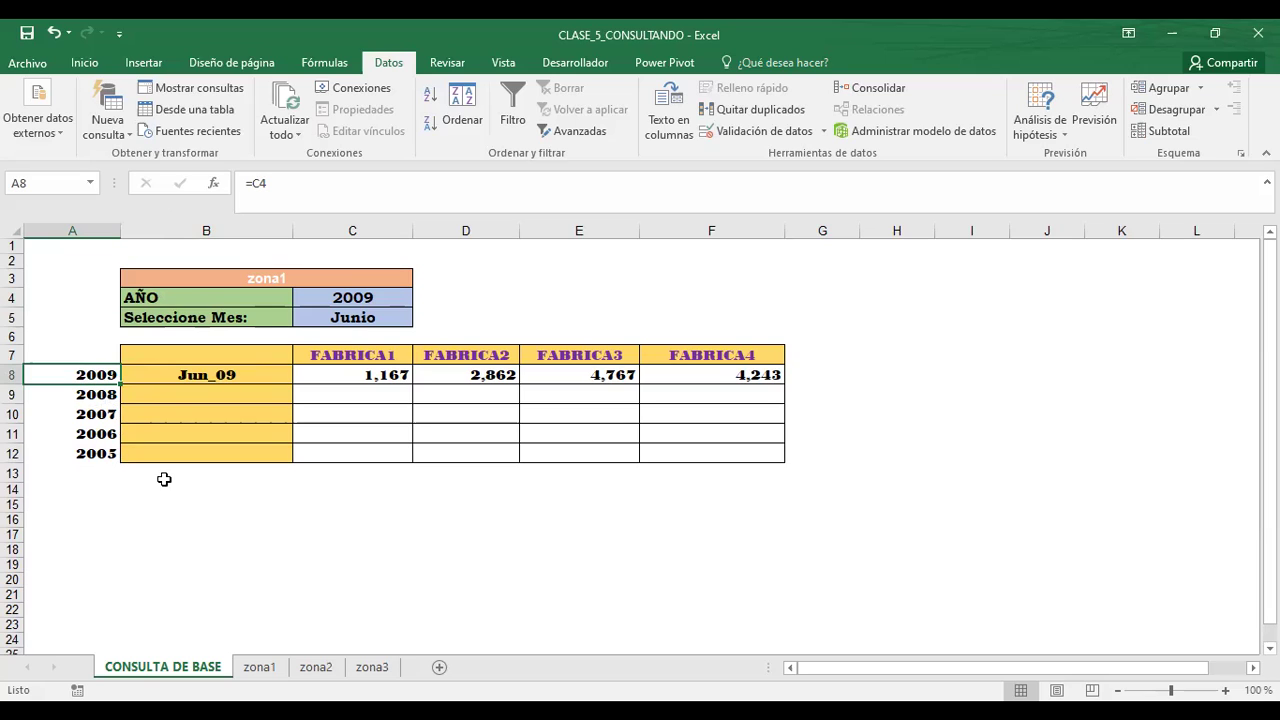
click(98, 466)
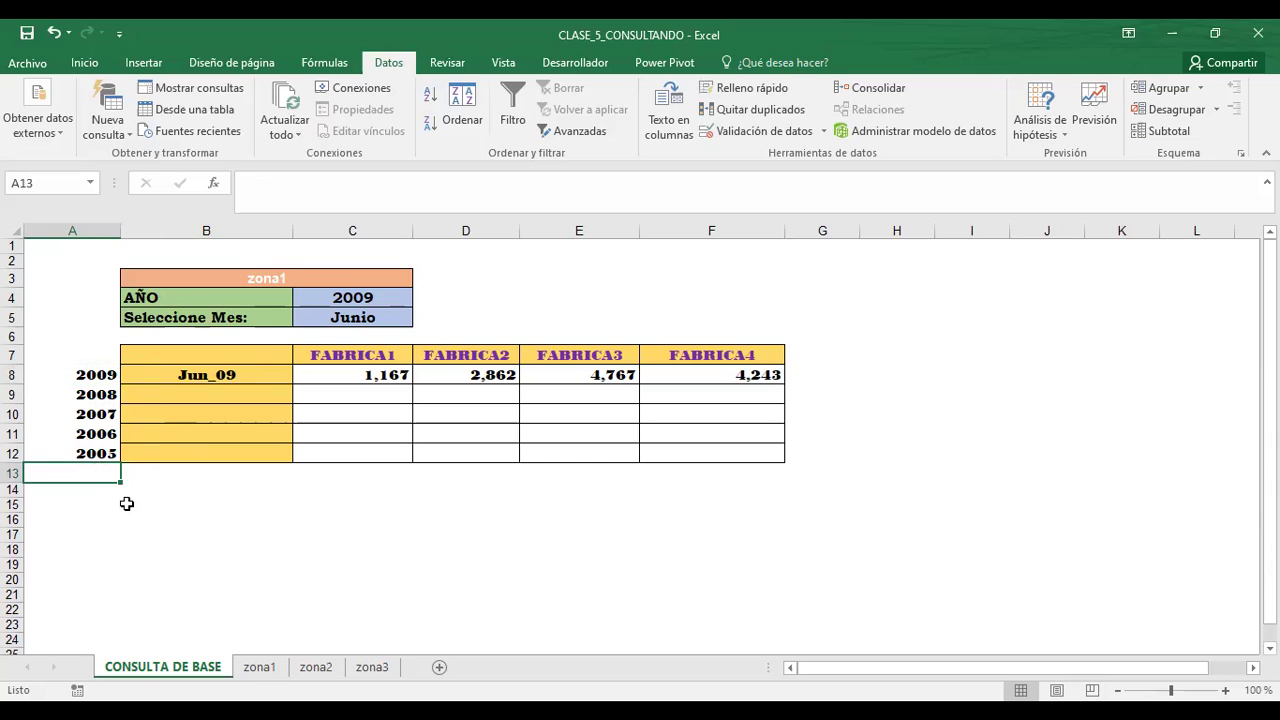
- Choose Septiembre in the C5 month dropdown
click(540, 295)
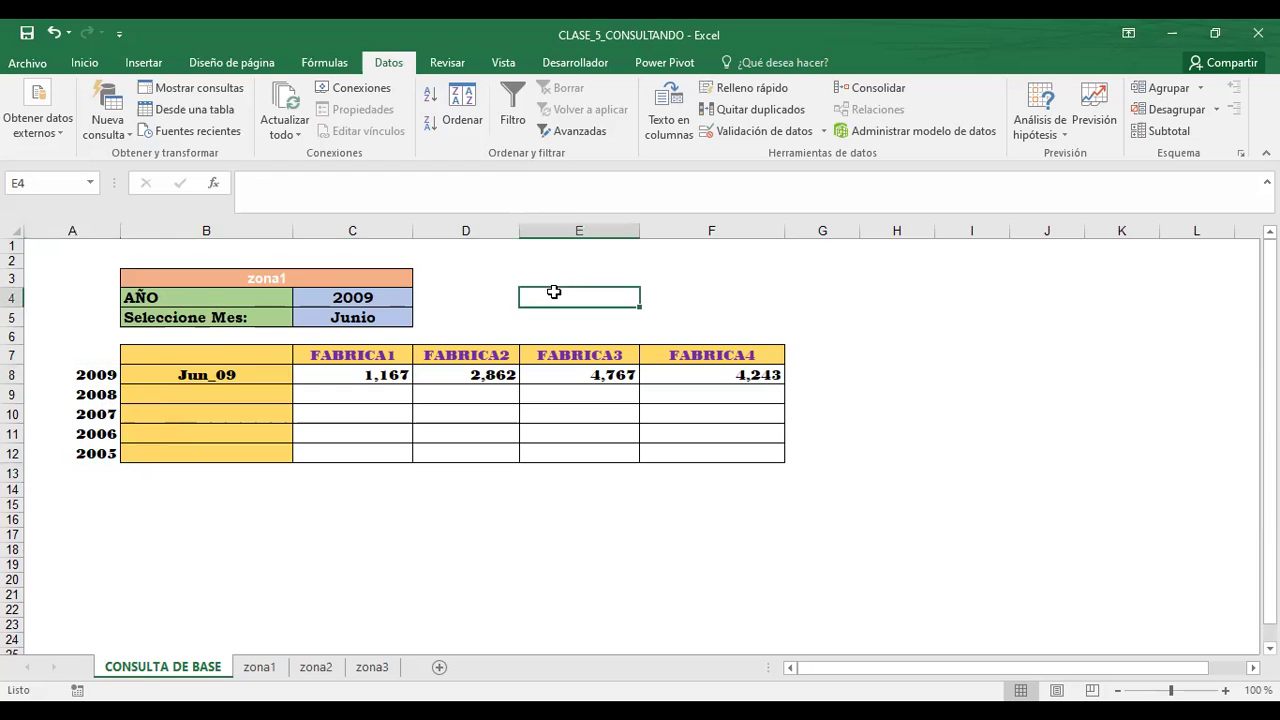
click(333, 318)
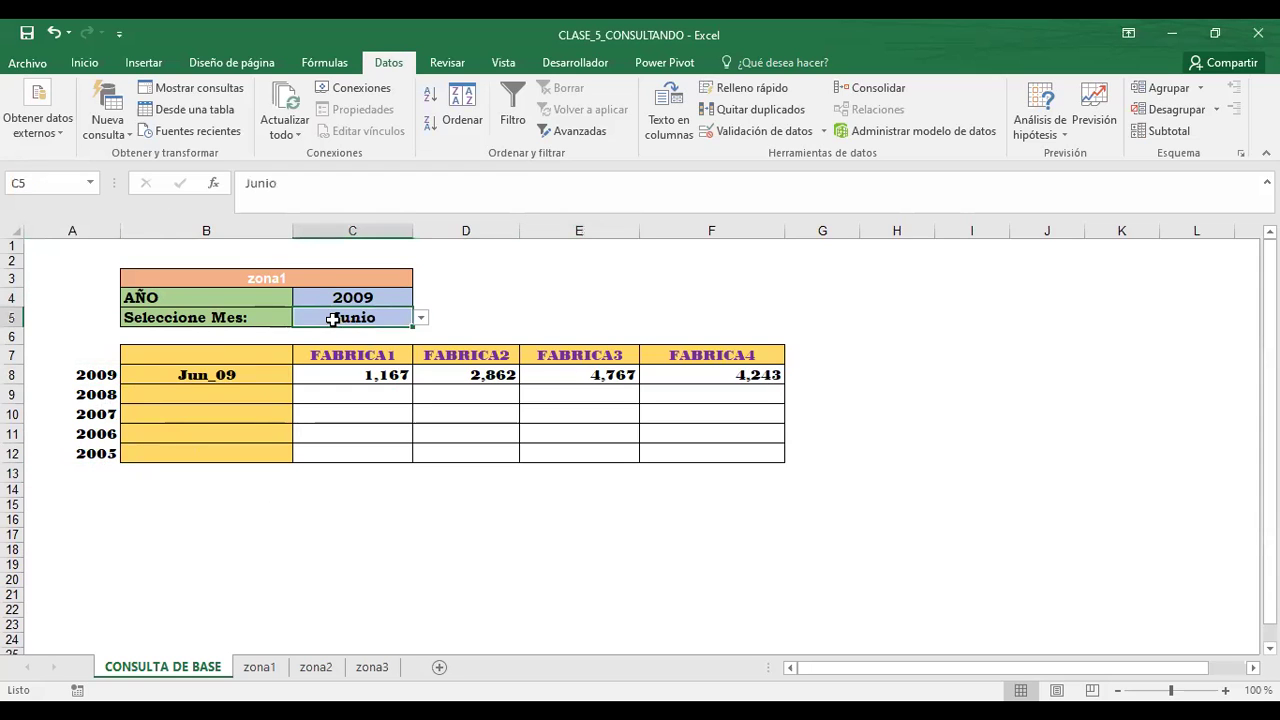
click(421, 318)
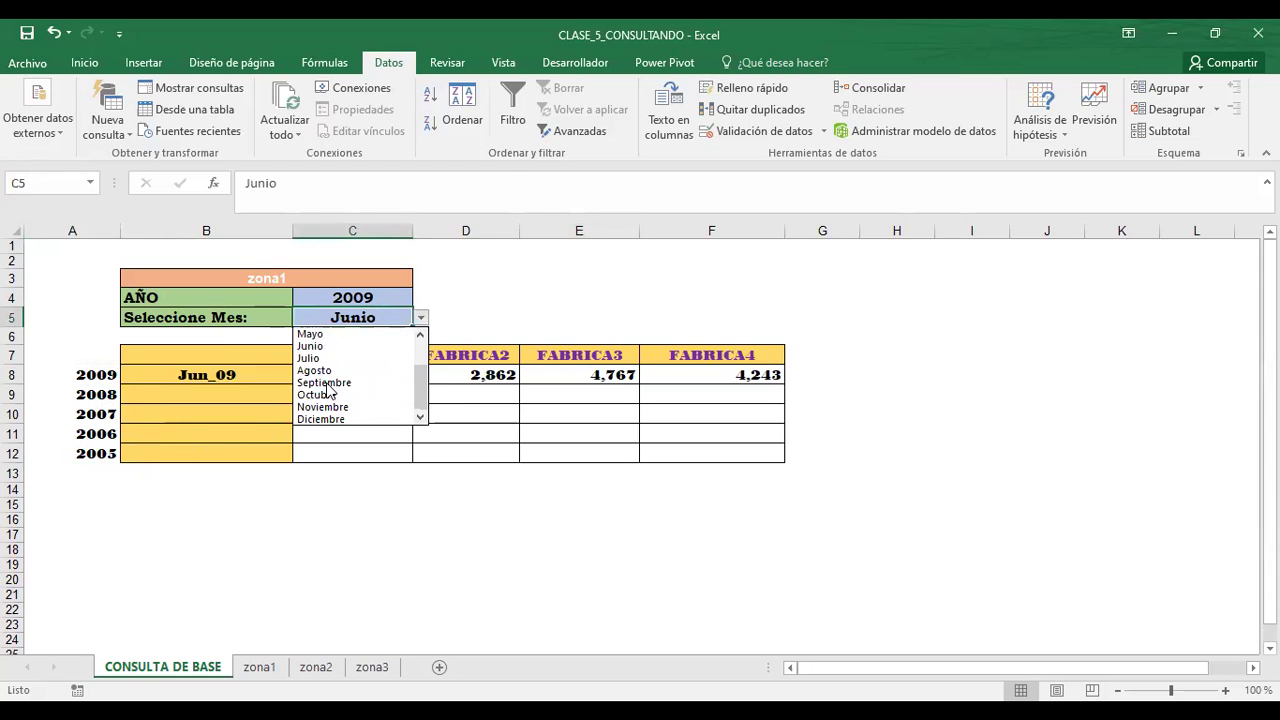
click(325, 382)
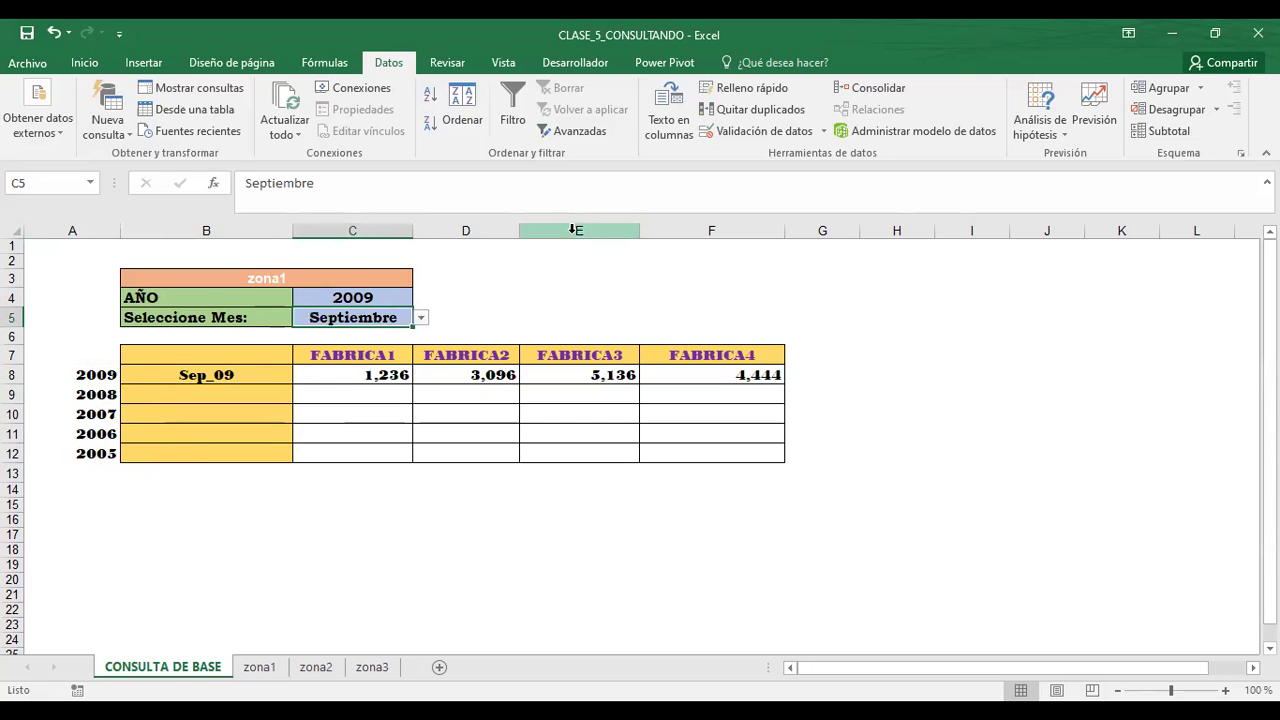
- Set the year to 2011 and view C8's lookup formula for the Sep_11 values
click(366, 297)
click(421, 299)
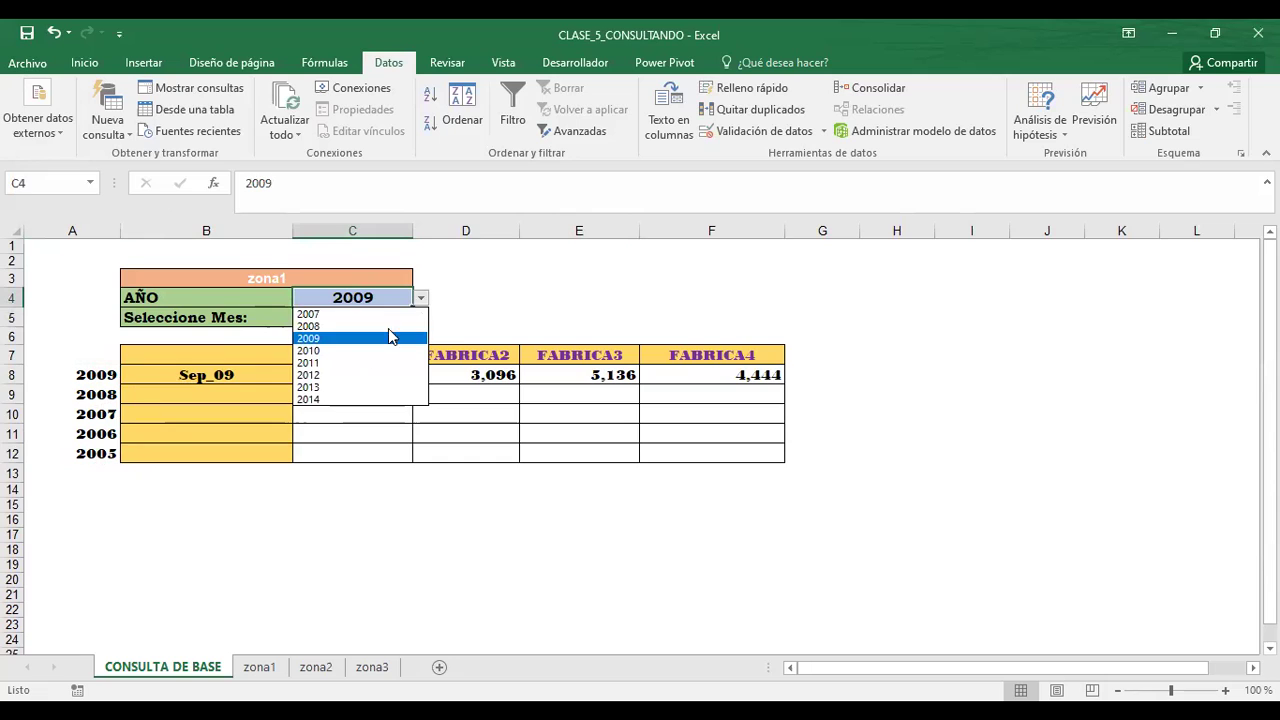
click(356, 360)
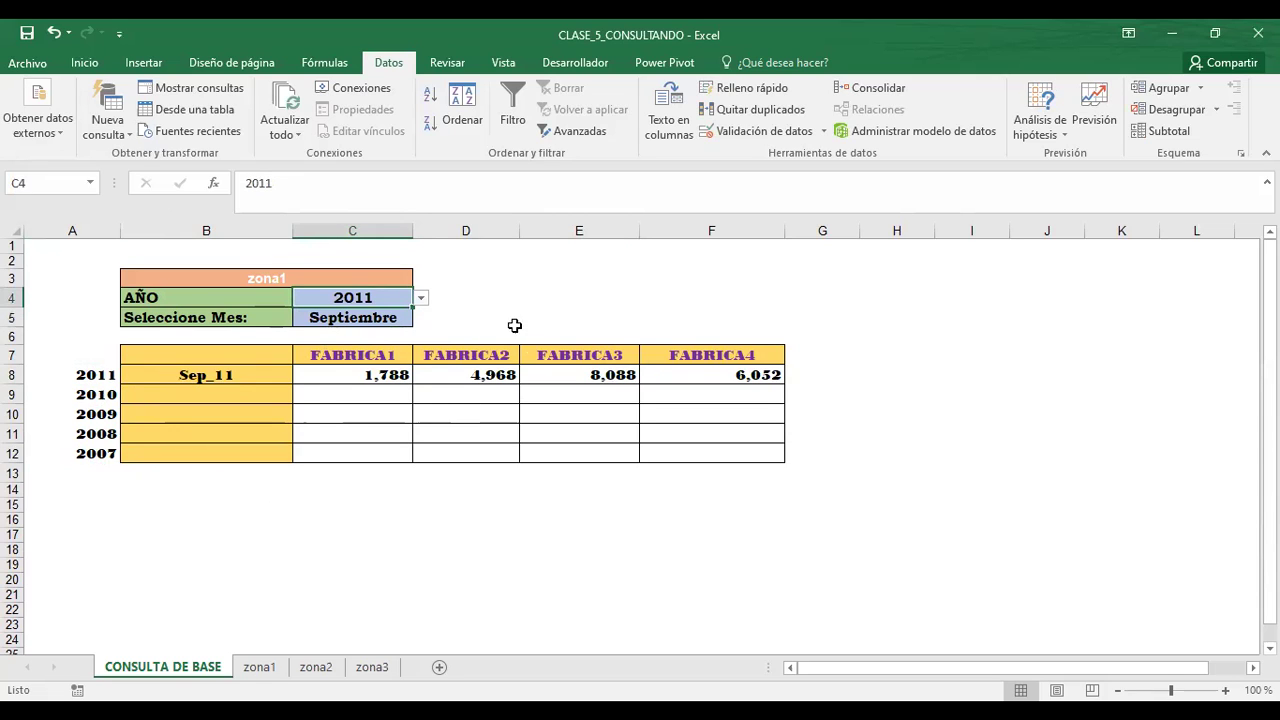
click(329, 371)
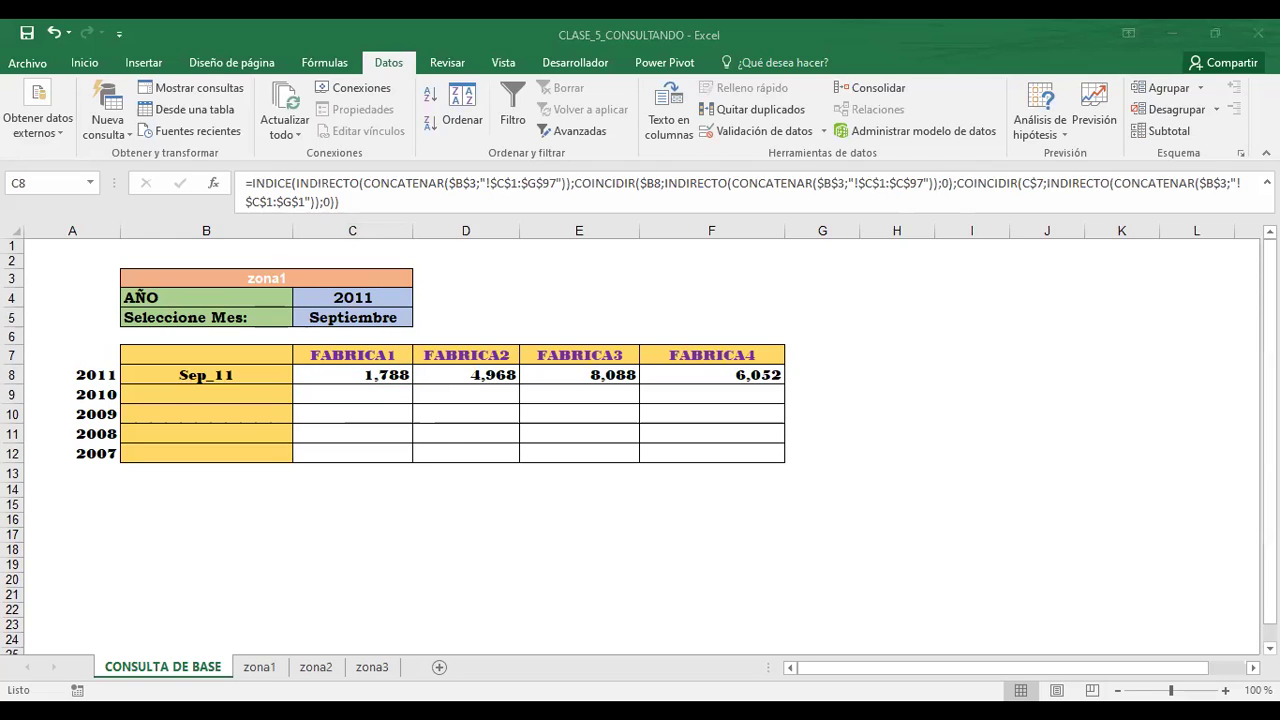
key(alt+Tab)
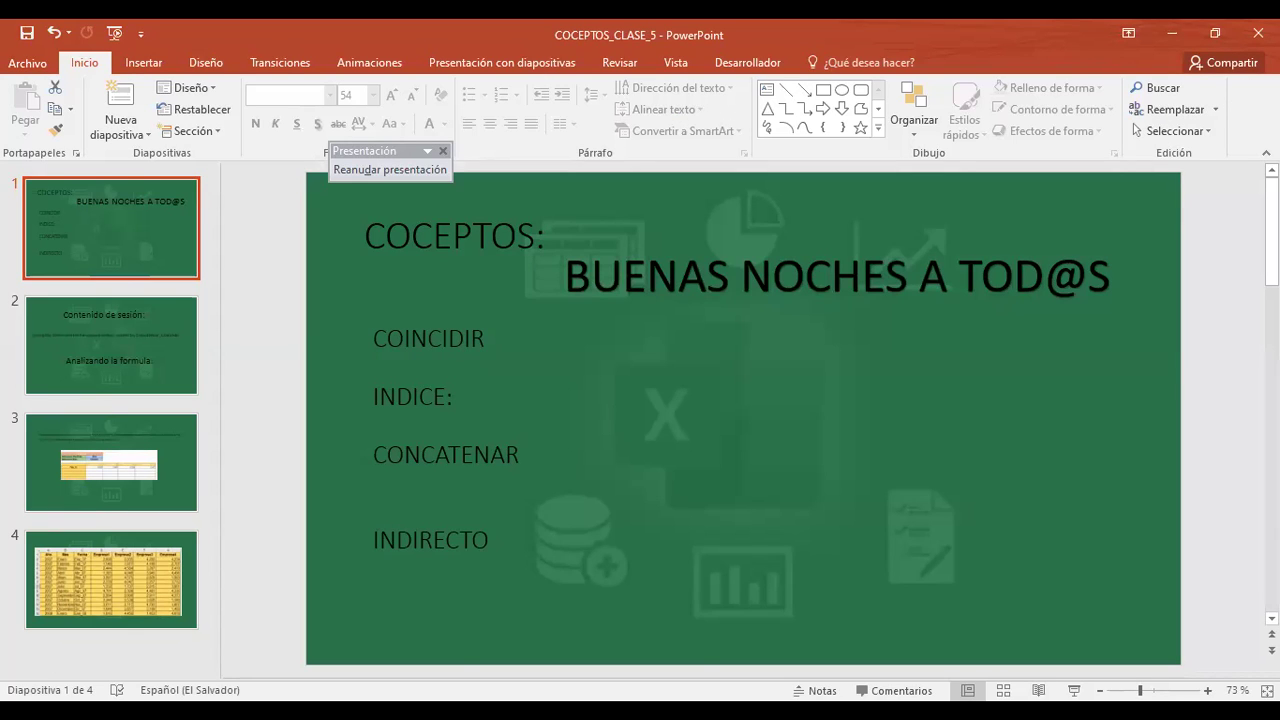
- Run the PowerPoint slideshow through the full data table slide, then return to the Excel workbook
key(alt+Tab)
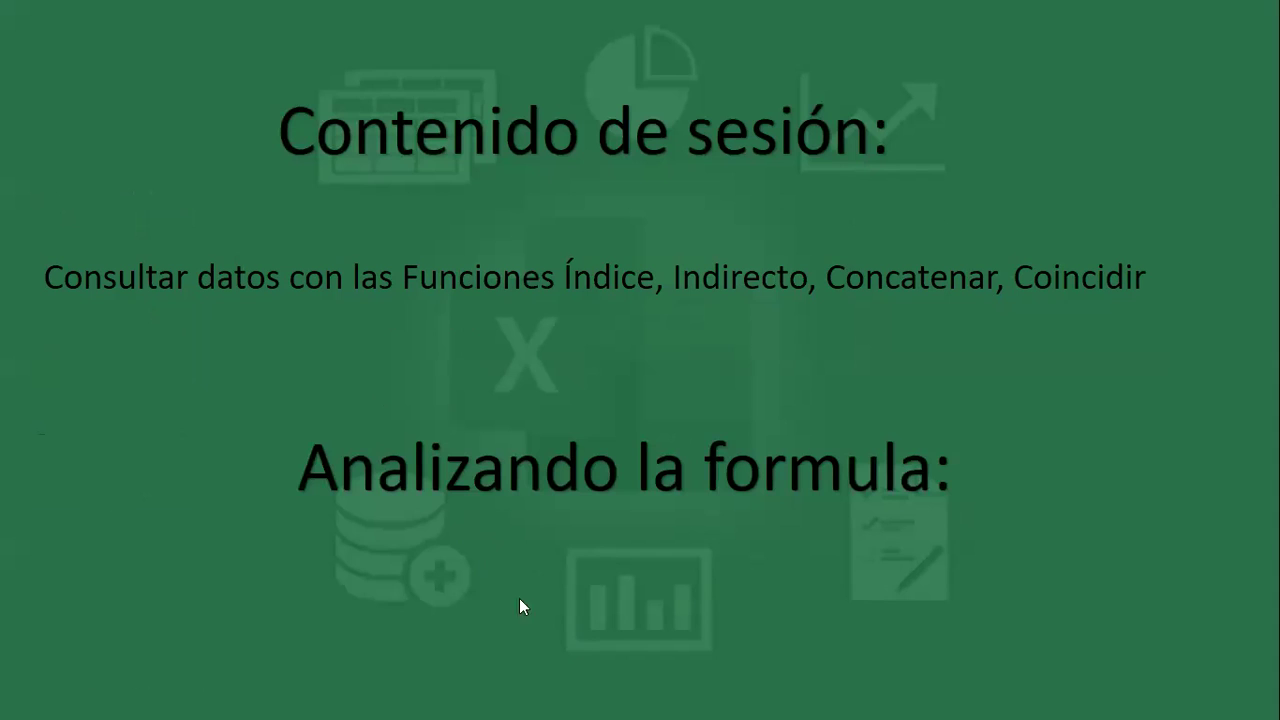
click(515, 480)
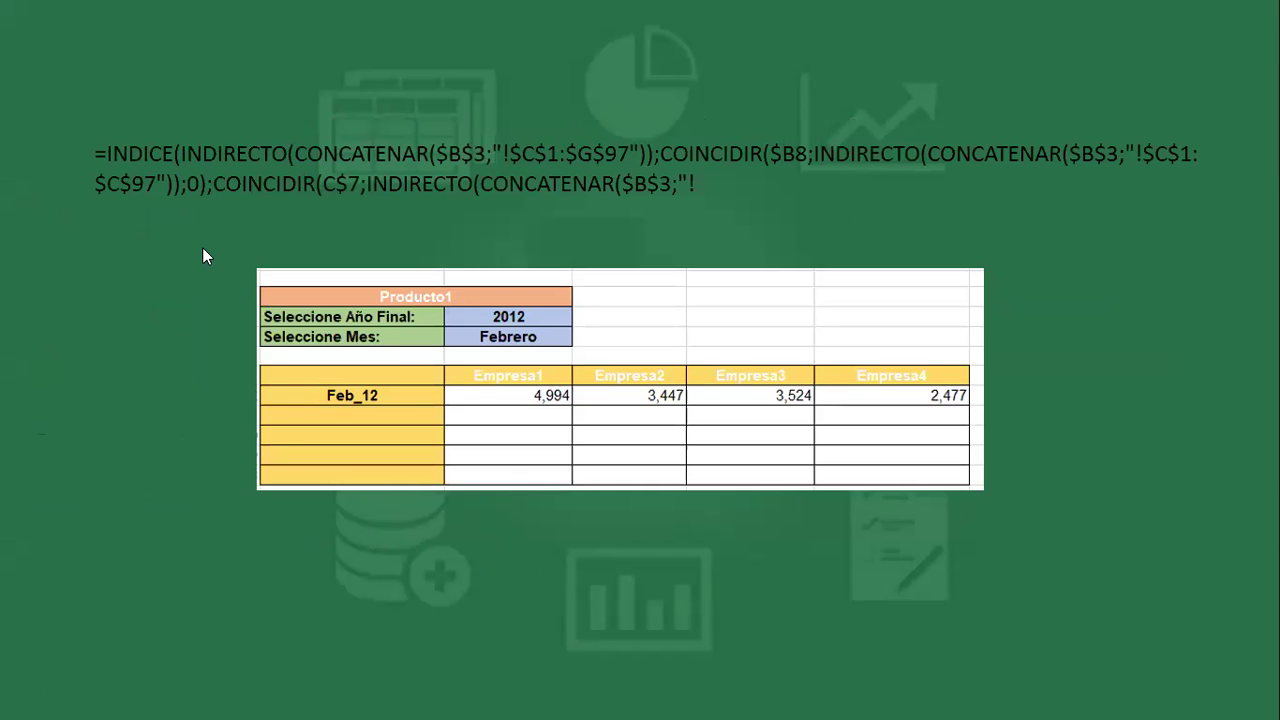
click(504, 637)
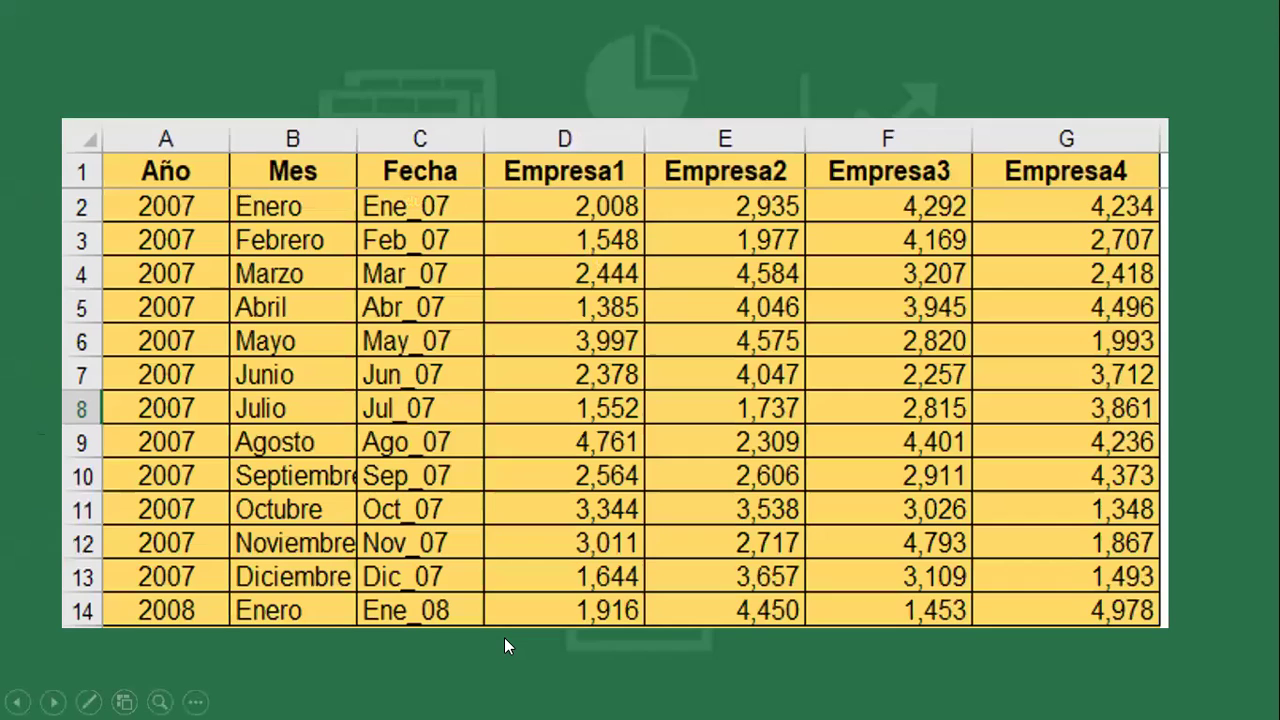
key(Escape)
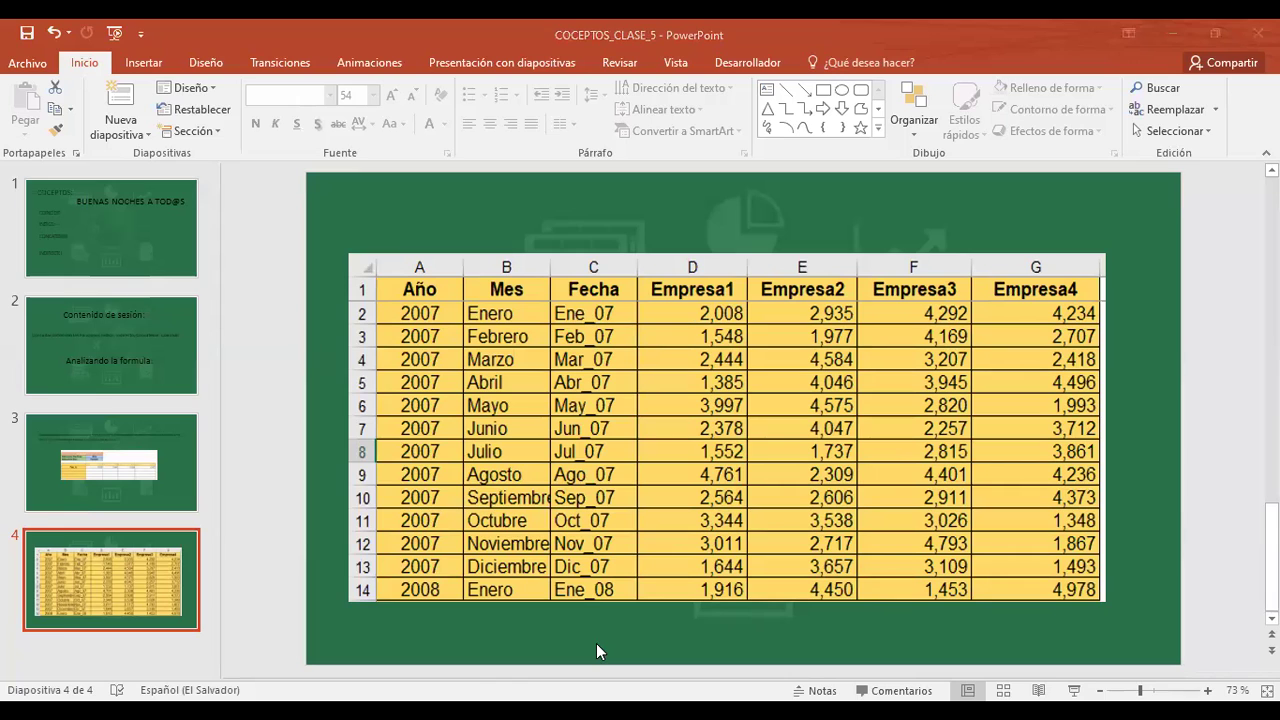
key(alt+Tab)
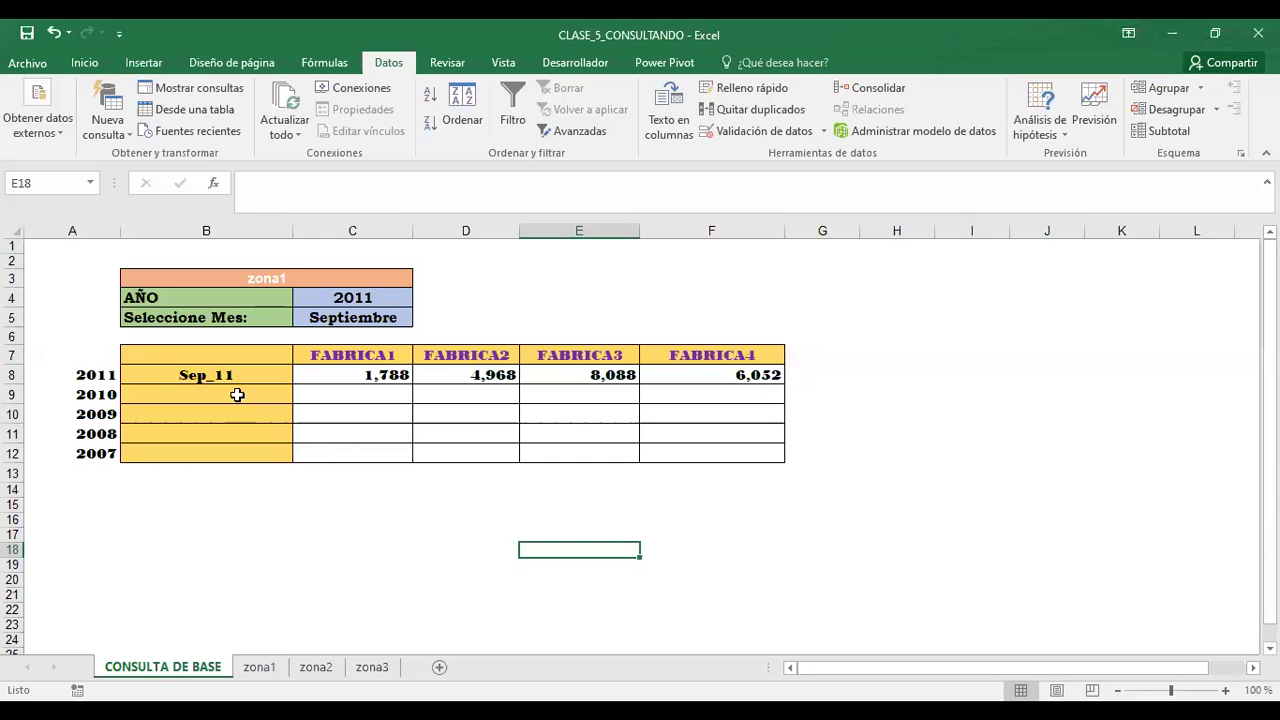
- Check C8's lookup formula, then add a new blank sheet, Hoja1
click(343, 370)
click(345, 373)
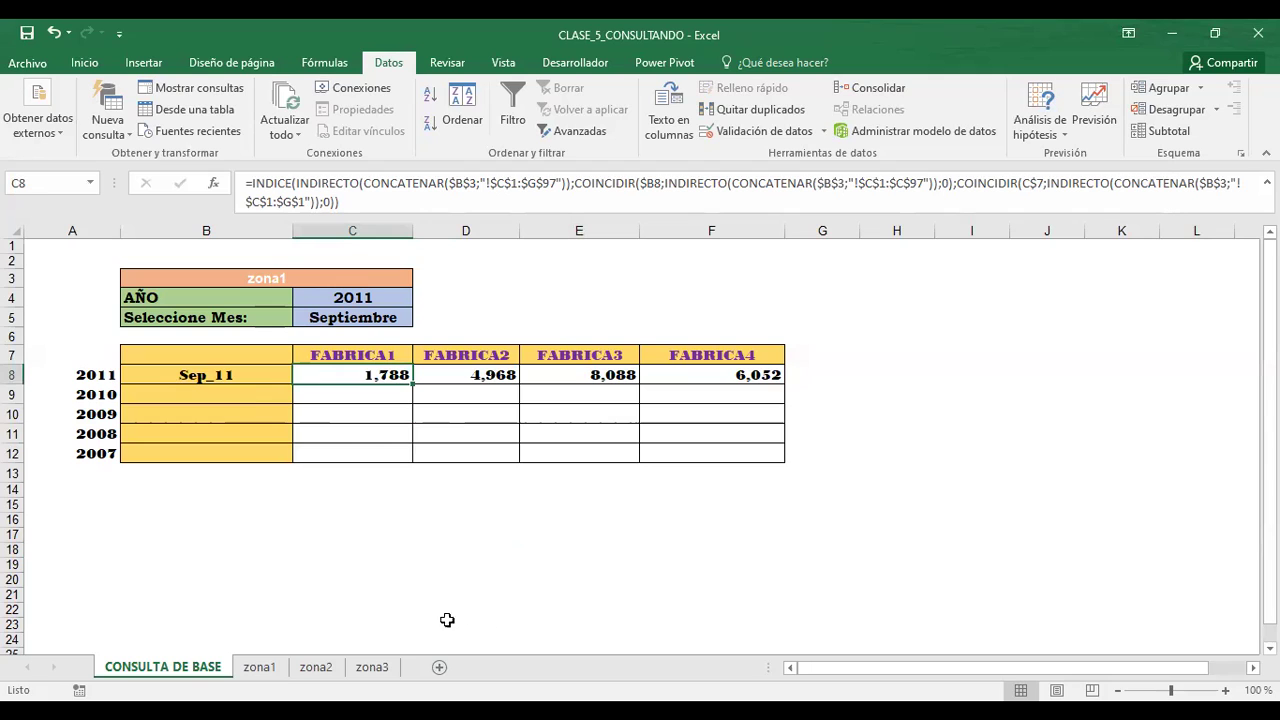
click(439, 667)
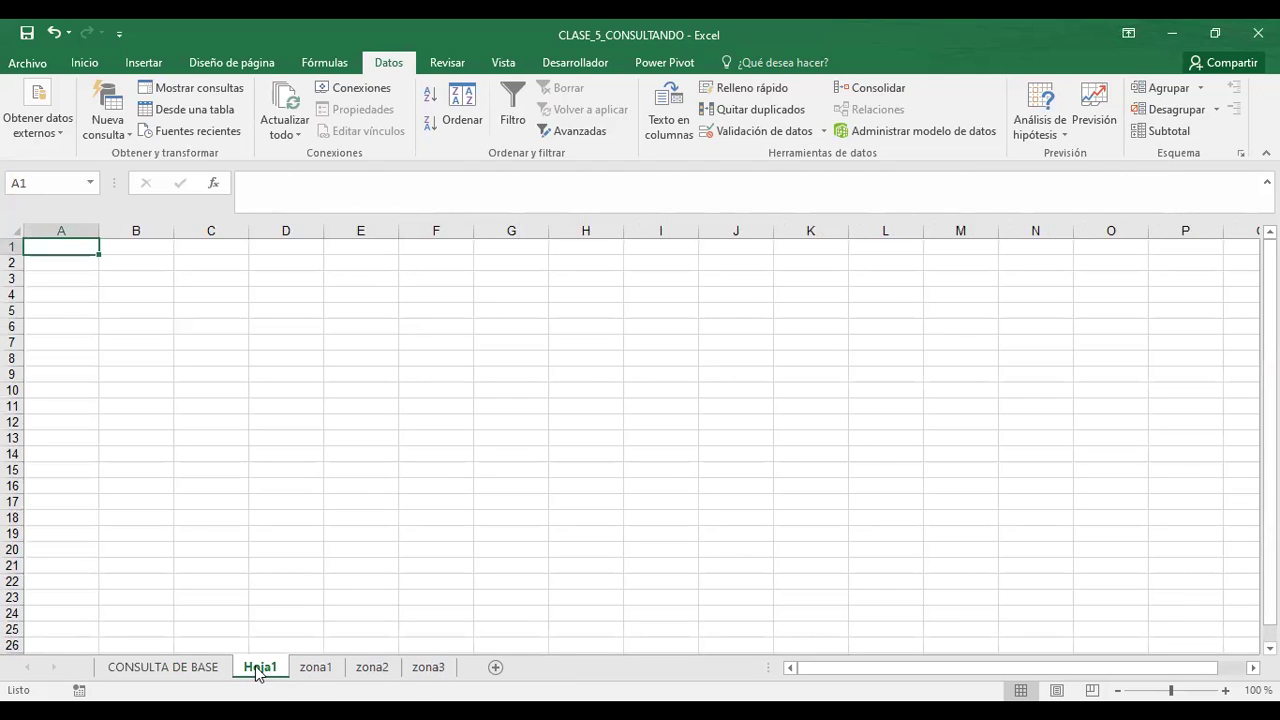
- Move the new sheet after zona3, rename it EJERCICIO1, and return to CONSULTA DE BASE
mouse_move(258, 670)
mouse_down()
mouse_move(430, 670)
mouse_move(375, 670)
mouse_up()
click(420, 670)
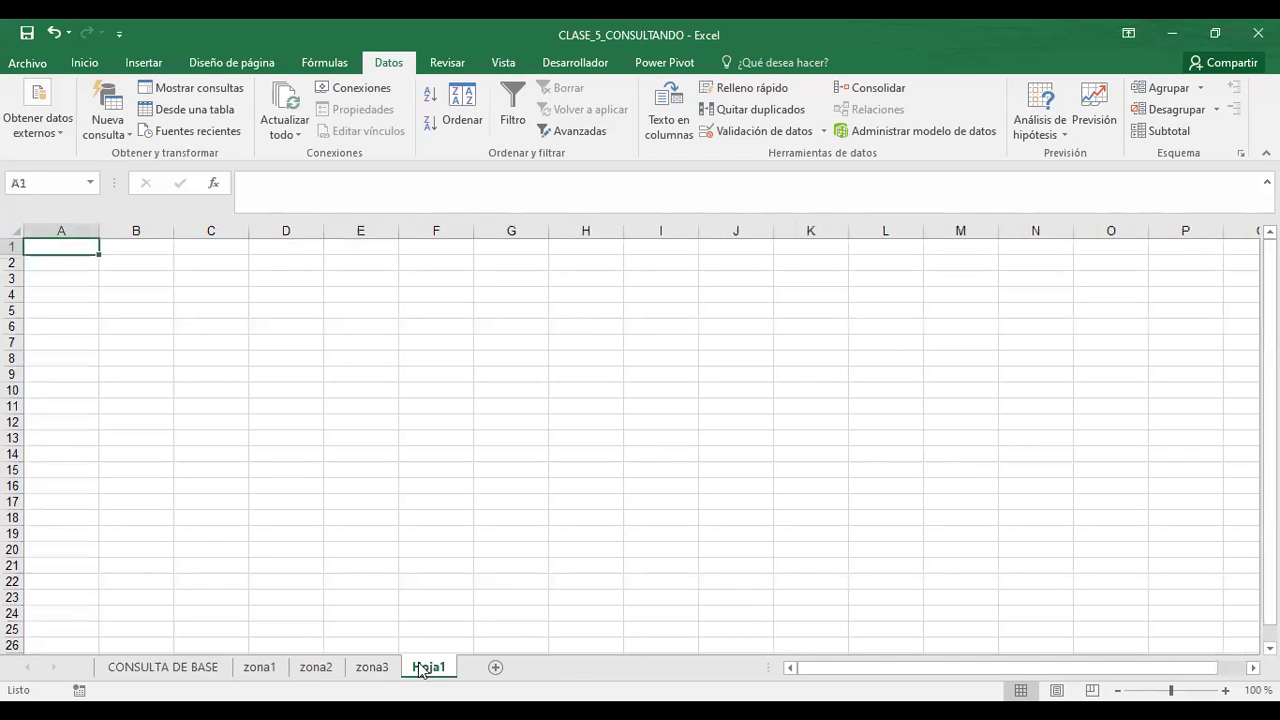
right_click(421, 670)
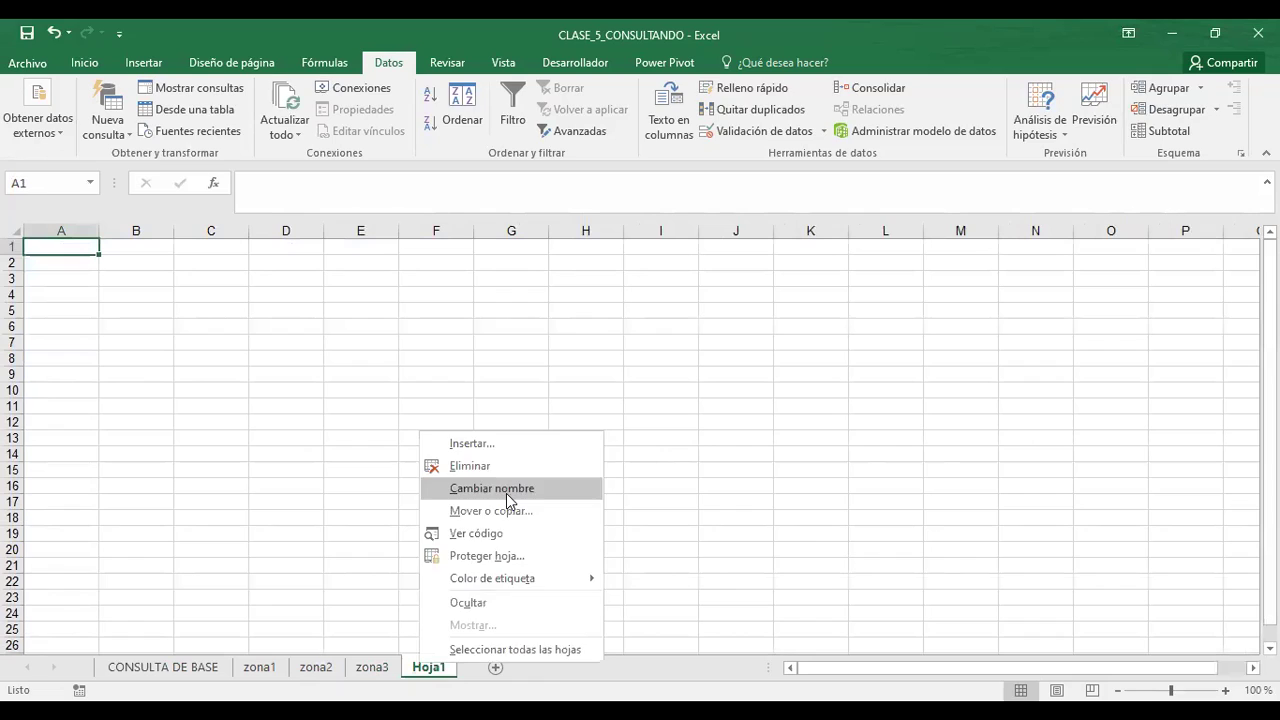
click(506, 494)
text(EJERCICIO)
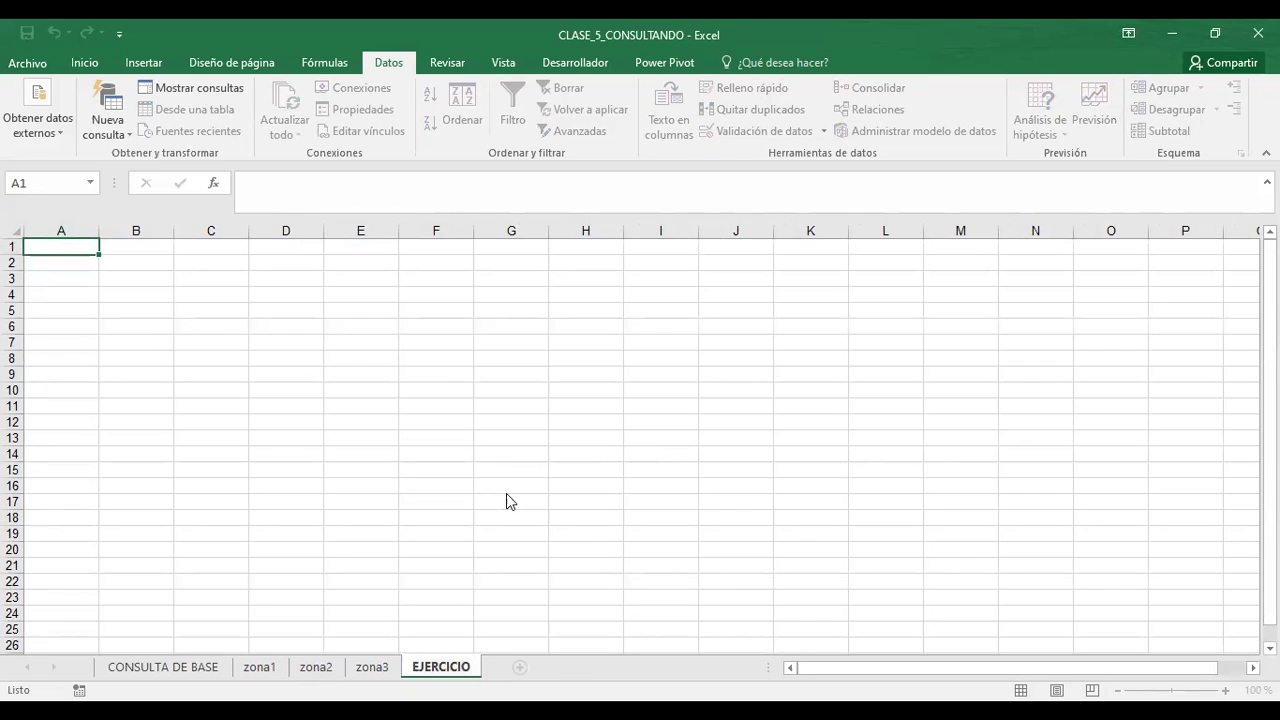
text(1)
key(Return)
click(256, 310)
click(168, 666)
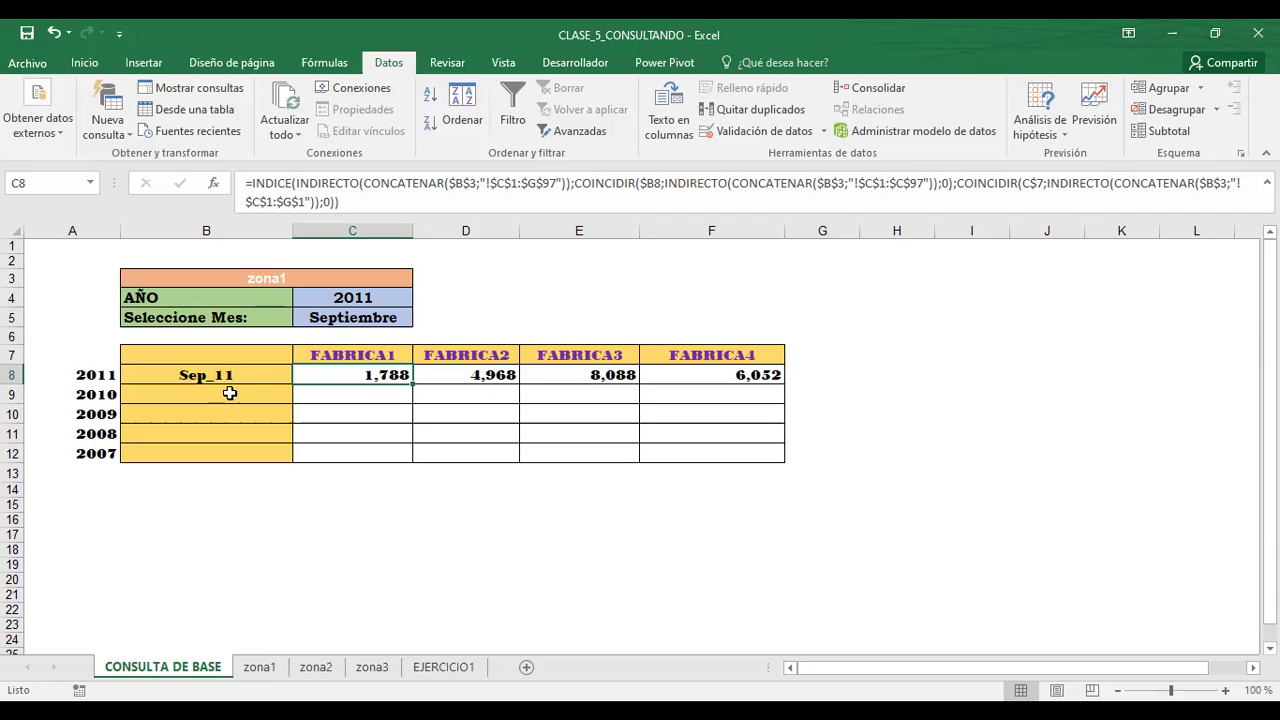
- Check B2 and the CONCATENAR formula in C2 on zona1, then return to CONSULTA DE BASE
click(260, 667)
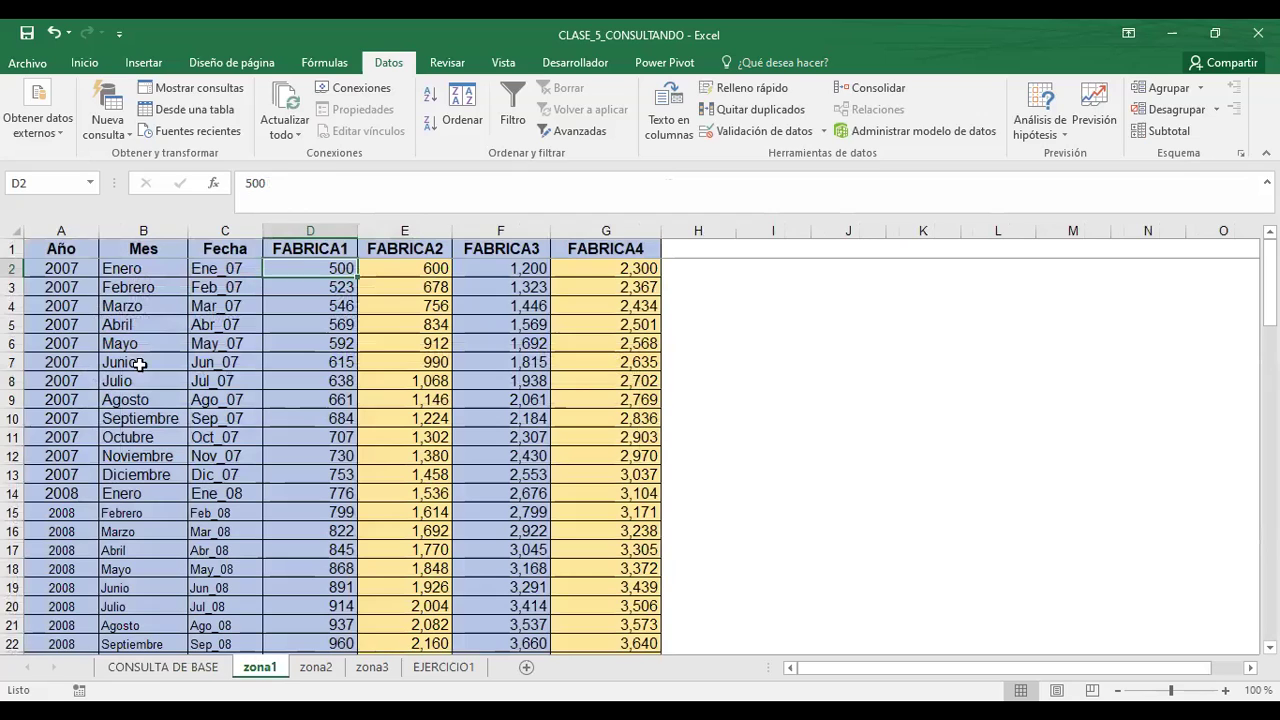
click(115, 272)
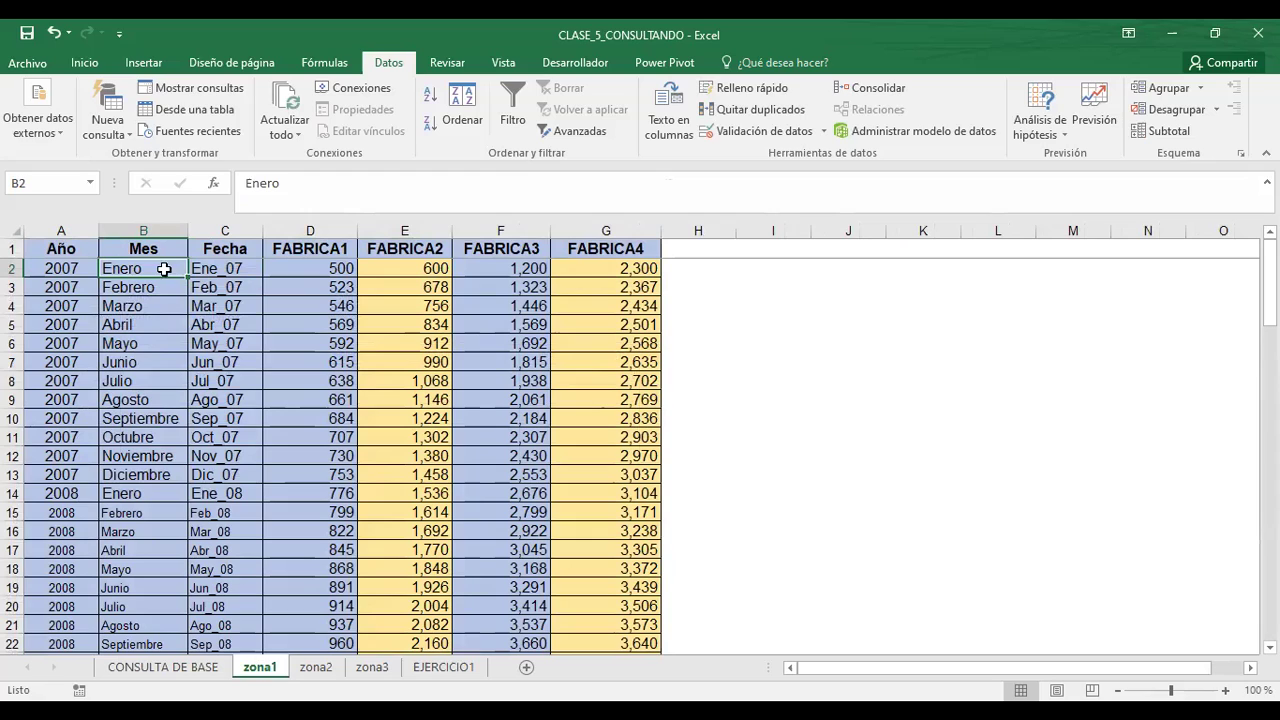
click(242, 268)
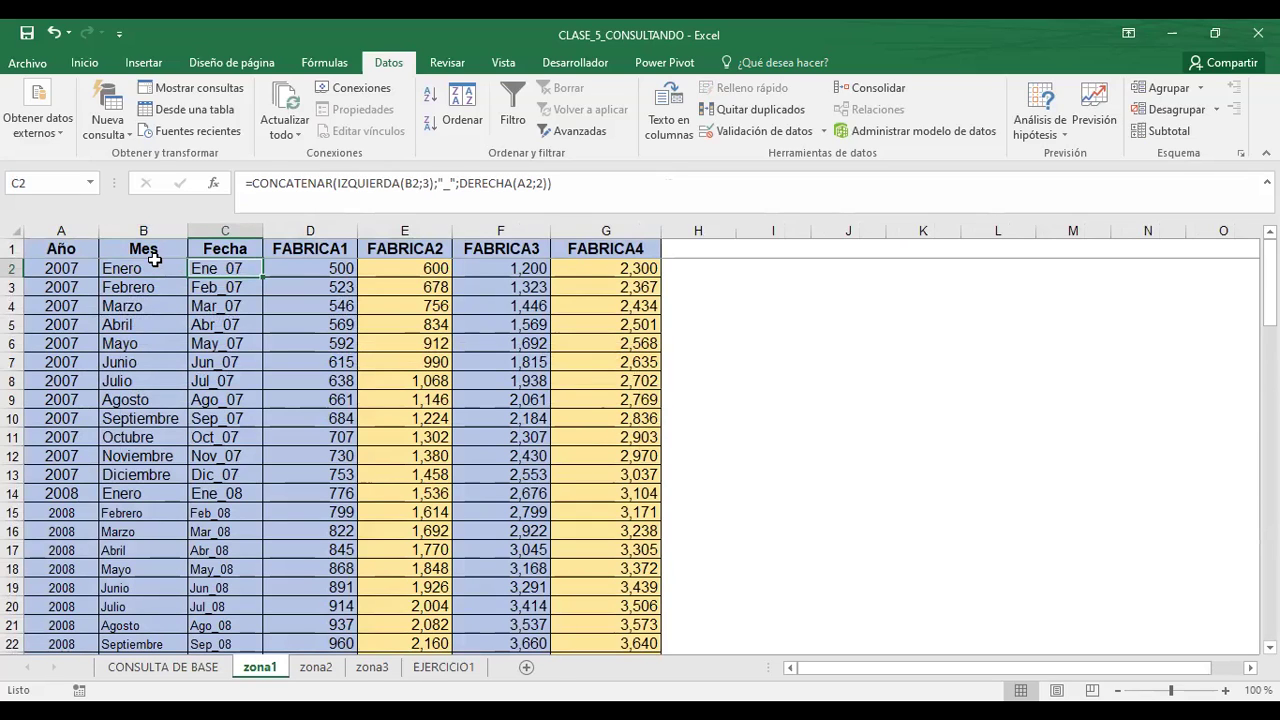
click(165, 676)
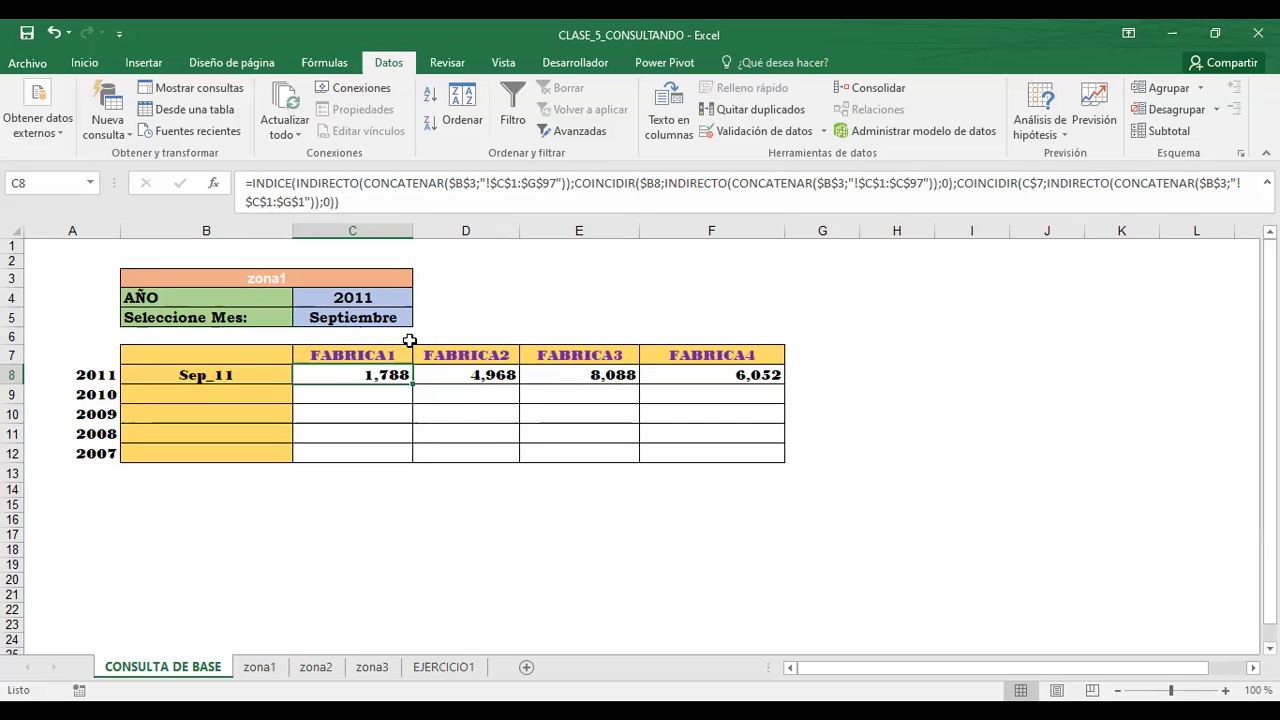
- Add three new blank worksheets after EJERCICIO1
click(442, 674)
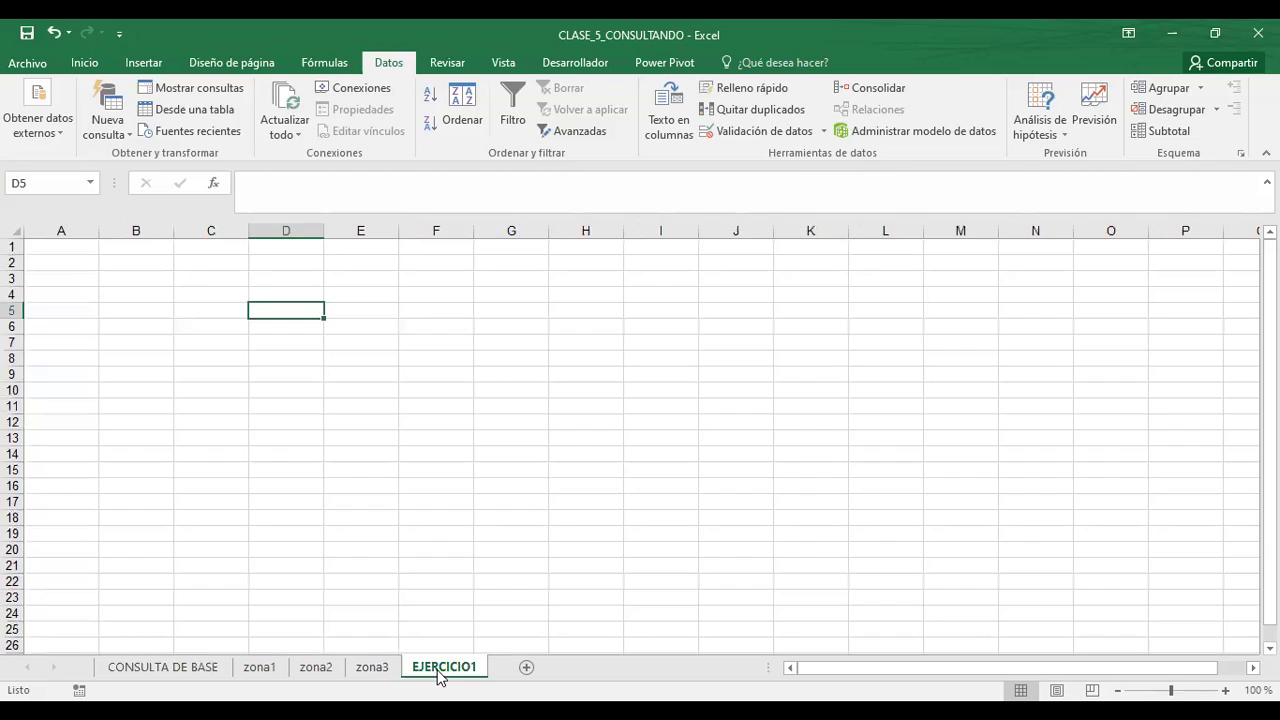
click(526, 667)
click(582, 668)
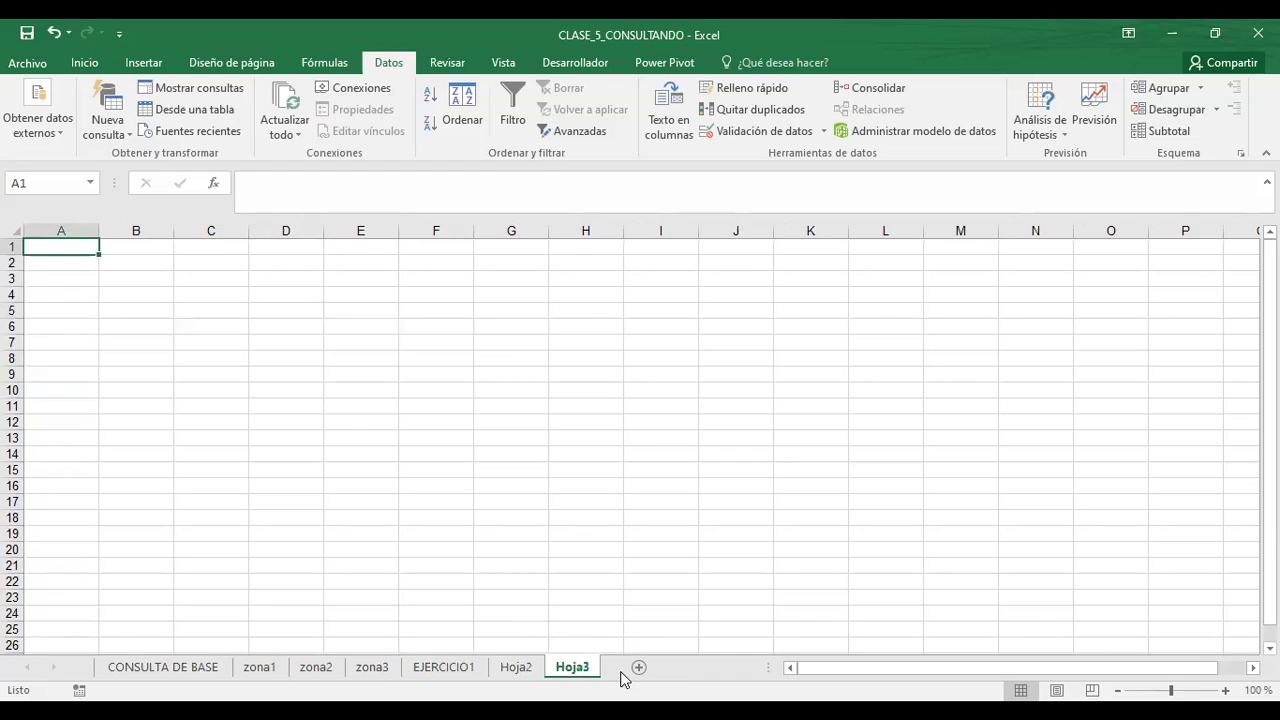
click(639, 668)
- Rename the Hoja2 sheet to LAPTOP
click(517, 668)
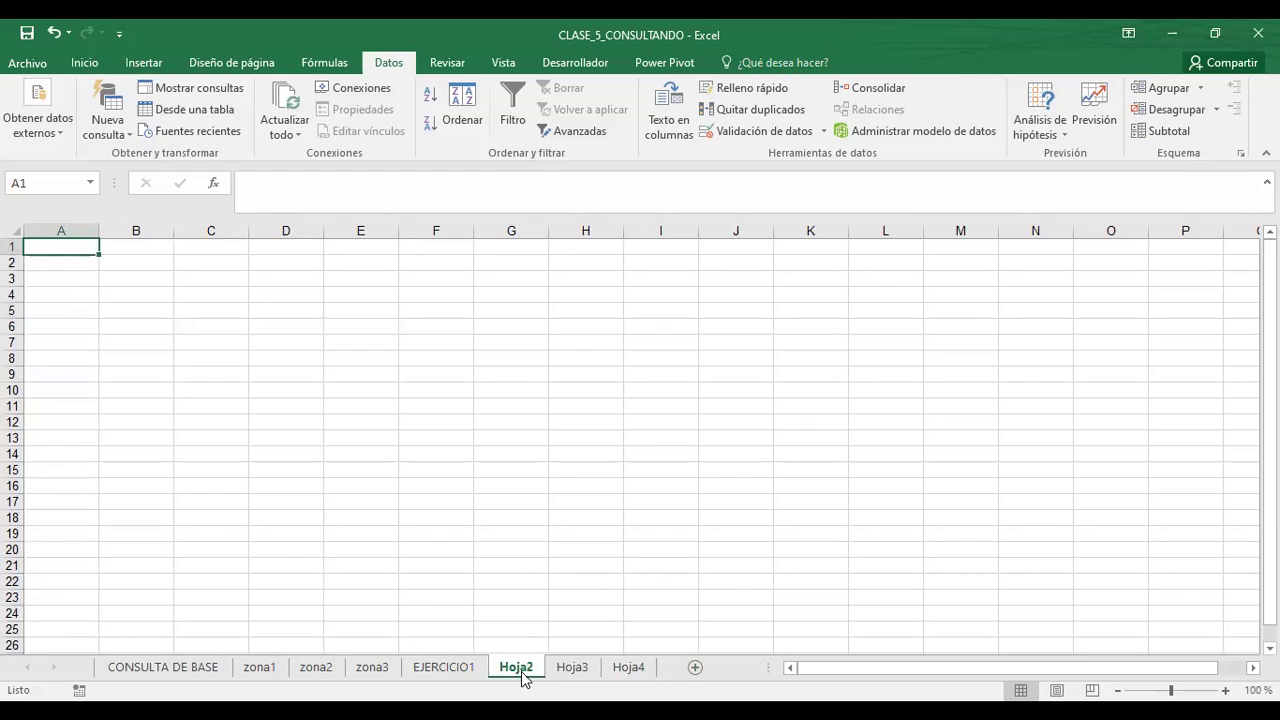
right_click(522, 677)
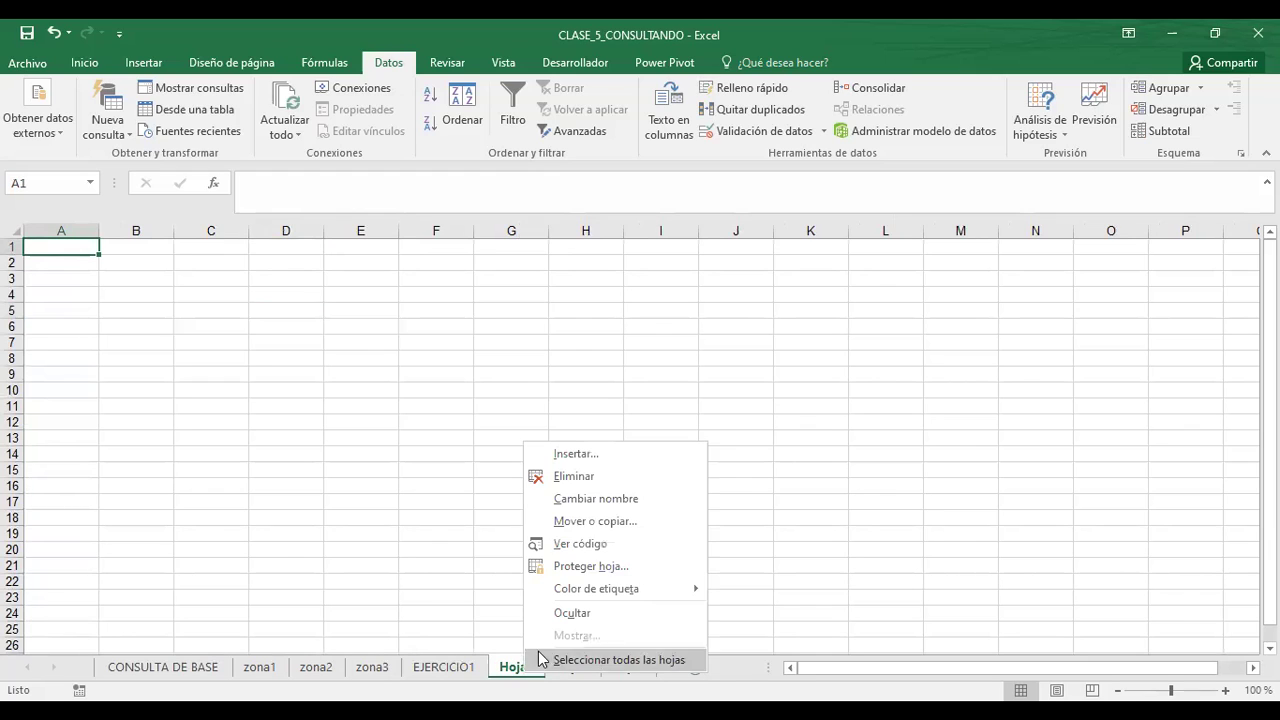
click(588, 499)
text(LAPTOP)
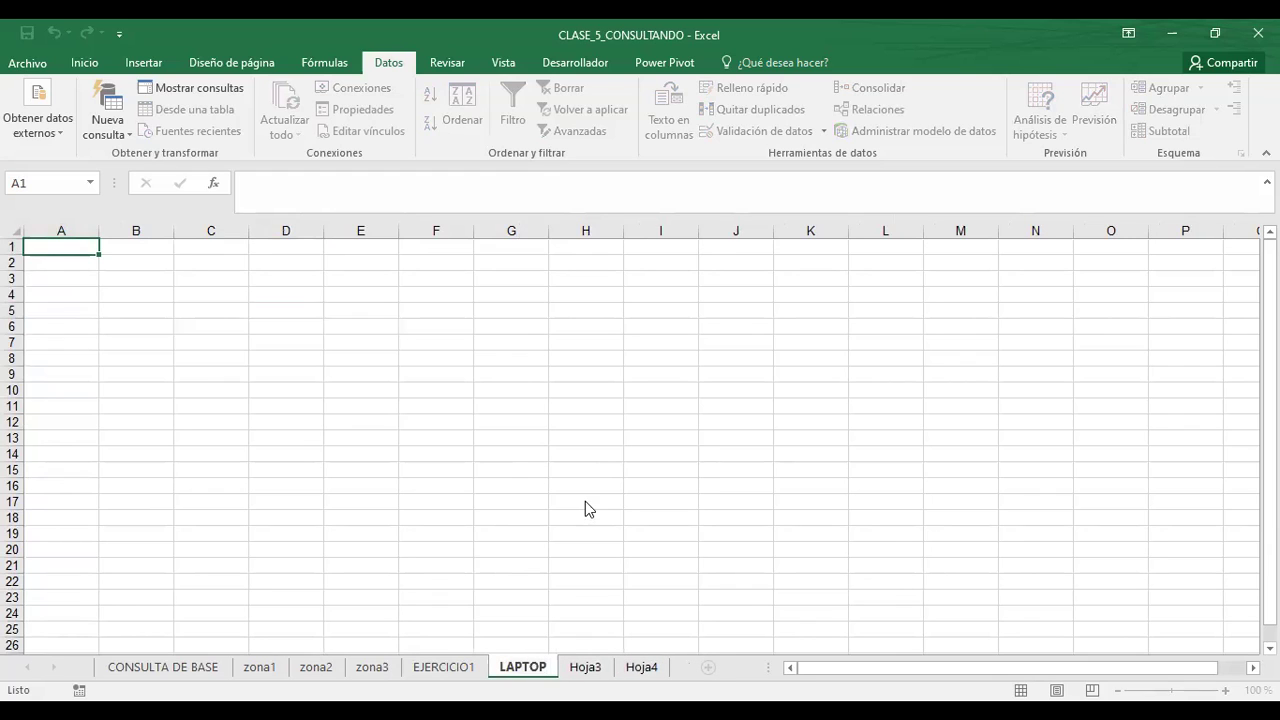
click(595, 674)
- Rename Hoja3 to IMPRESORES, then go back to cell D7 on EJERCICIO1
right_click(595, 674)
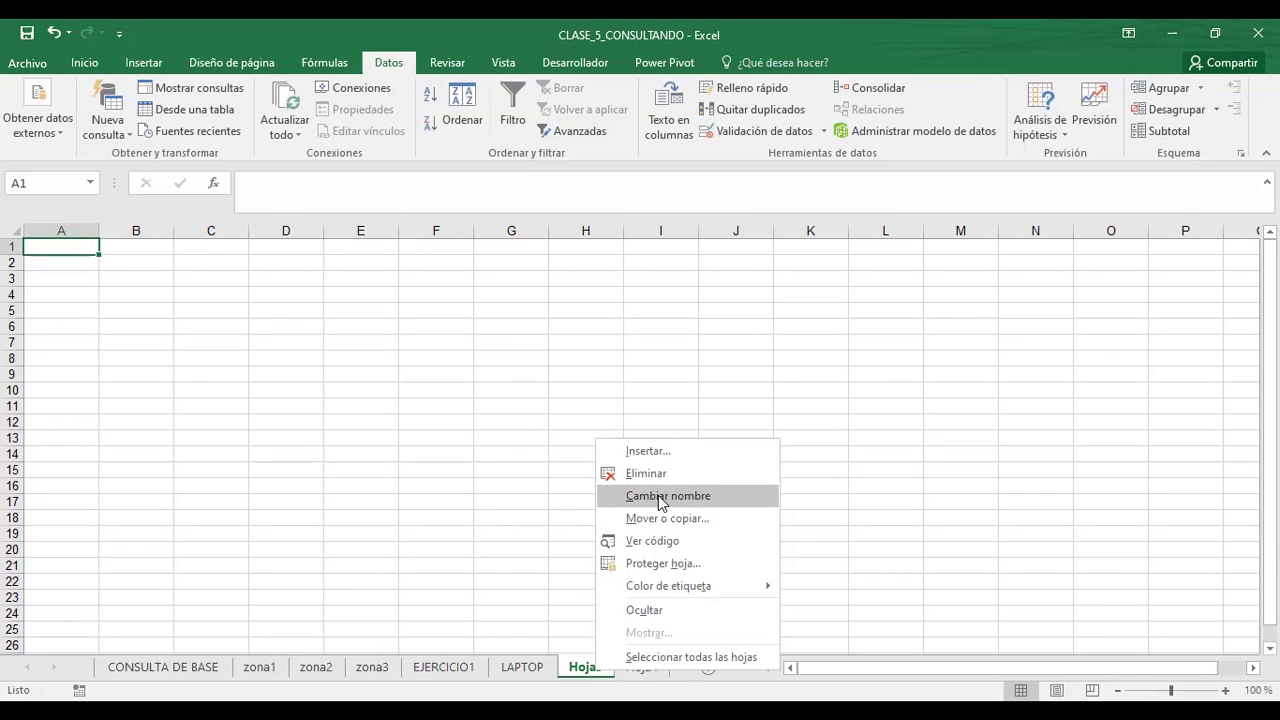
click(658, 496)
text(IMPRESORES)
key(Return)
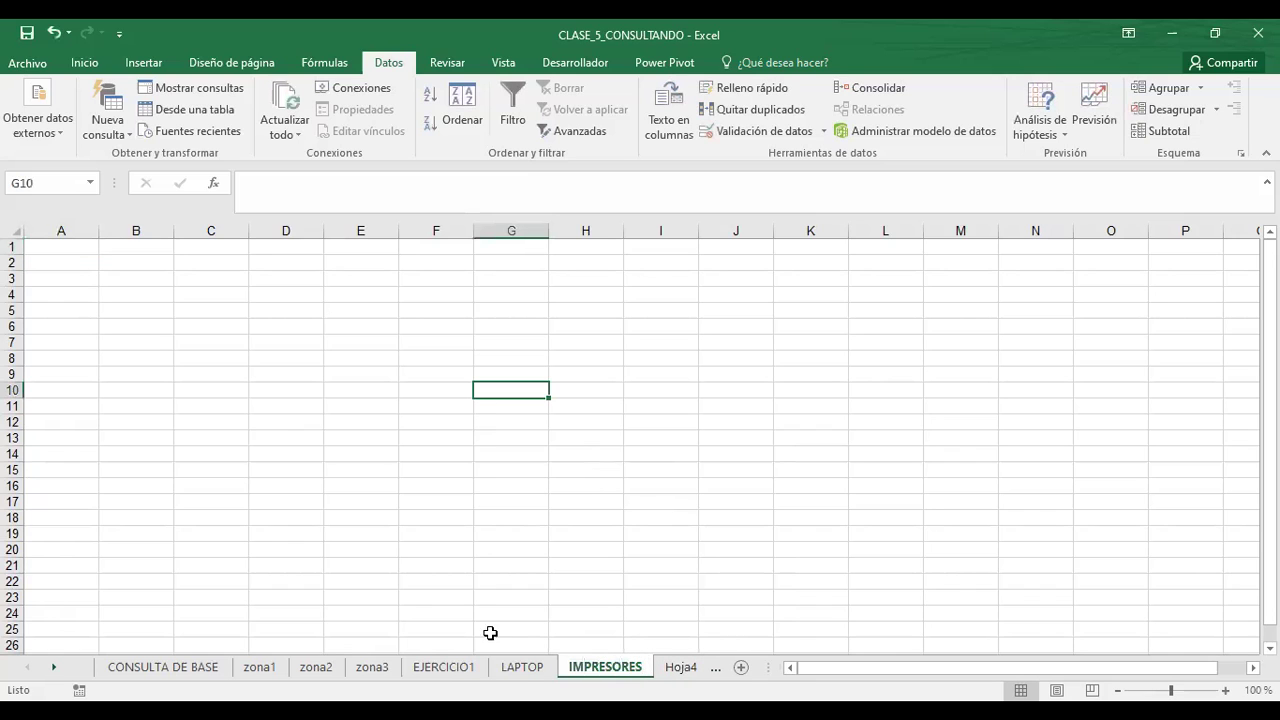
click(455, 666)
click(293, 345)
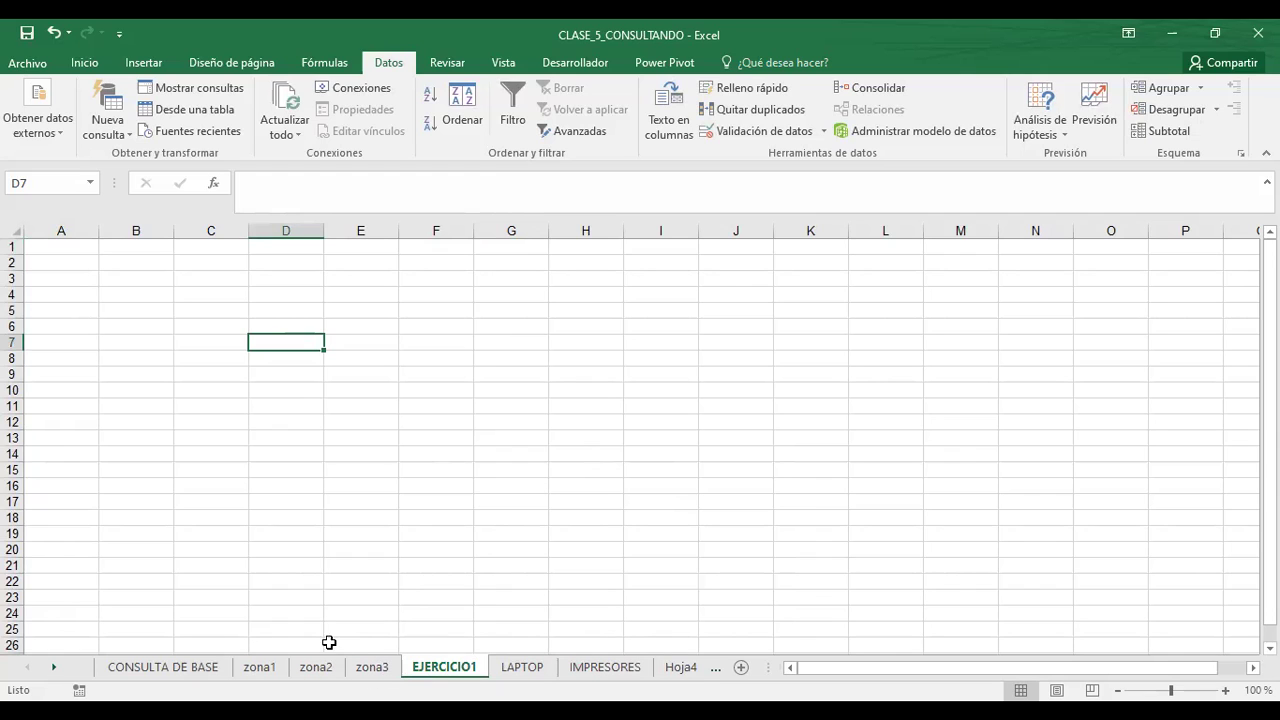
- Switch to CONSULTA DE BASE and view the INDICE formula in cell C8
click(155, 667)
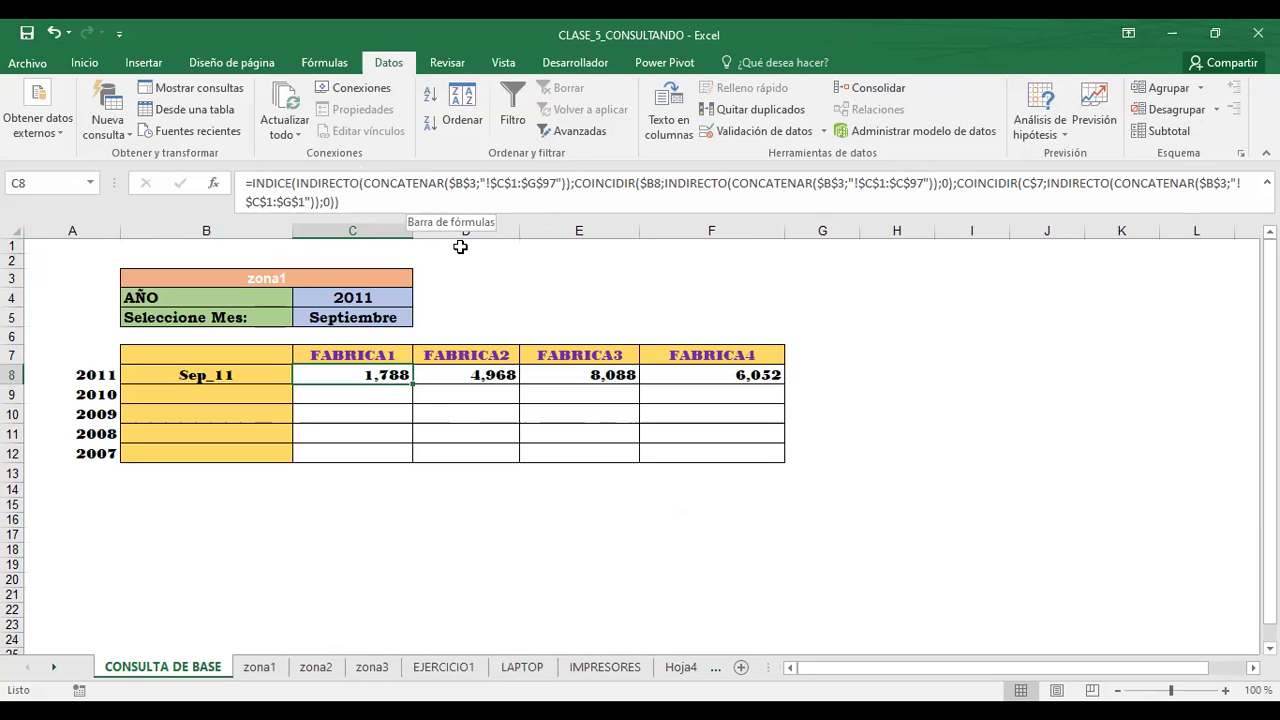
click(462, 392)
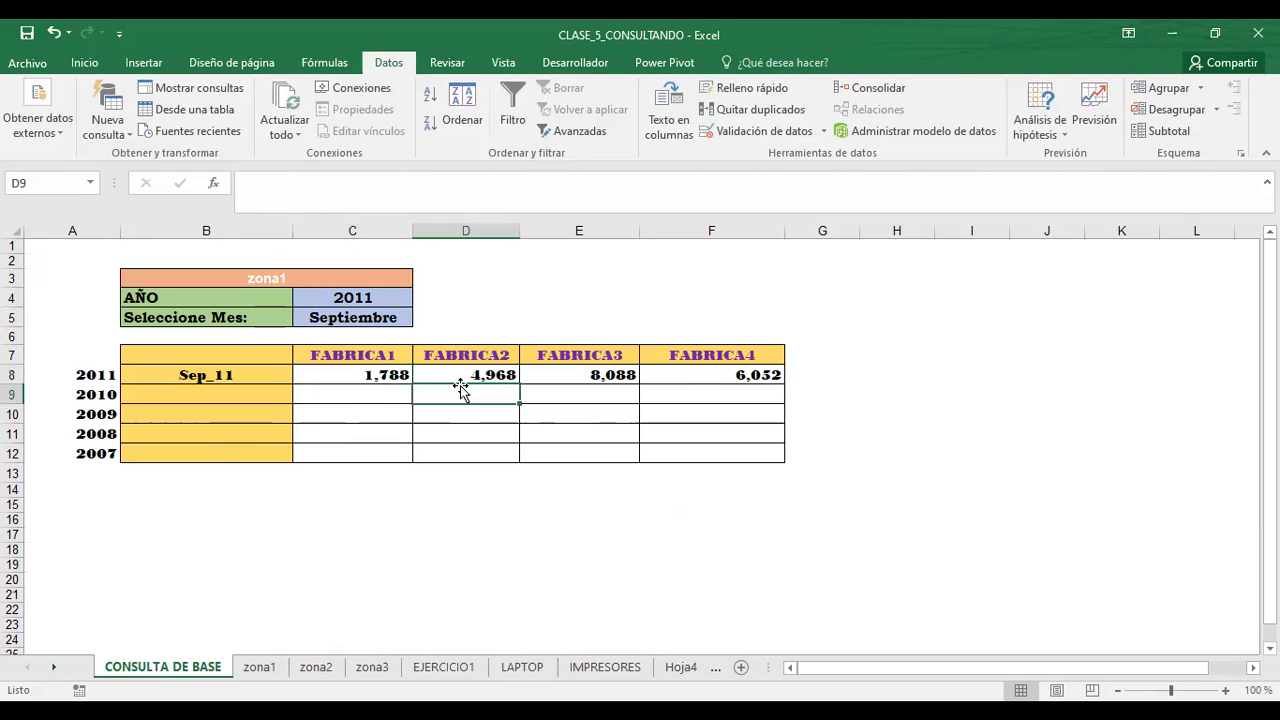
click(359, 373)
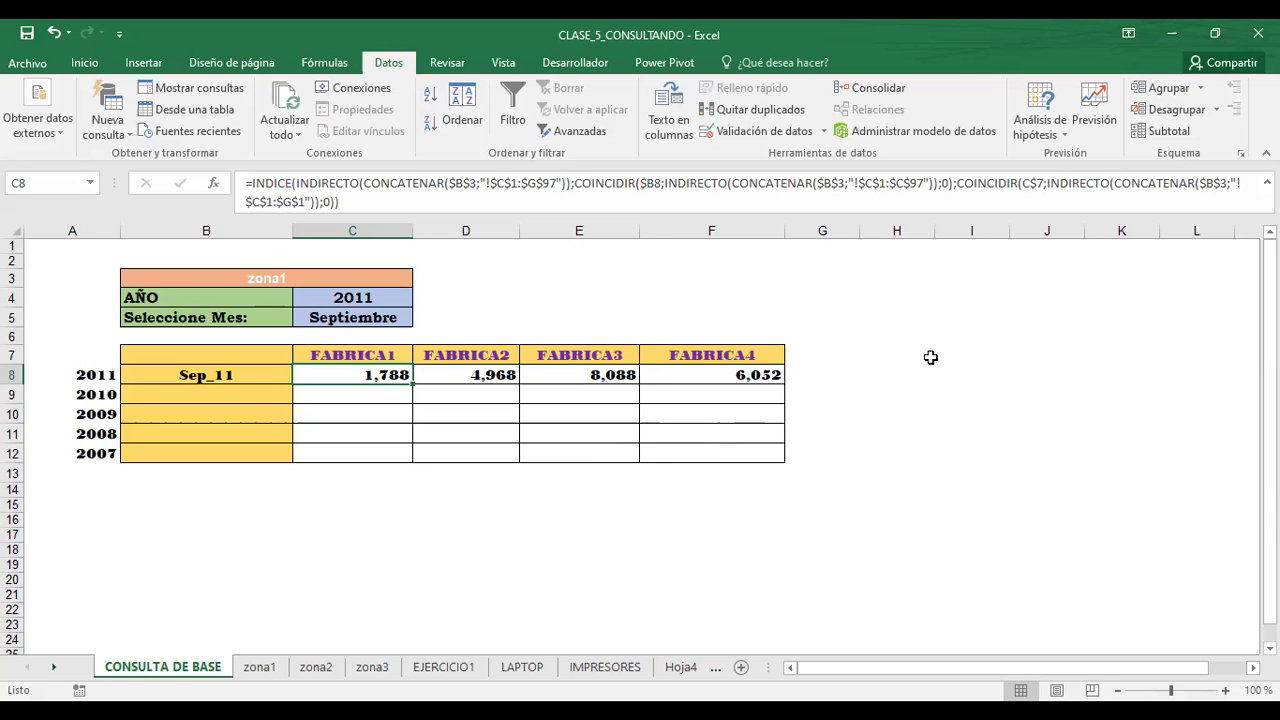
scroll(930, 357, down, 1)
scroll(930, 357, down, 2)
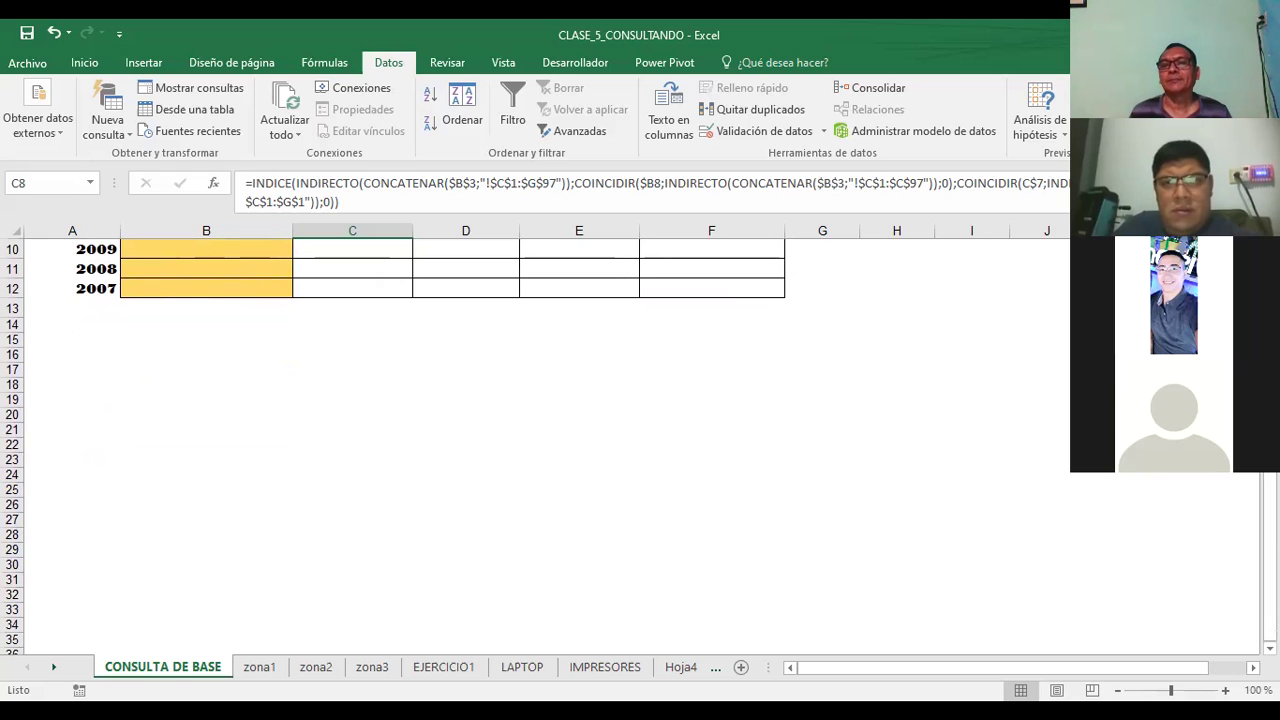
scroll(540, 440, down, 1)
scroll(540, 440, down, 1)
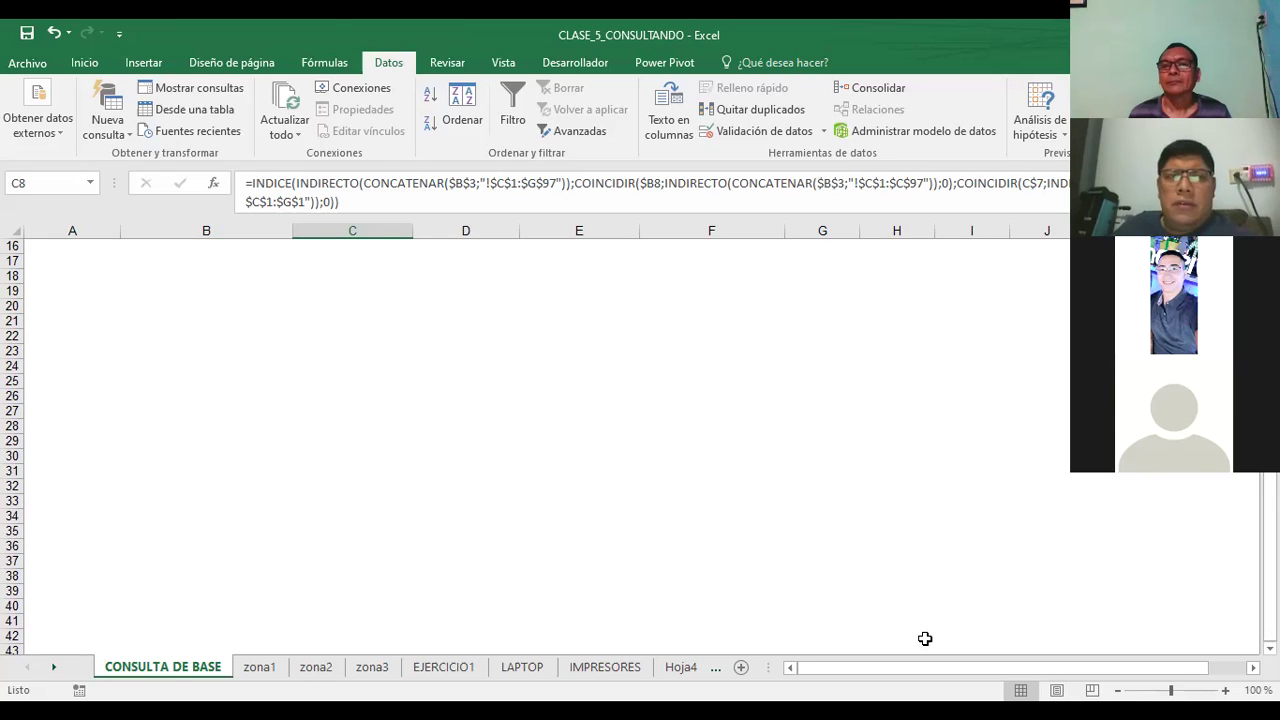
scroll(925, 638, down, 1)
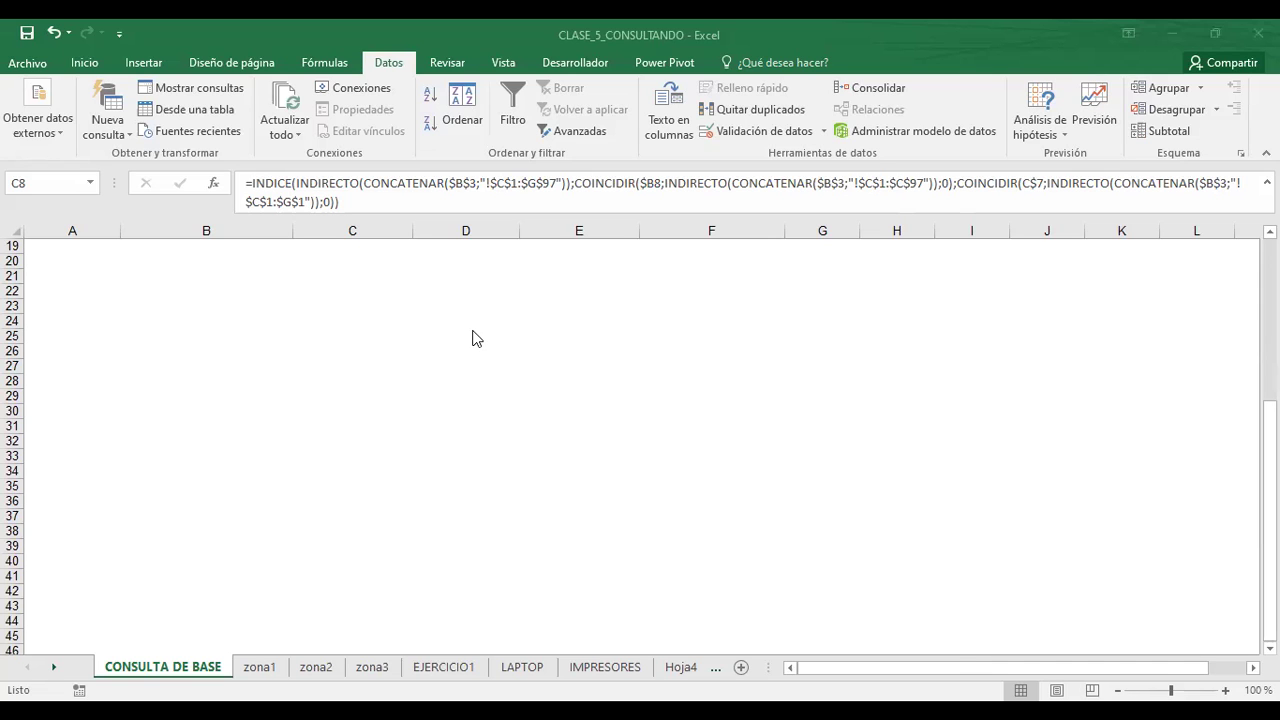
- Compare the D8 and C8 formulas, then show C8's colour-coded INDICE/COINCIDIR ranges
scroll(287, 351, up, 6)
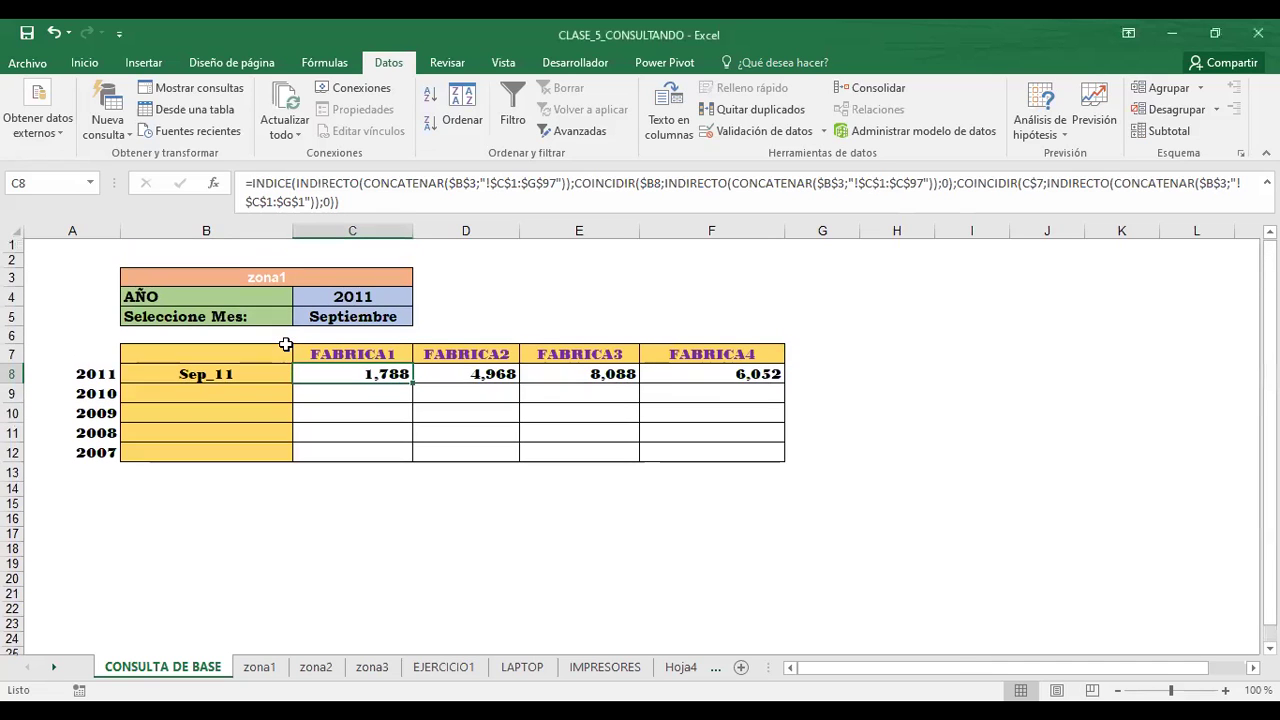
click(477, 375)
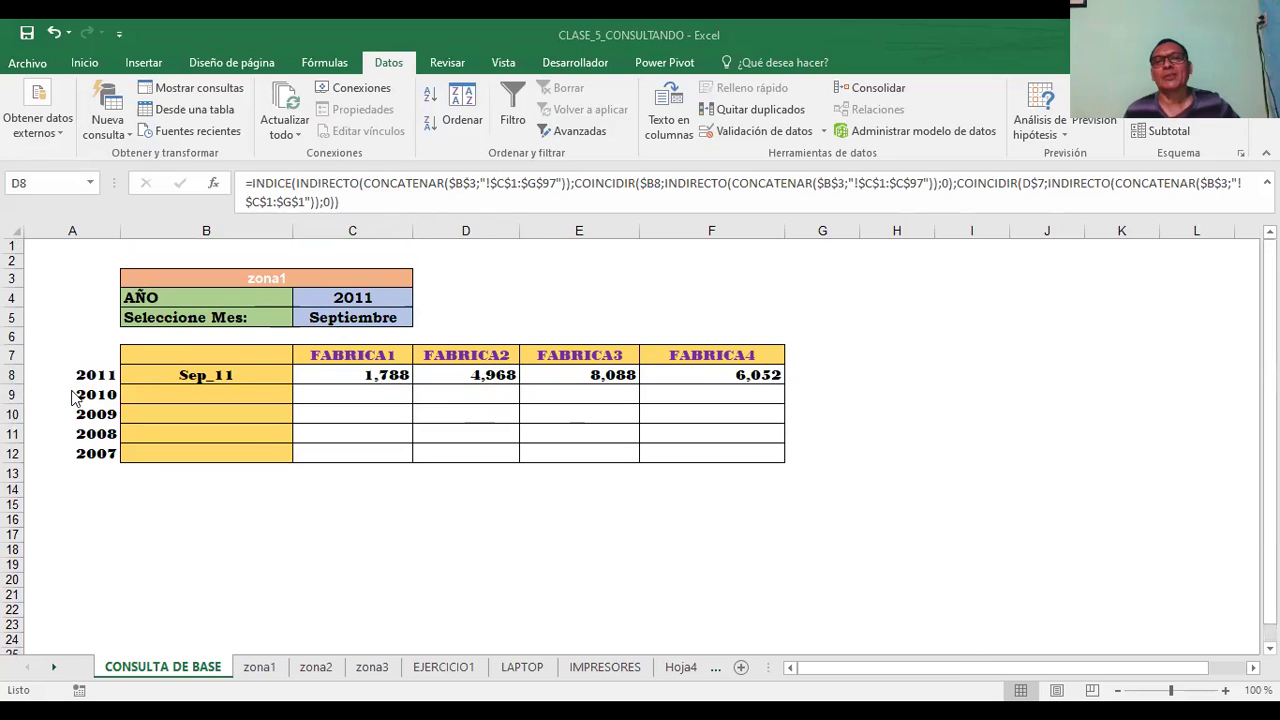
click(350, 373)
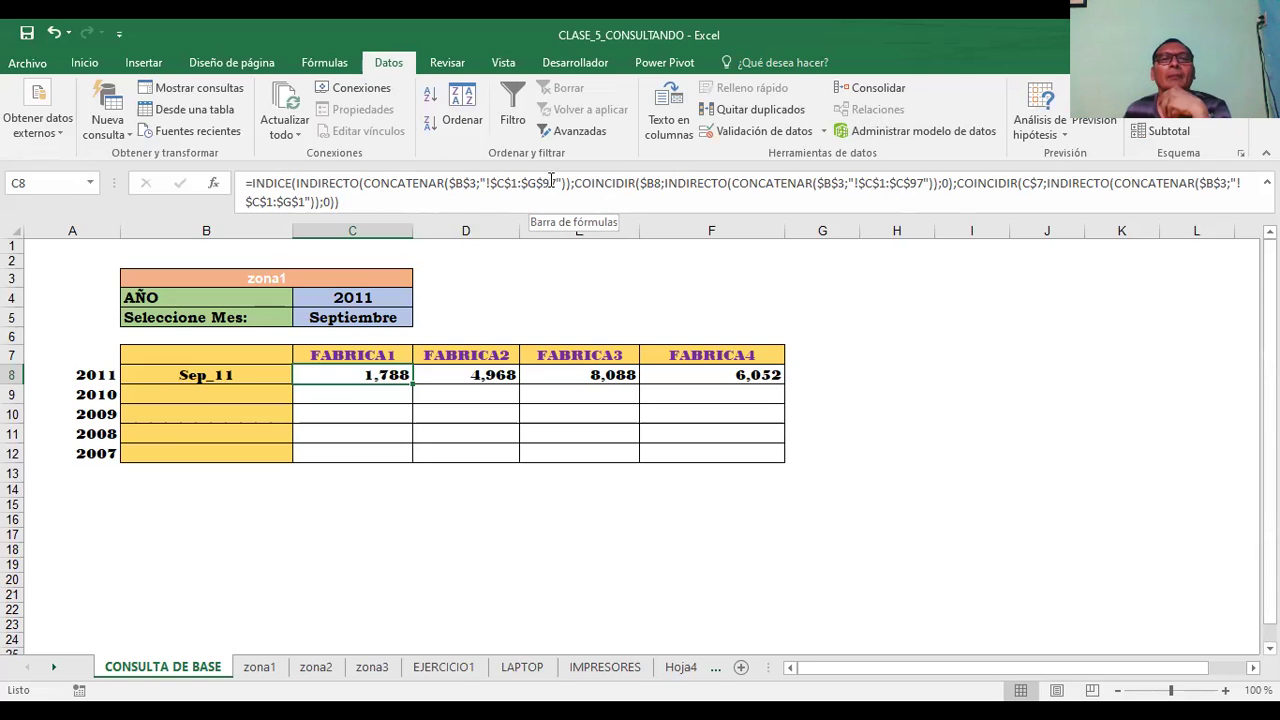
click(595, 185)
click(595, 185)
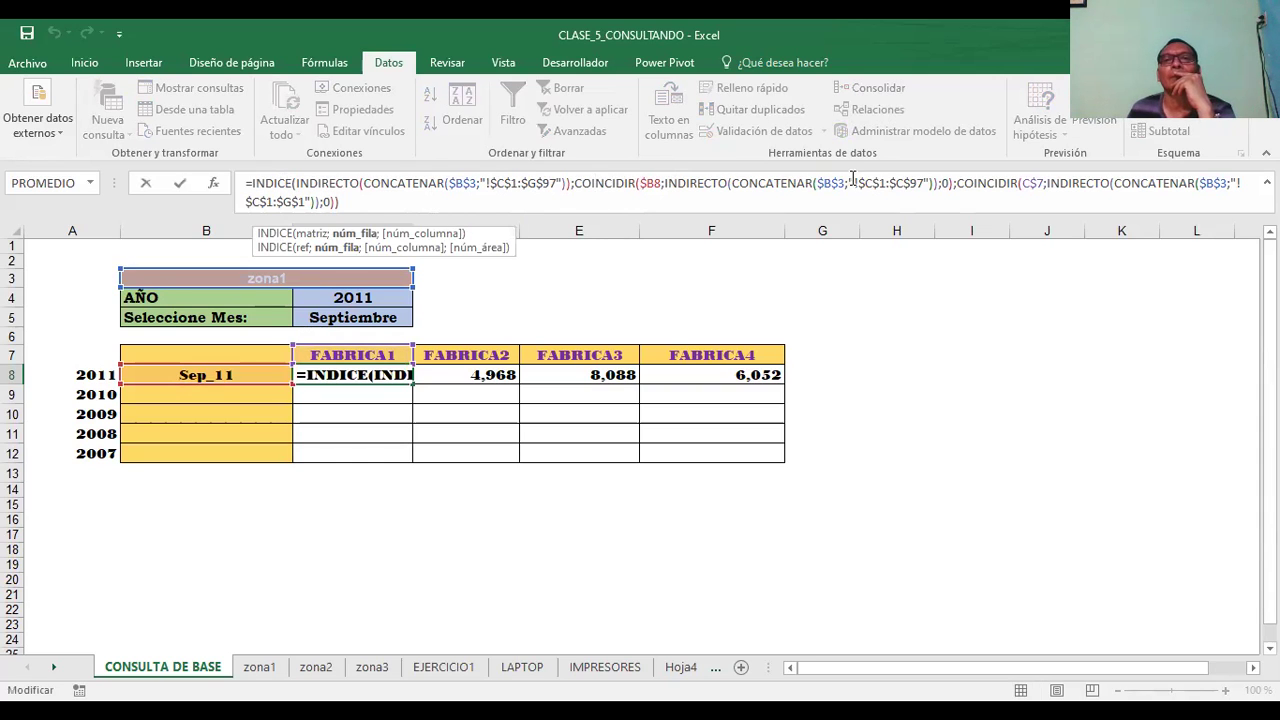
click(948, 181)
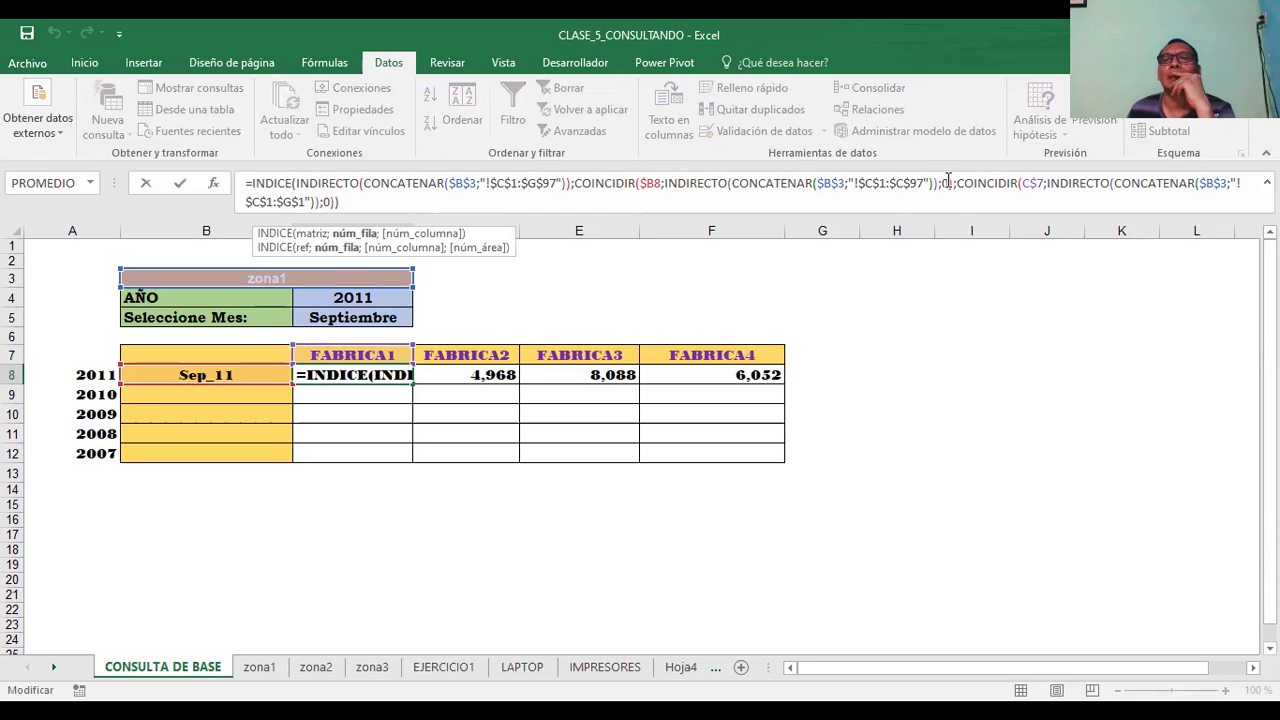
click(948, 183)
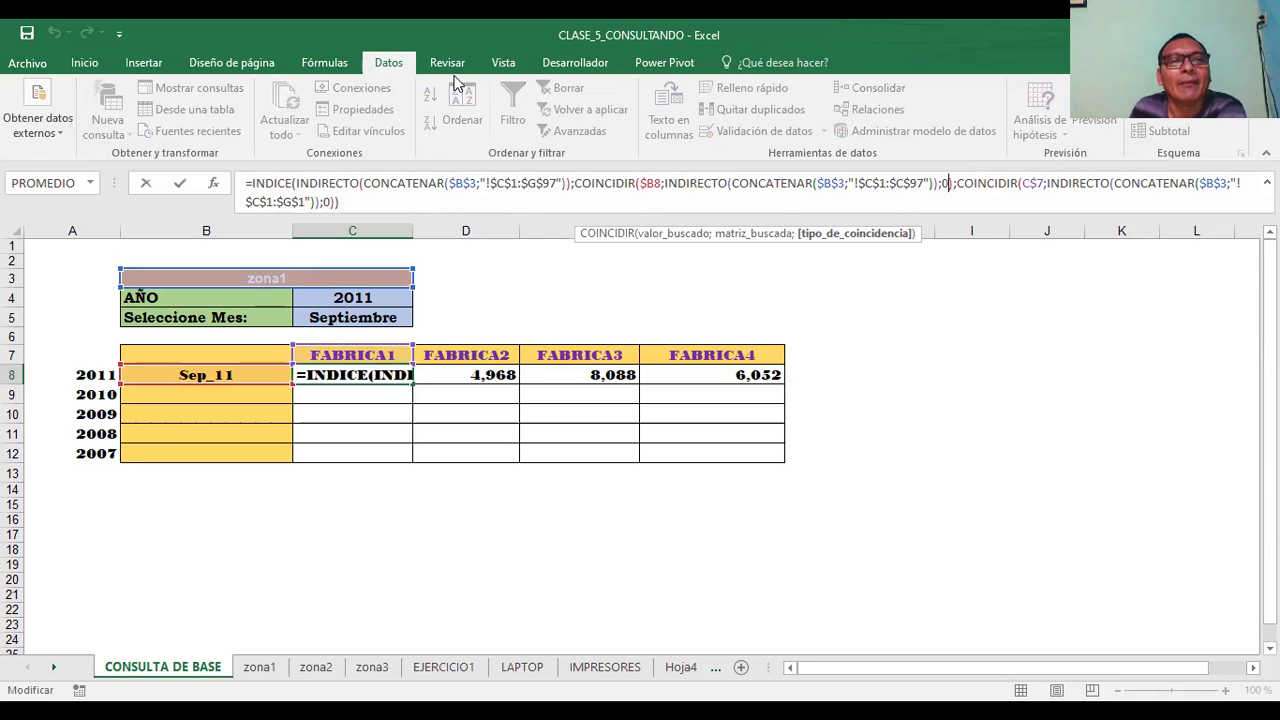
text())
click(266, 183)
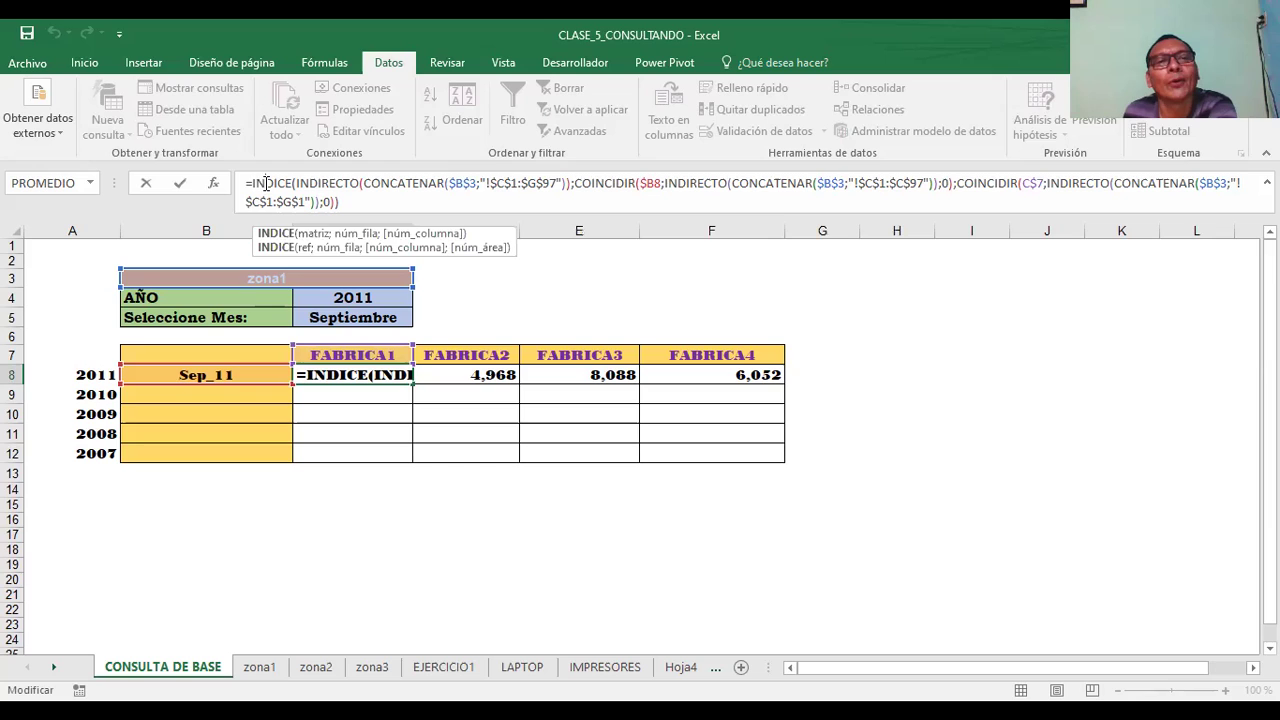
click(312, 234)
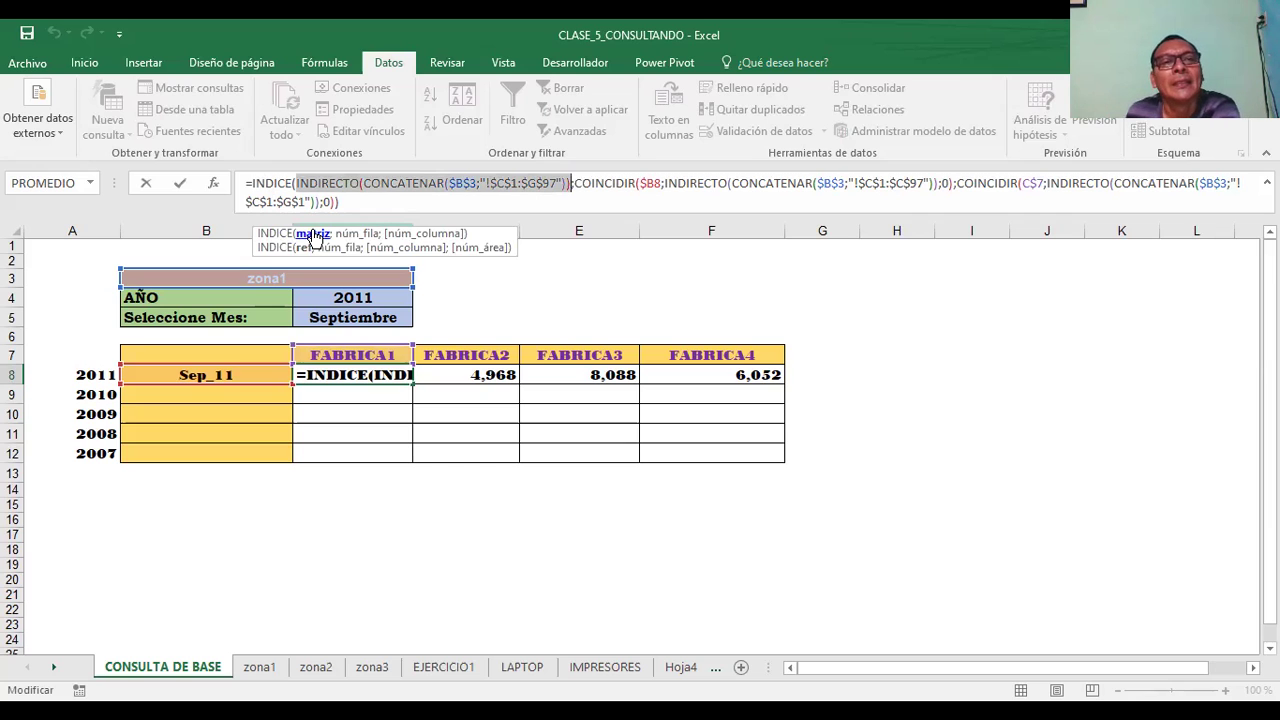
click(619, 183)
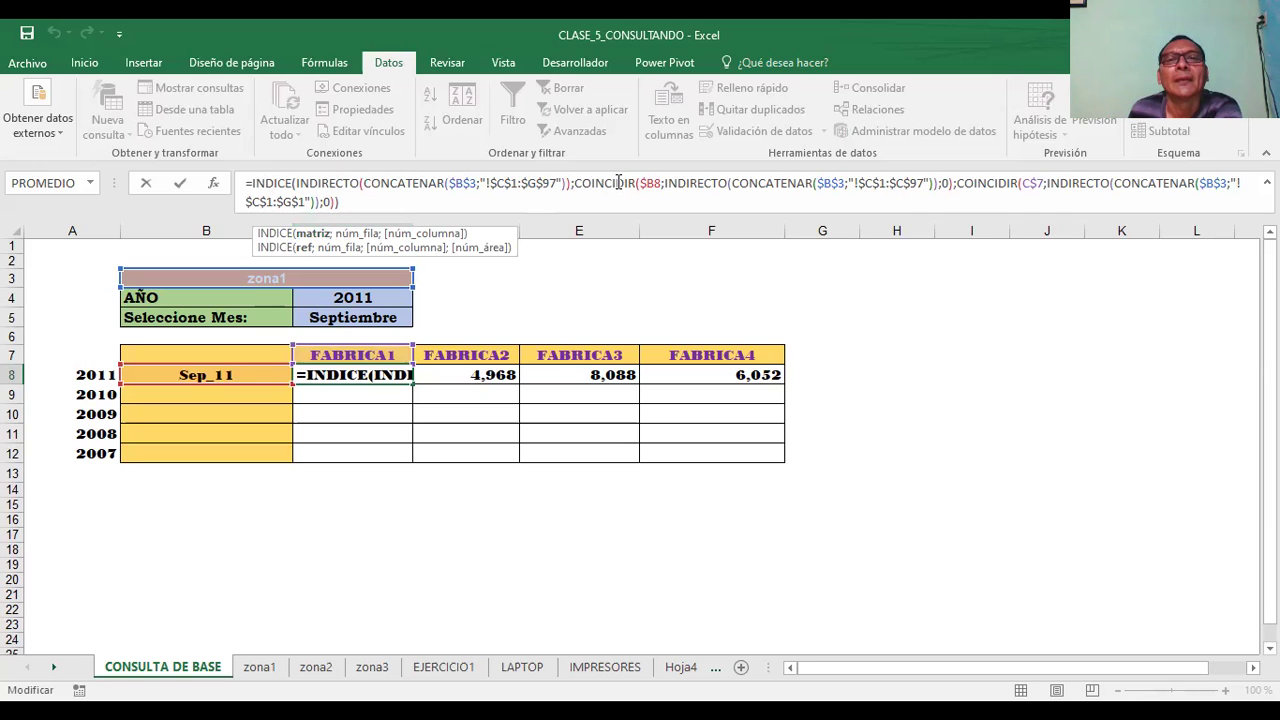
click(650, 183)
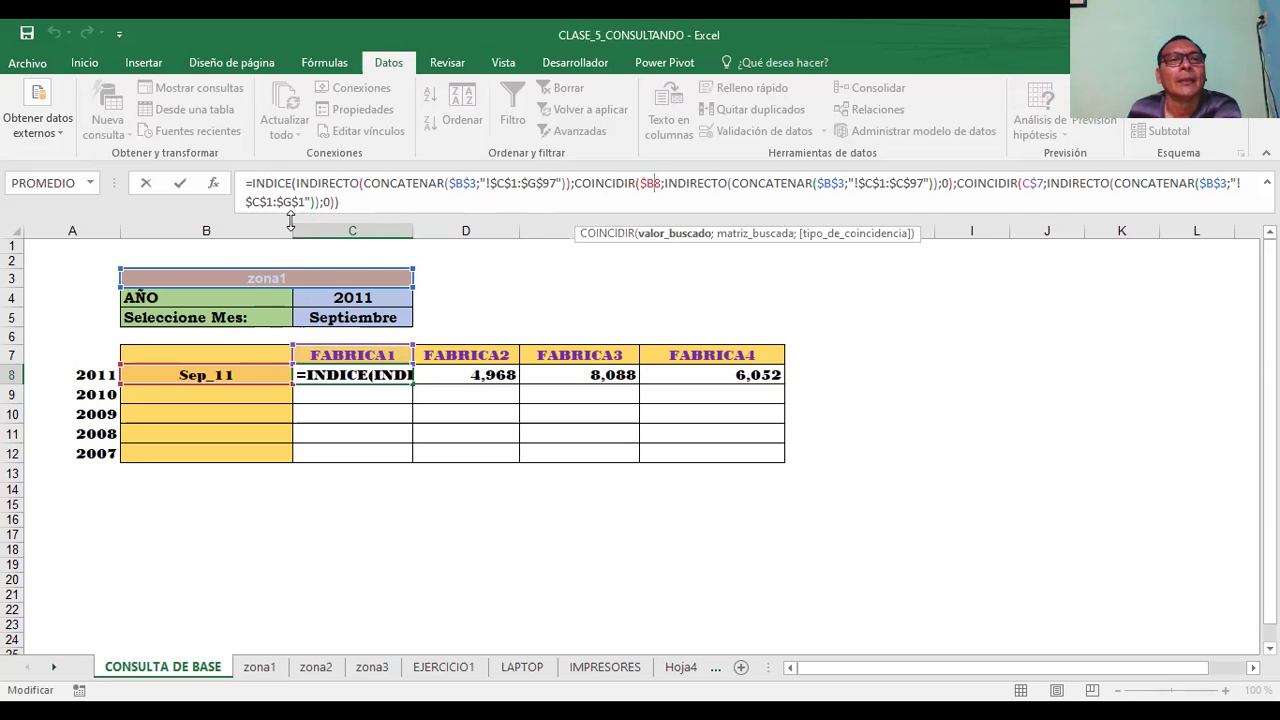
click(665, 235)
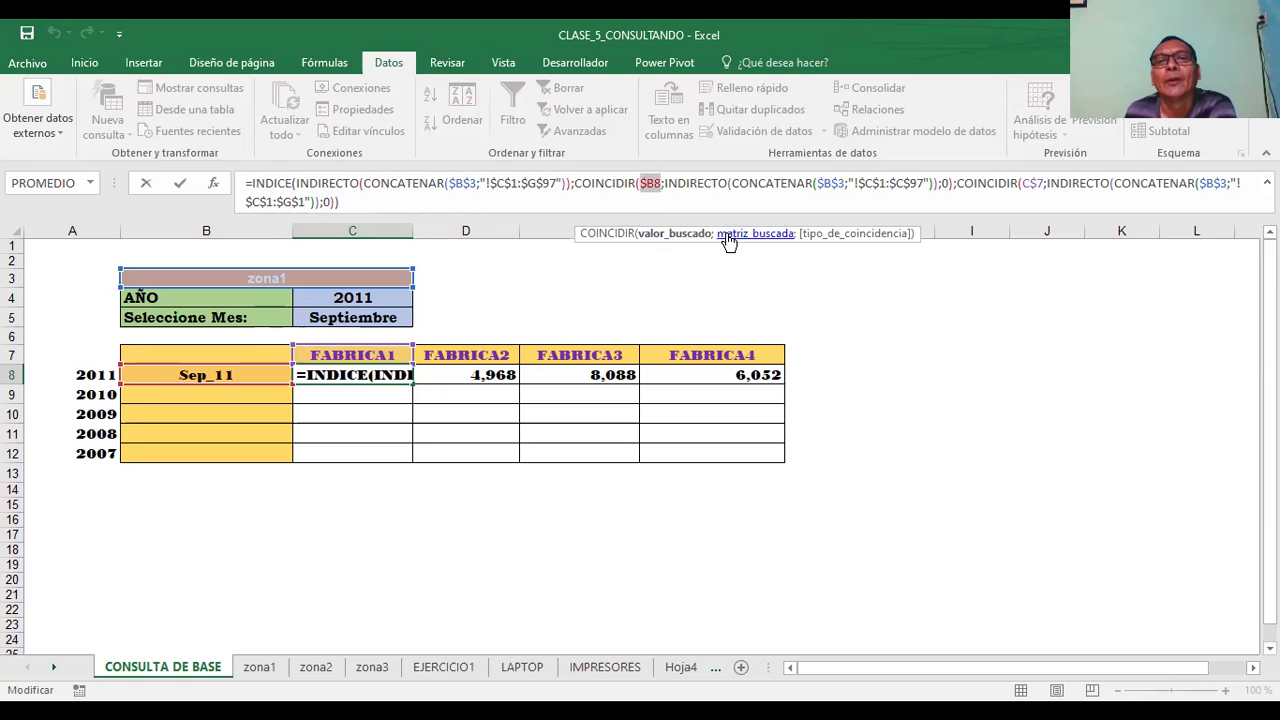
click(729, 235)
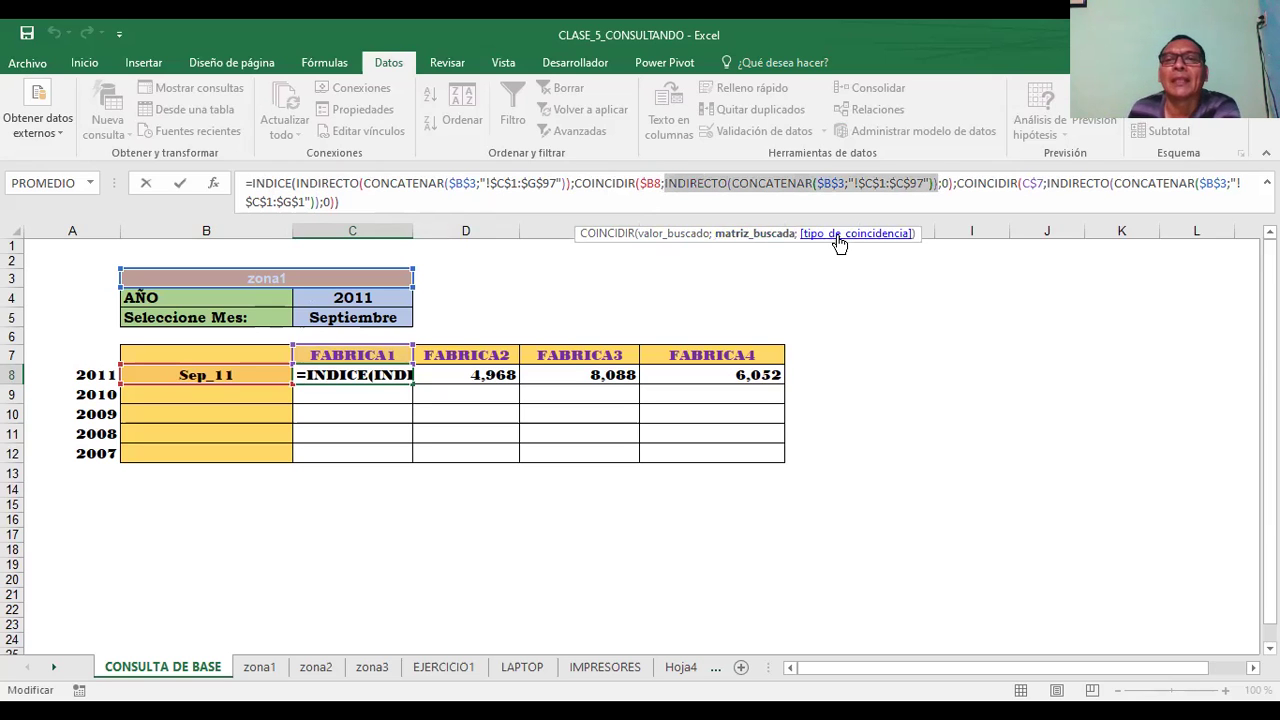
click(835, 235)
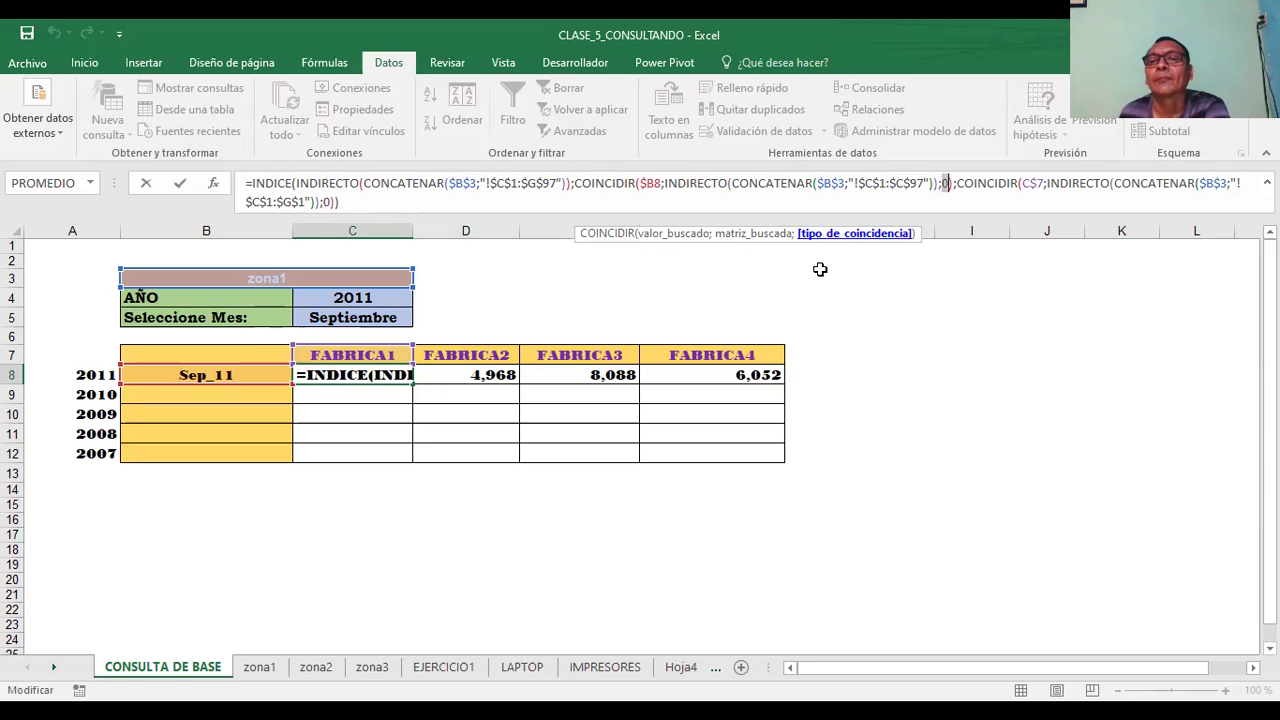
click(1038, 184)
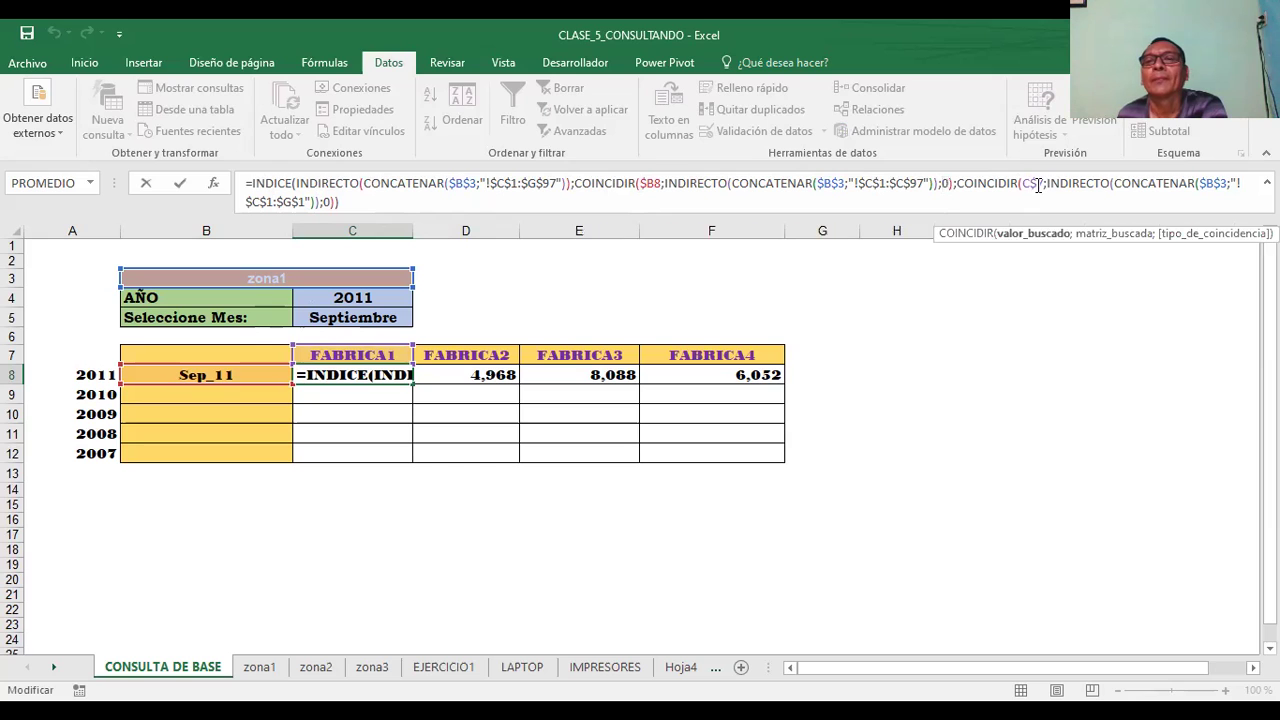
click(1042, 238)
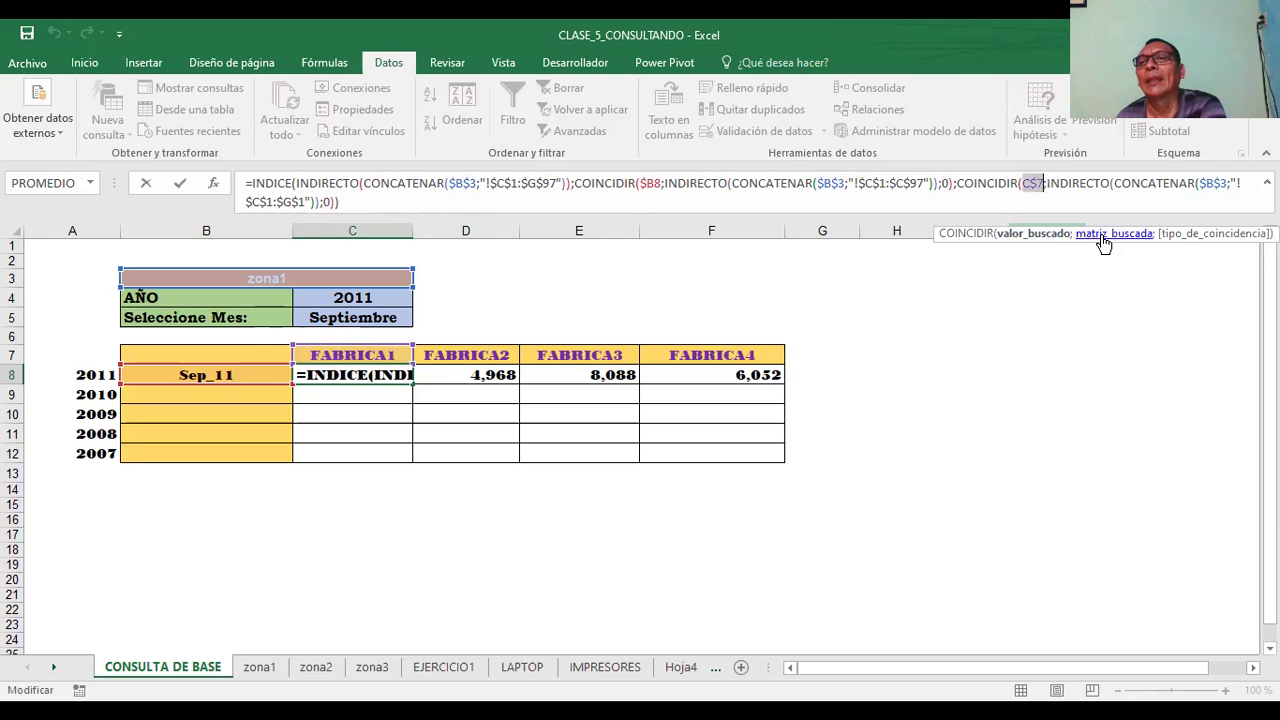
click(1104, 238)
click(1225, 234)
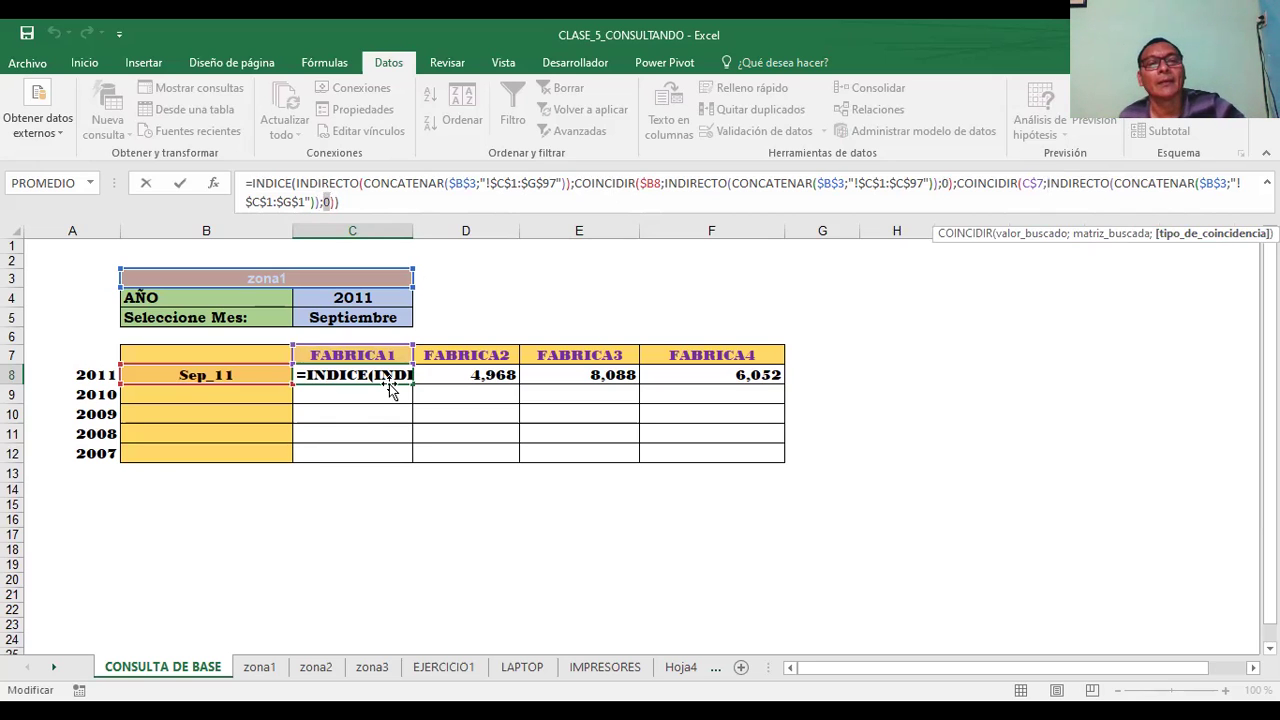
- Commit the C8 lookup formula unchanged so FABRICA1 shows 1,788 again
key(ctrl+Return)
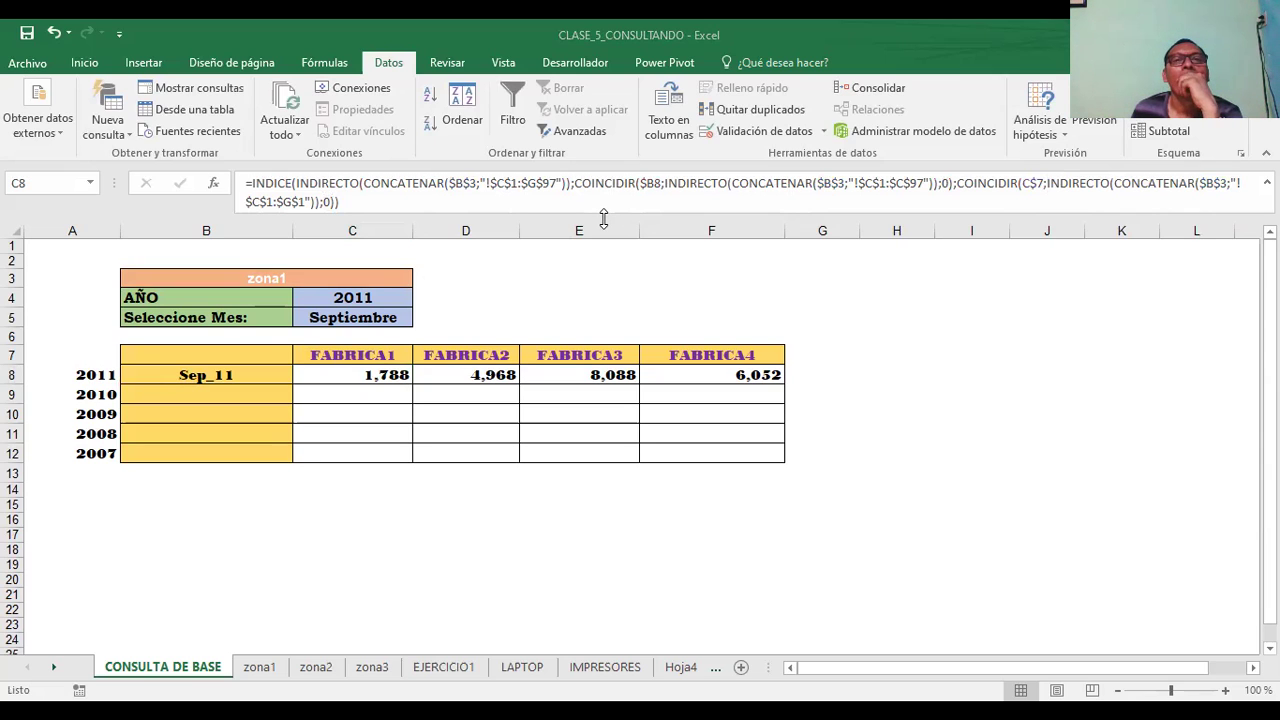
click(507, 187)
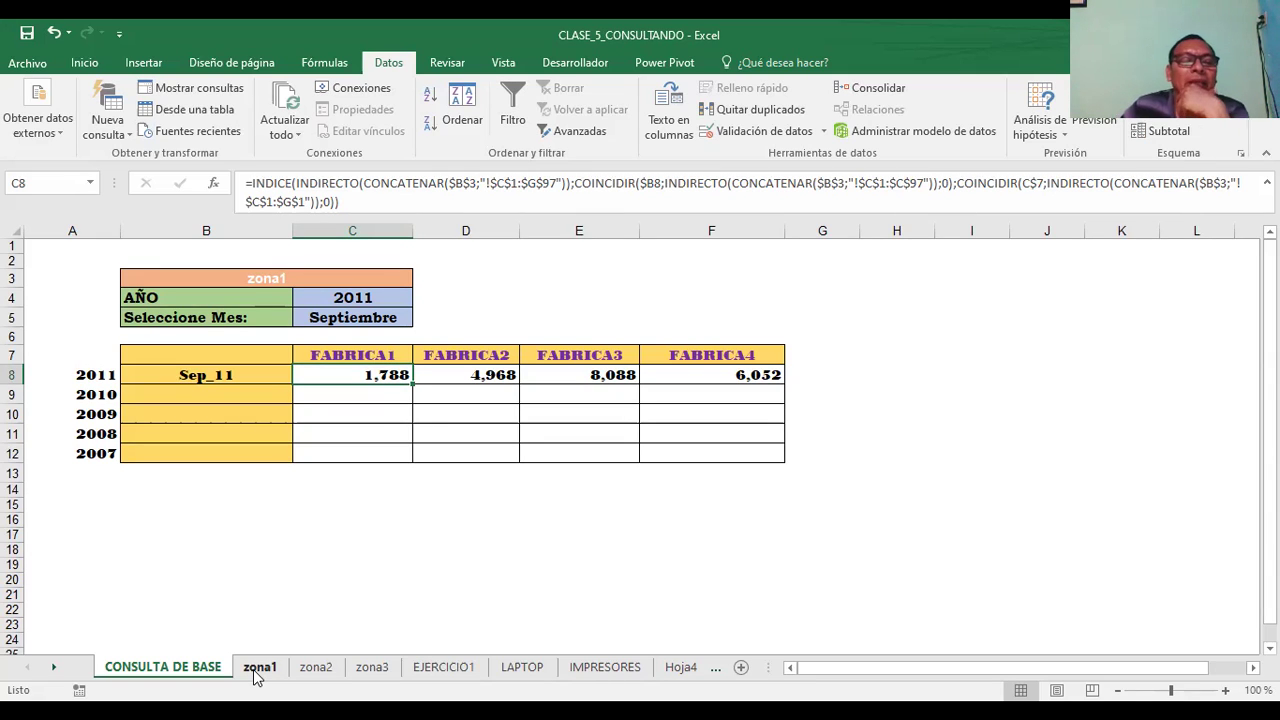
click(253, 669)
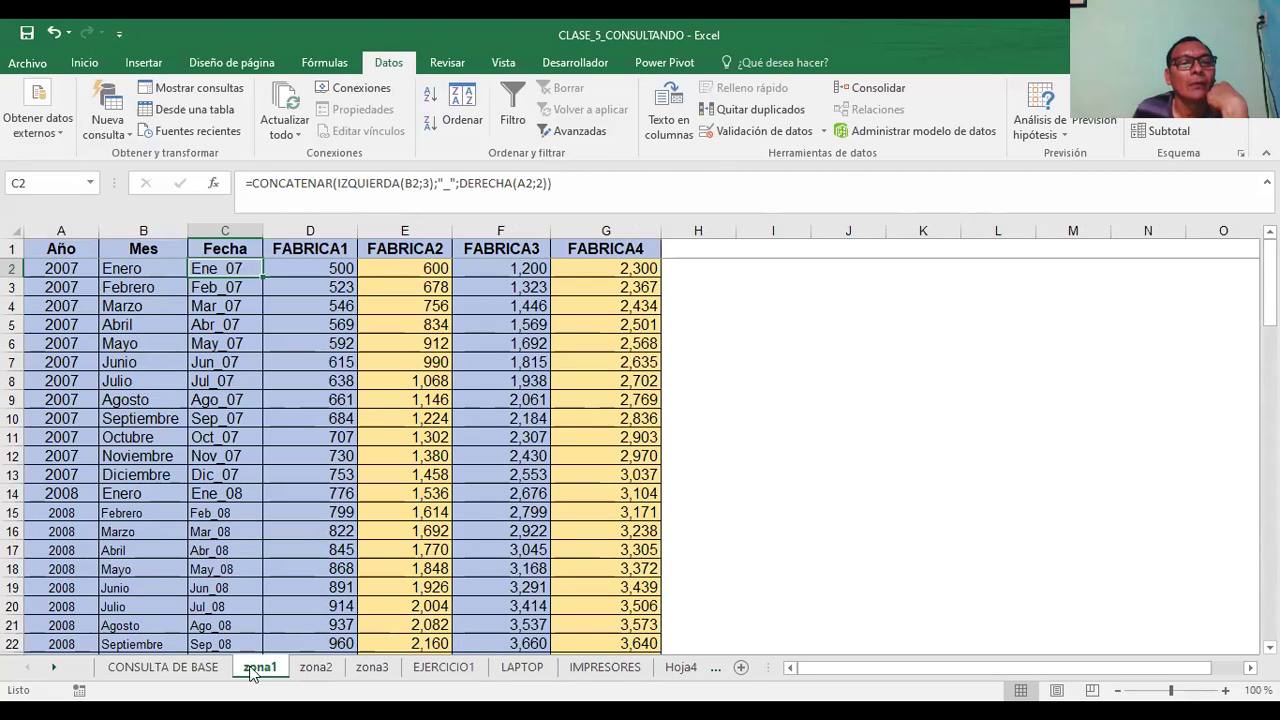
click(208, 672)
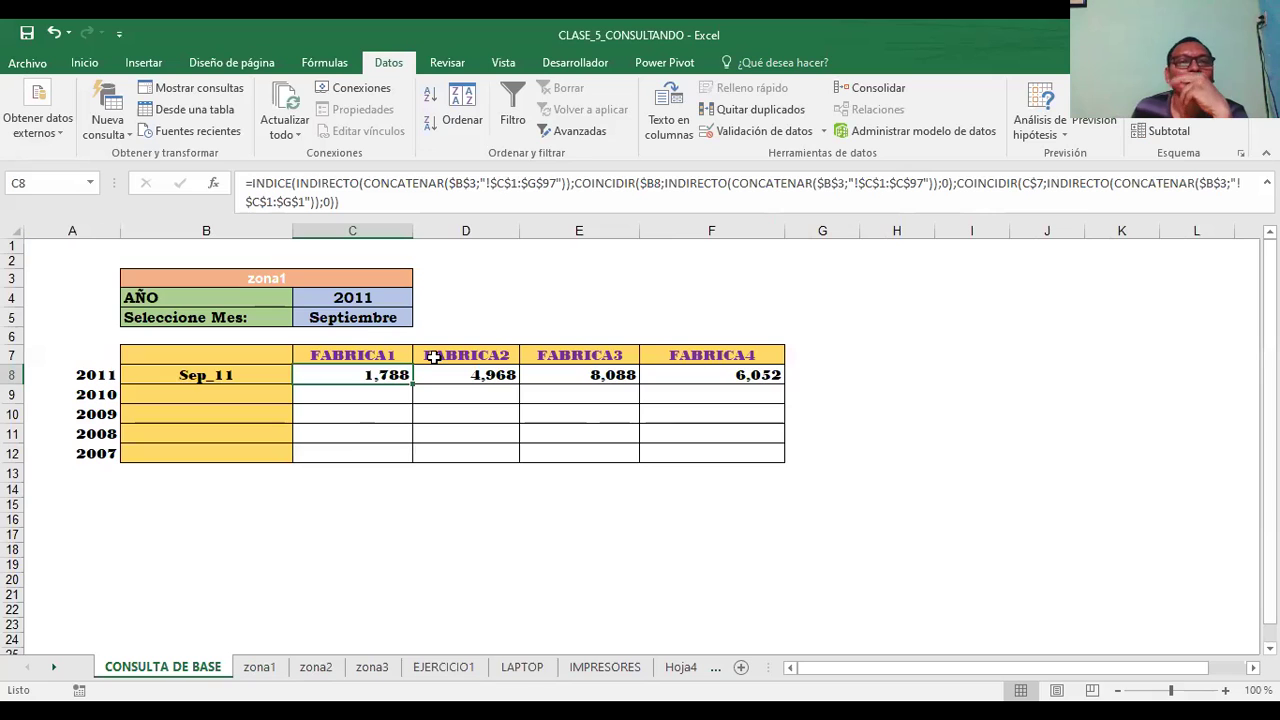
click(315, 183)
click(314, 235)
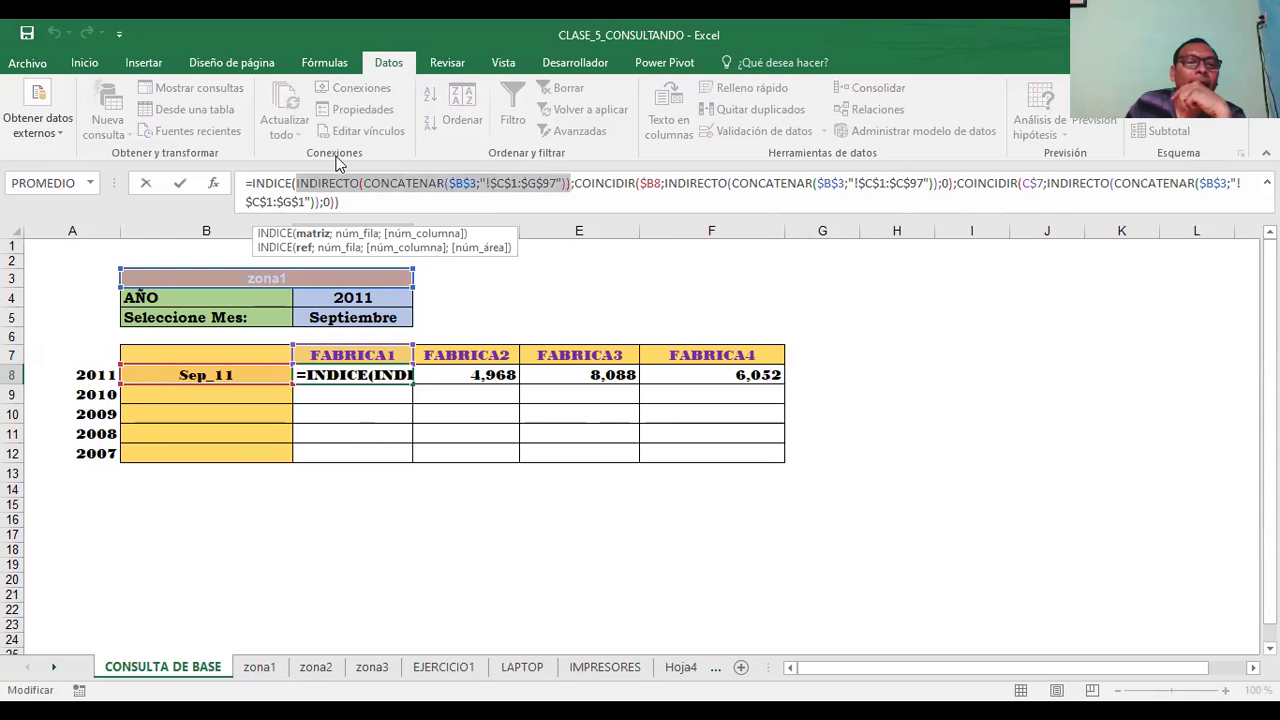
click(484, 373)
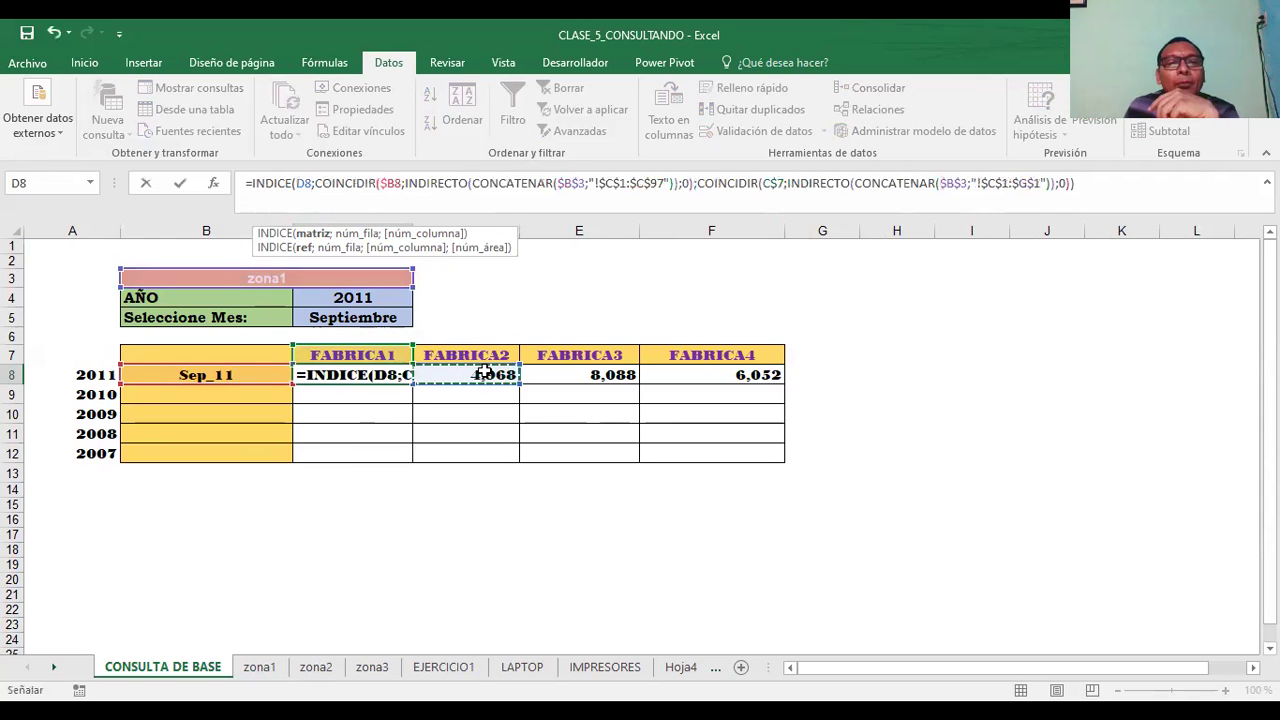
key(Escape)
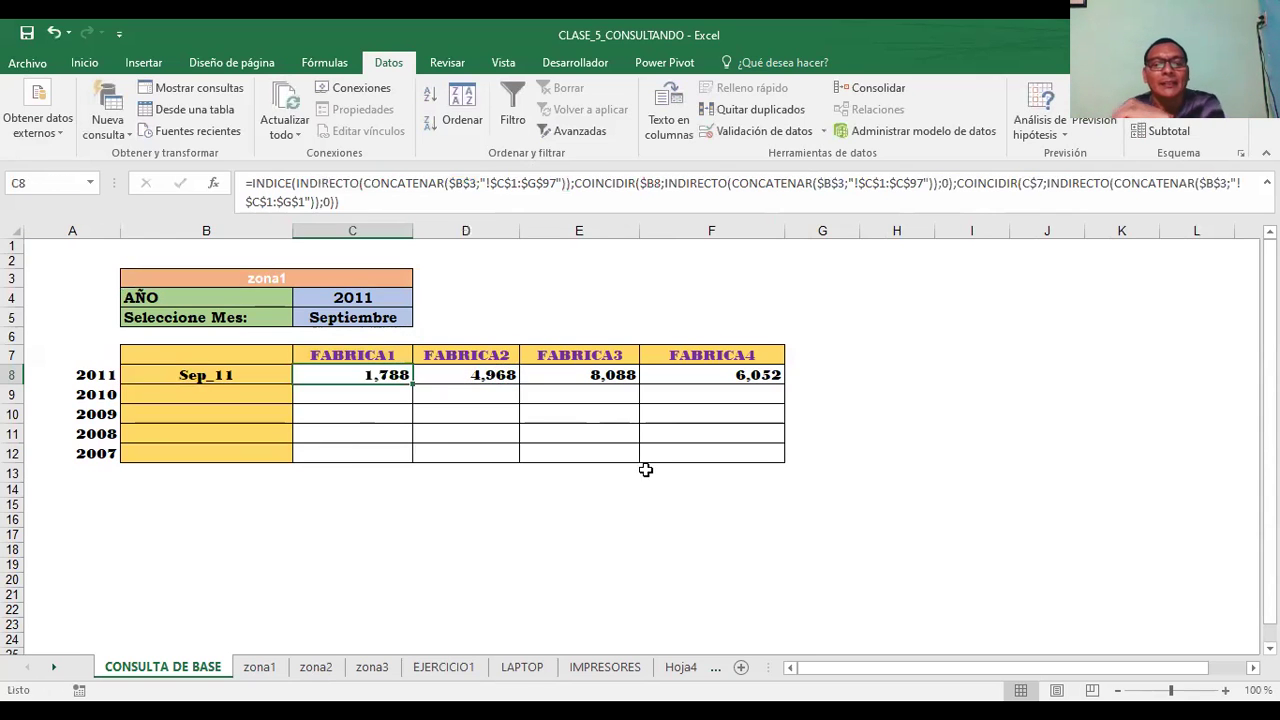
click(460, 670)
- Flip between the LAPTOP, IMPRESORES and EJERCICIO1 sheets, then return to CONSULTA DE BASE
click(507, 670)
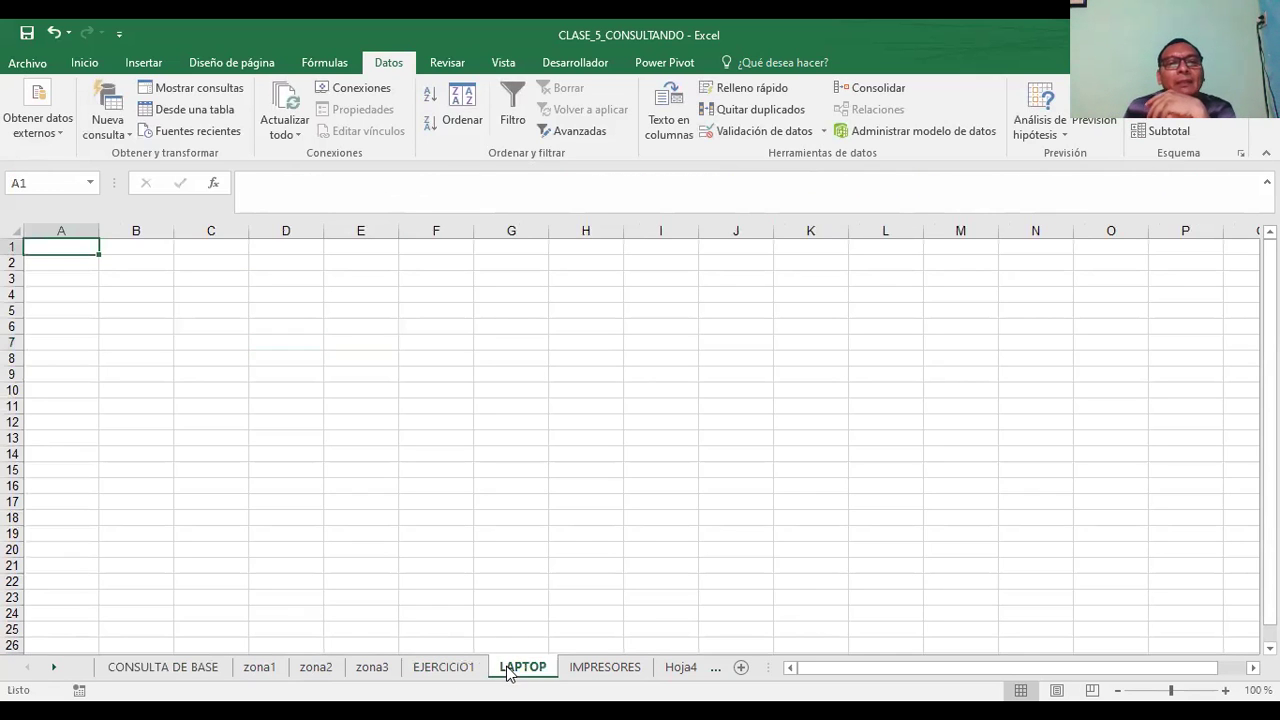
click(597, 670)
click(517, 670)
click(591, 670)
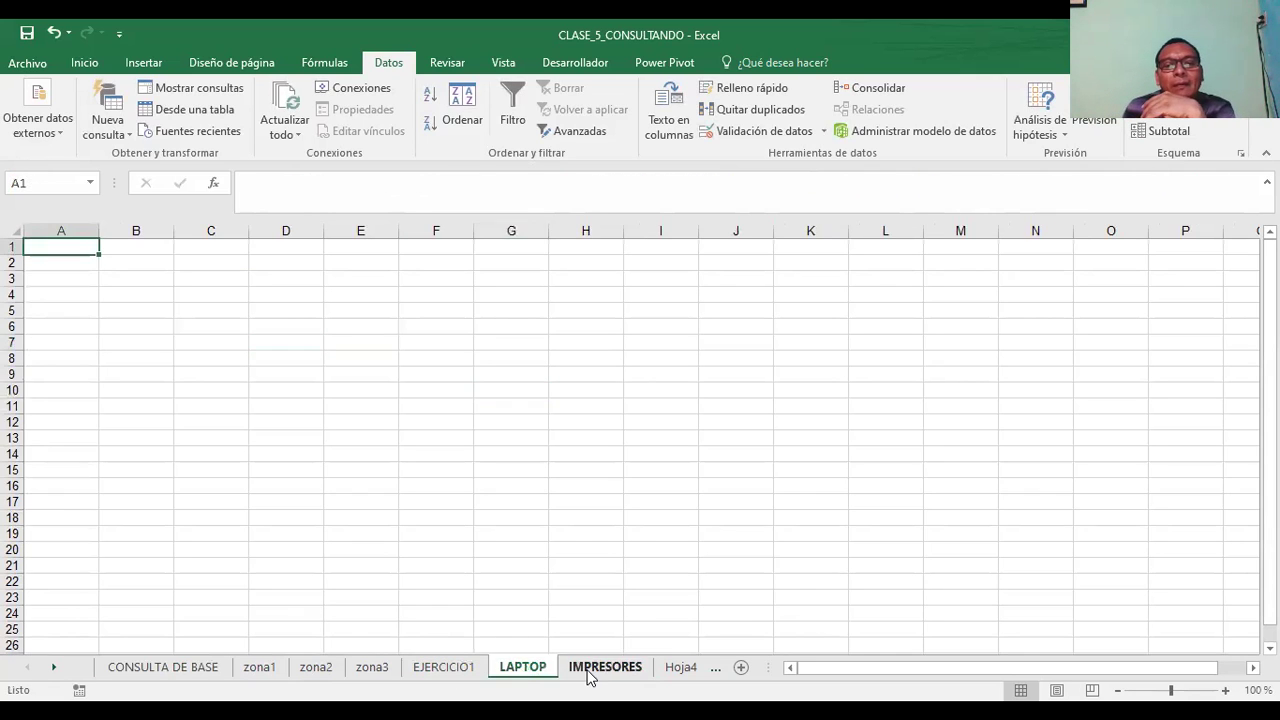
click(525, 672)
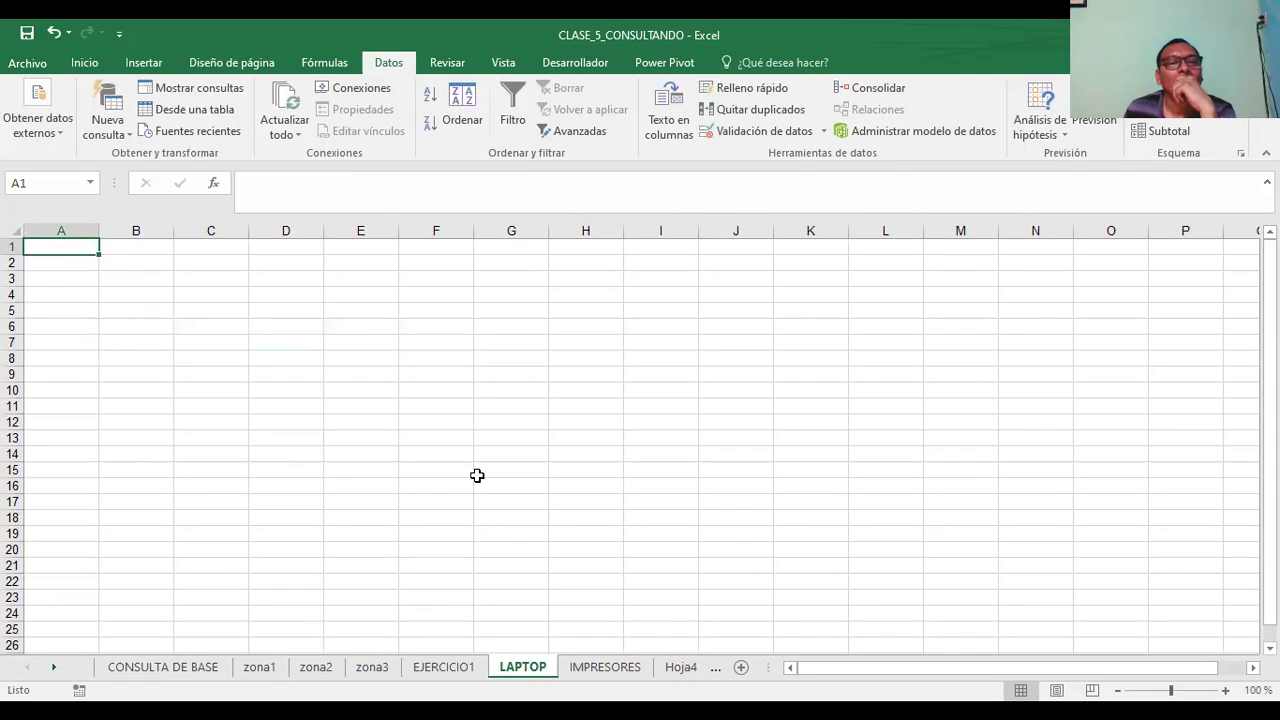
click(605, 667)
click(530, 667)
click(466, 668)
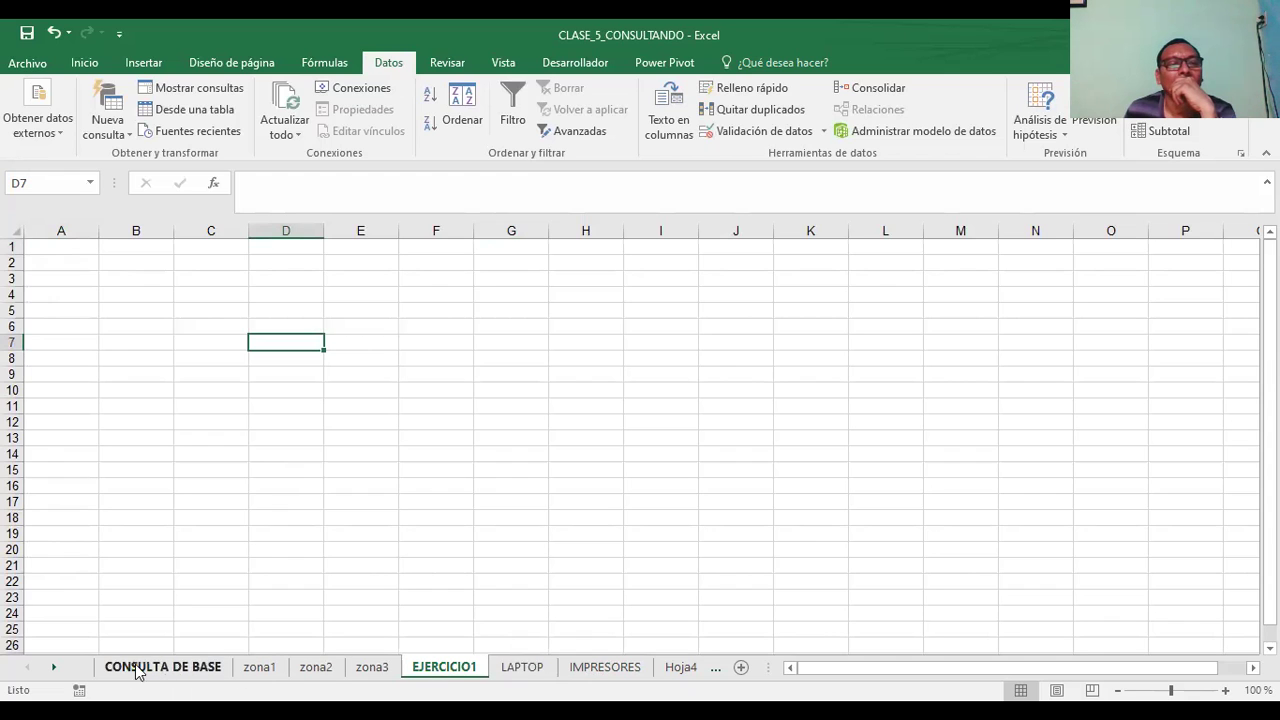
click(506, 670)
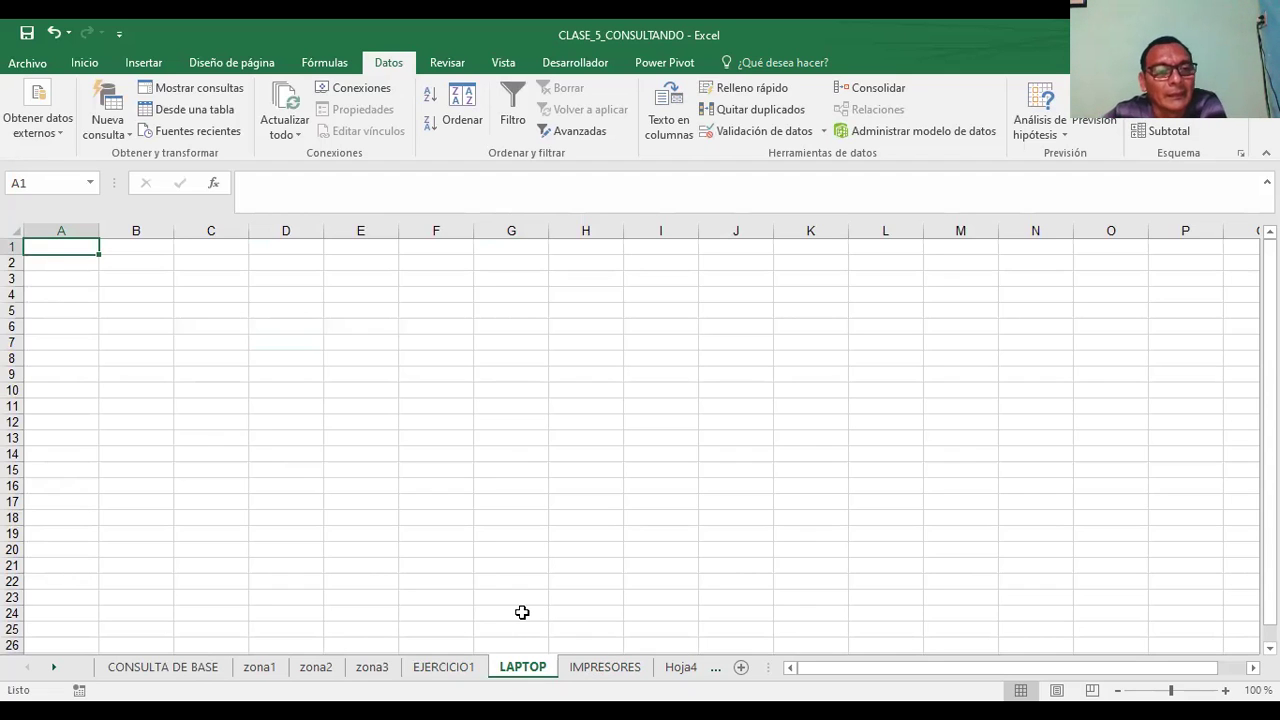
click(163, 667)
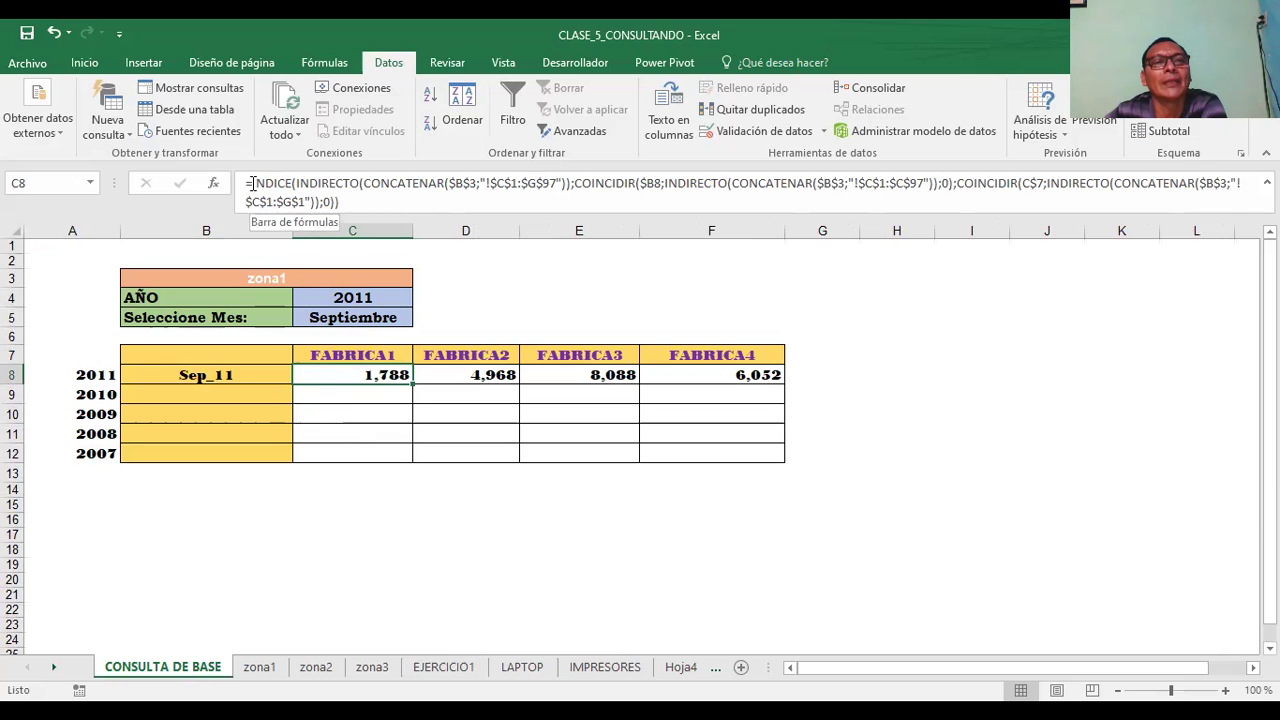
- Inspect the INDICE and COINCIDIR parts of C8 without changes, then open B3's zone list
drag(253, 184, 275, 180)
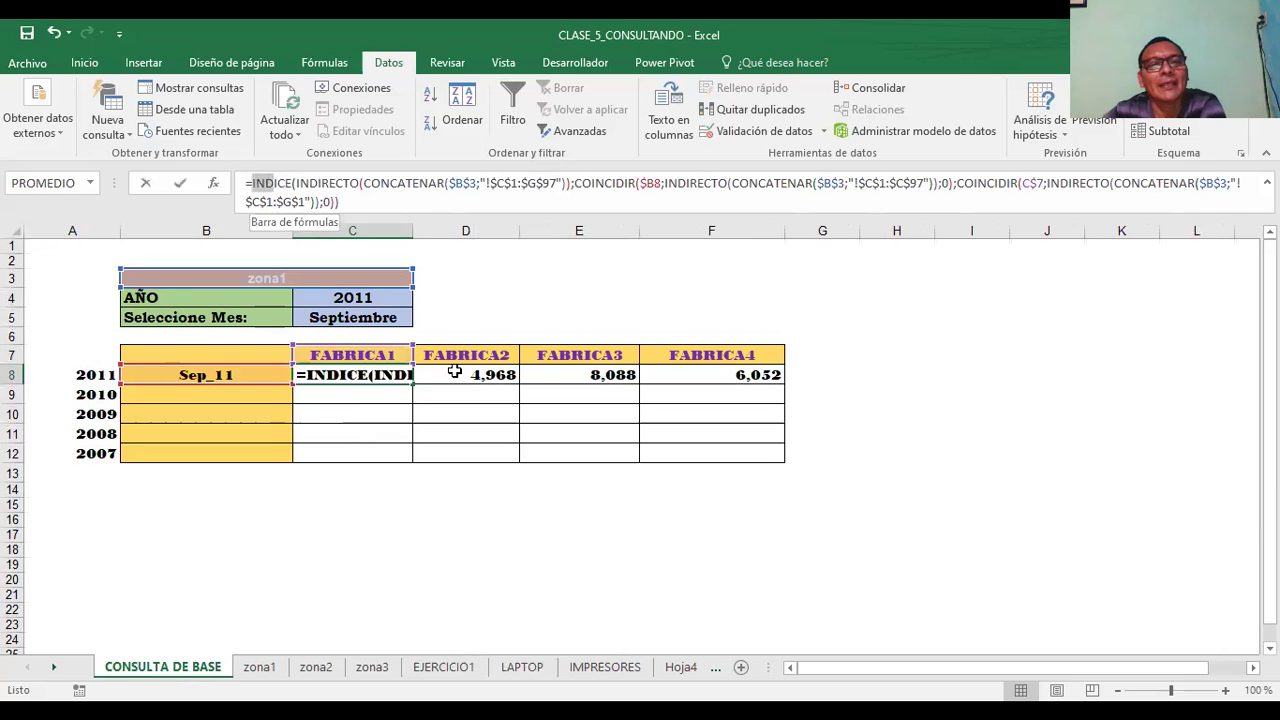
key(Escape)
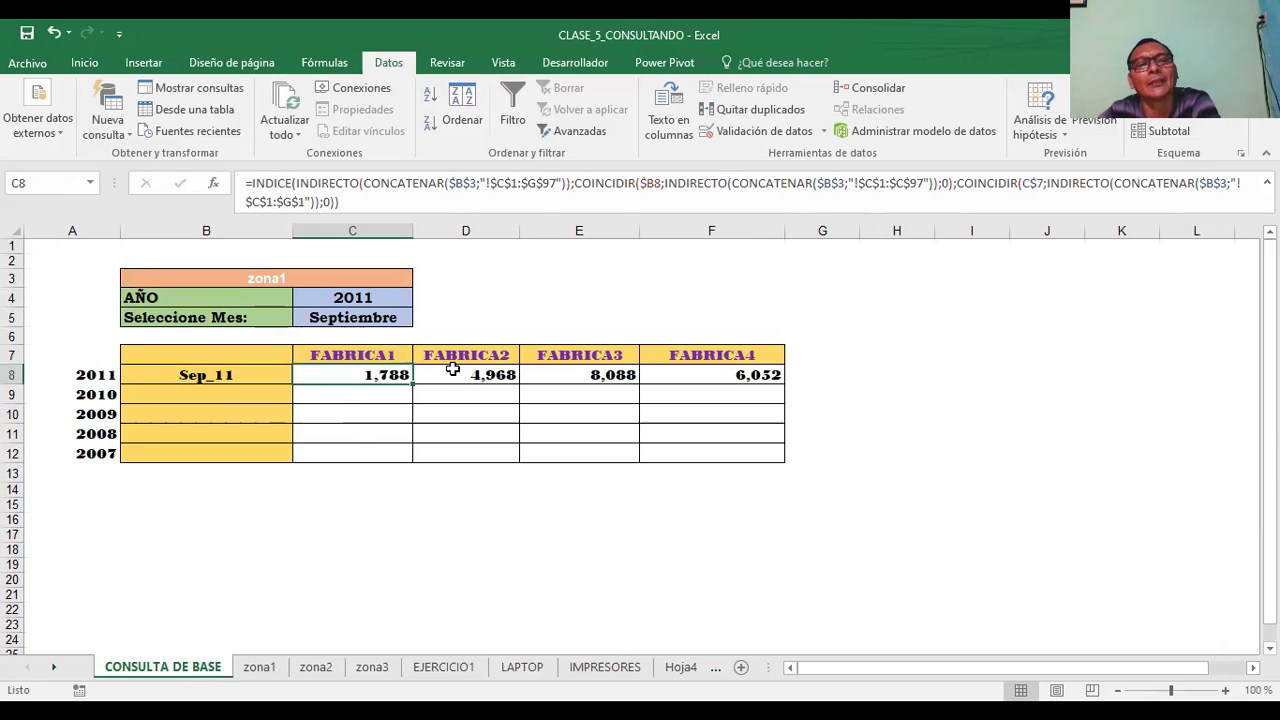
click(478, 302)
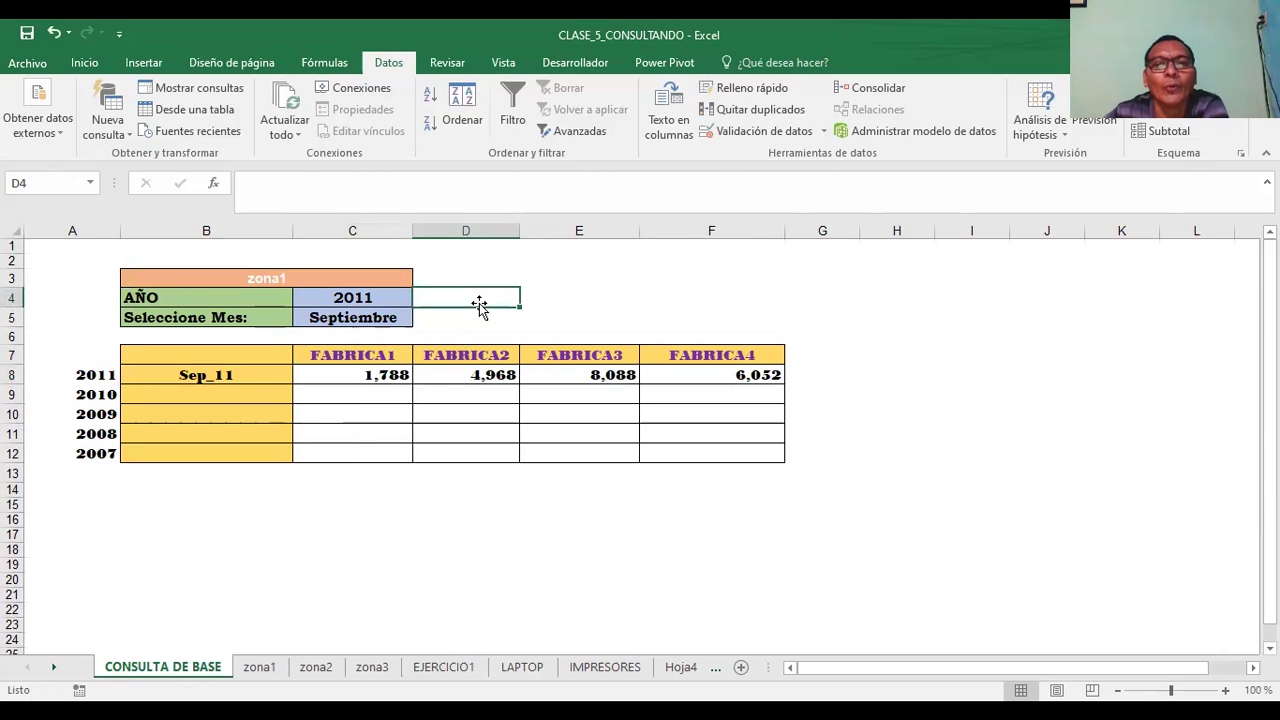
click(352, 374)
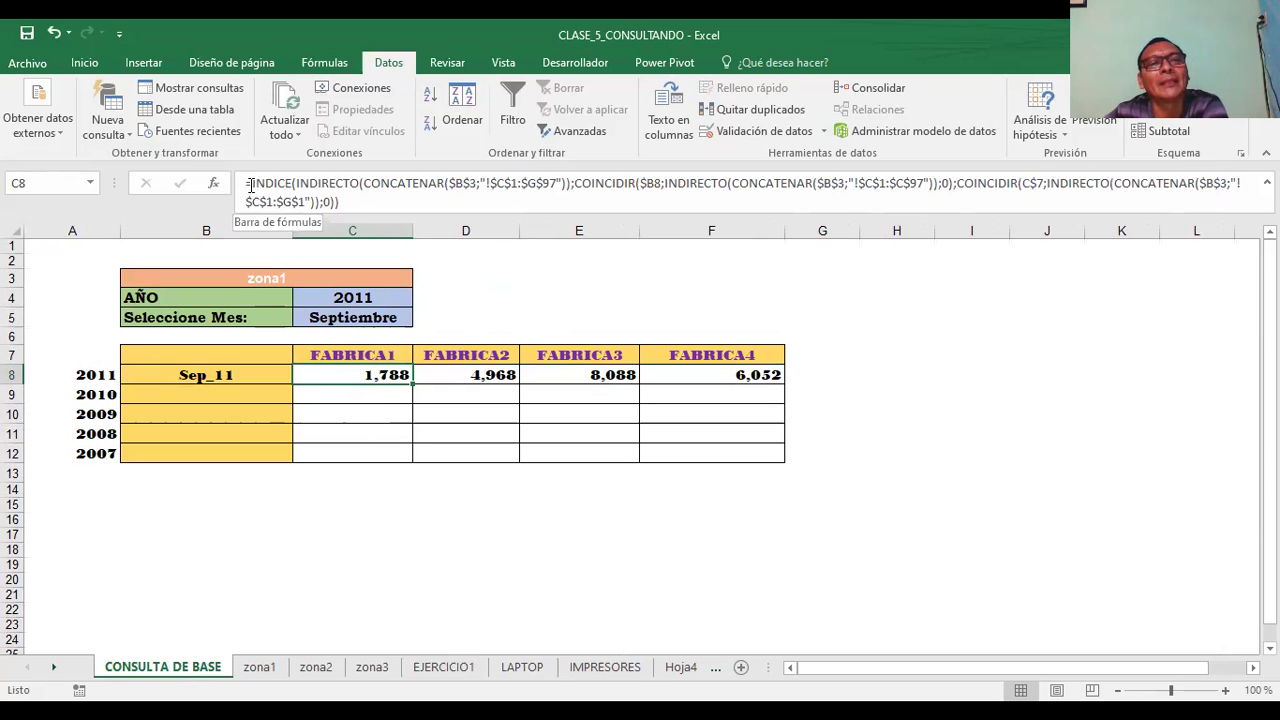
drag(251, 184, 293, 186)
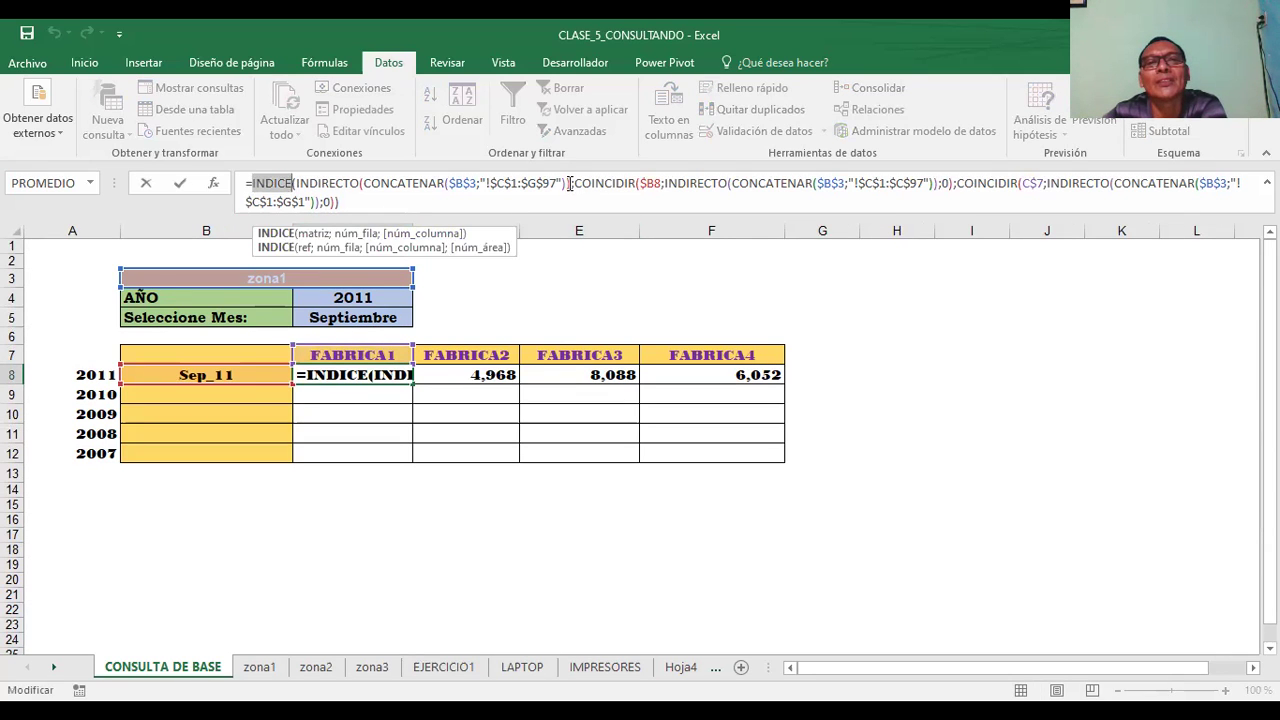
drag(574, 184, 624, 195)
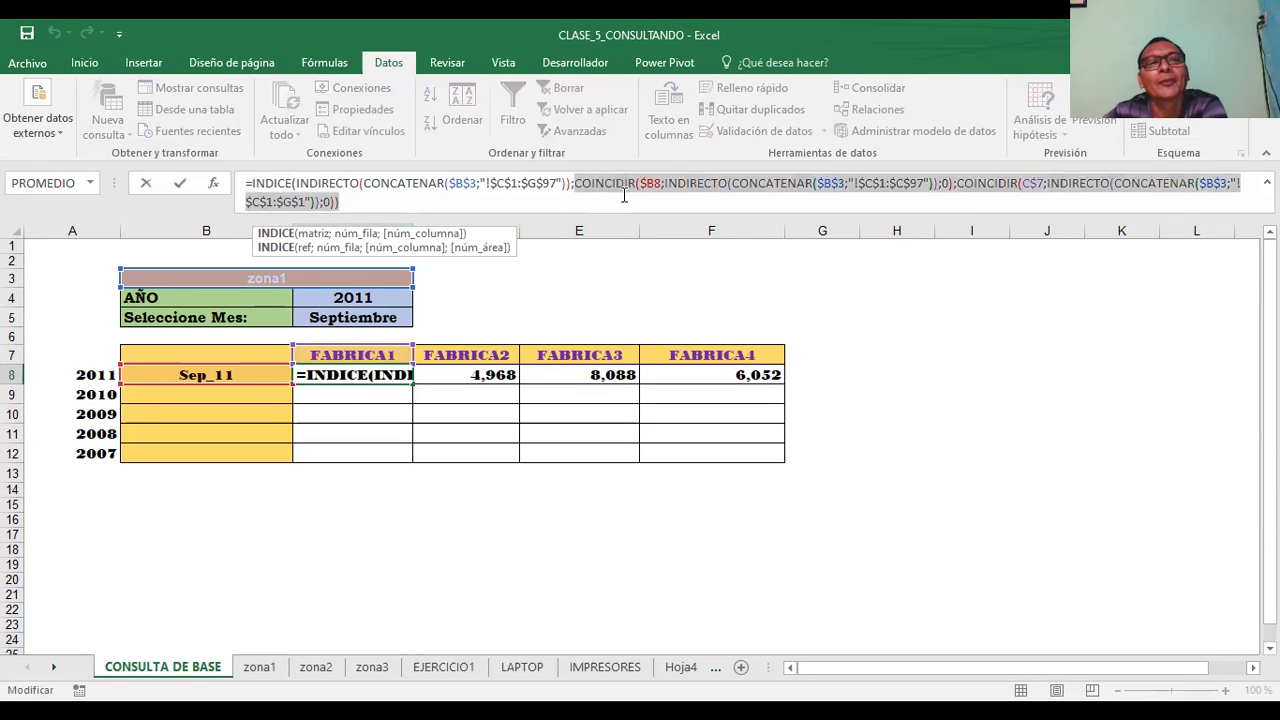
click(287, 183)
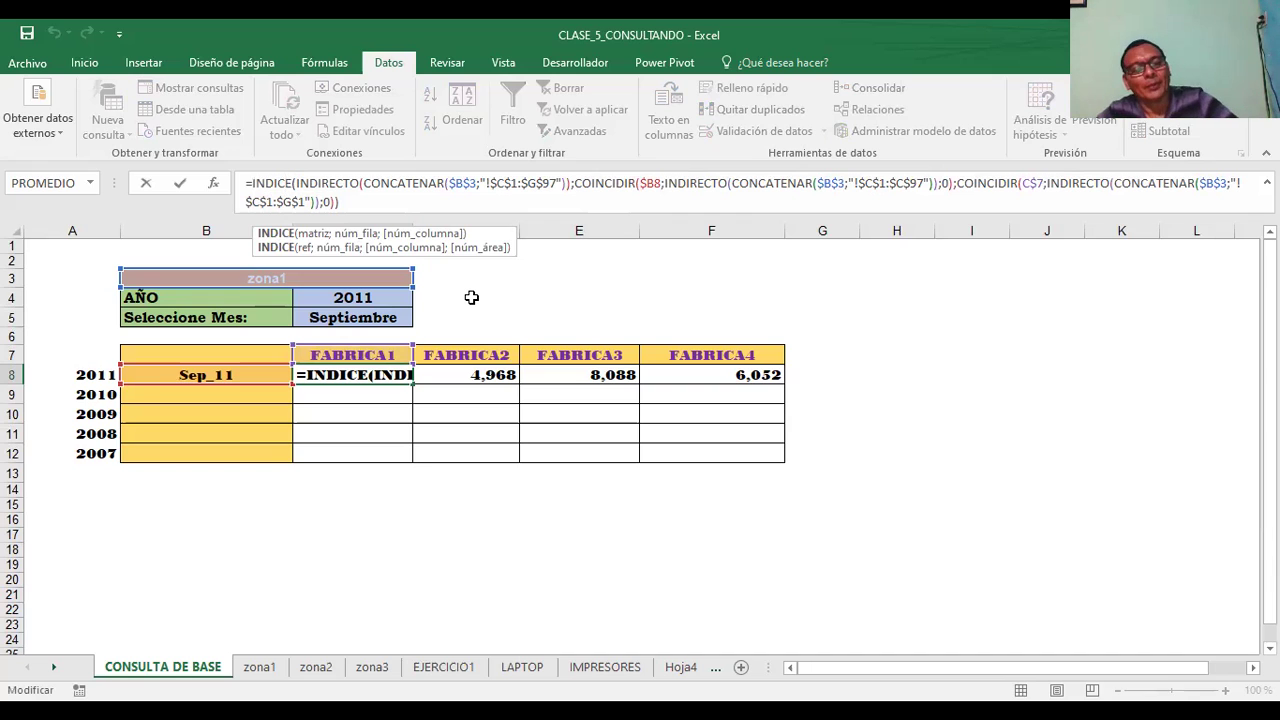
click(471, 297)
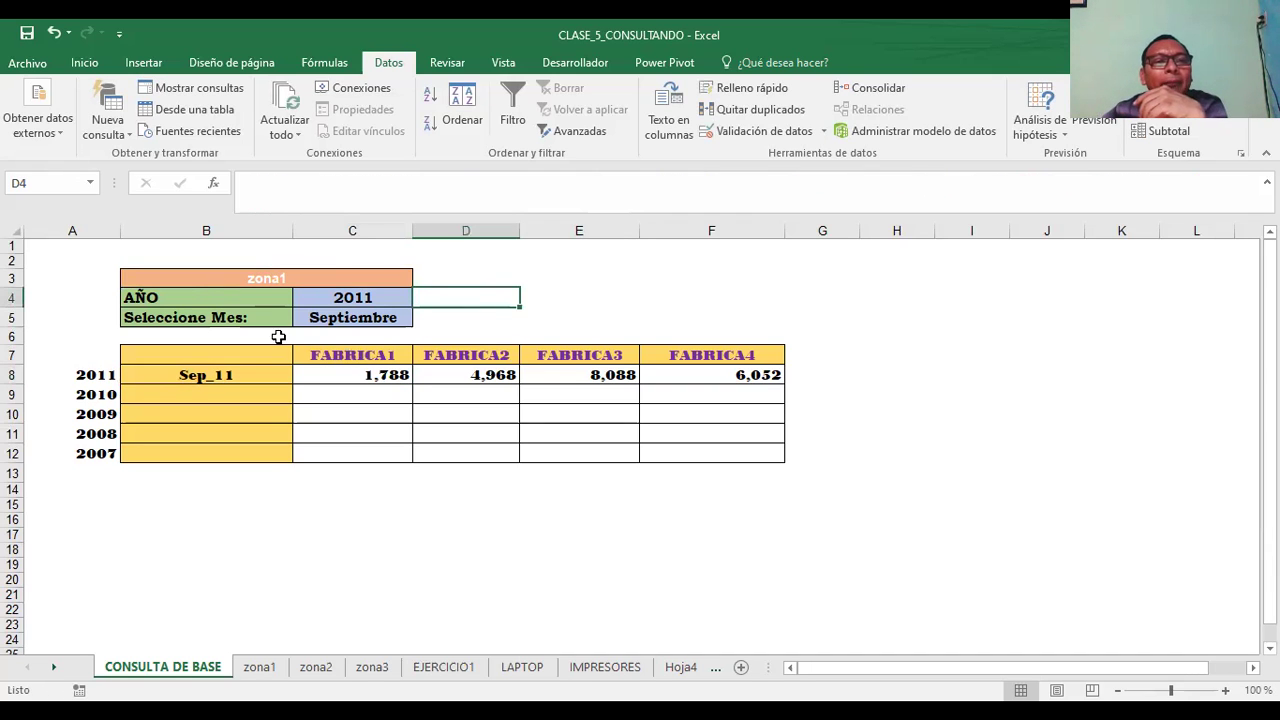
click(337, 375)
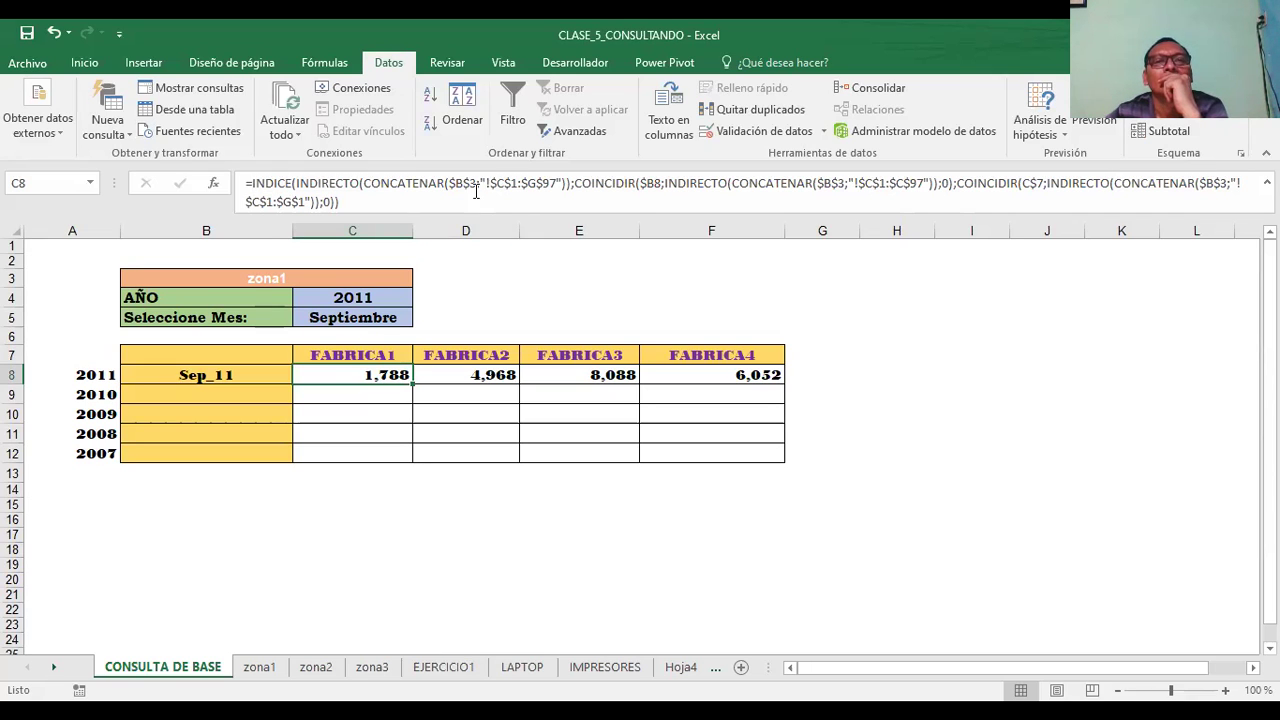
click(181, 285)
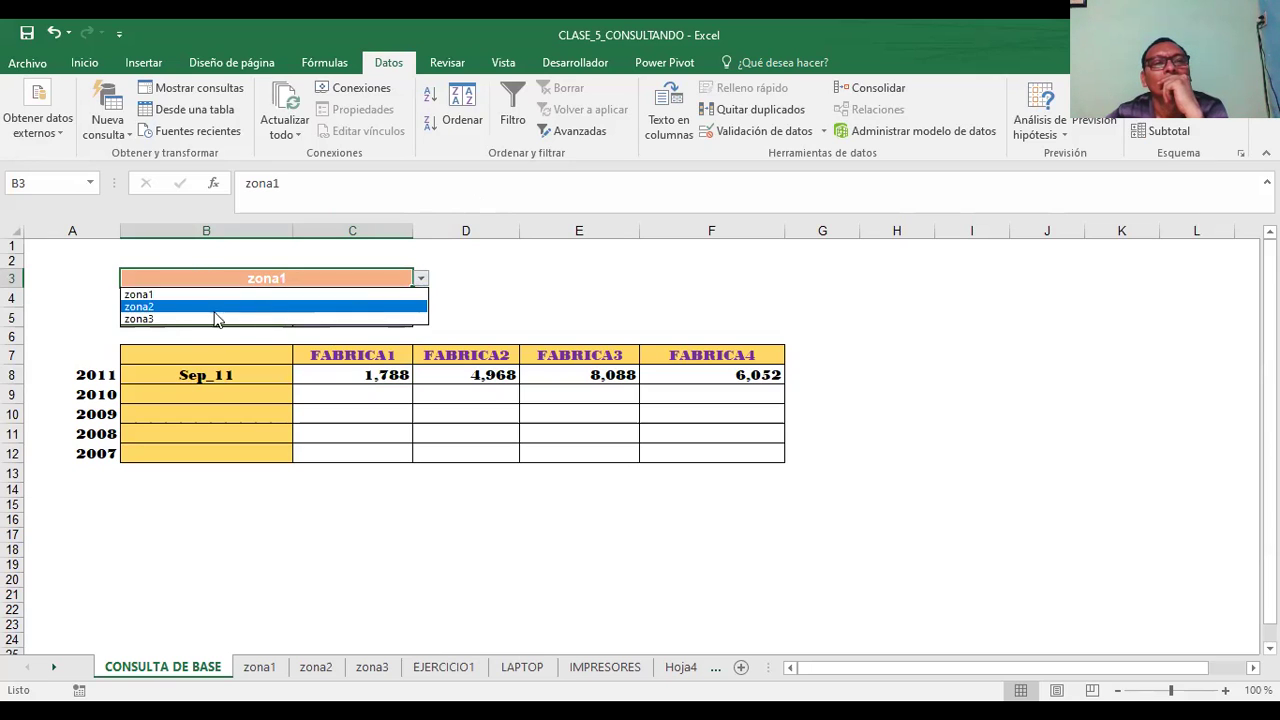
- Choose zona2 in B3 so Sep_11 returns 2,720, 4,972, 902 and 9,038
click(161, 307)
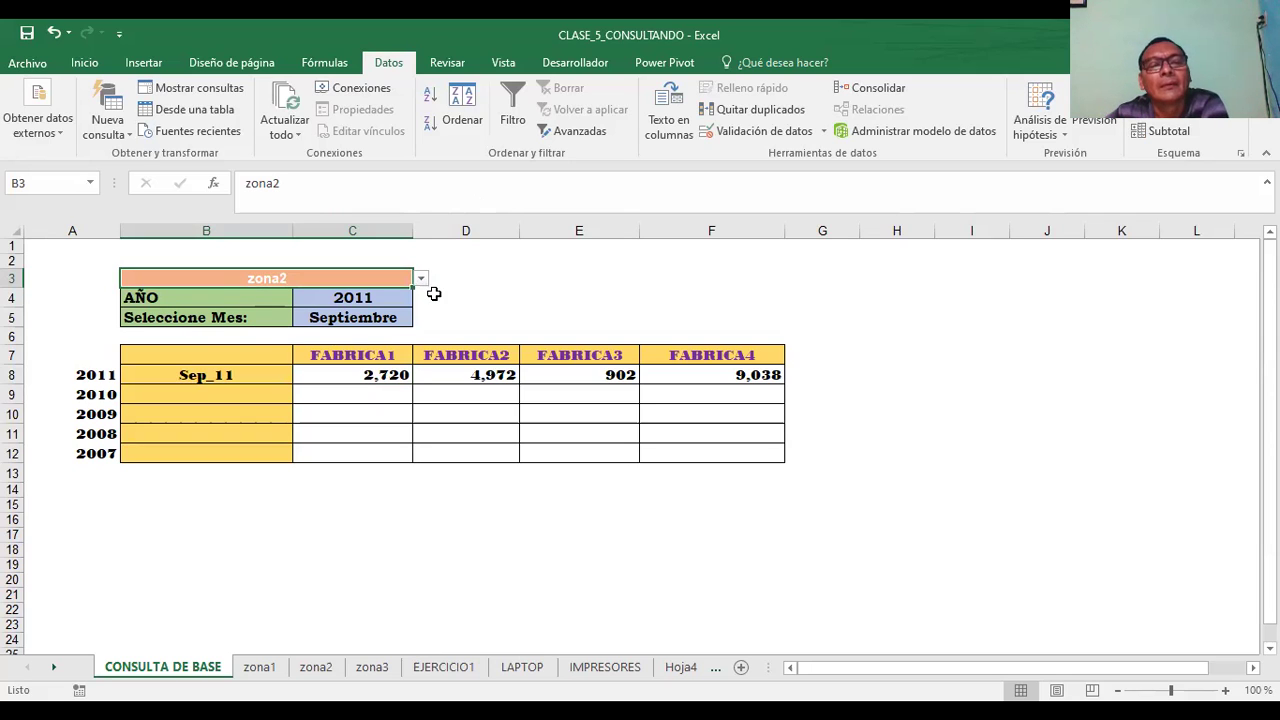
click(494, 303)
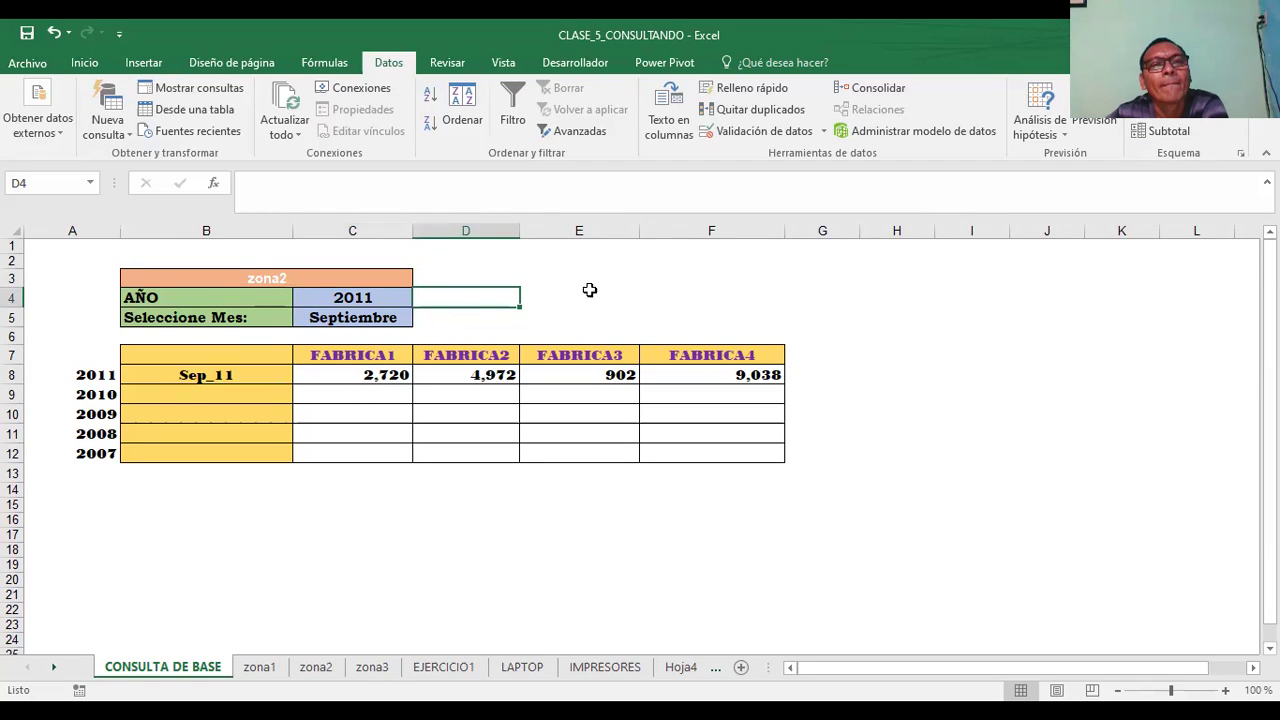
click(501, 279)
click(563, 281)
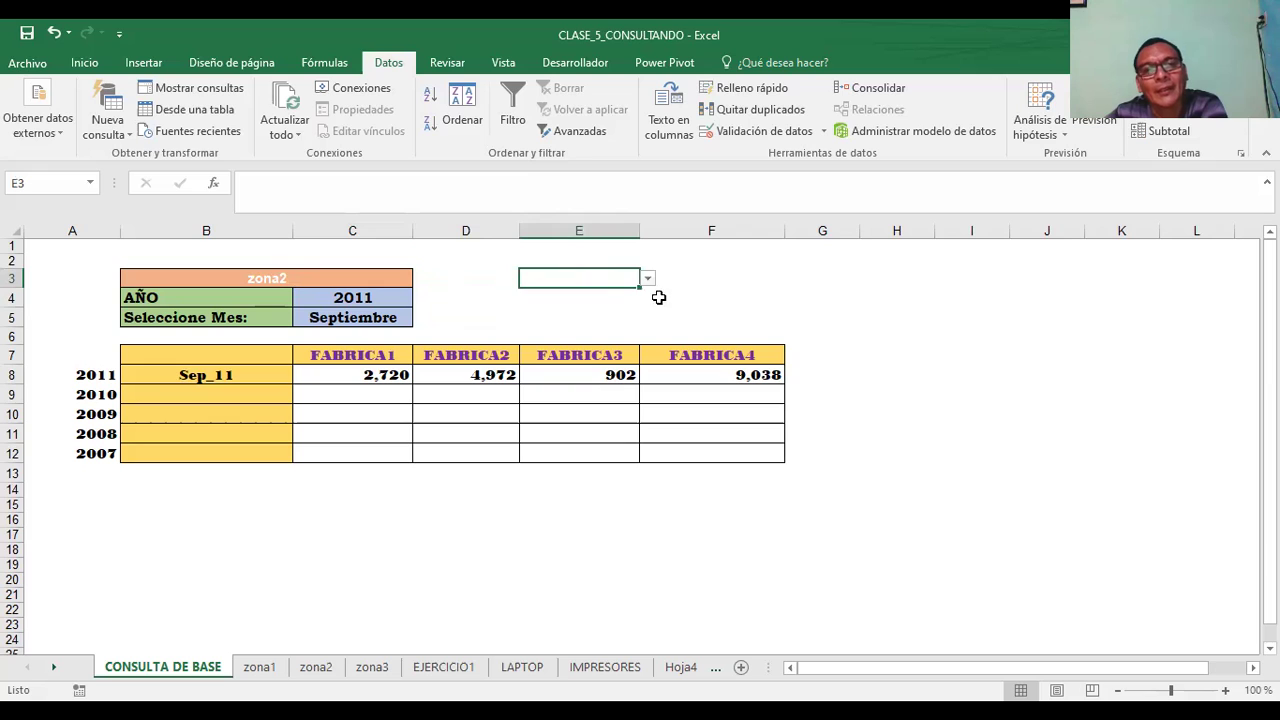
click(702, 280)
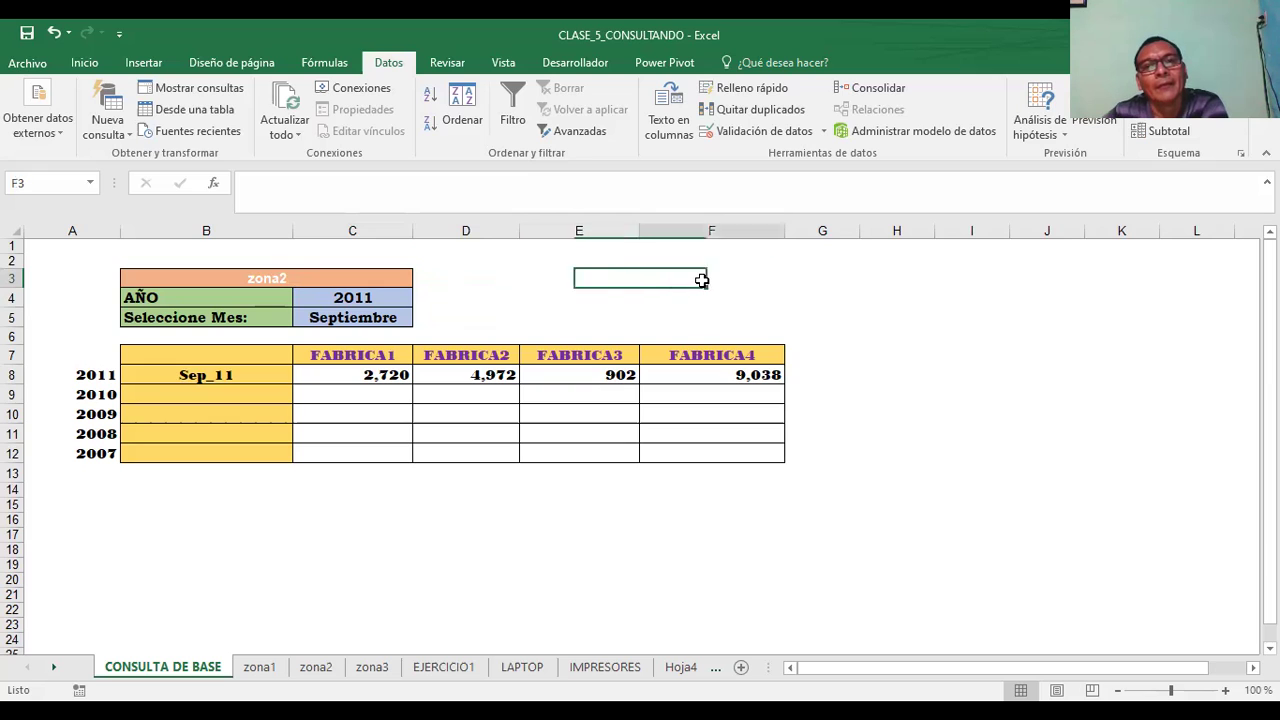
click(874, 291)
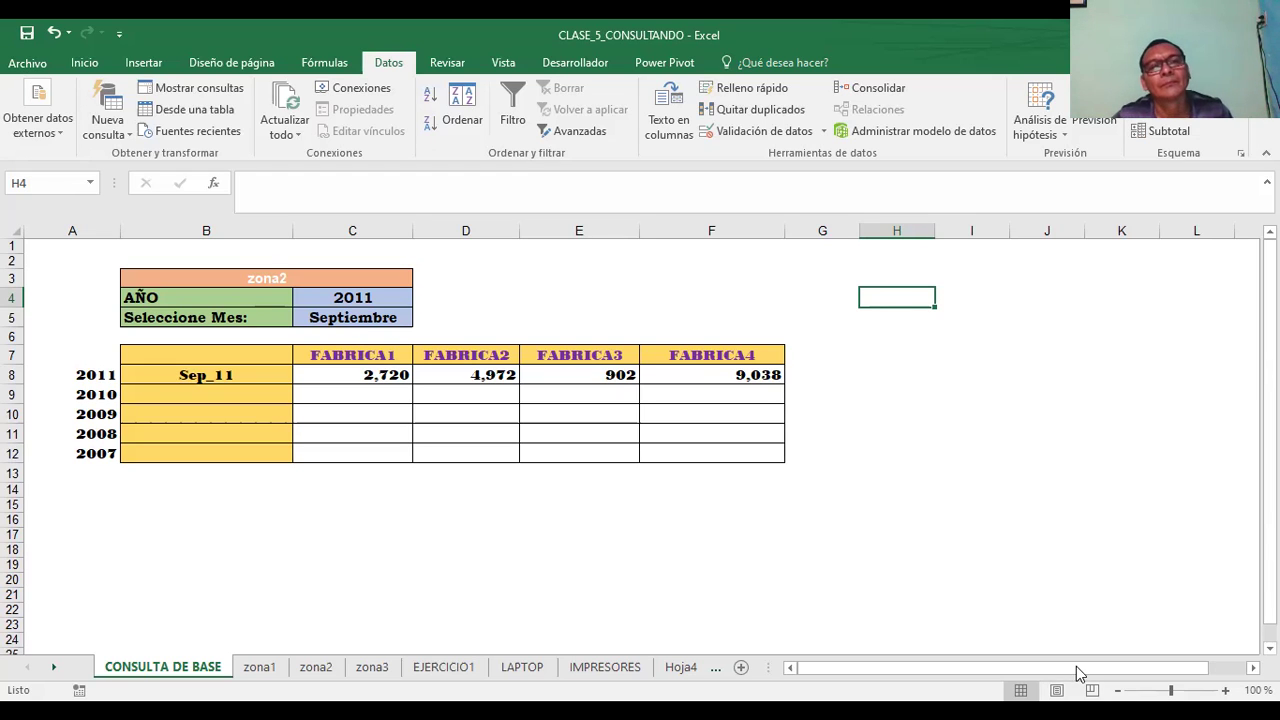
- Select the 2011 year cell and nearby empty cells D4, E4, F4 and F6
click(498, 298)
click(402, 300)
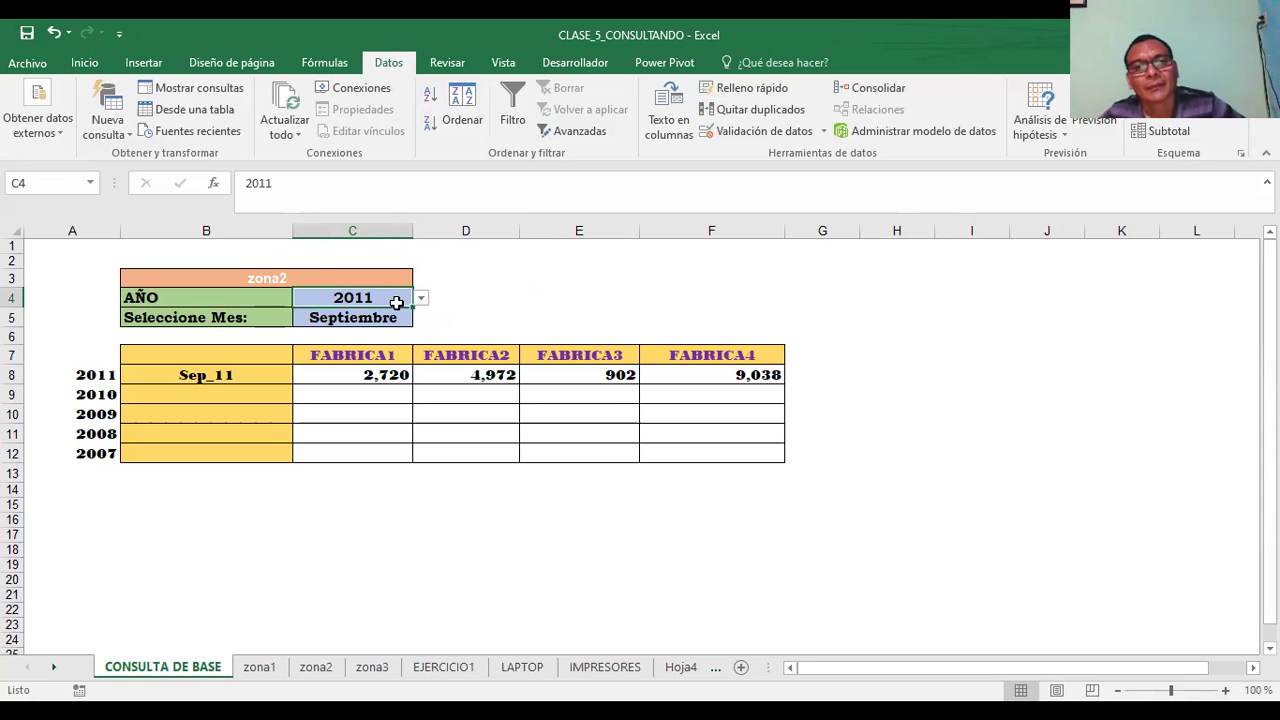
click(531, 296)
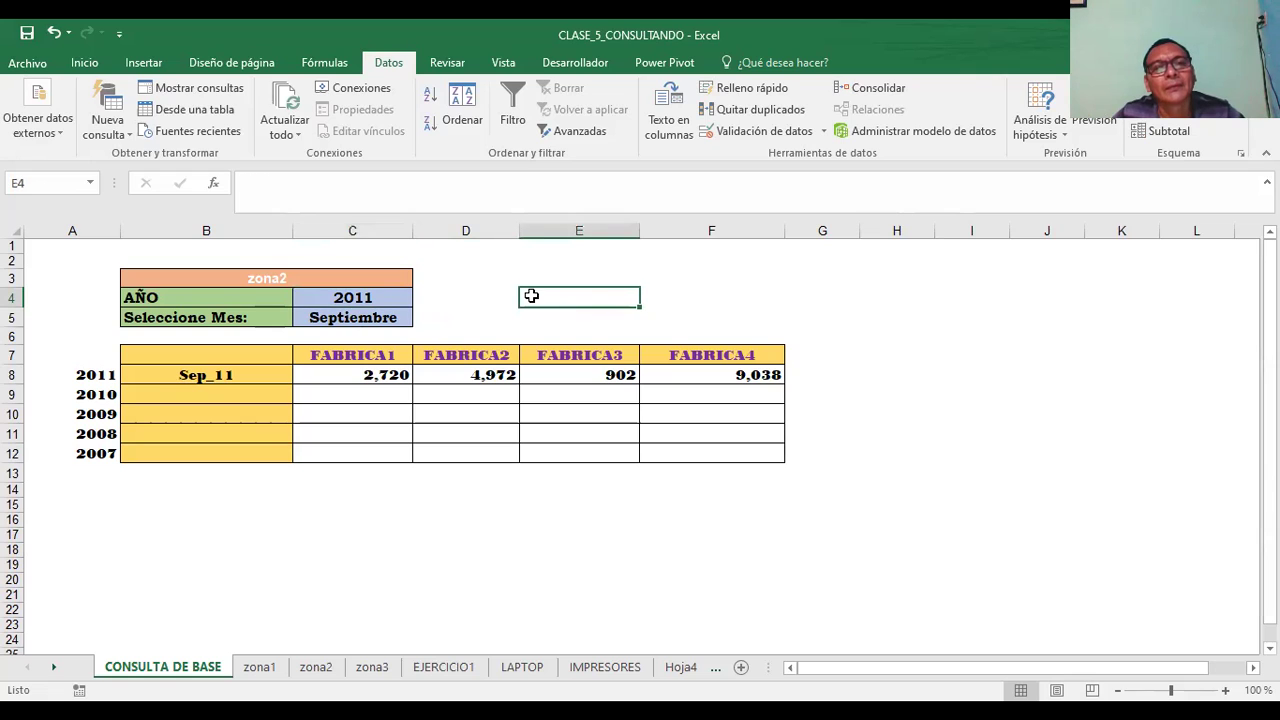
click(766, 303)
click(700, 335)
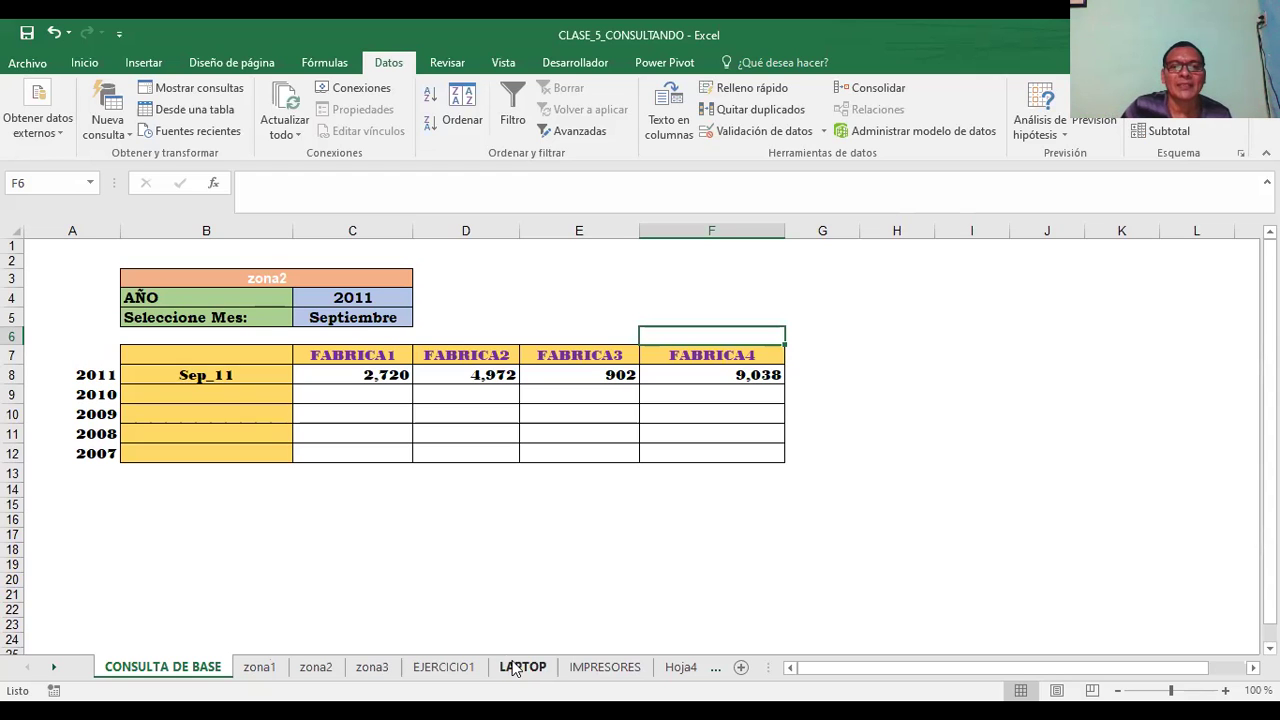
- Glance at cells on EJERCICIO1, then at the empty LAPTOP and IMPRESORES sheets
click(457, 668)
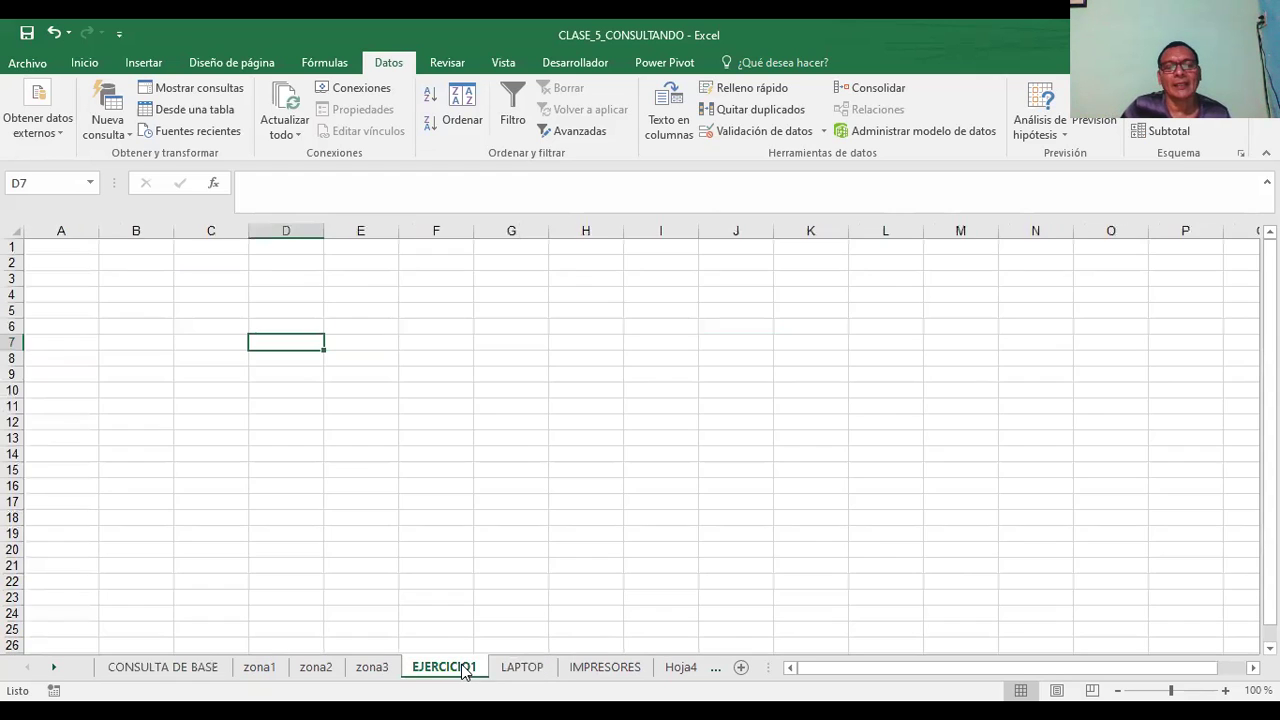
click(152, 281)
click(282, 282)
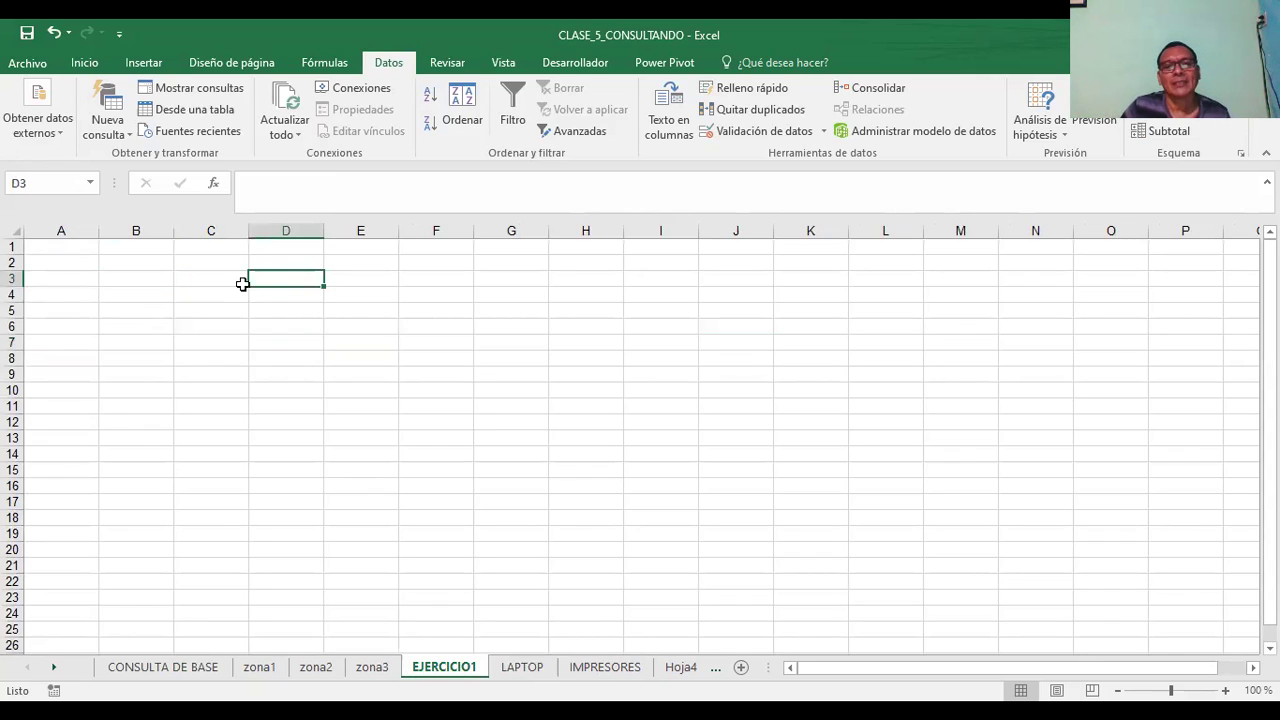
click(520, 672)
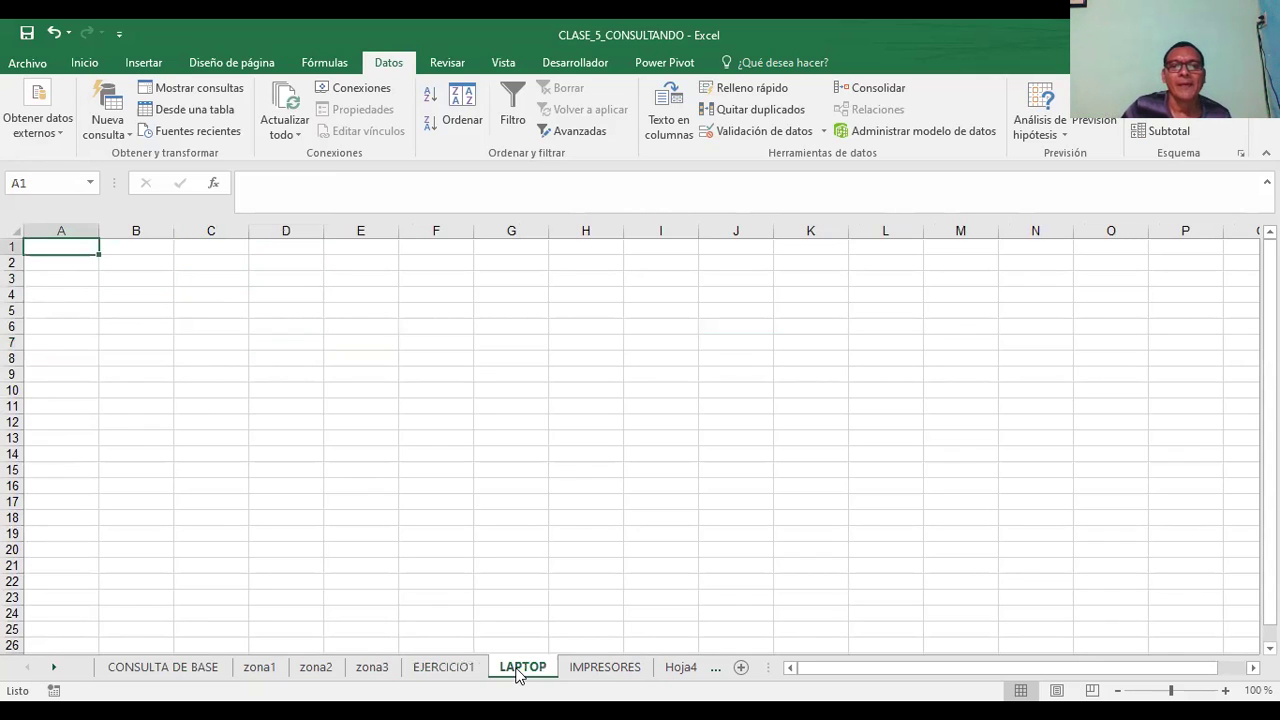
click(617, 667)
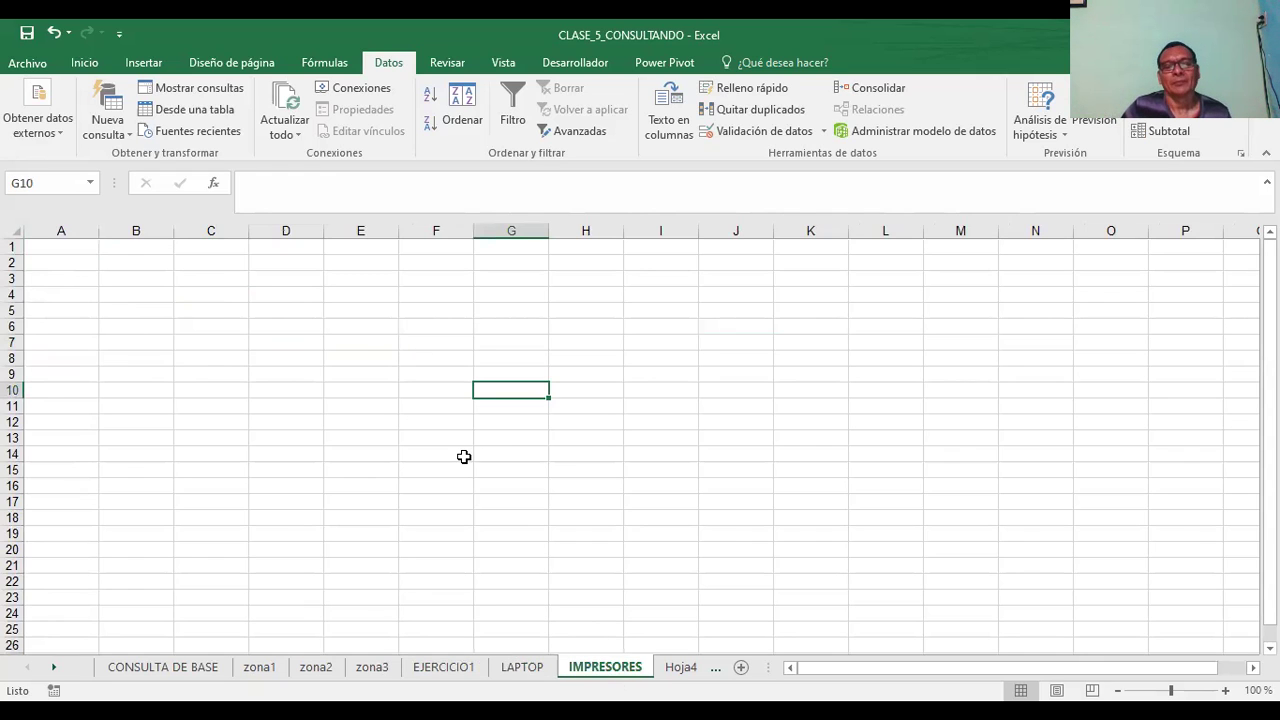
- Browse the zona1, zona2 and zona3 sheets, stepping through zona3's FABRICA1–FABRICA4 headers
click(252, 668)
click(305, 675)
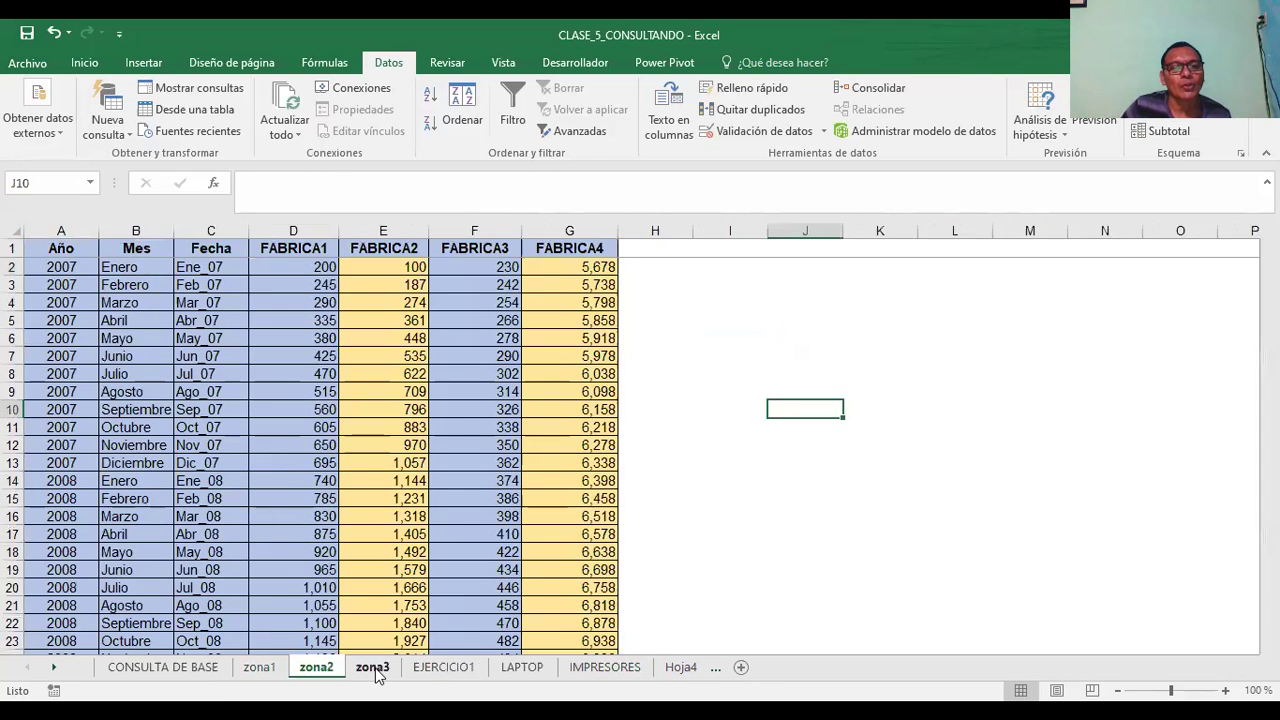
click(372, 668)
click(280, 675)
click(326, 673)
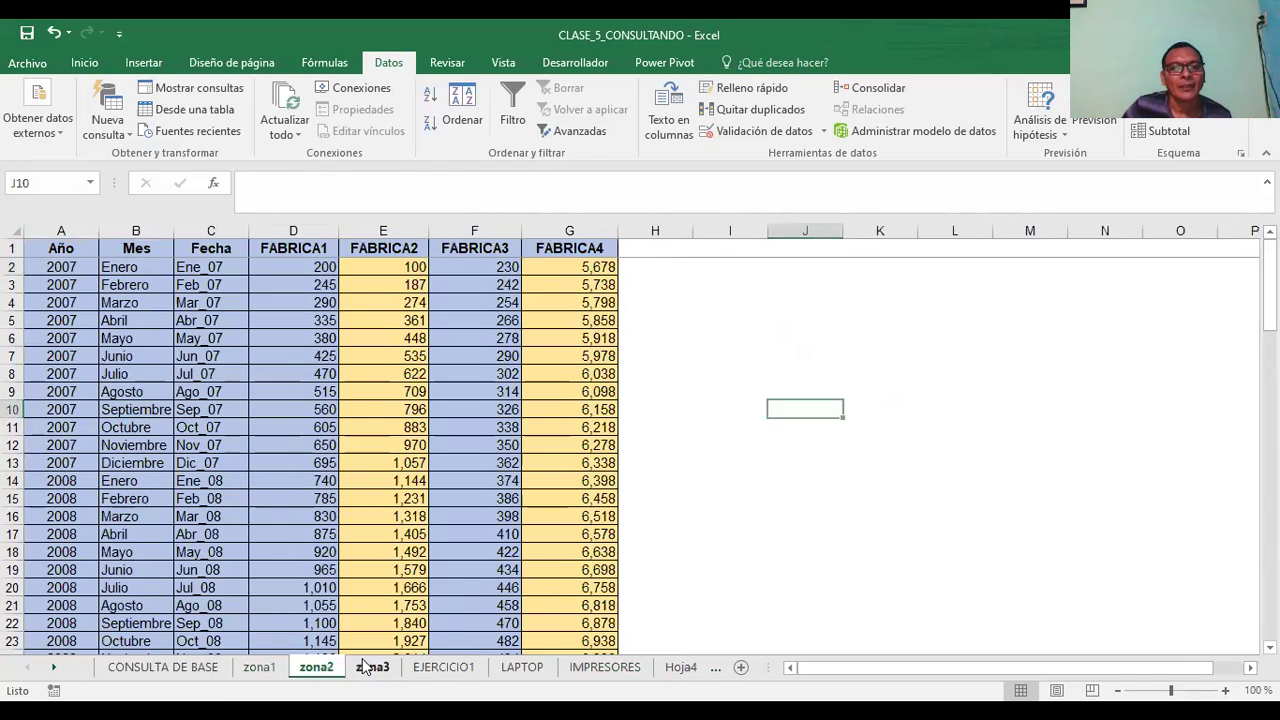
click(372, 668)
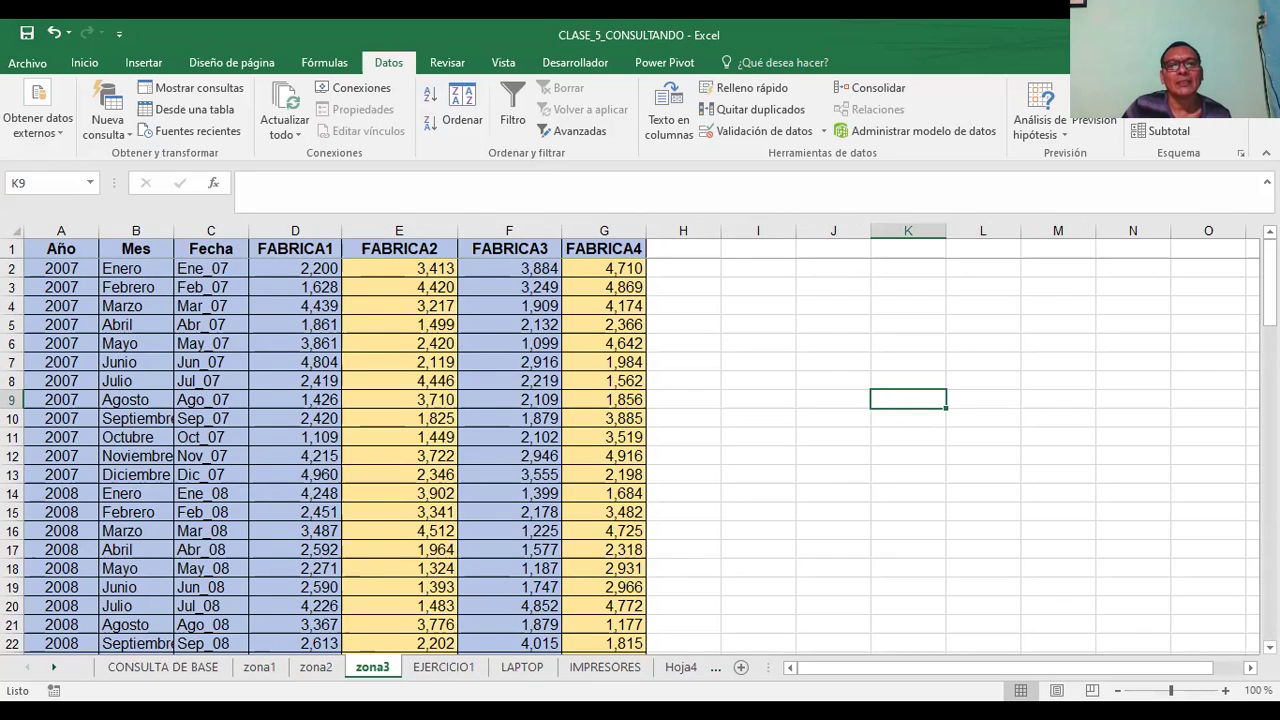
click(296, 254)
click(399, 249)
click(509, 249)
click(604, 249)
click(316, 667)
click(372, 667)
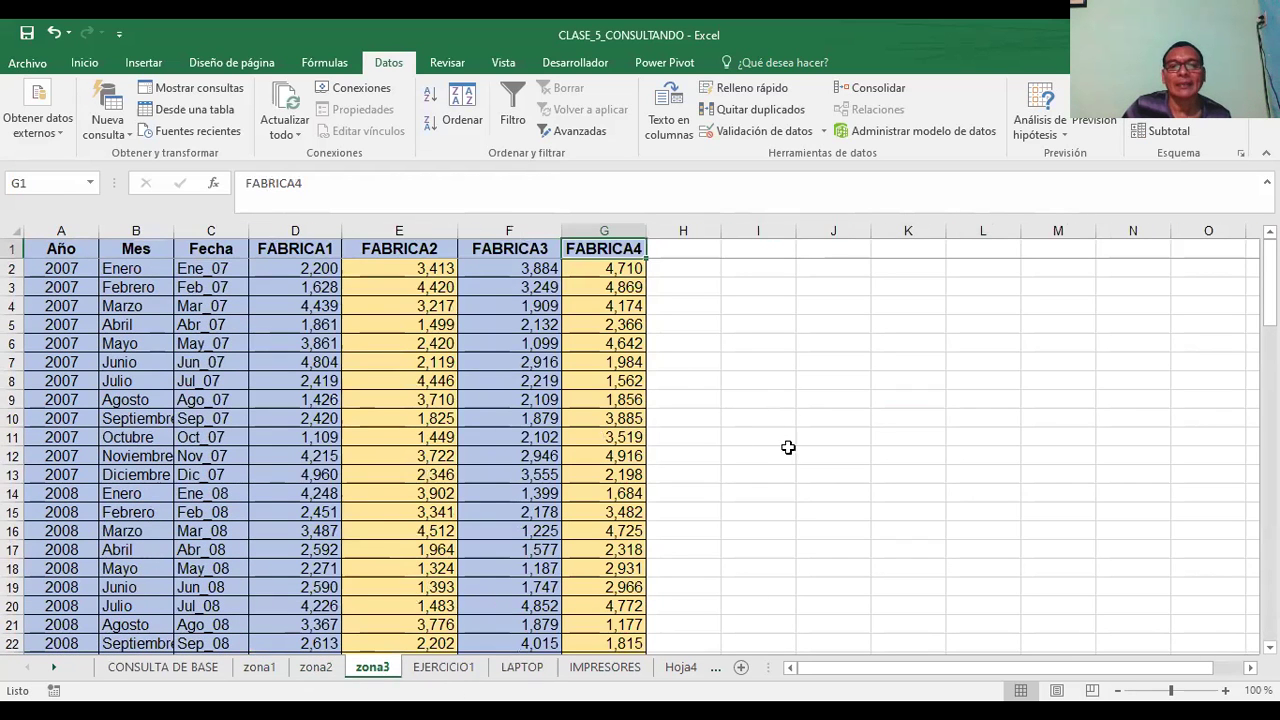
- Check the empty LAPTOP, IMPRESORES, Hoja4 and EJERCICIO1 sheets, ending on LAPTOP at B3
click(518, 669)
click(606, 669)
click(672, 674)
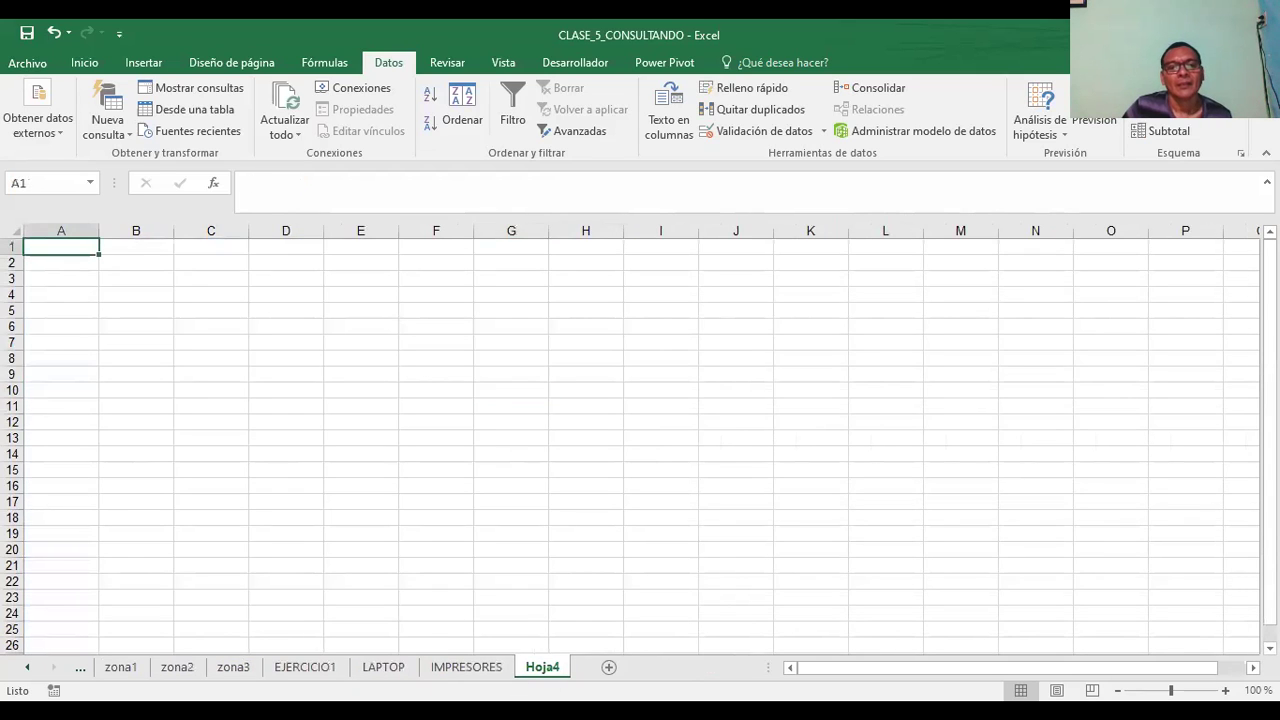
click(331, 675)
click(362, 672)
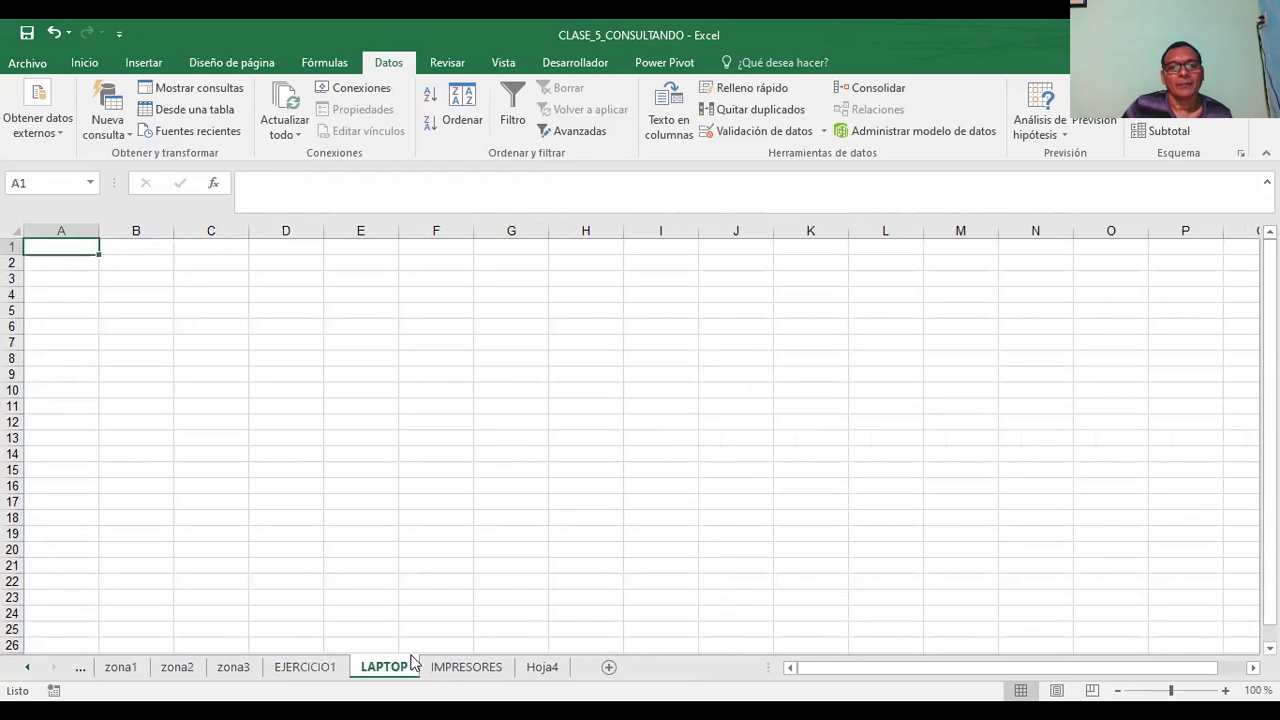
click(141, 277)
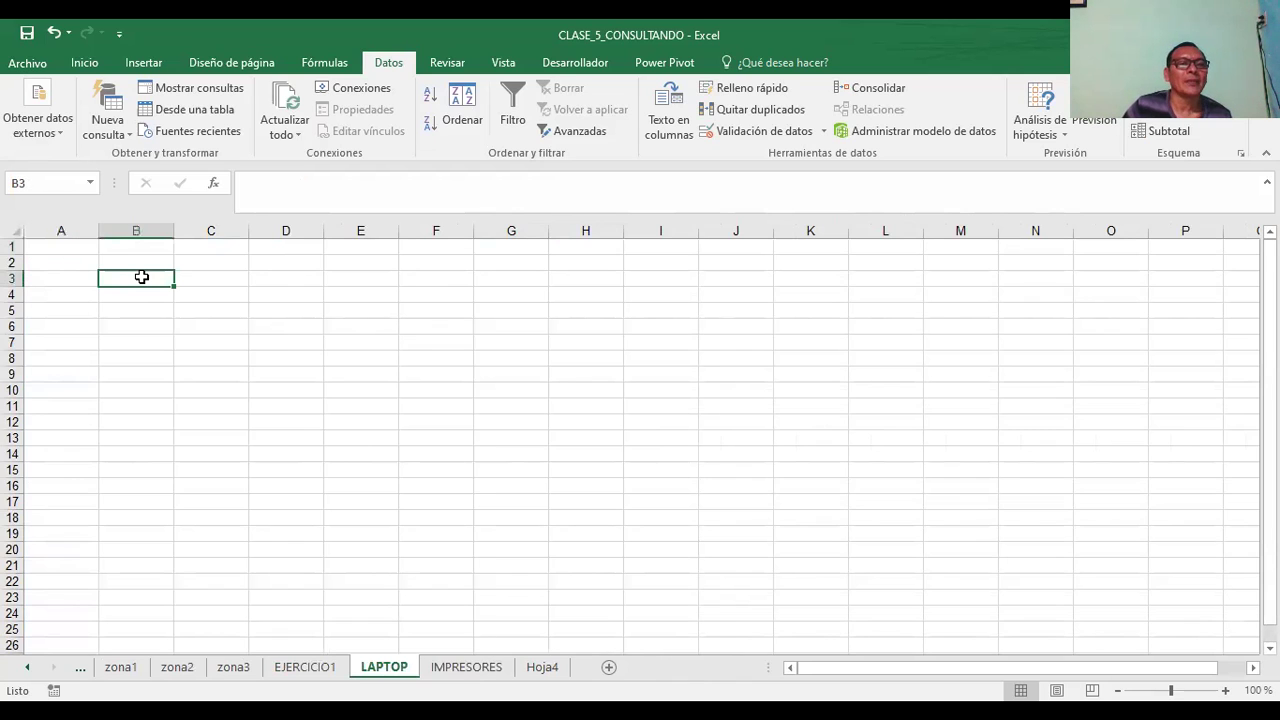
- Enter AÑO in A3 and MES in B3, correcting the mistyped MESE, ending at C3
key(Left)
key(Up)
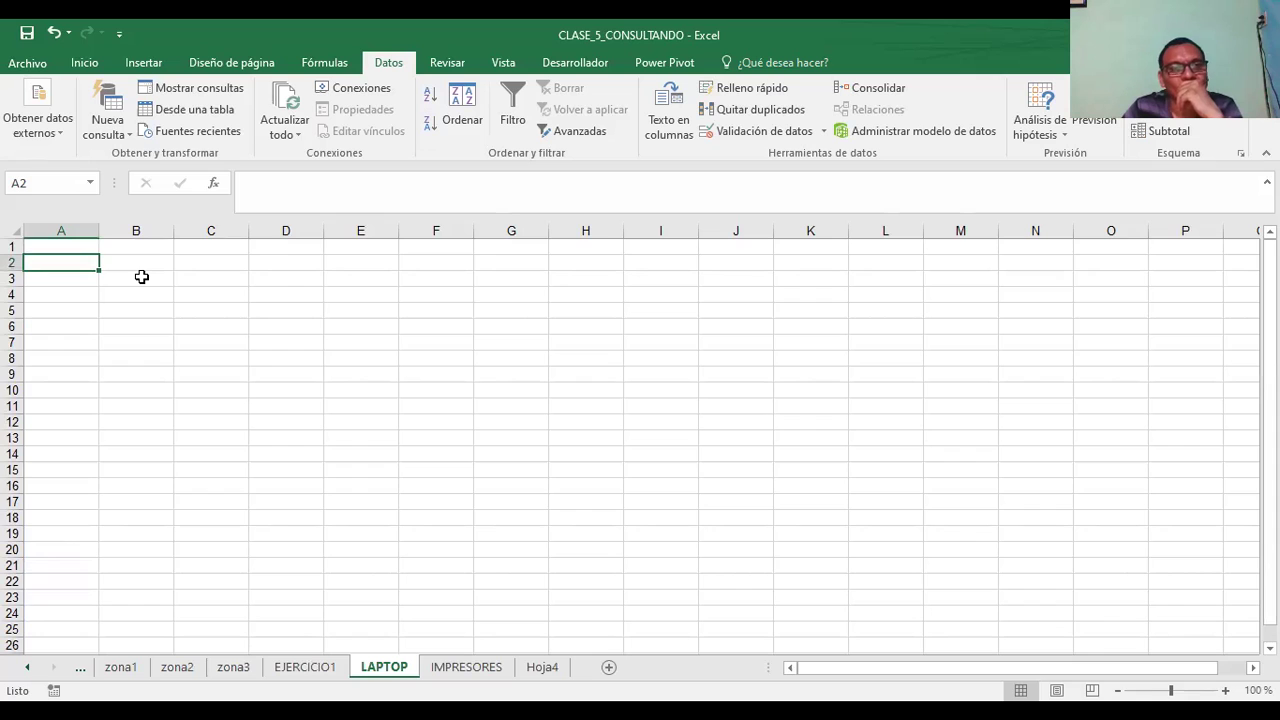
key(Right)
key(Down)
key(Down)
key(Left)
key(Up)
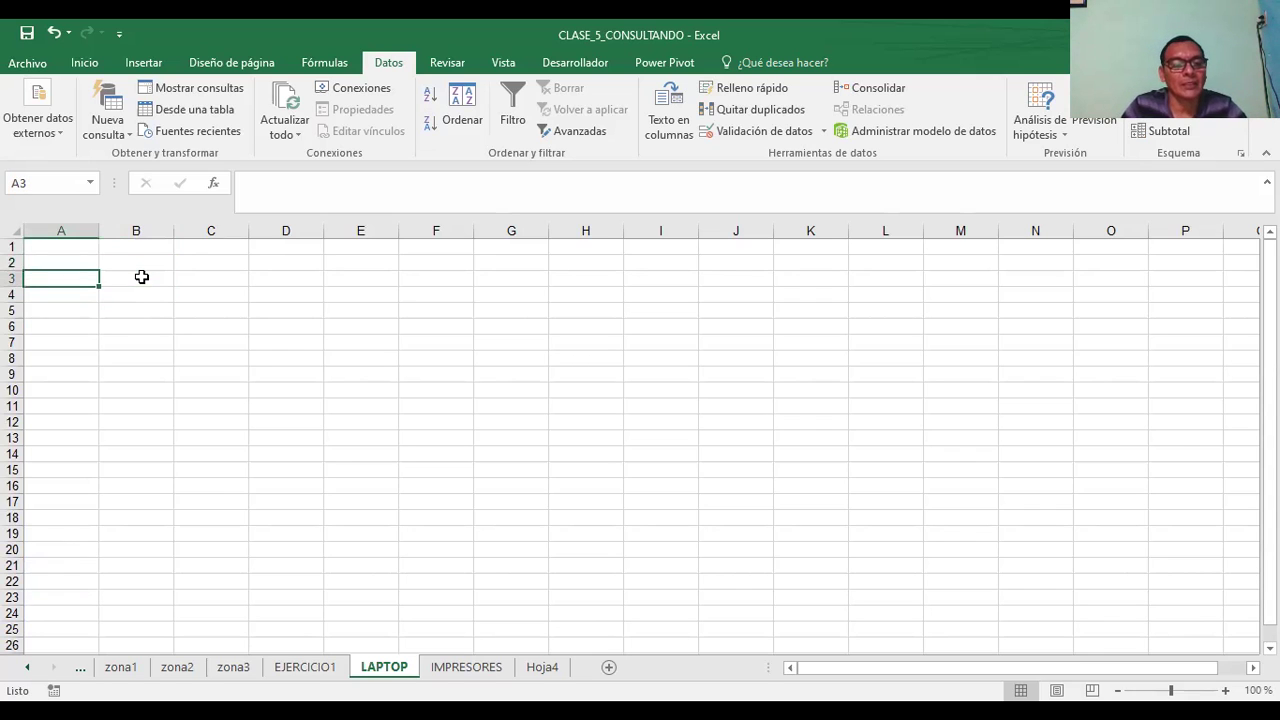
text(AÑO)
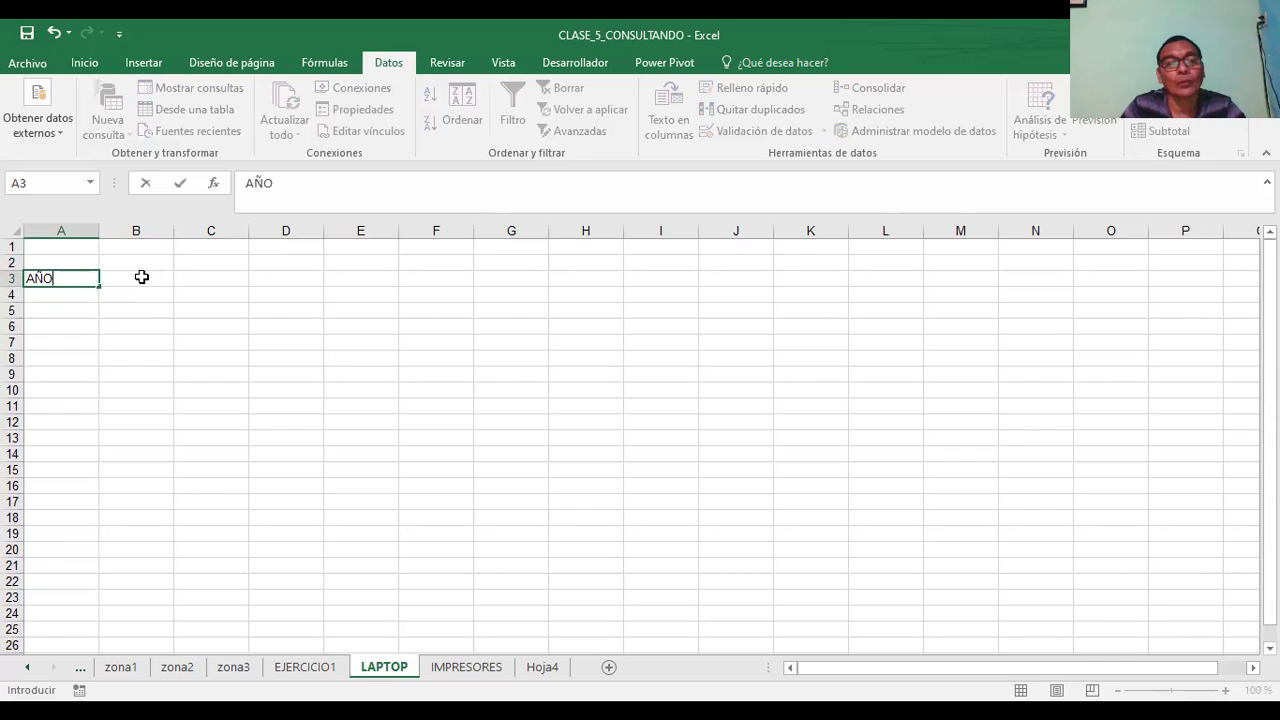
key(Right)
text(MESE)
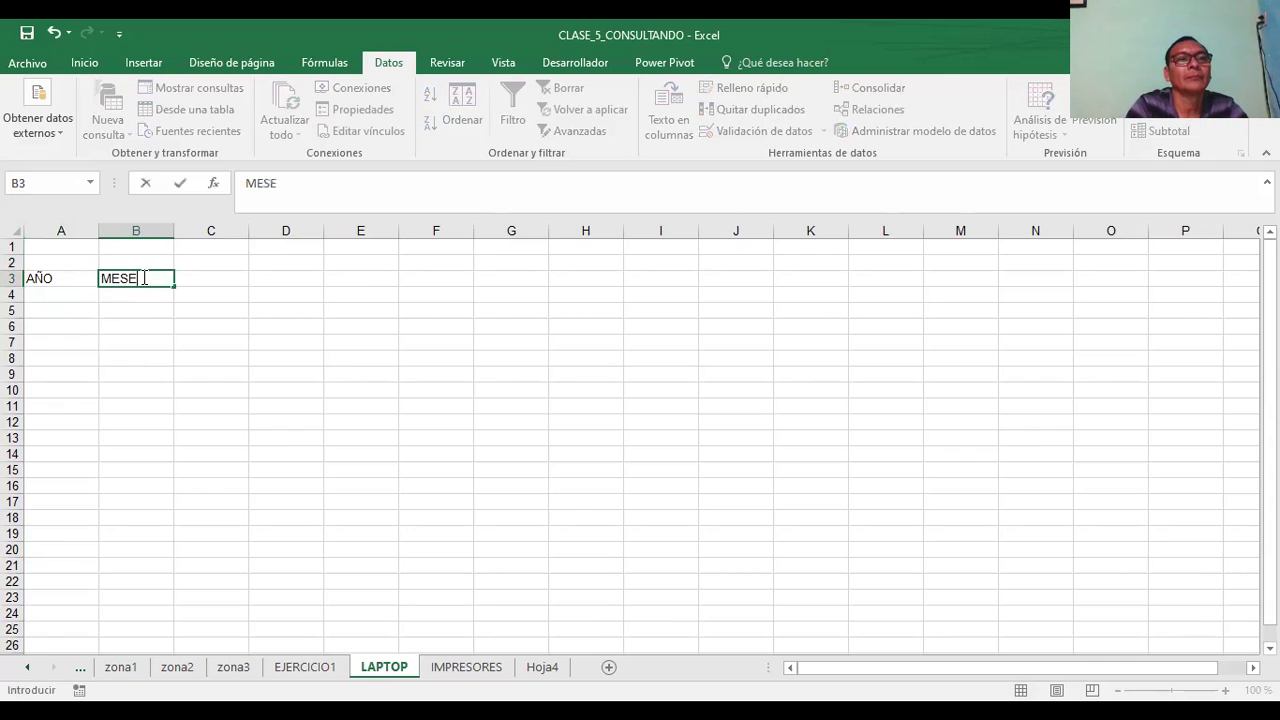
key(BackSpace)
key(Right)
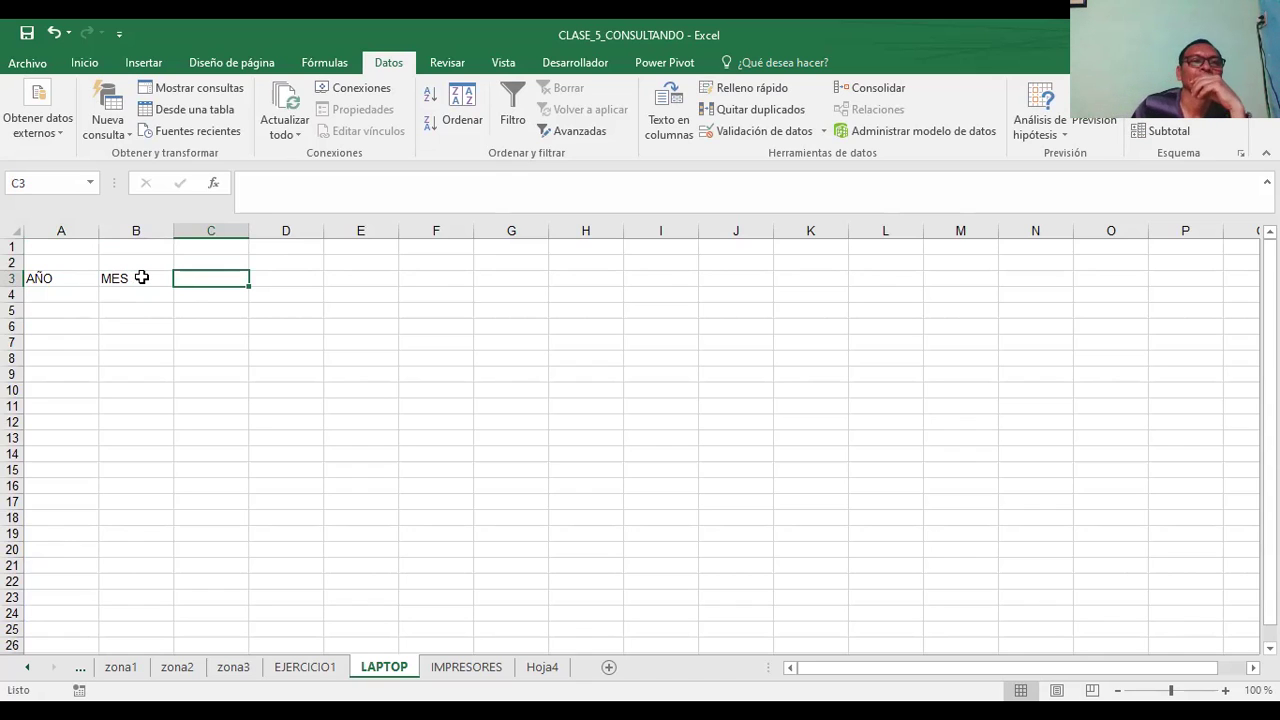
mouse_move(45, 278)
mouse_down()
mouse_move(398, 277)
mouse_move(560, 474)
mouse_up()
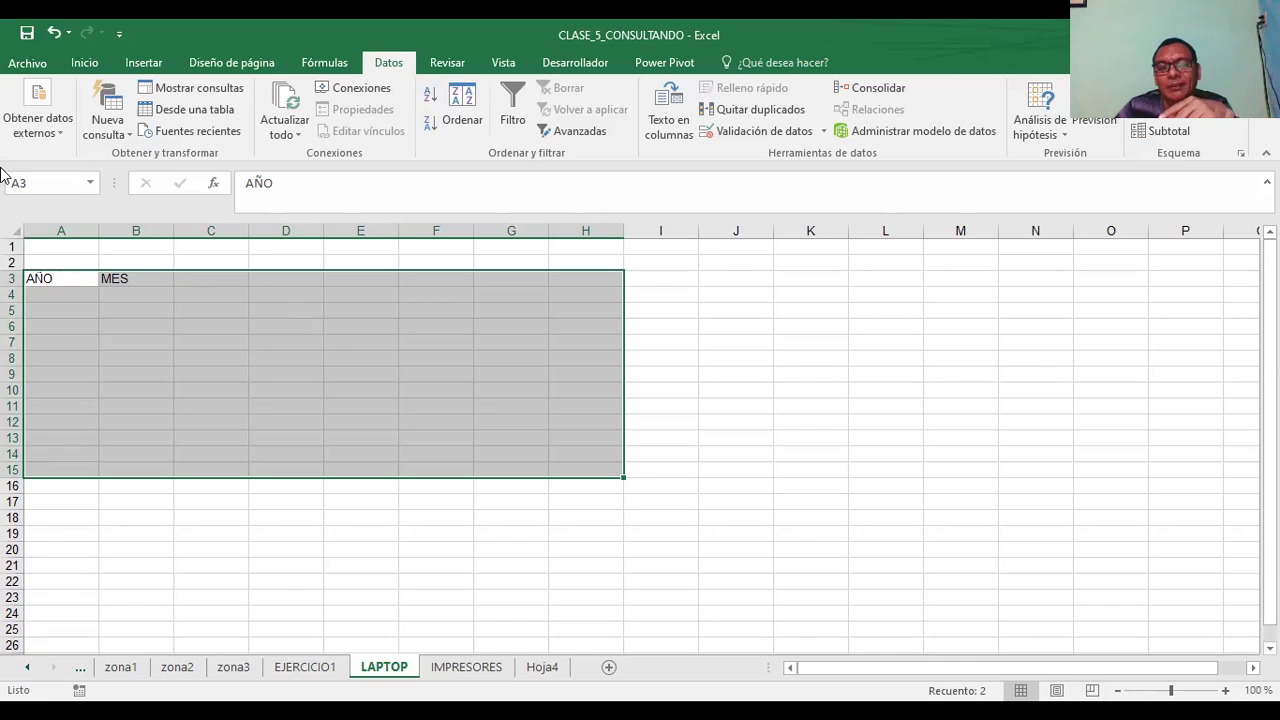
click(743, 294)
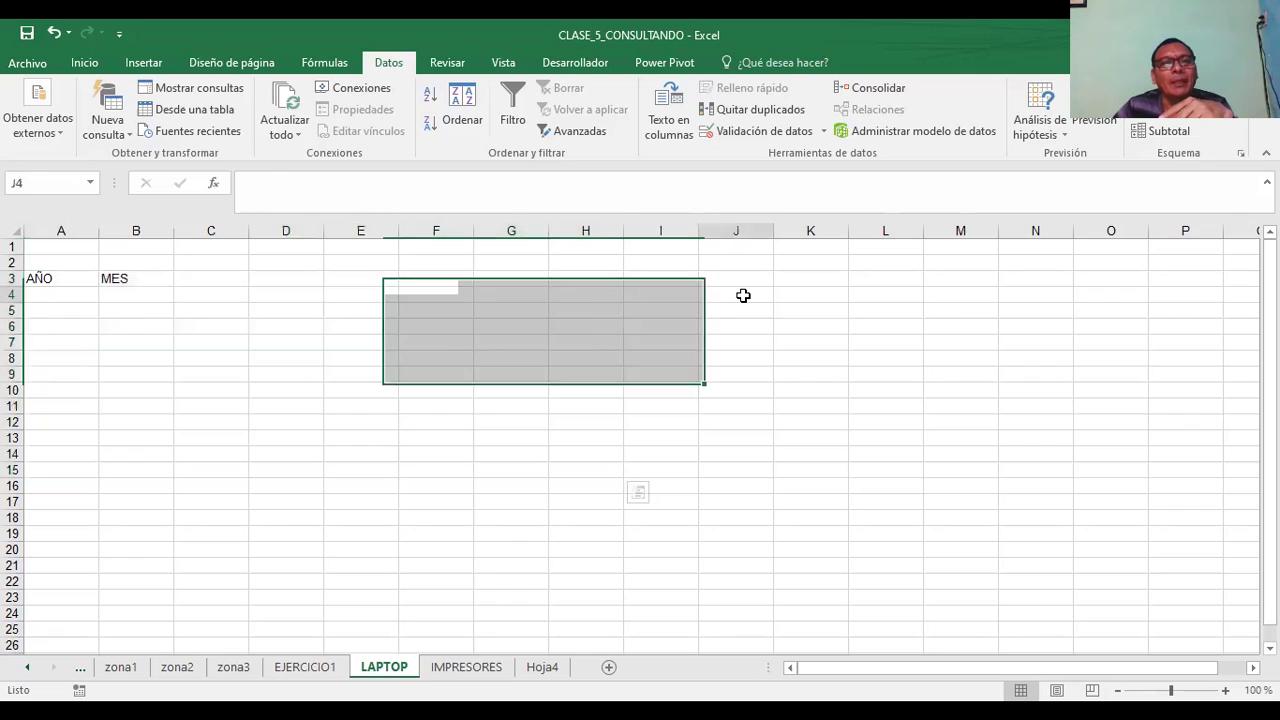
click(134, 282)
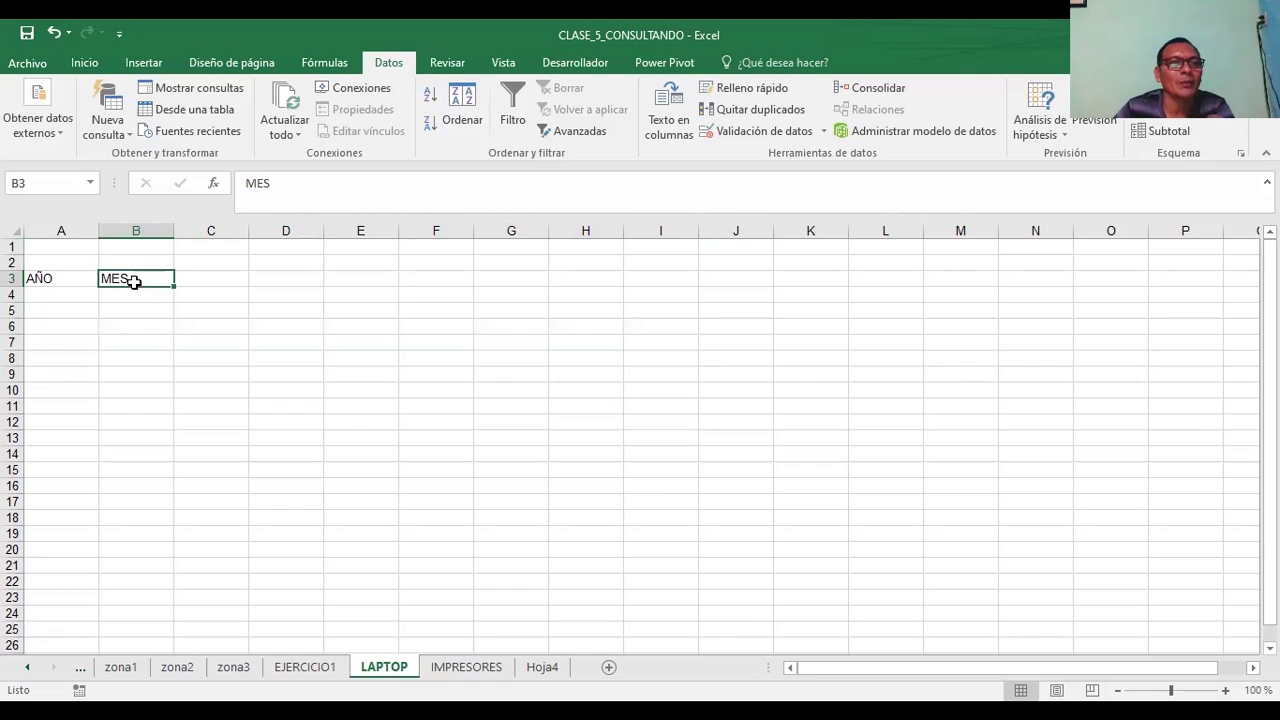
click(379, 392)
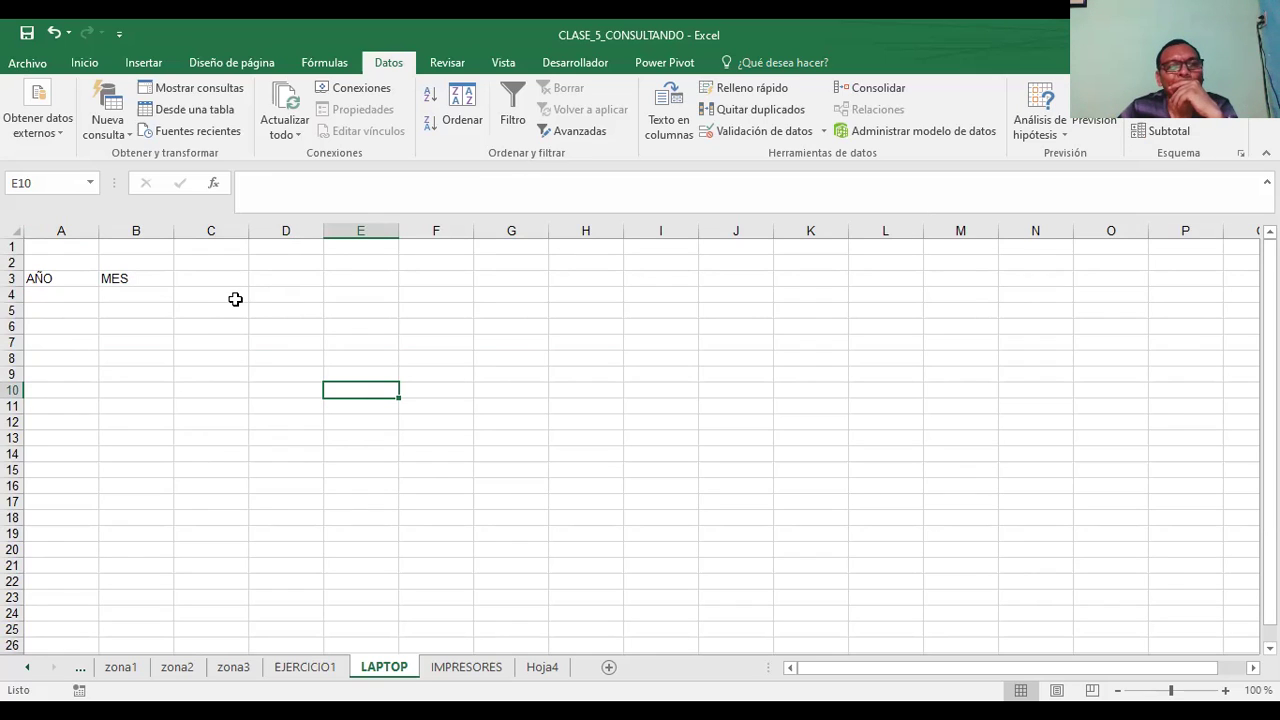
click(229, 277)
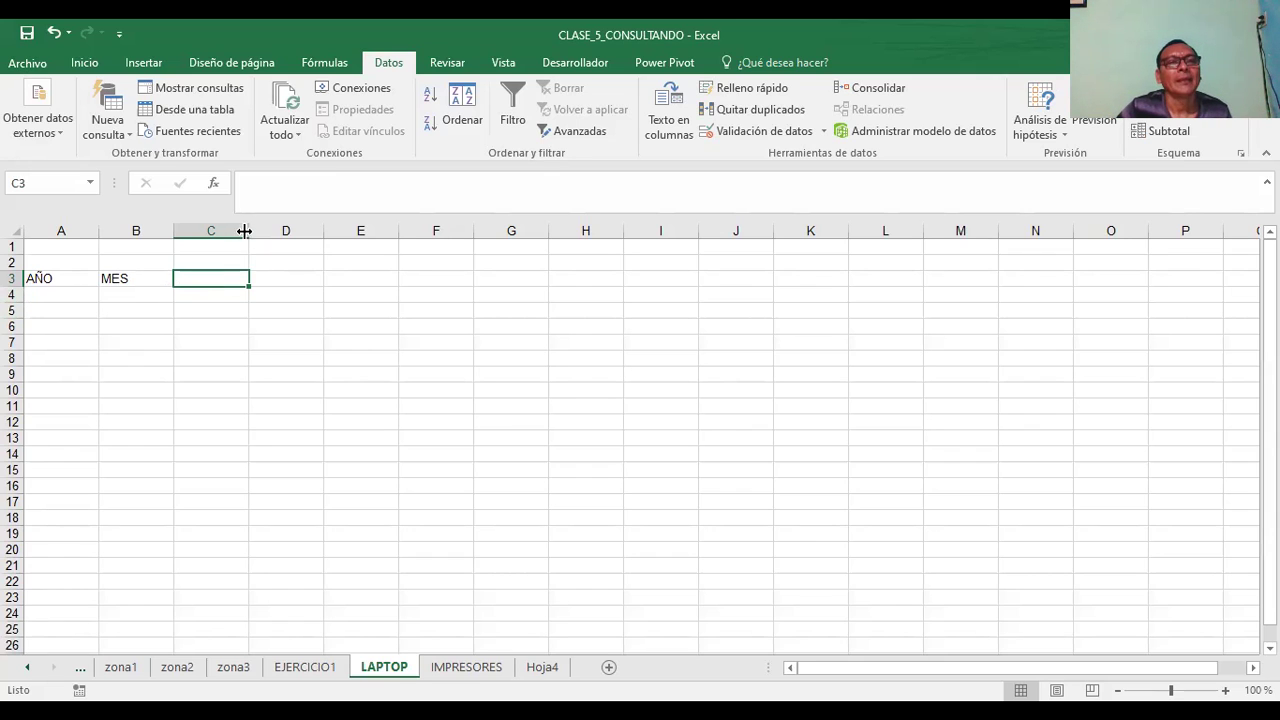
drag(250, 231, 253, 231)
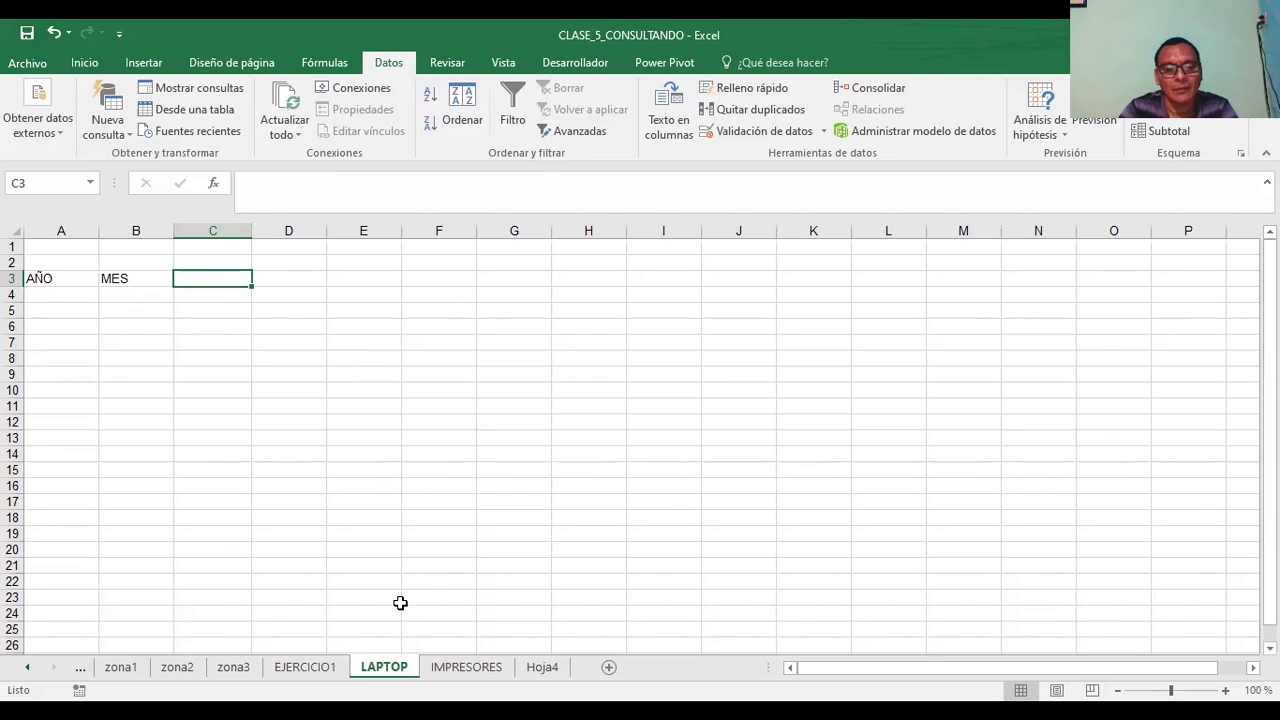
text(PR)
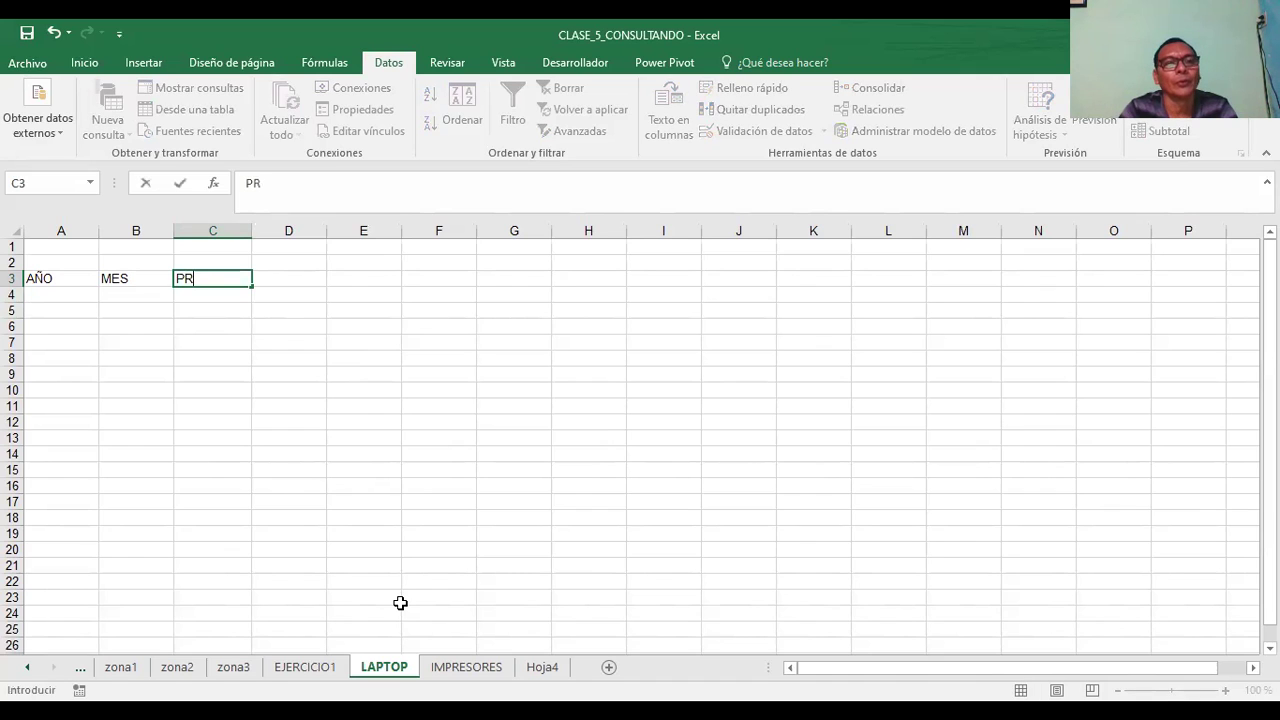
text(ODUCTO)
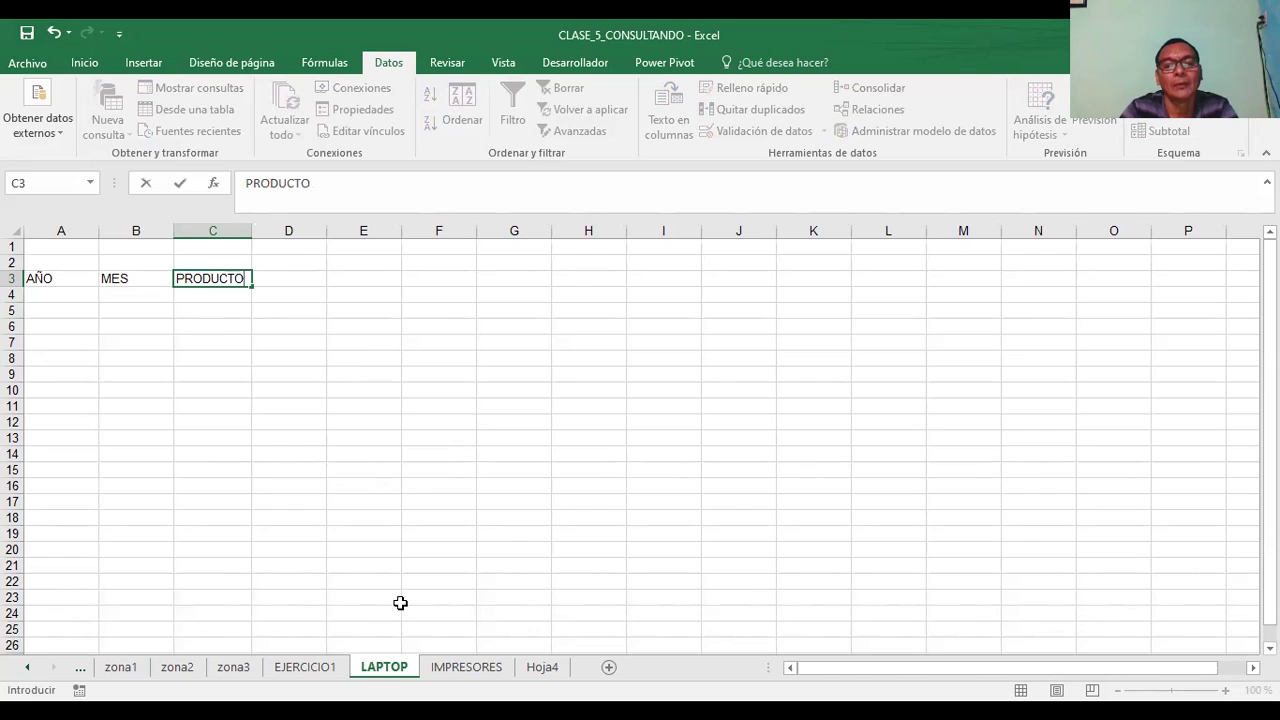
key(Return)
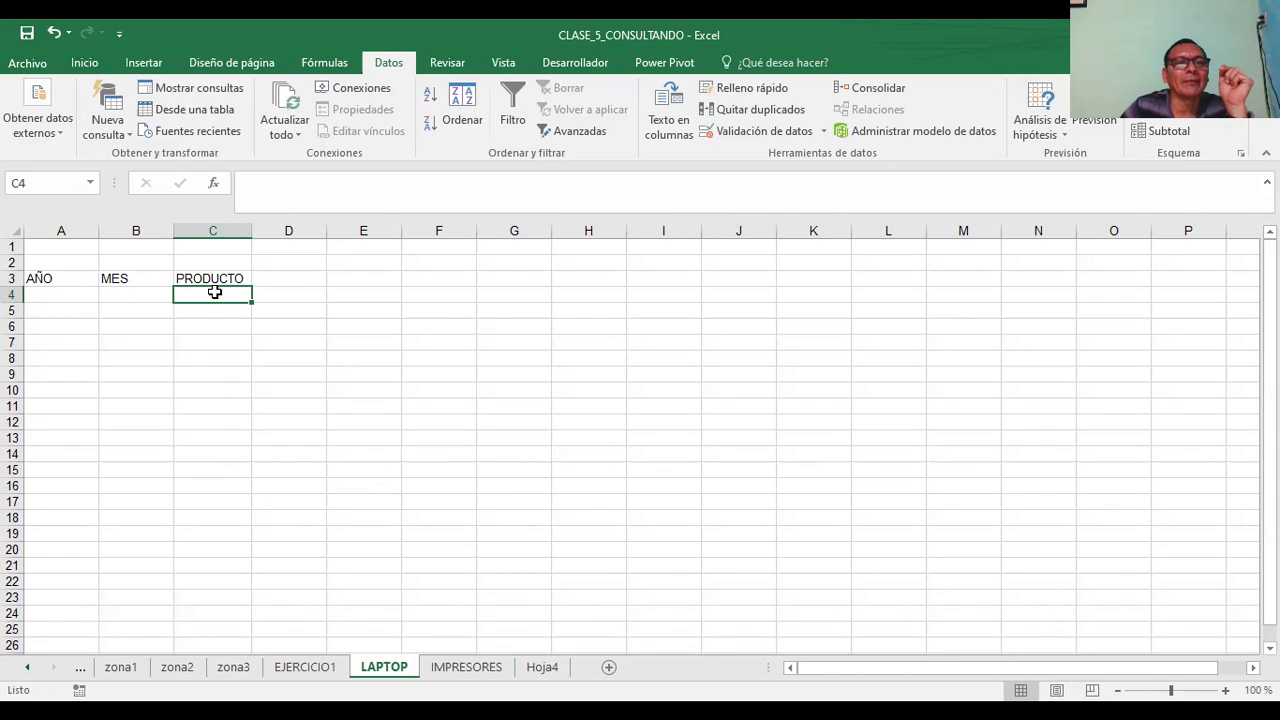
drag(214, 292, 200, 502)
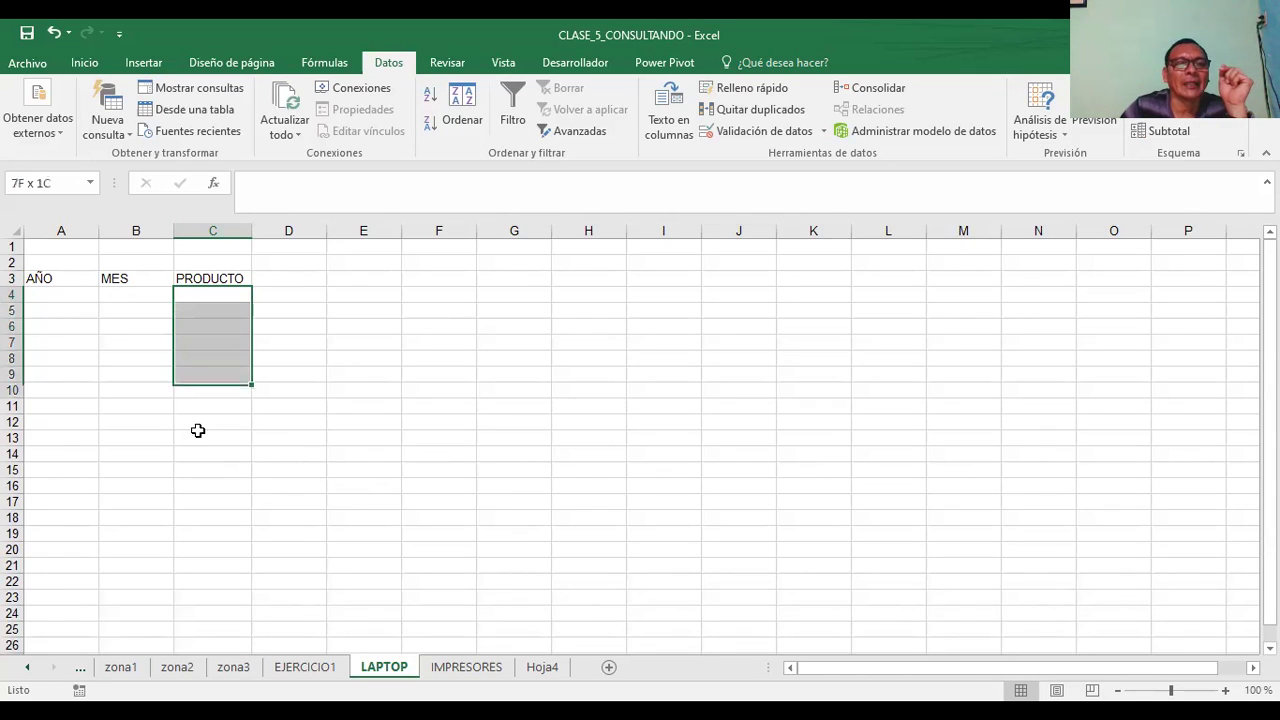
click(359, 397)
click(222, 281)
drag(228, 279, 689, 285)
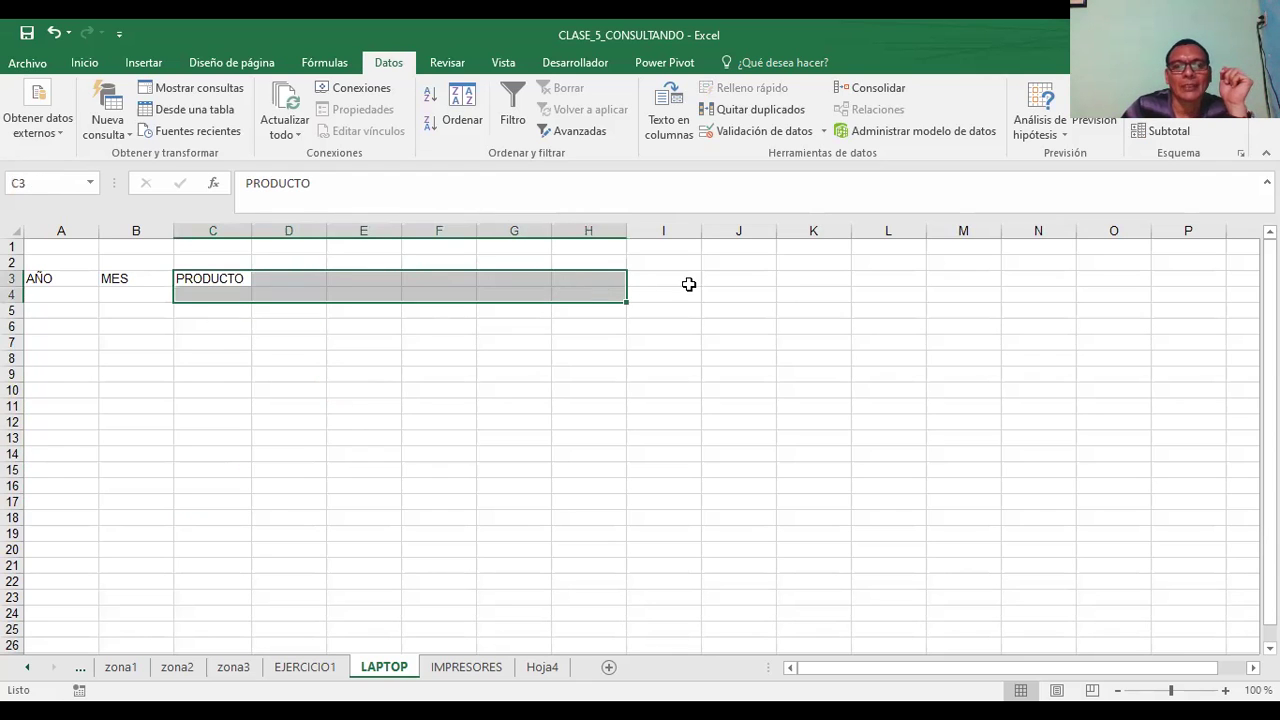
click(720, 280)
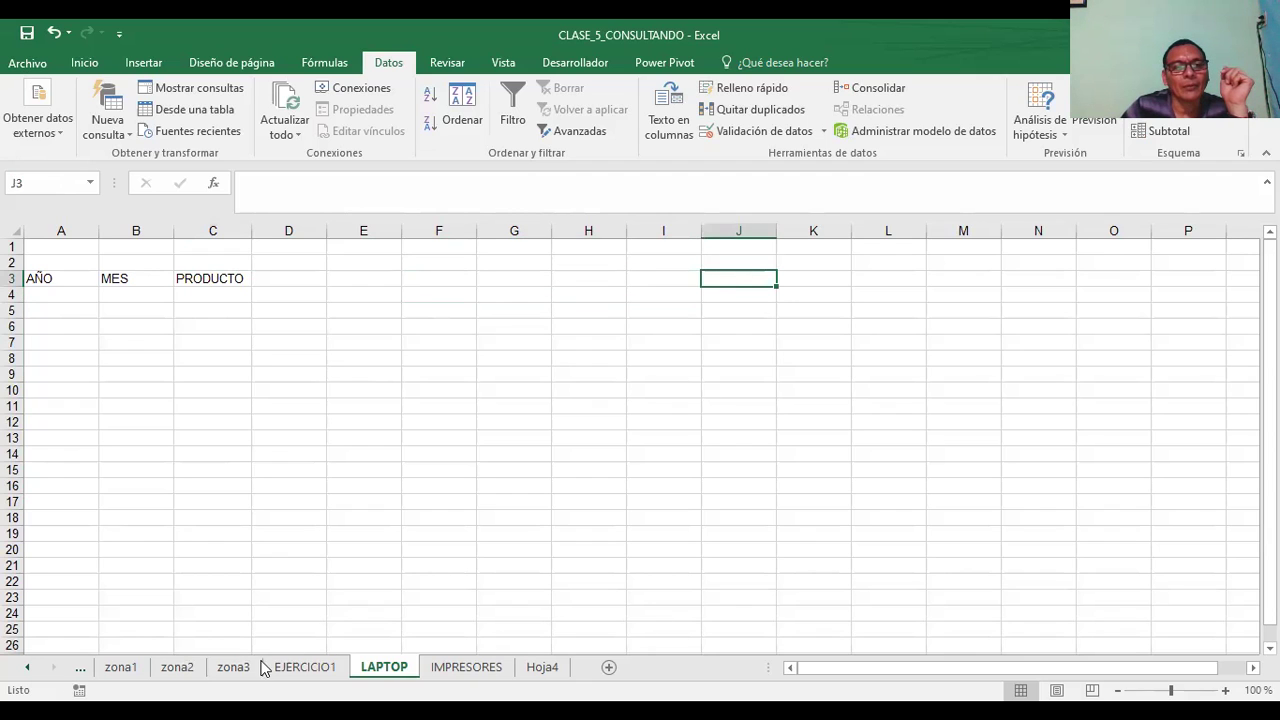
click(220, 279)
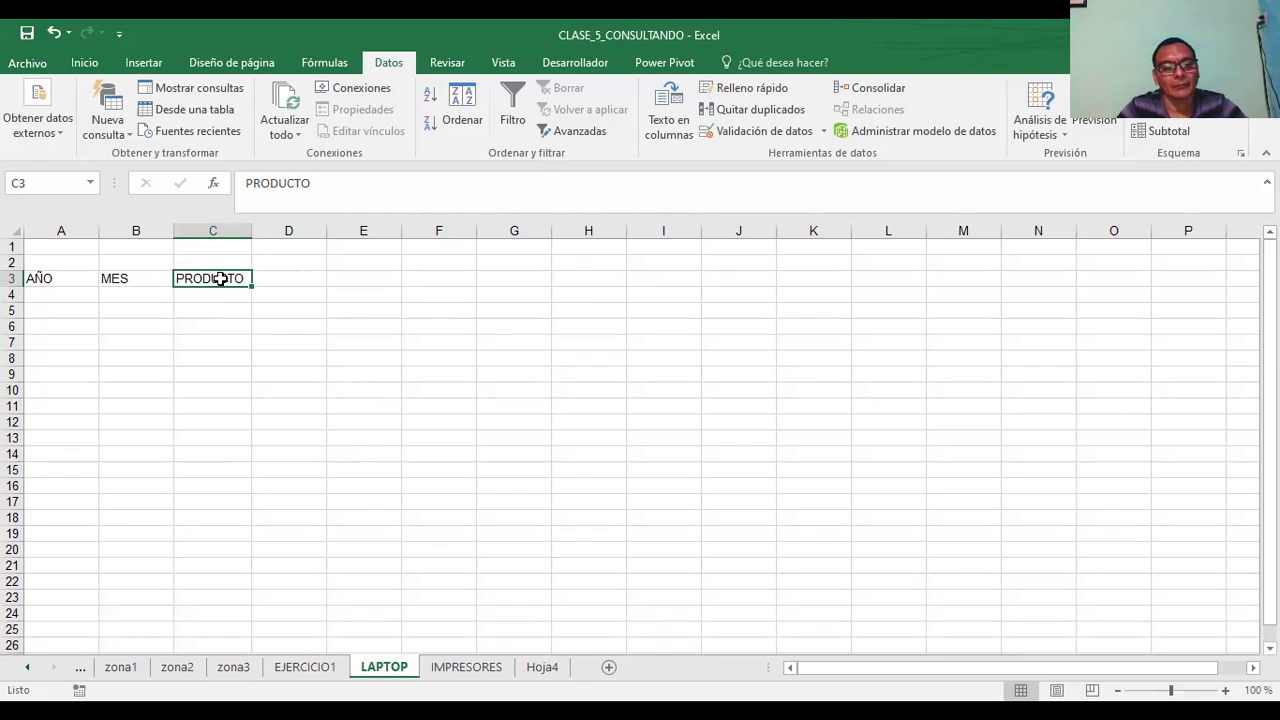
- Change the C3 header from PRODUCTO to LAPTOP and enter IMPRESORES in D3
text(LAPTOP)
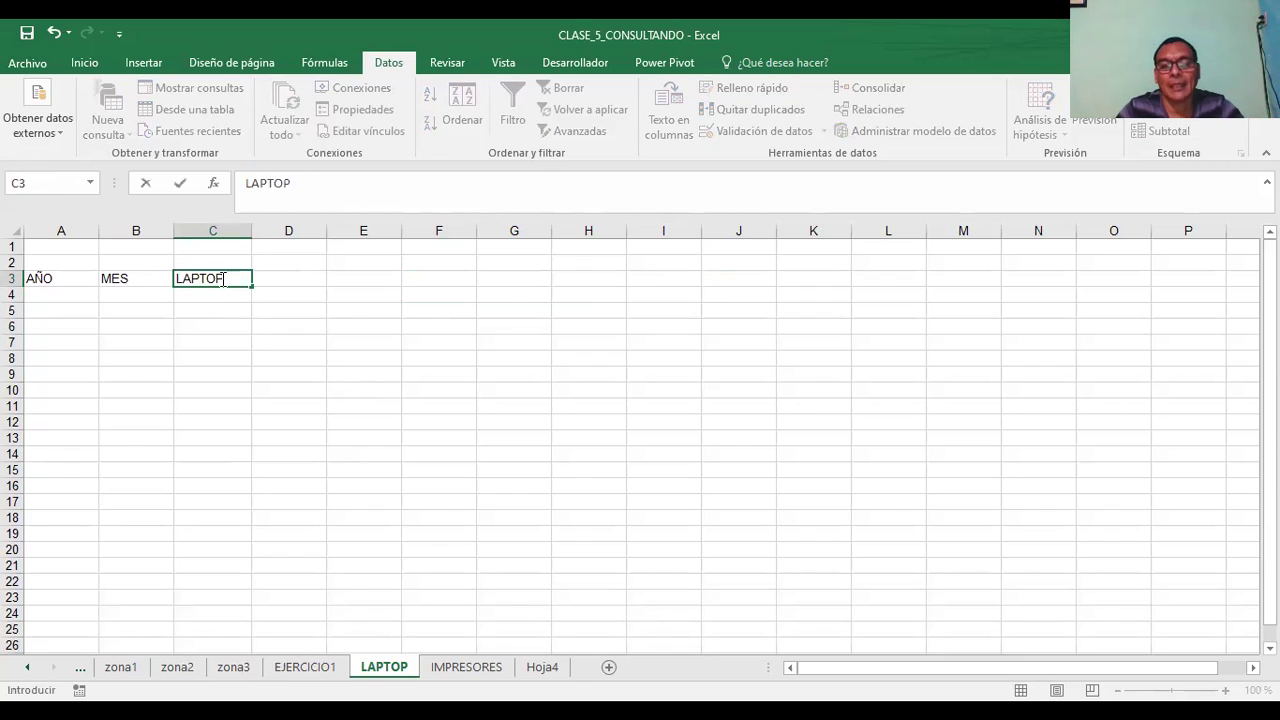
key(Return)
key(Right)
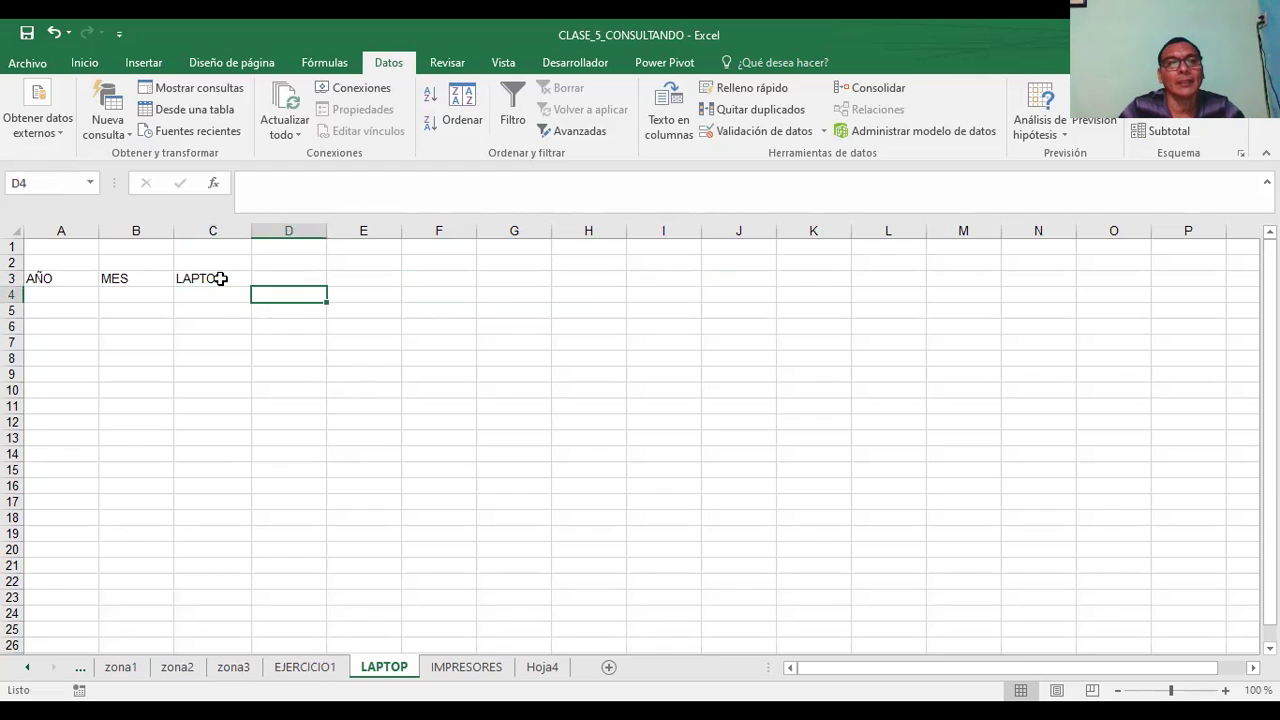
key(Up)
text(IMPRSORES)
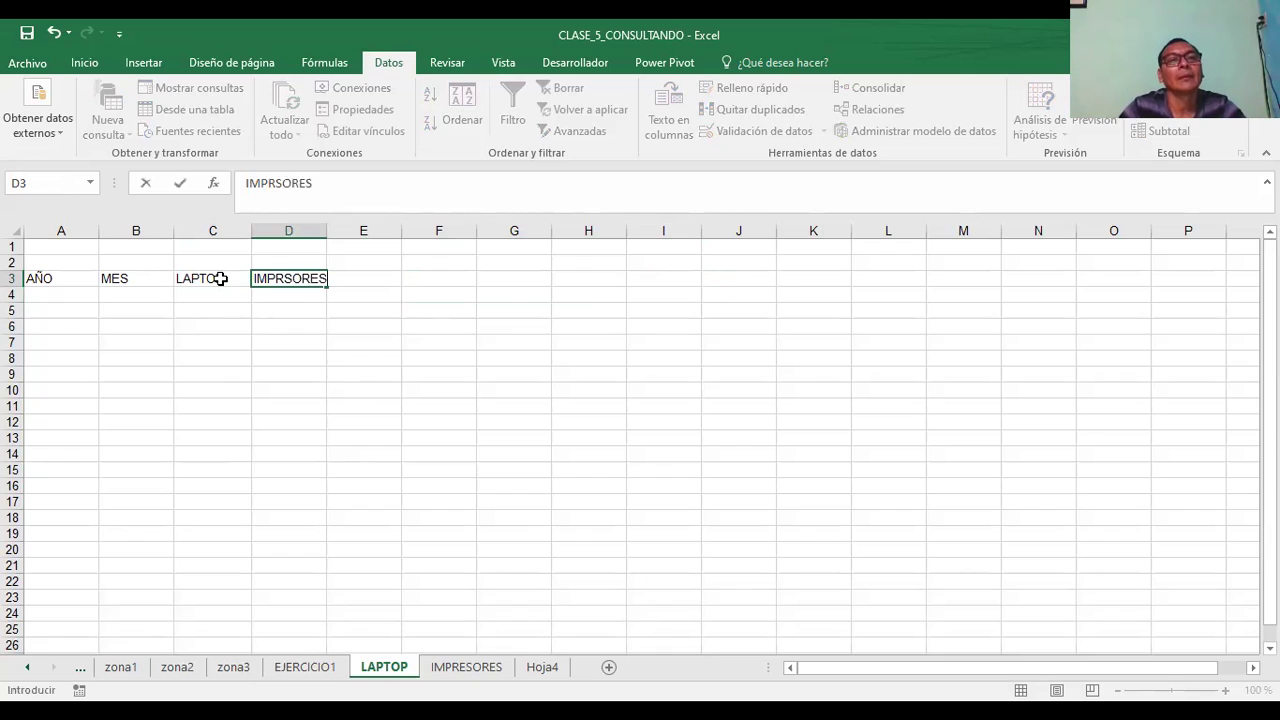
key(BackSpace)
key(BackSpace)
key(BackSpace)
key(BackSpace)
key(BackSpace)
text(ESORES)
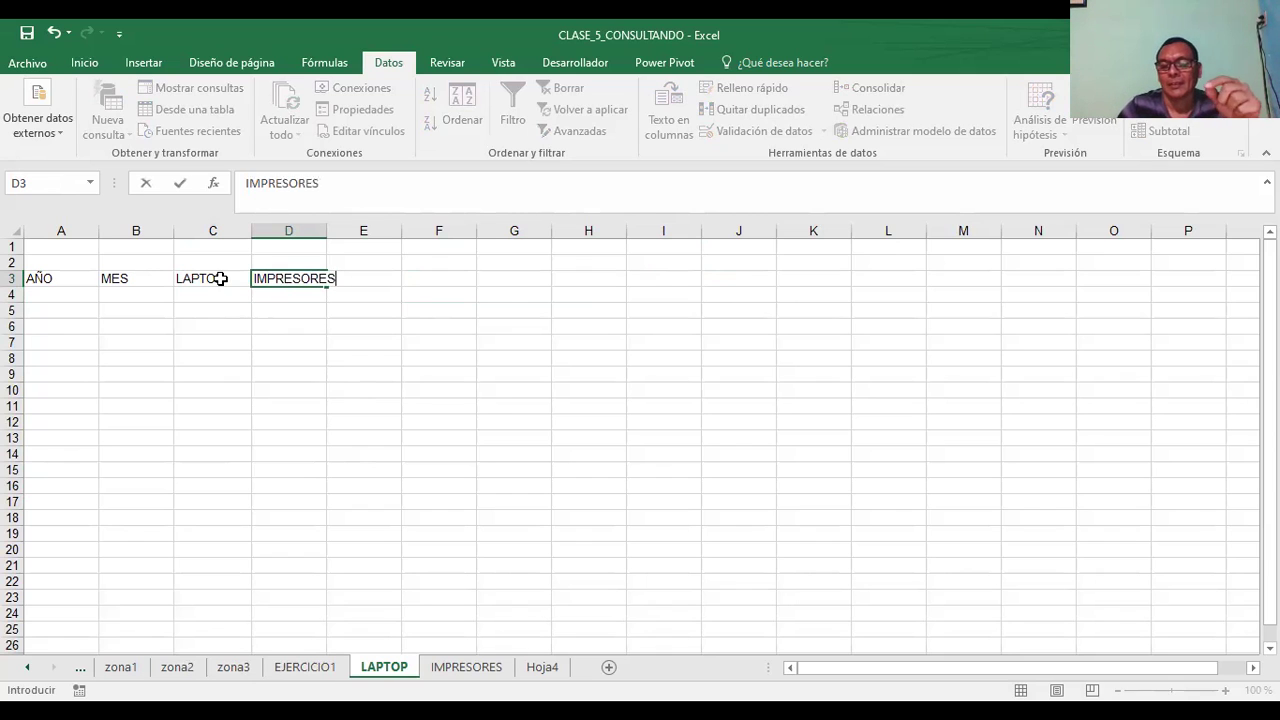
key(Tab)
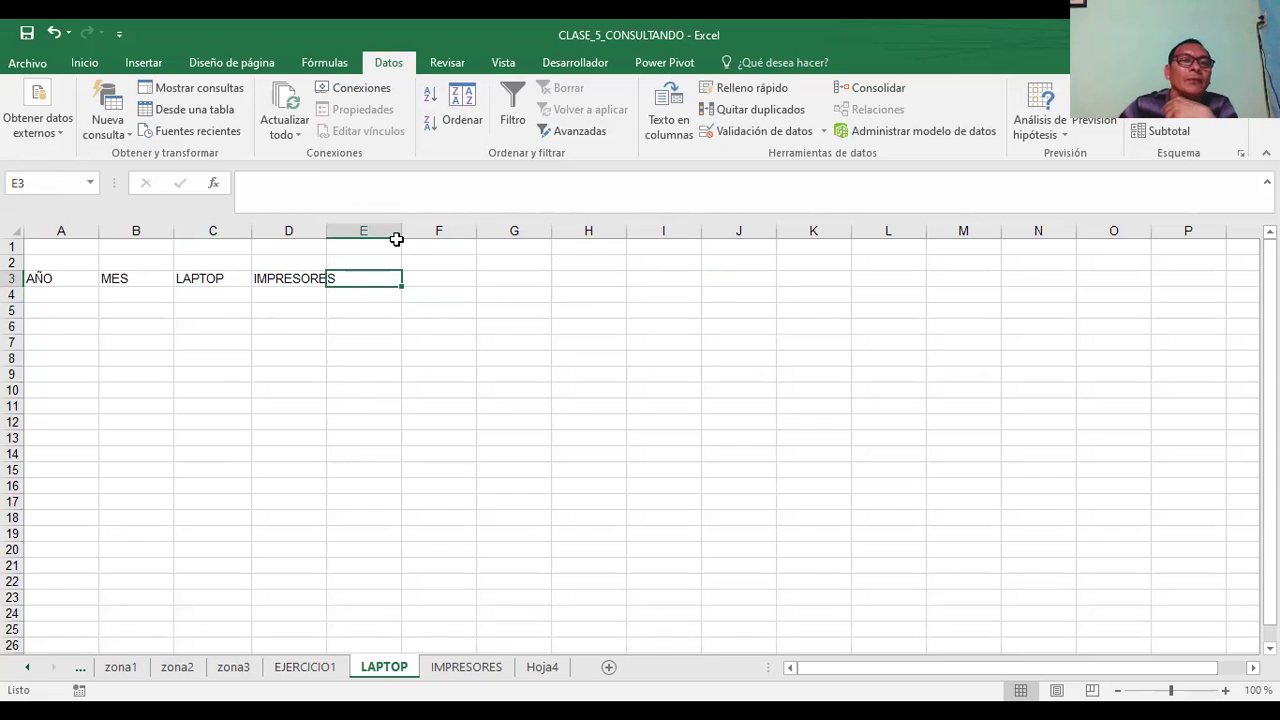
- Widen columns D and E to fit the headers, then enter MONITORES in E3 and TECLADOS in F3
drag(405, 232, 437, 232)
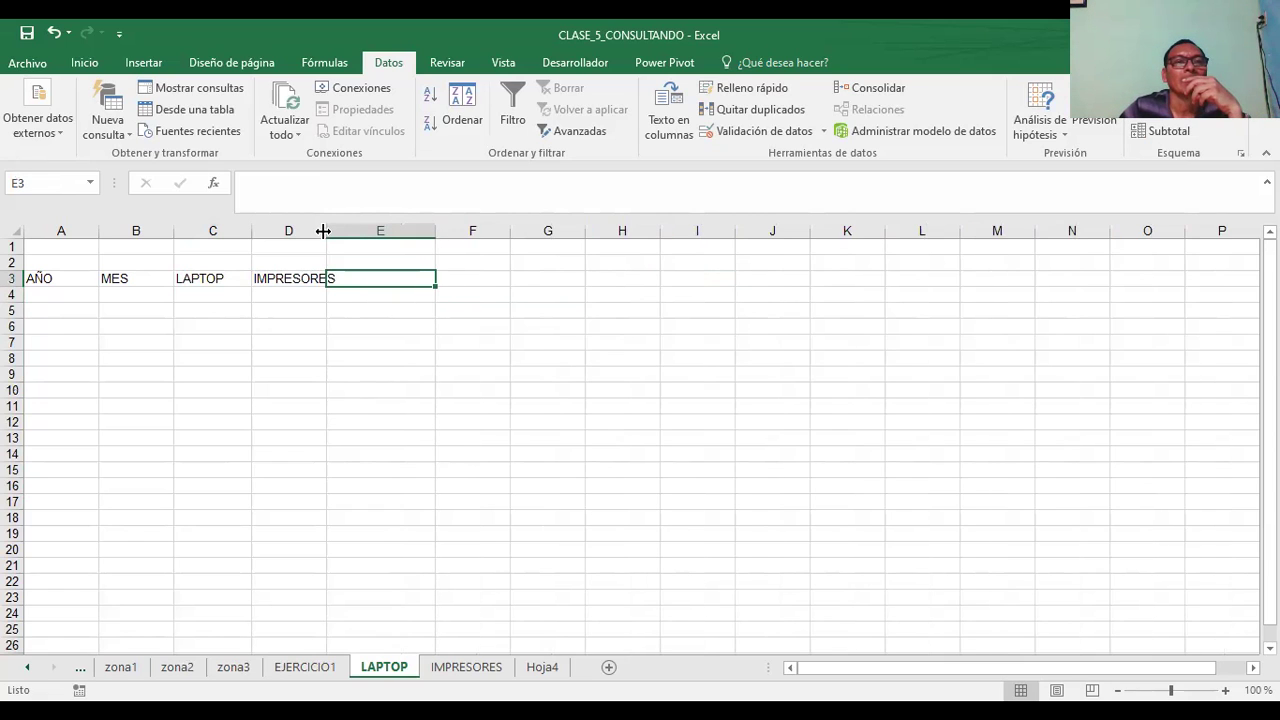
drag(323, 231, 349, 231)
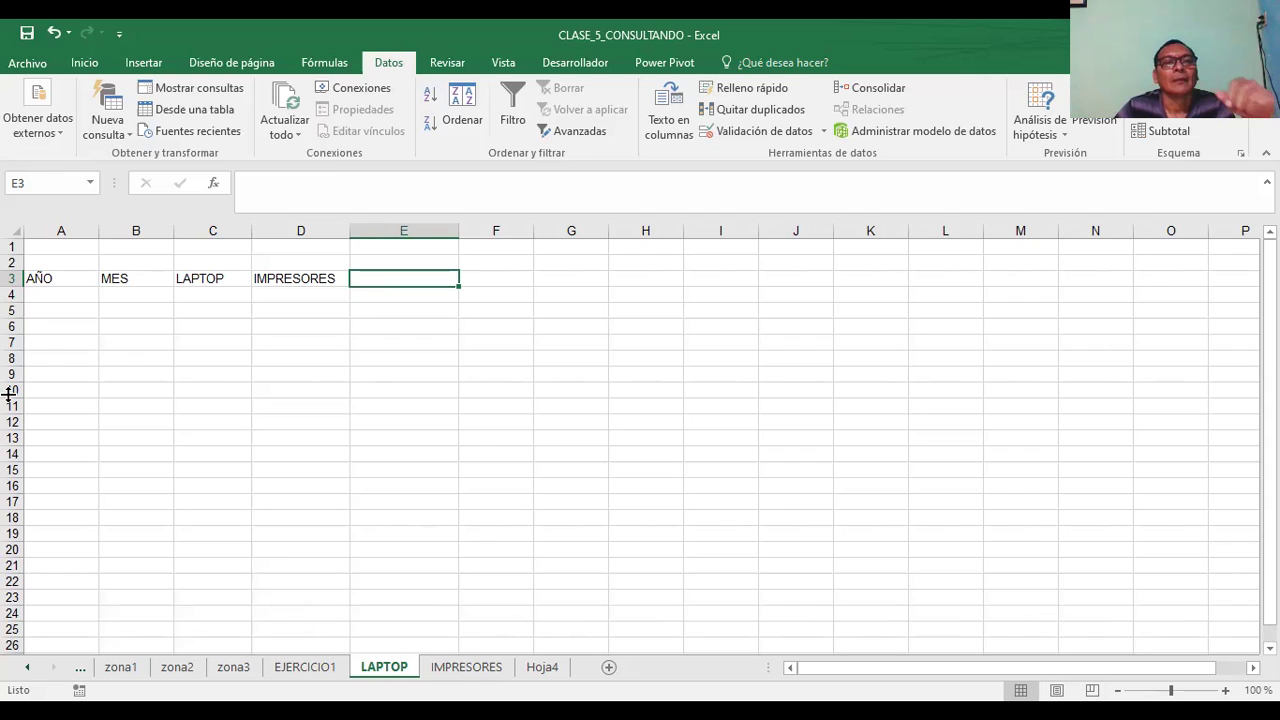
text(MONITORES)
key(ctrl+Return)
key(Tab)
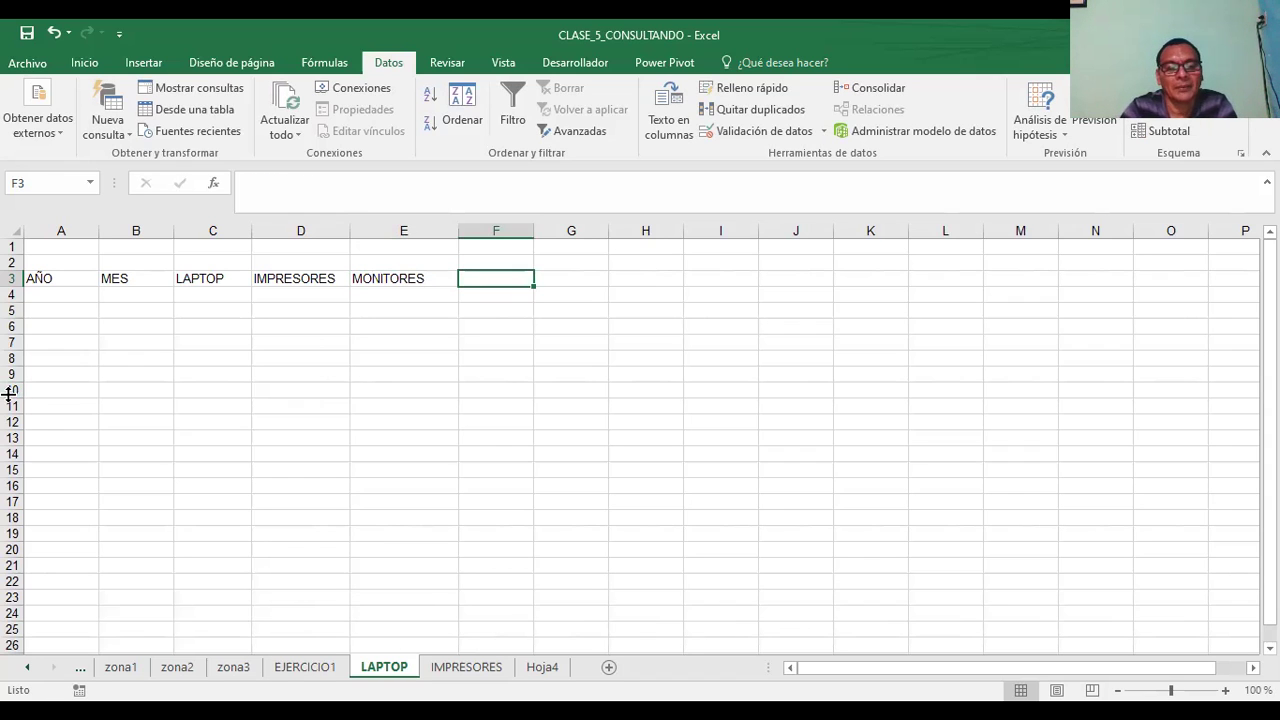
text(TECLADOS)
key(Return)
key(Up)
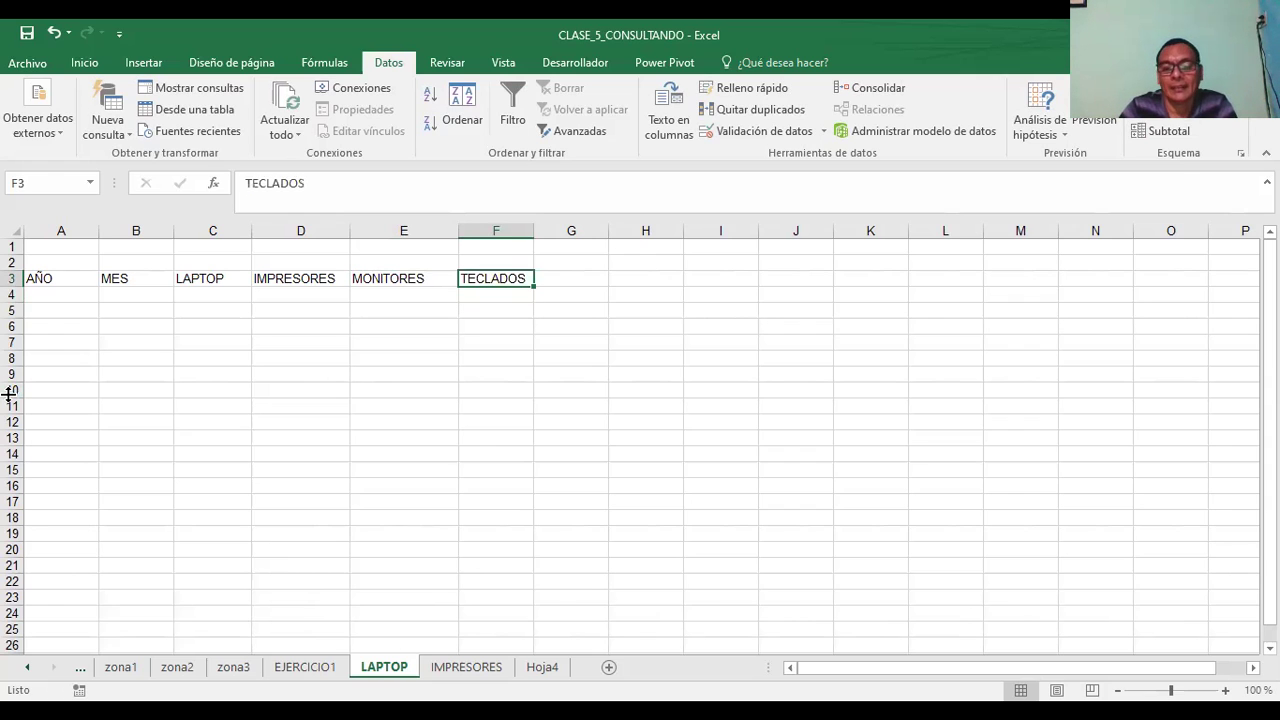
key(Tab)
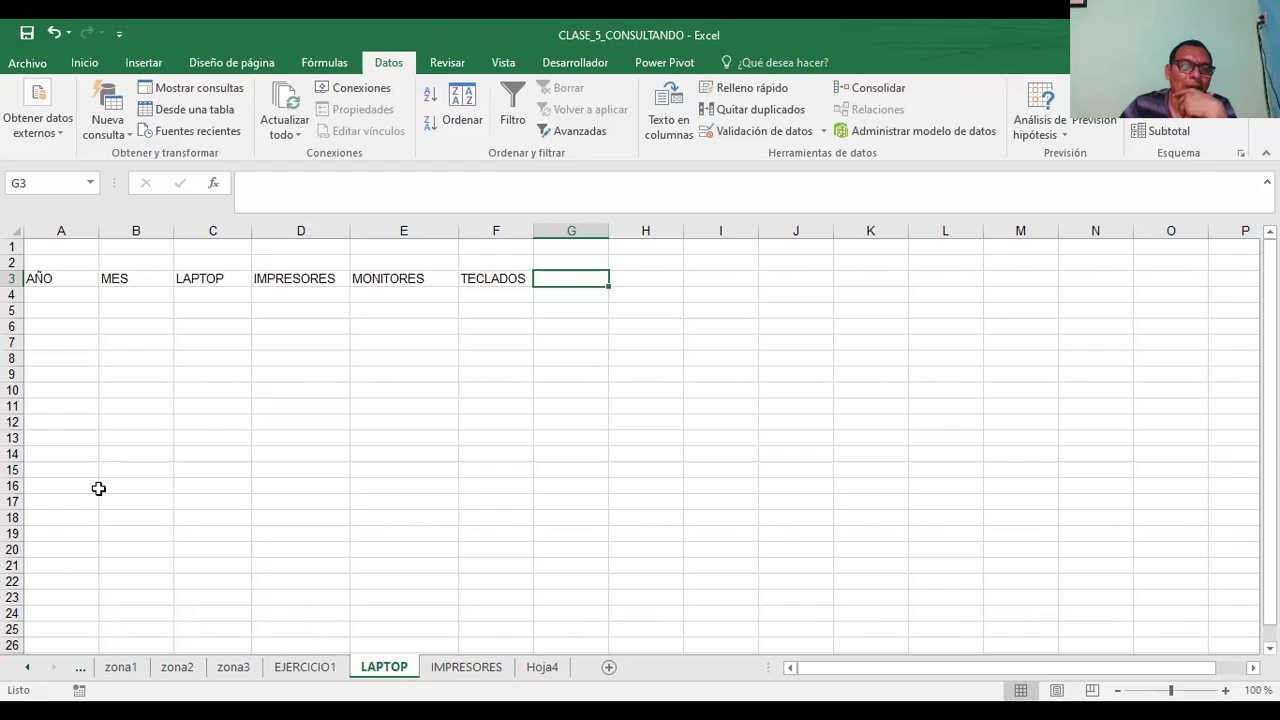
click(14, 244)
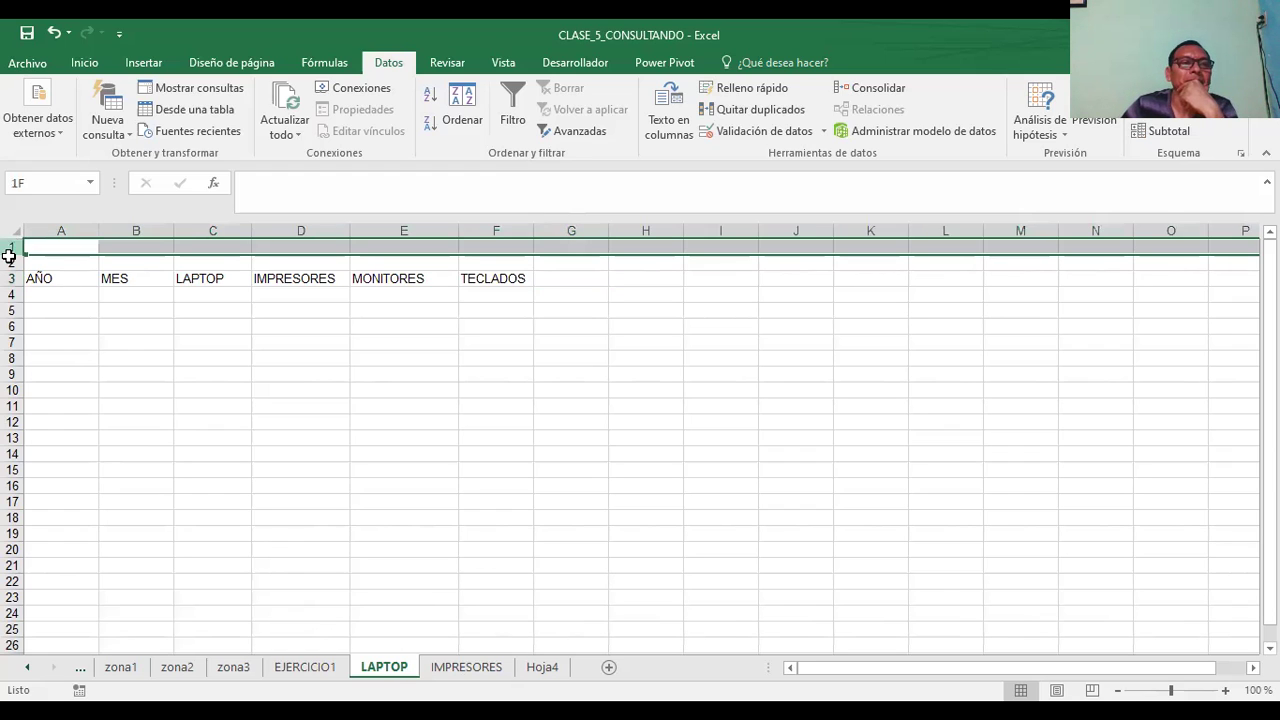
click(165, 406)
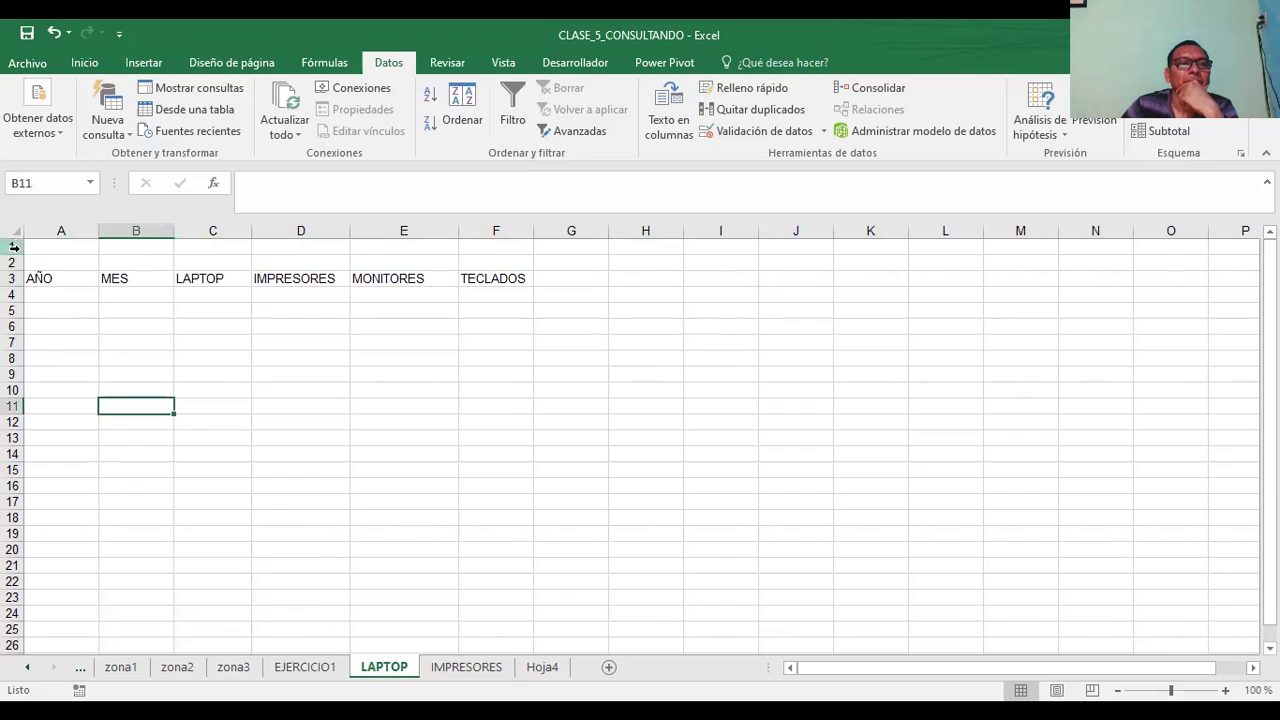
drag(12, 246, 11, 265)
click(157, 360)
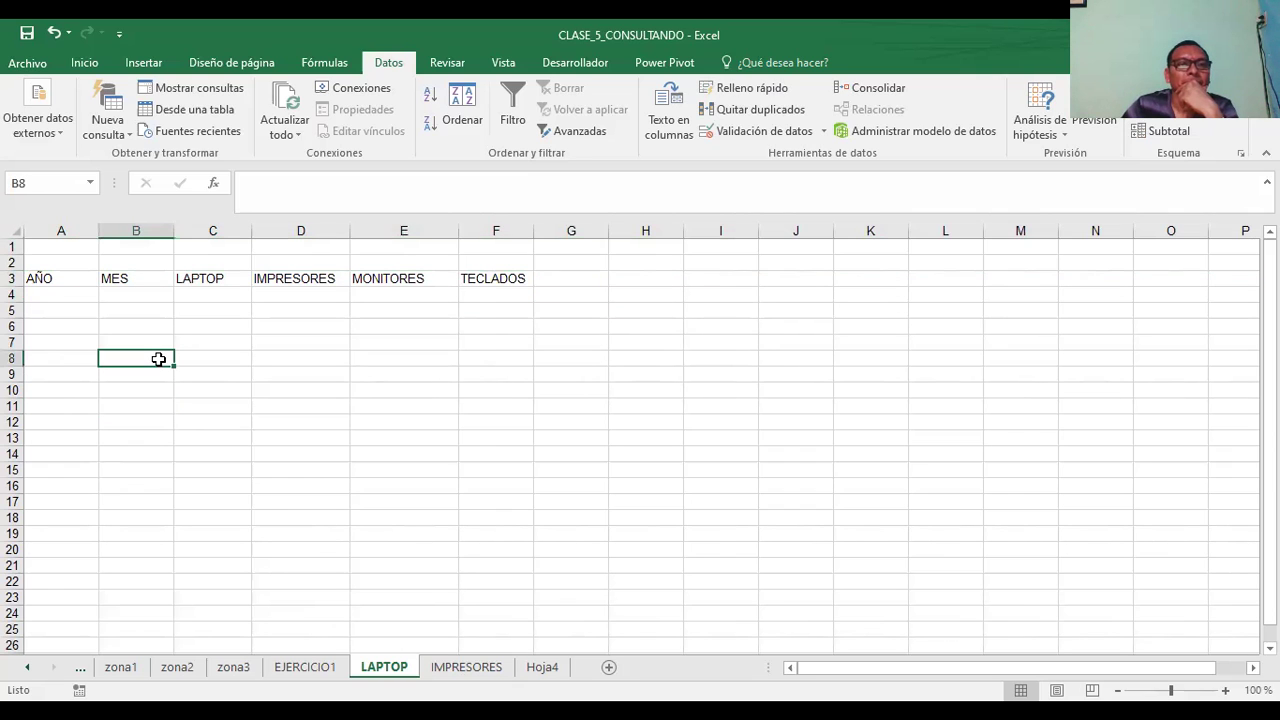
click(572, 277)
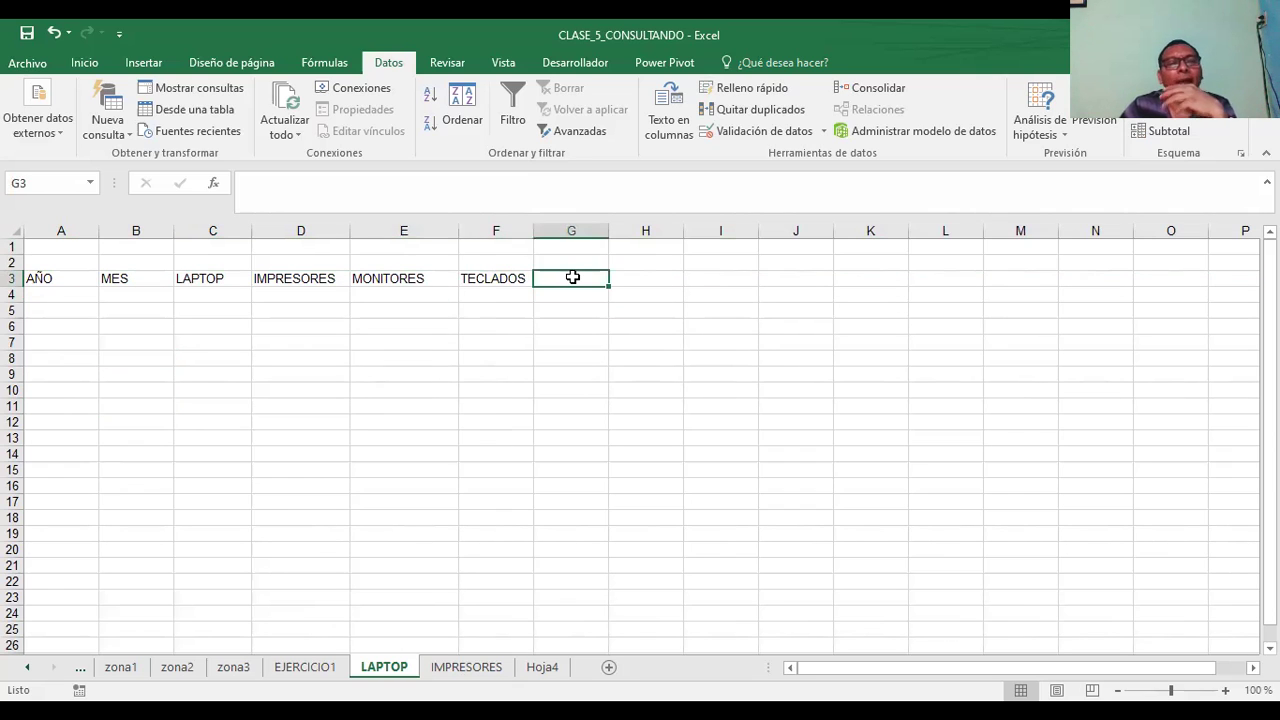
click(52, 282)
click(61, 300)
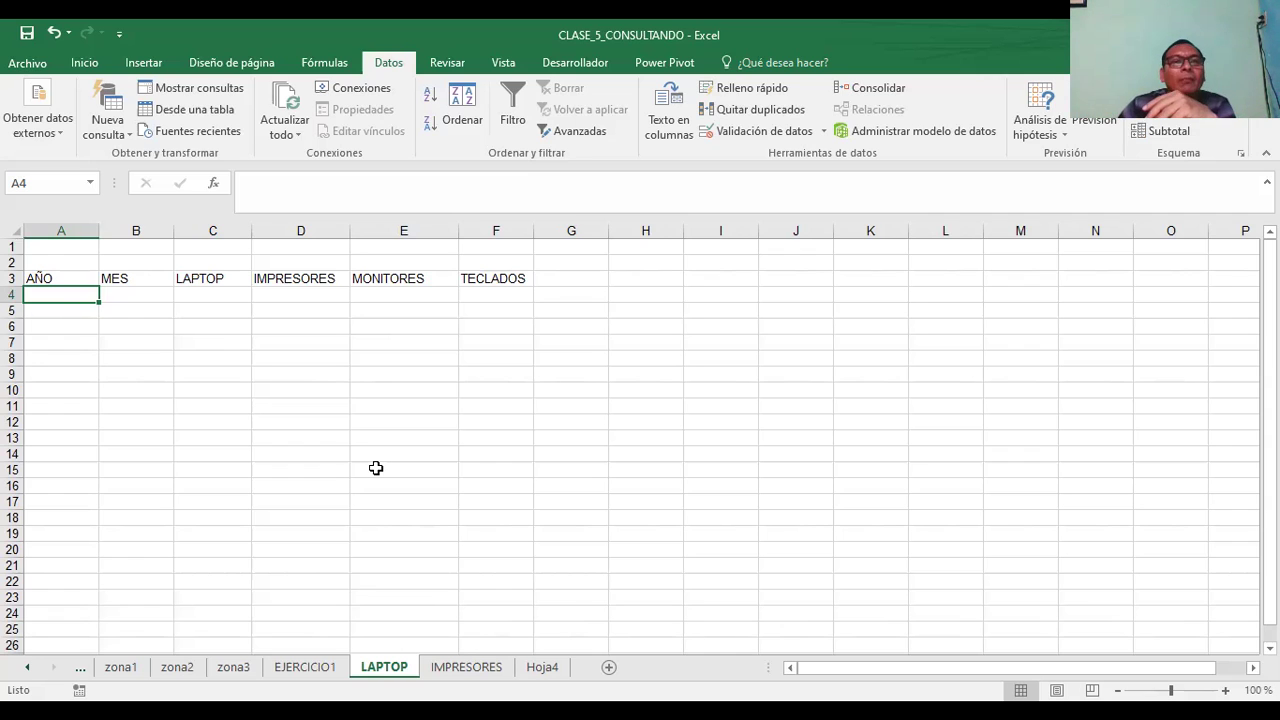
click(582, 279)
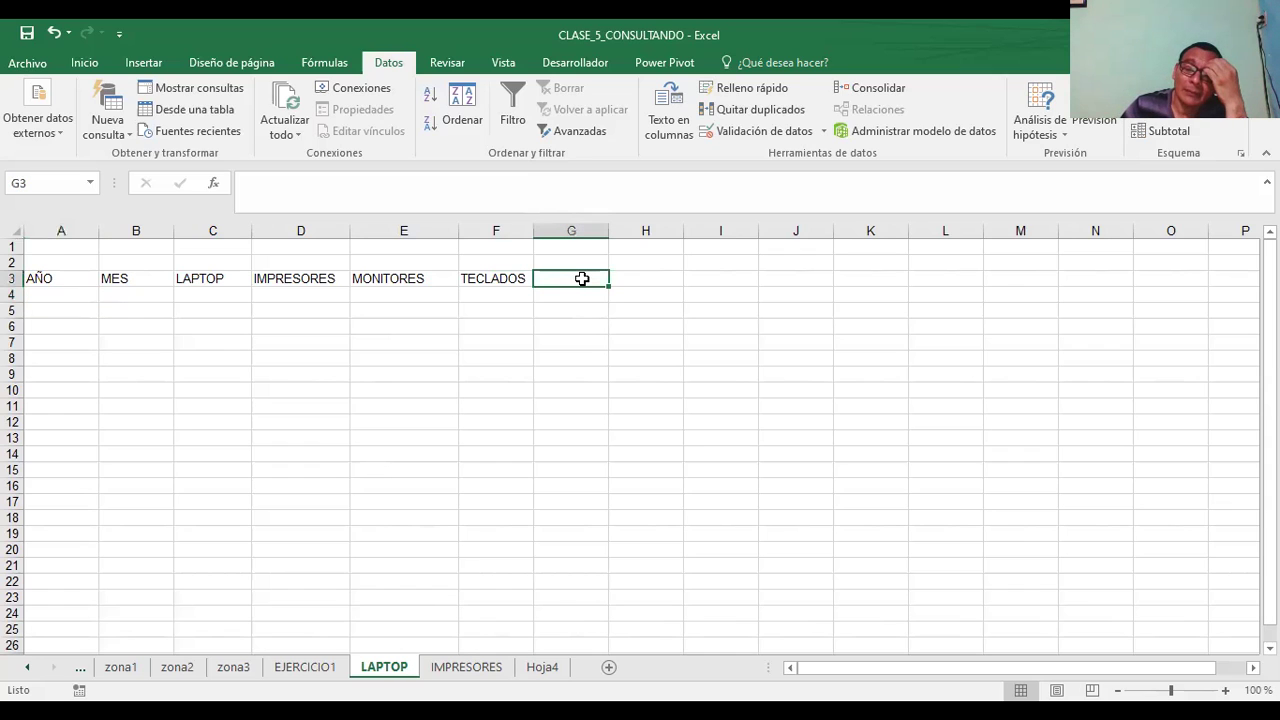